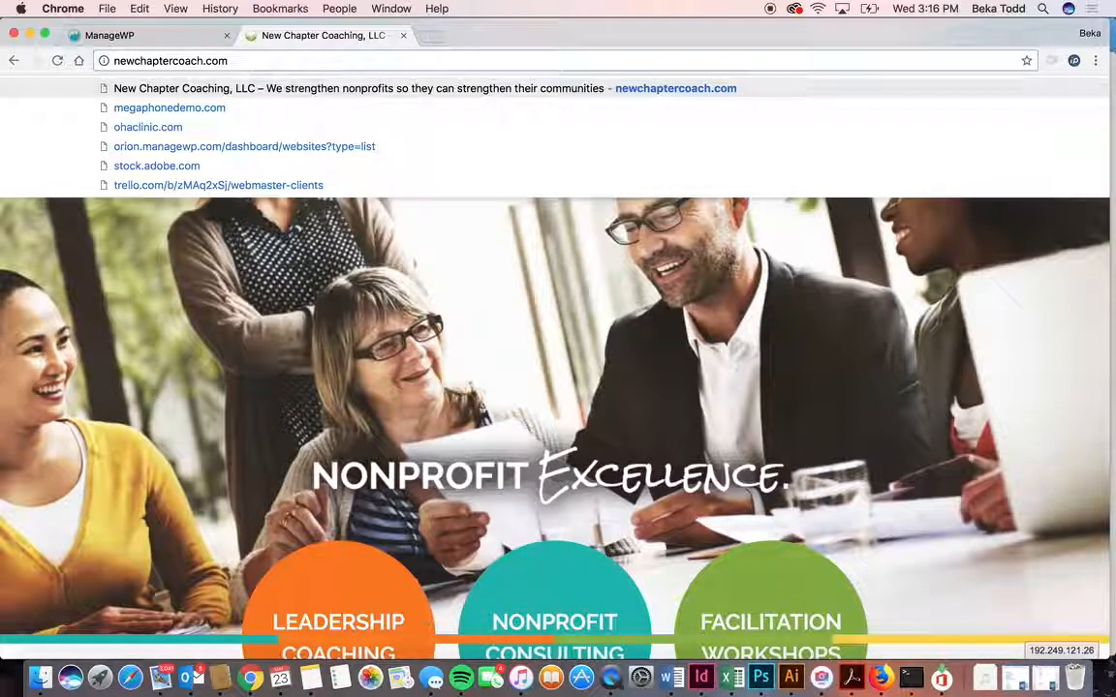
# - Log in to the site's admin at newchaptercoach.com/wp-admin with the account password and update the browser's saved password
pyautogui.write('/wp-')
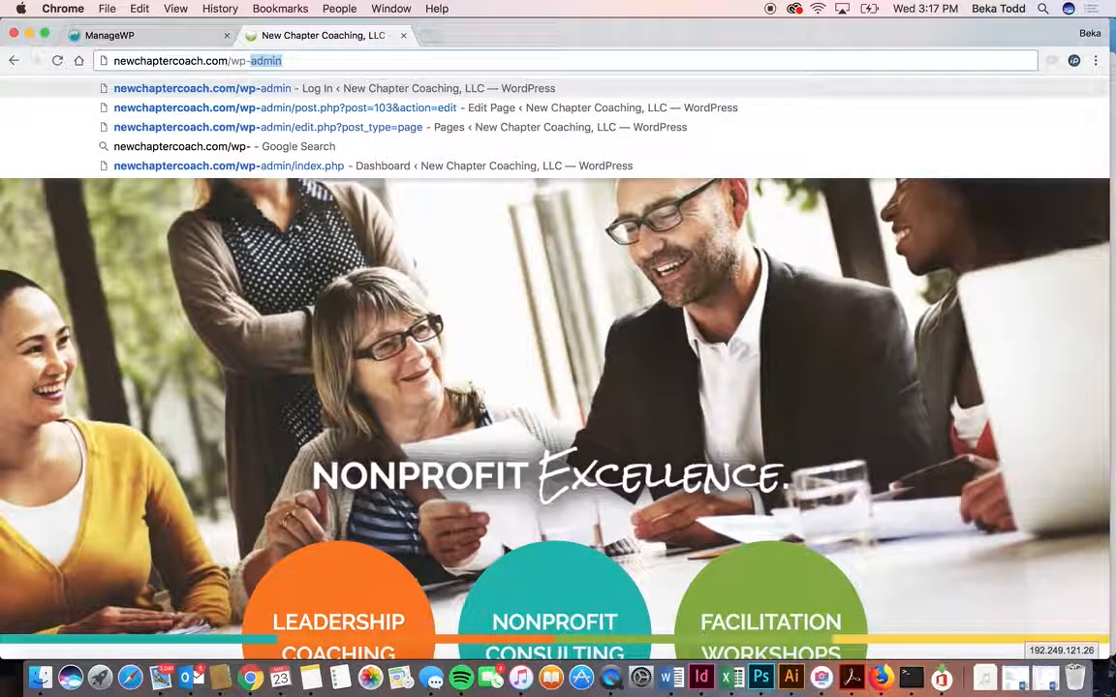
pyautogui.press('Return')
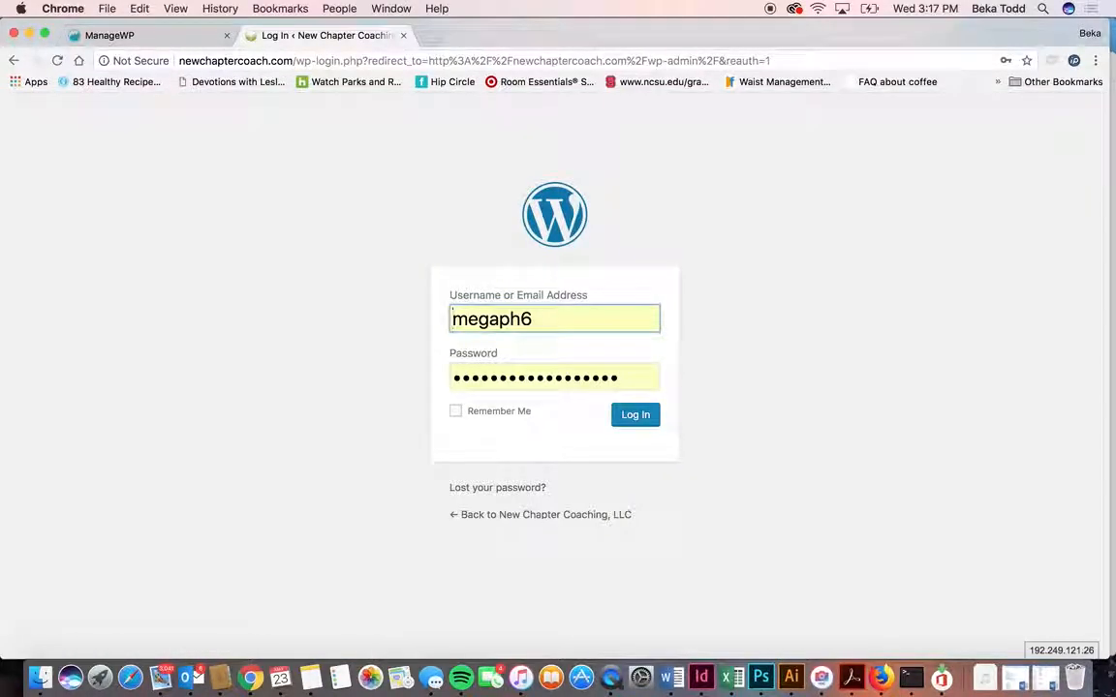
pyautogui.press('super+a')
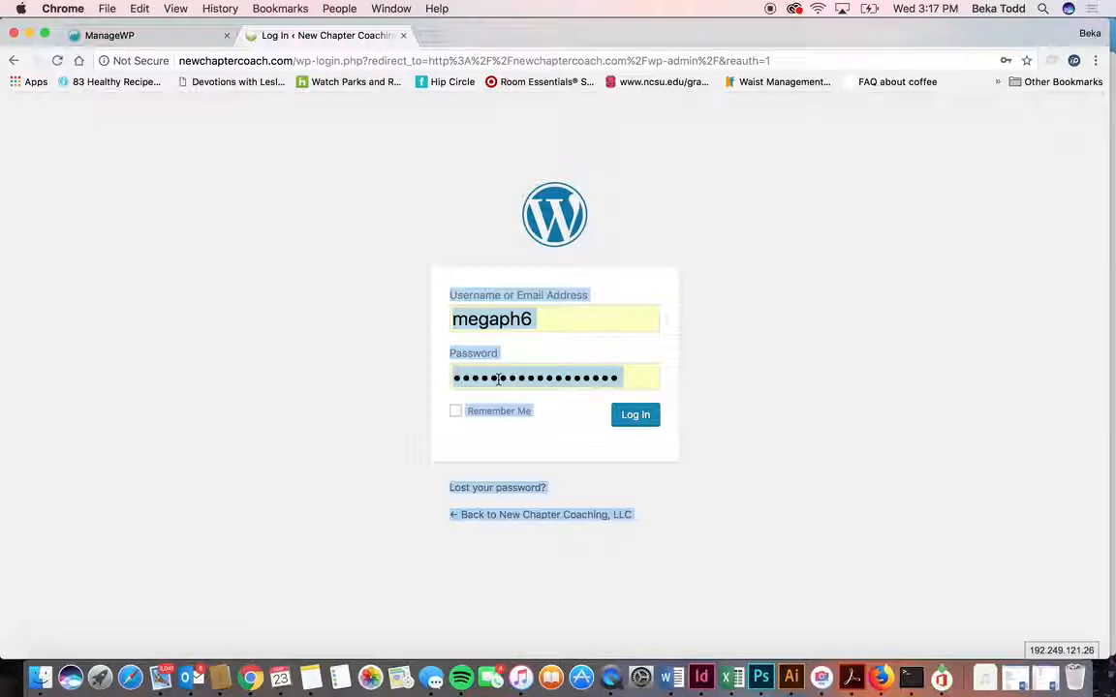
pyautogui.doubleClick(497, 378)
pyautogui.press('super+v')
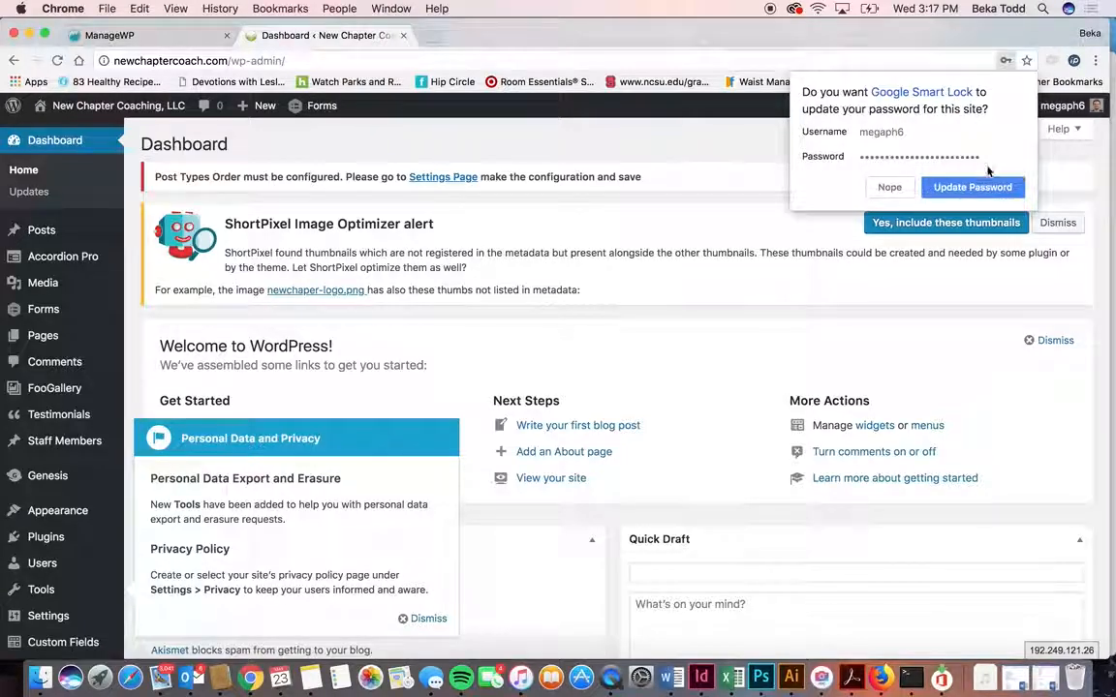
pyautogui.click(982, 187)
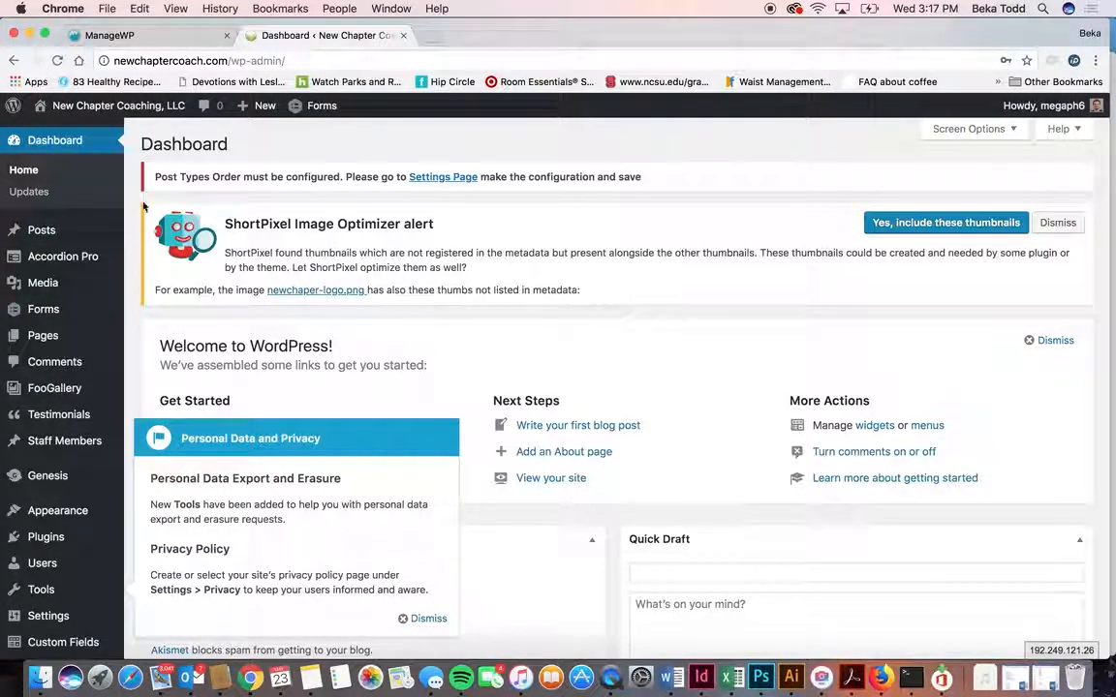
# - Look over the WordPress dashboard and dismiss the Personal Data and Privacy notice
pyautogui.scroll(-5, 40, 582)
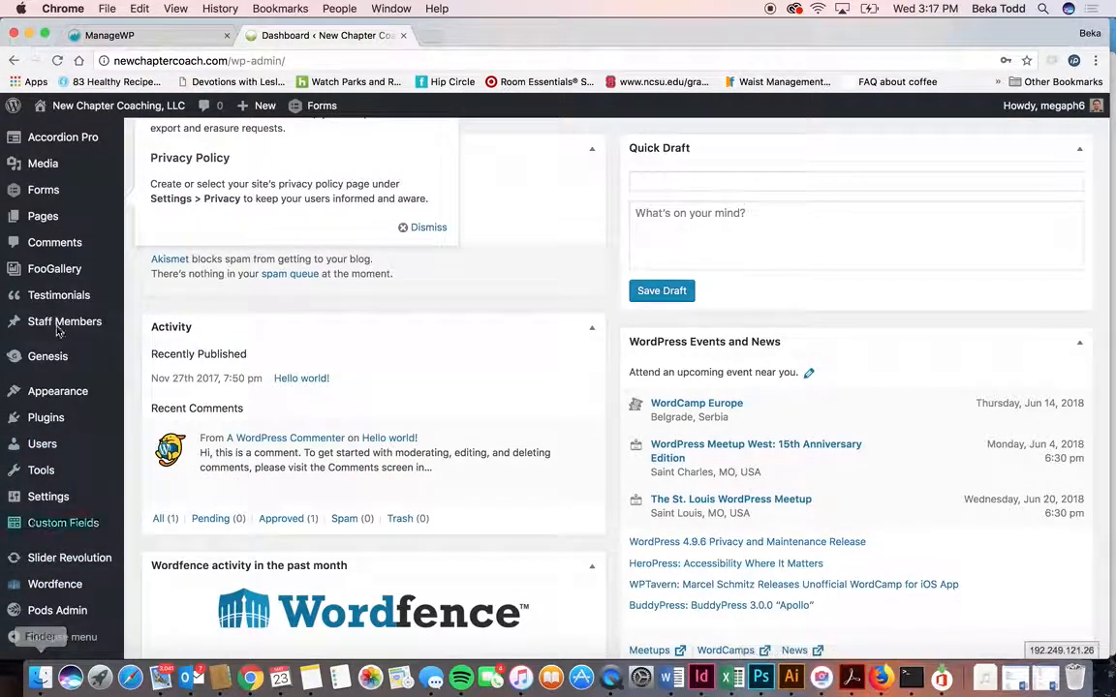
pyautogui.scroll(5, 57, 330)
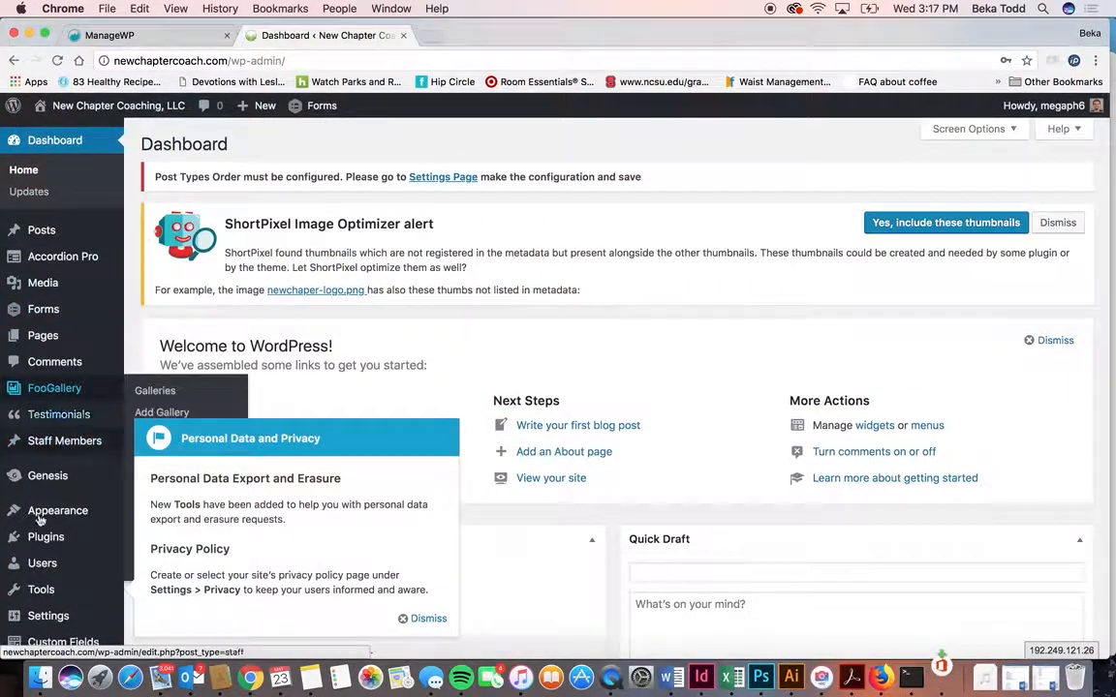
pyautogui.click(416, 619)
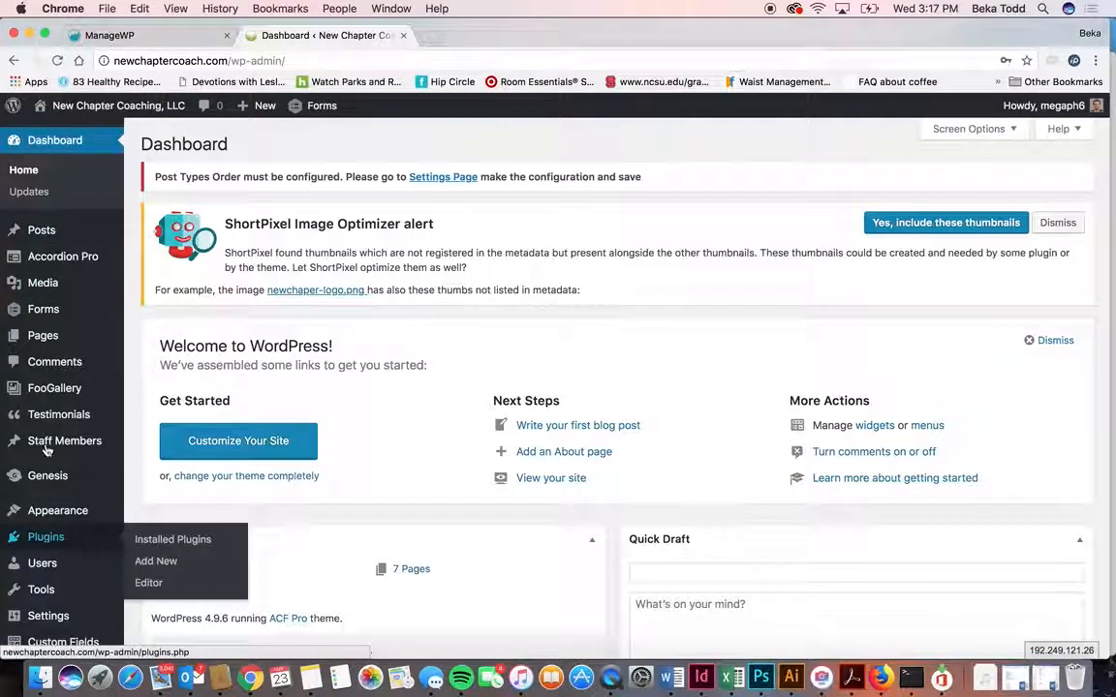
# - Open the list of all posts and move the "Hello world!" post to the trash
pyautogui.moveTo(53, 230)
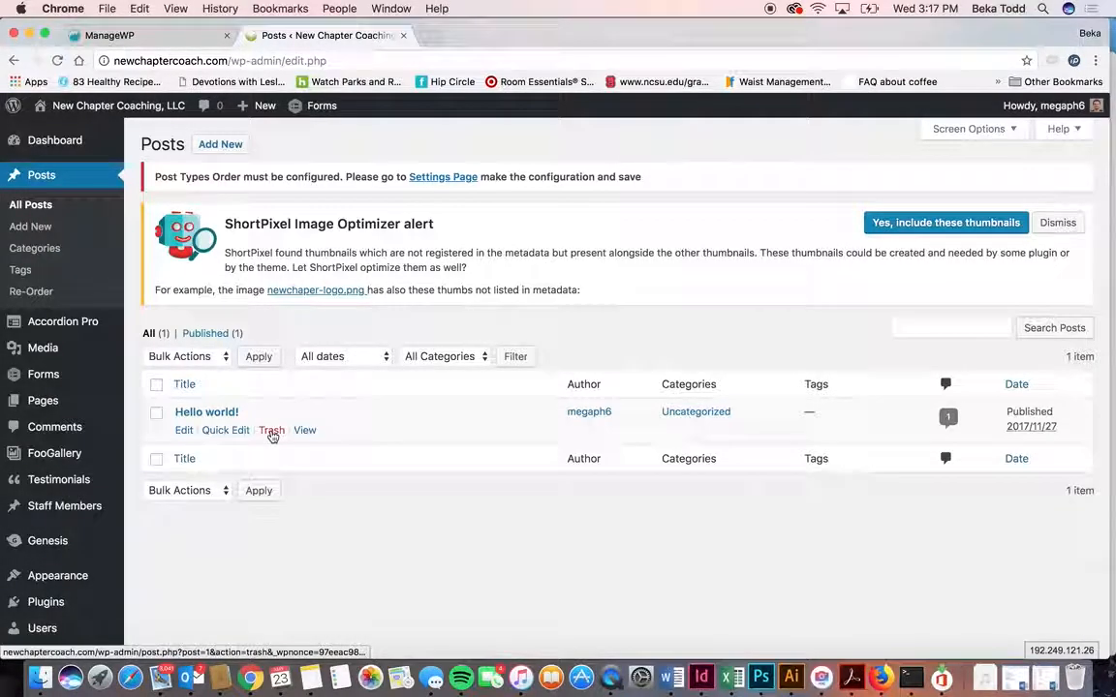
pyautogui.click(271, 431)
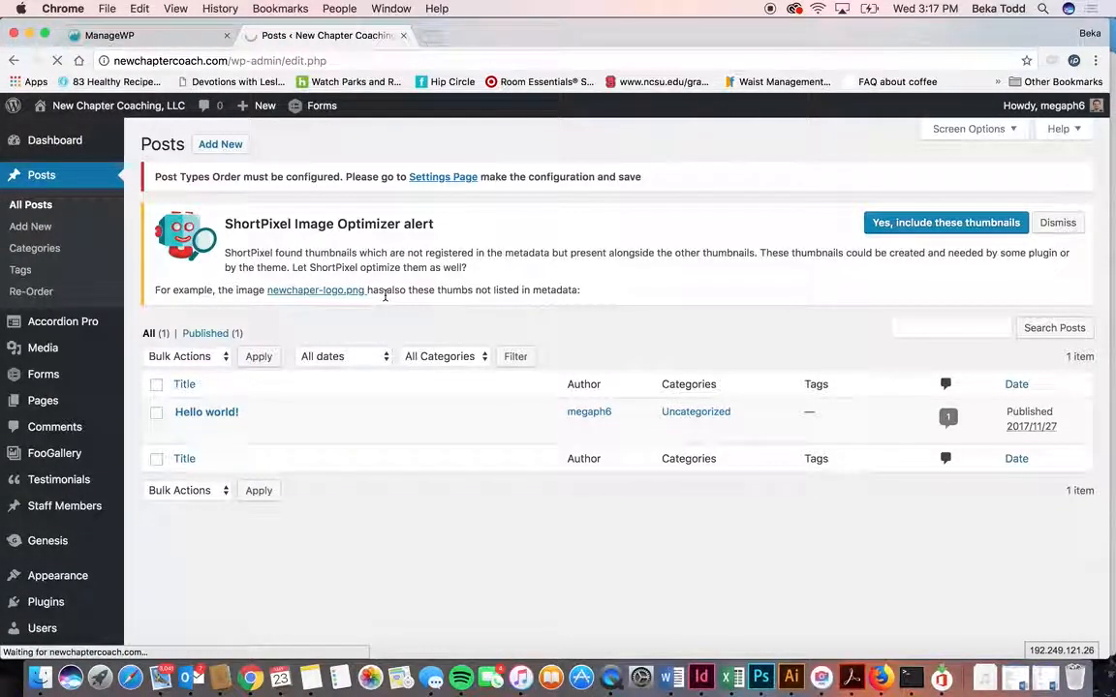
# - Open the Media Library and browse its images in grid view
pyautogui.moveTo(48, 320)
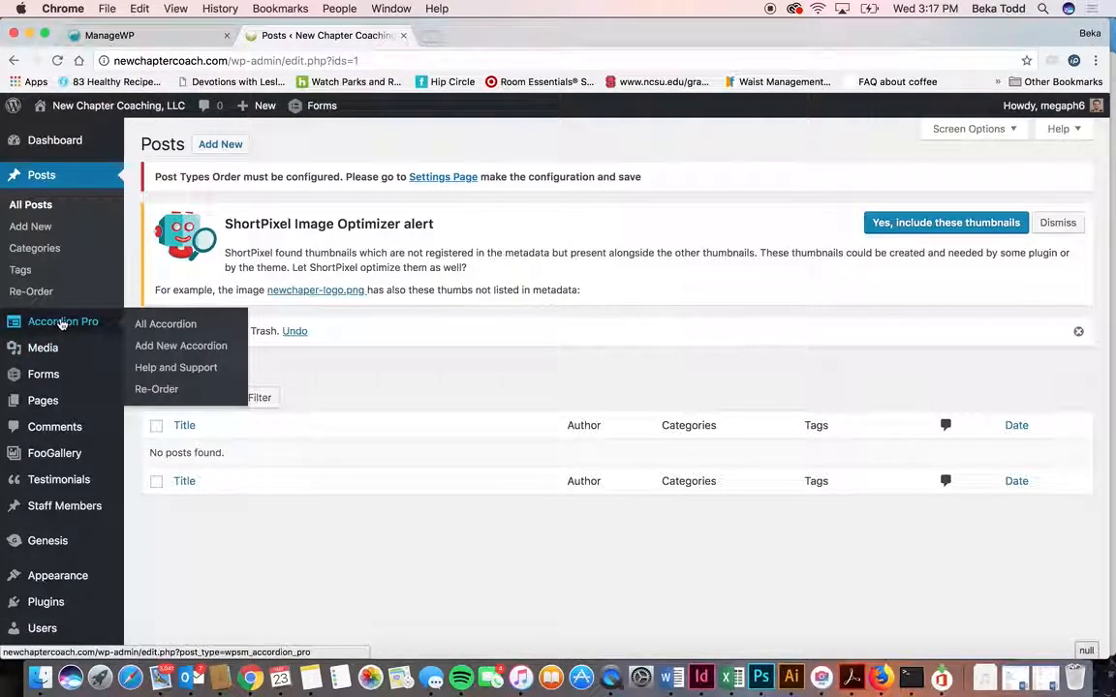
pyautogui.moveTo(53, 343)
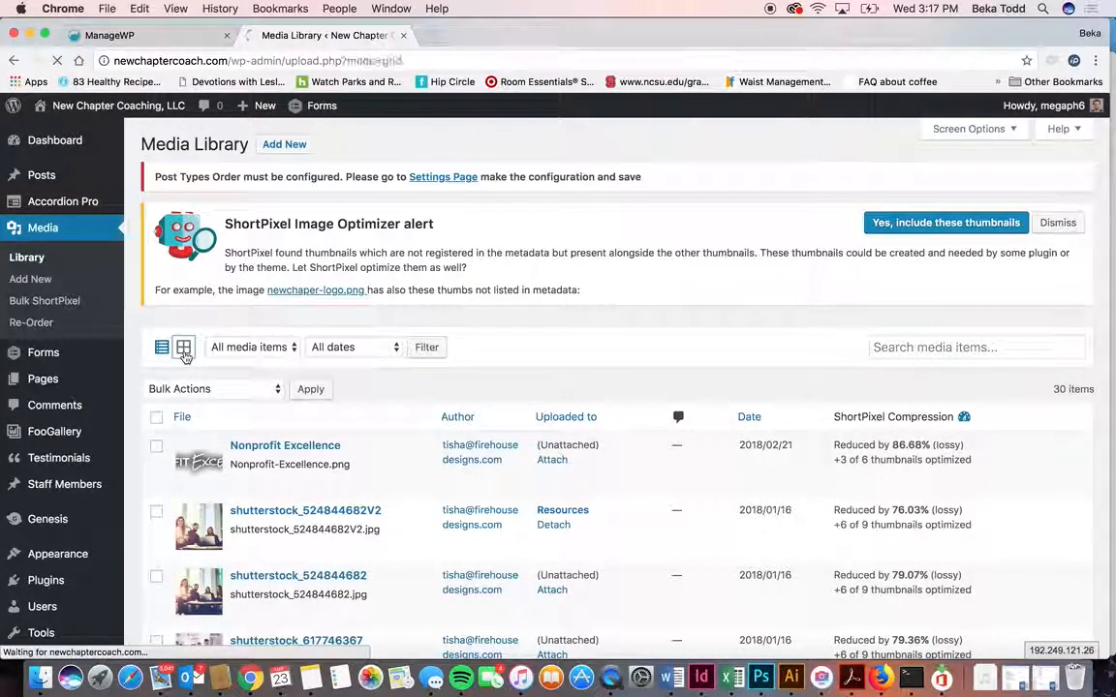
pyautogui.scroll(-2, 573, 376)
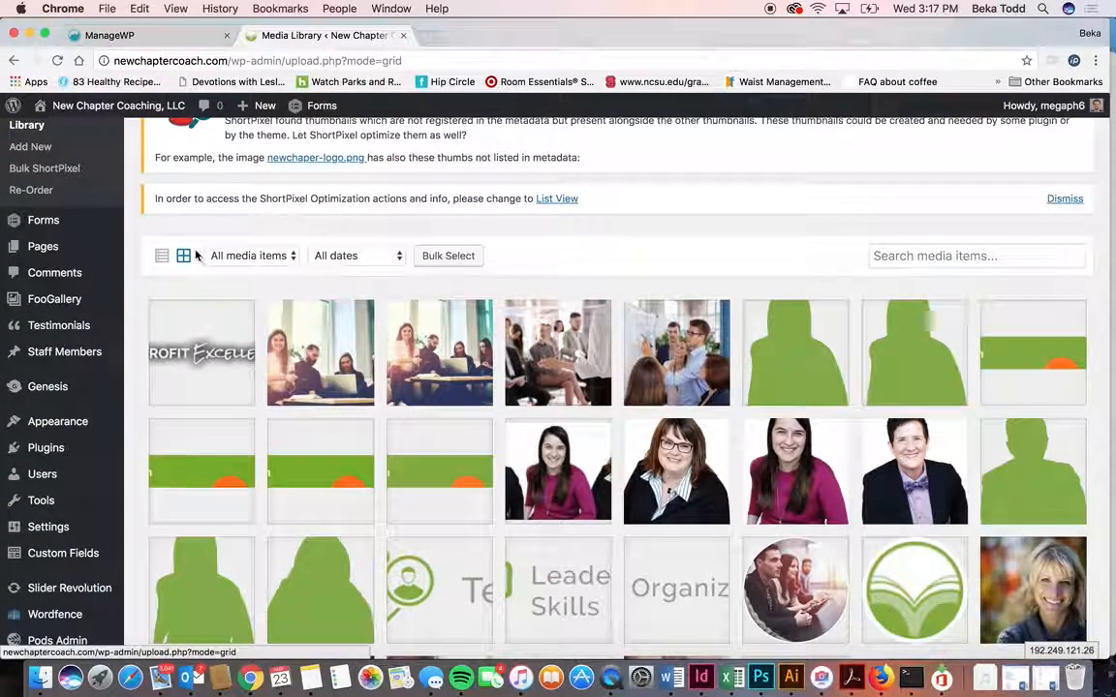
pyautogui.scroll(-3, 605, 427)
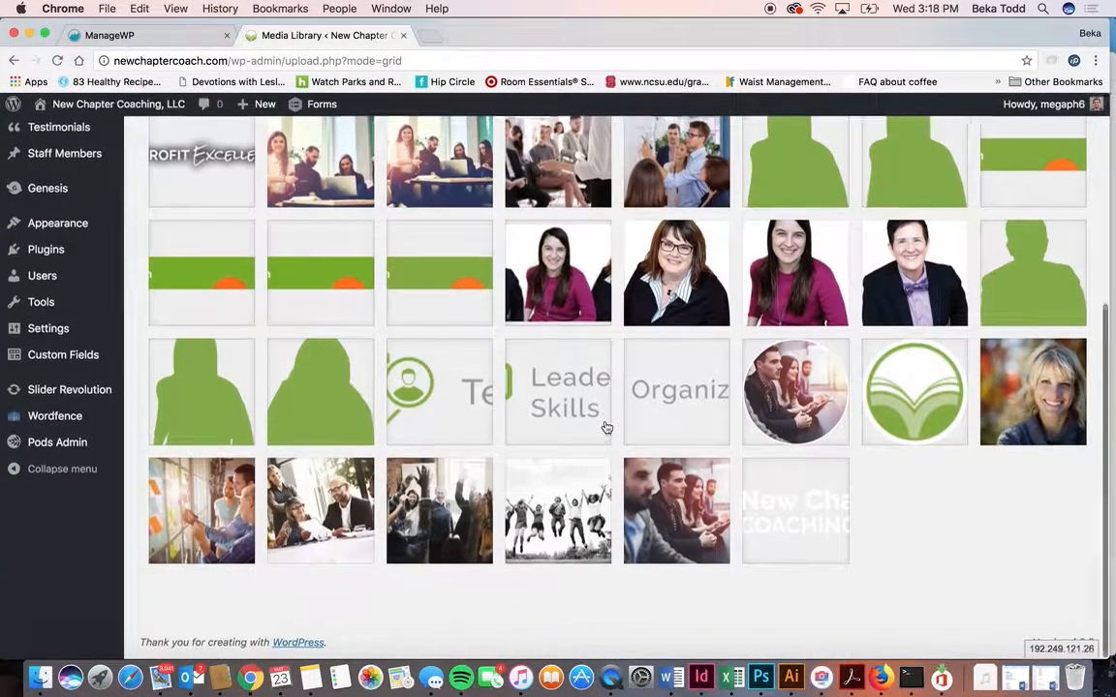
# - View the attachment details and image editing options of shutterstock_617746367.jpg, and return to the media grid
pyautogui.click(546, 484)
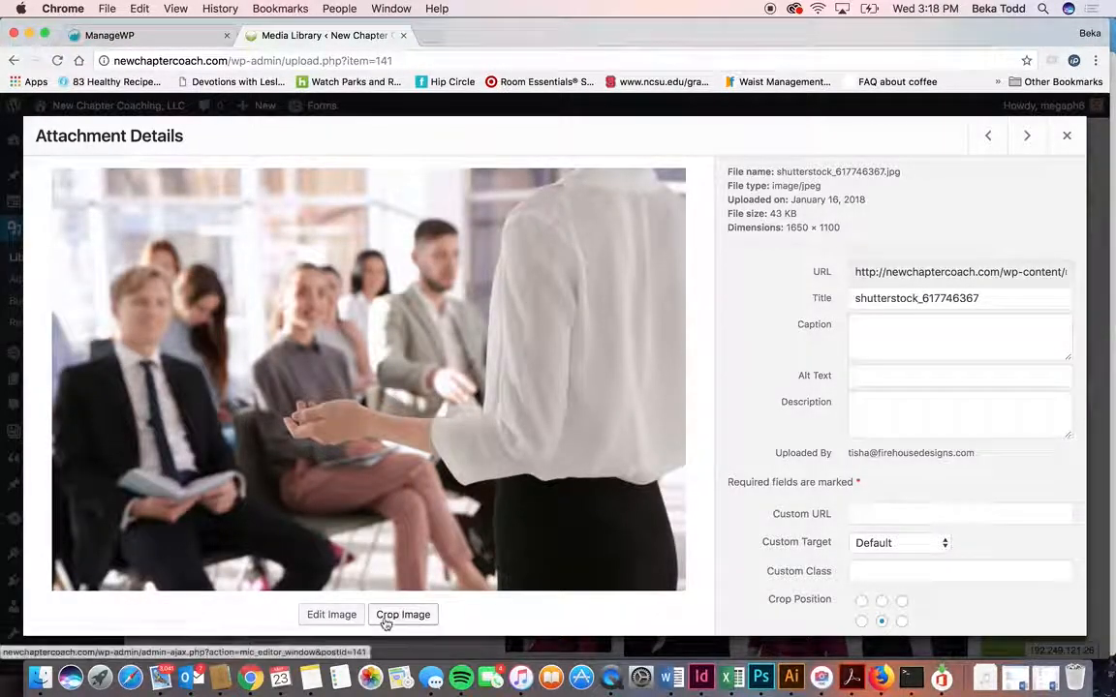
pyautogui.click(320, 625)
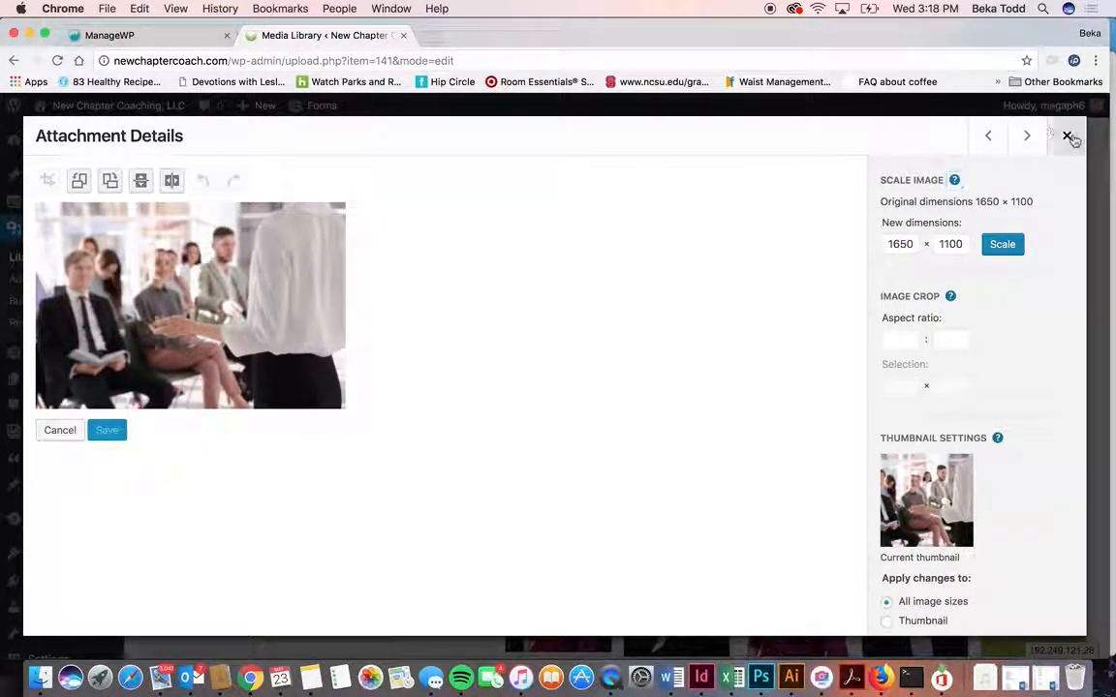
pyautogui.click(1067, 135)
pyautogui.scroll(-5, 544, 464)
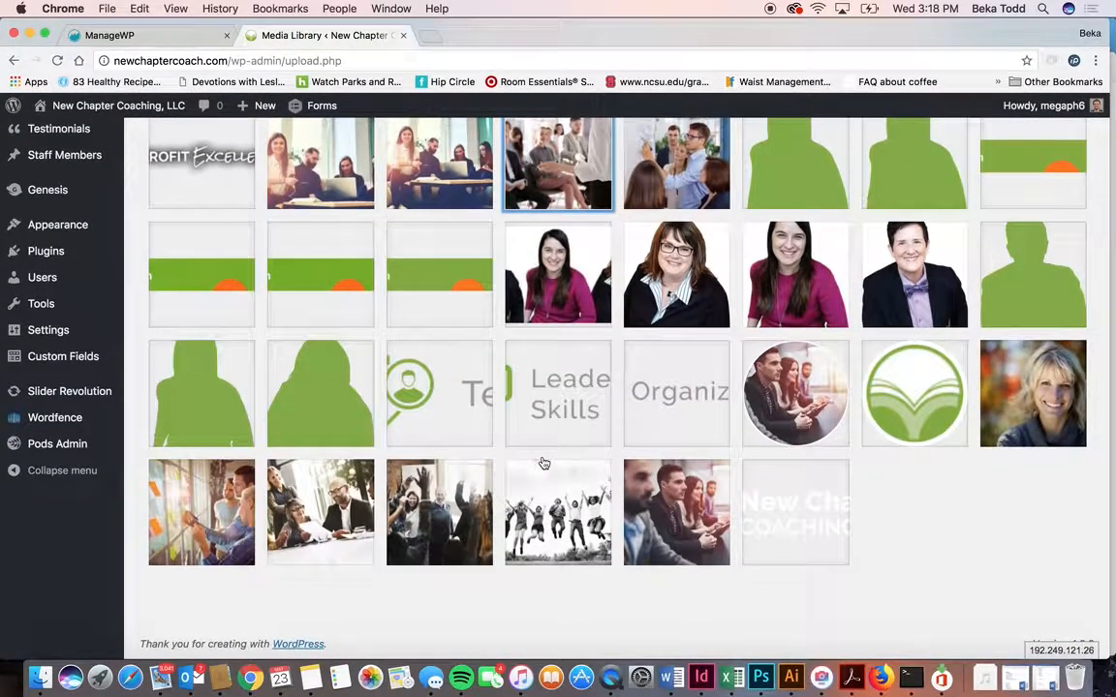
pyautogui.scroll(5, 544, 463)
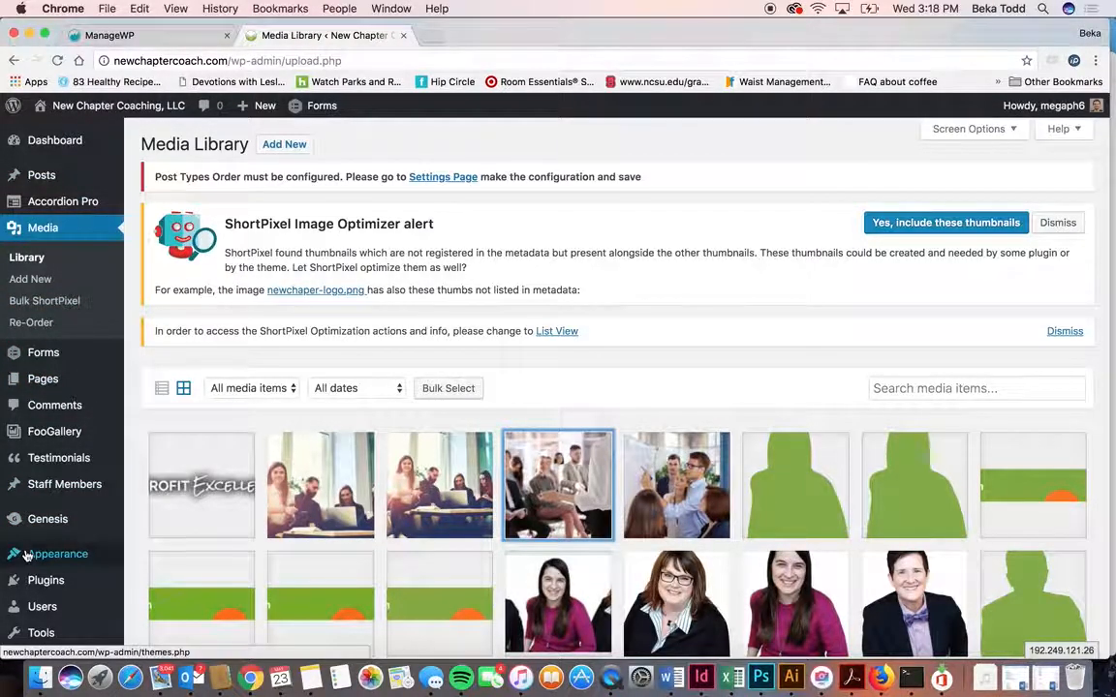
# - Open the "Please contact me" form in the form editor and review its fields
pyautogui.moveTo(27, 555)
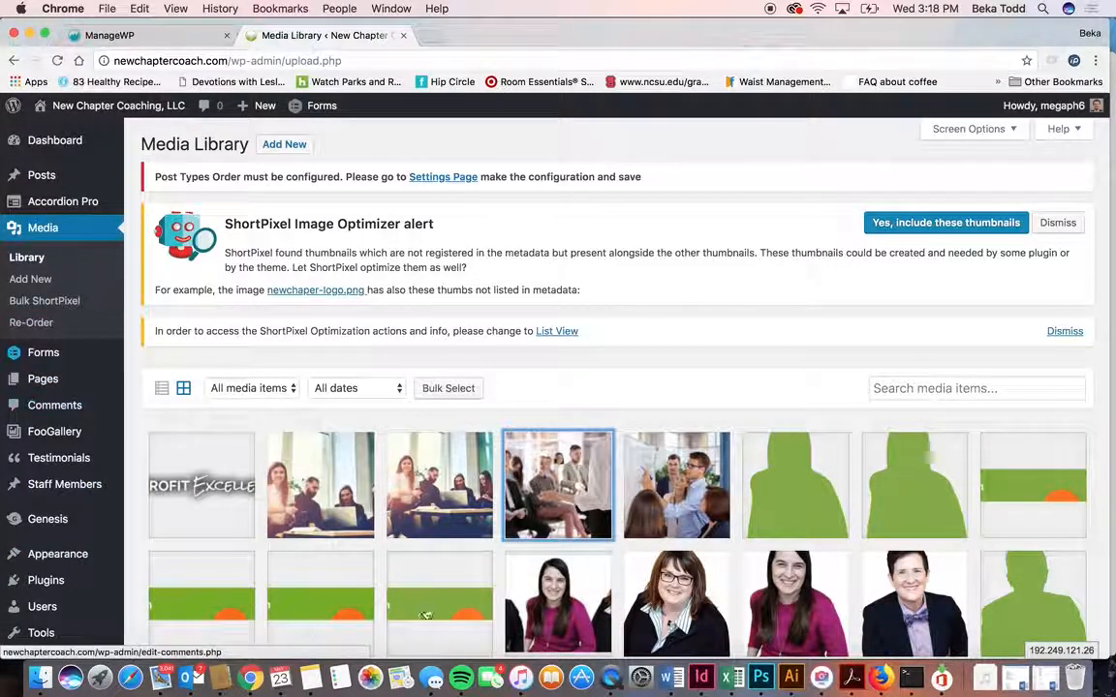
pyautogui.click(37, 355)
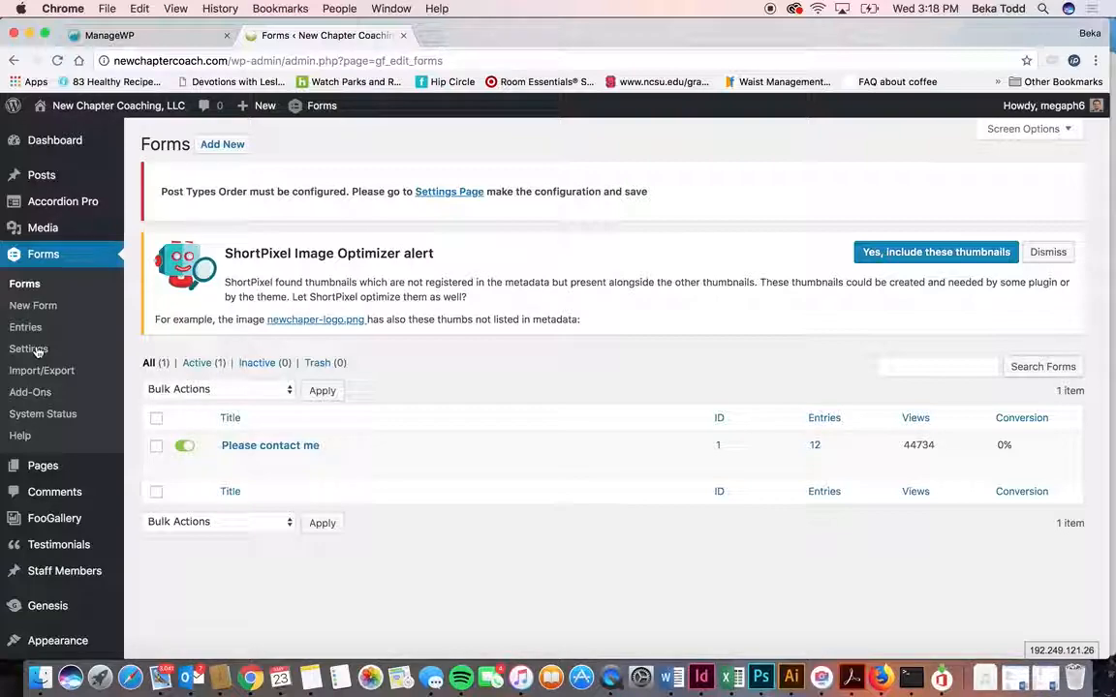
pyautogui.moveTo(281, 443)
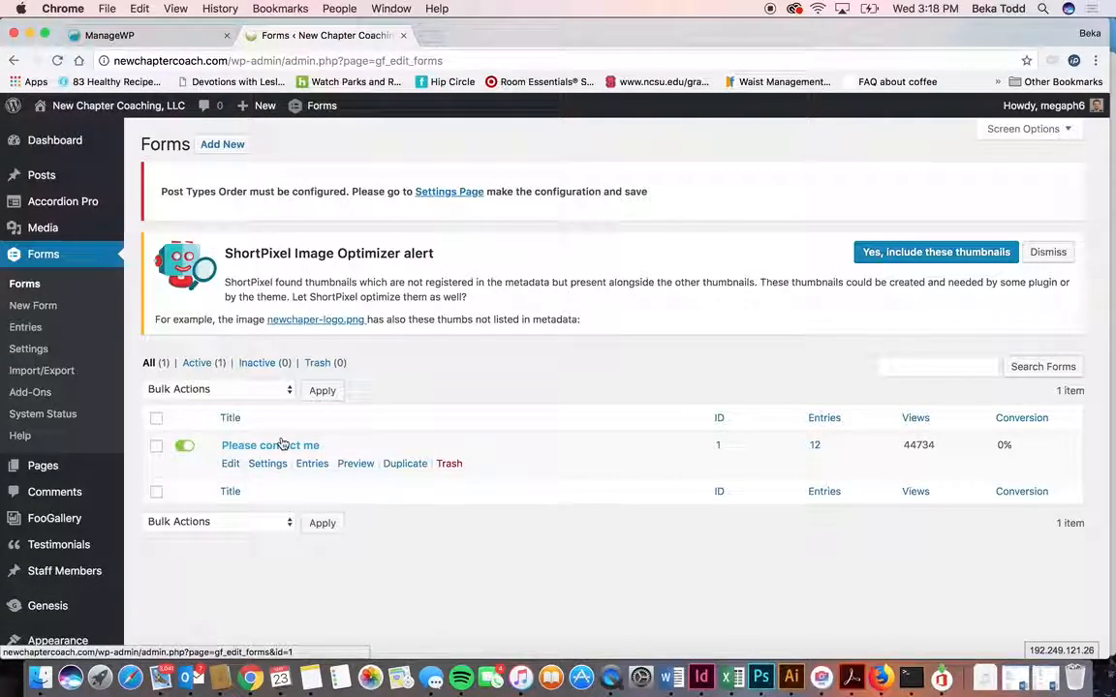
pyautogui.click(281, 446)
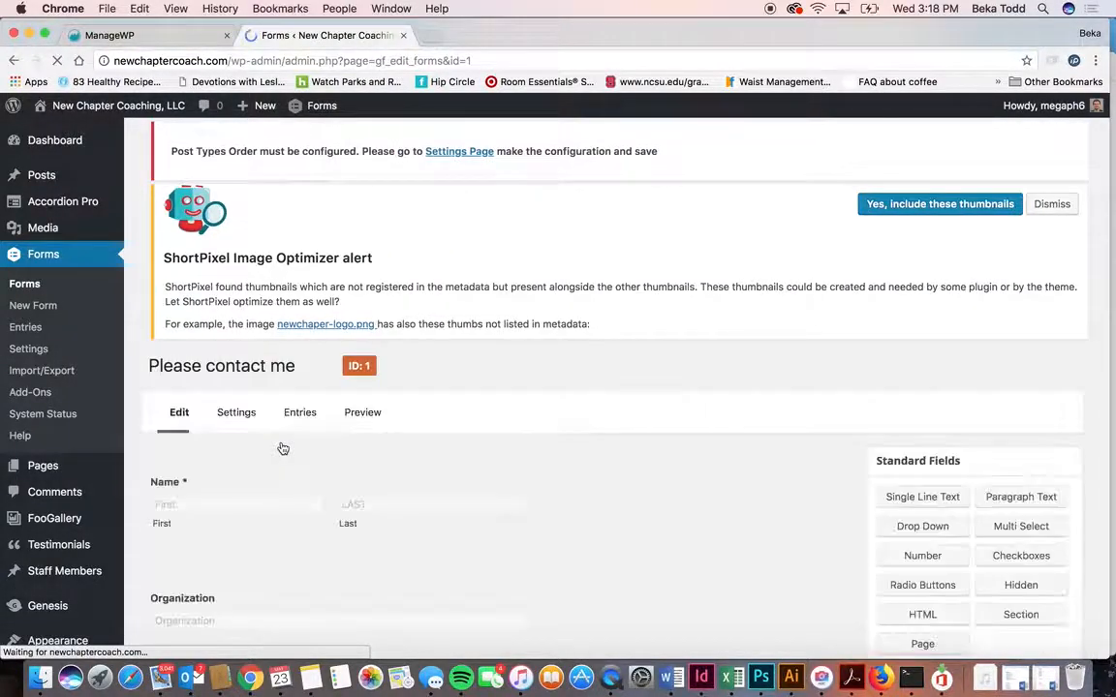
pyautogui.scroll(-5, 407, 504)
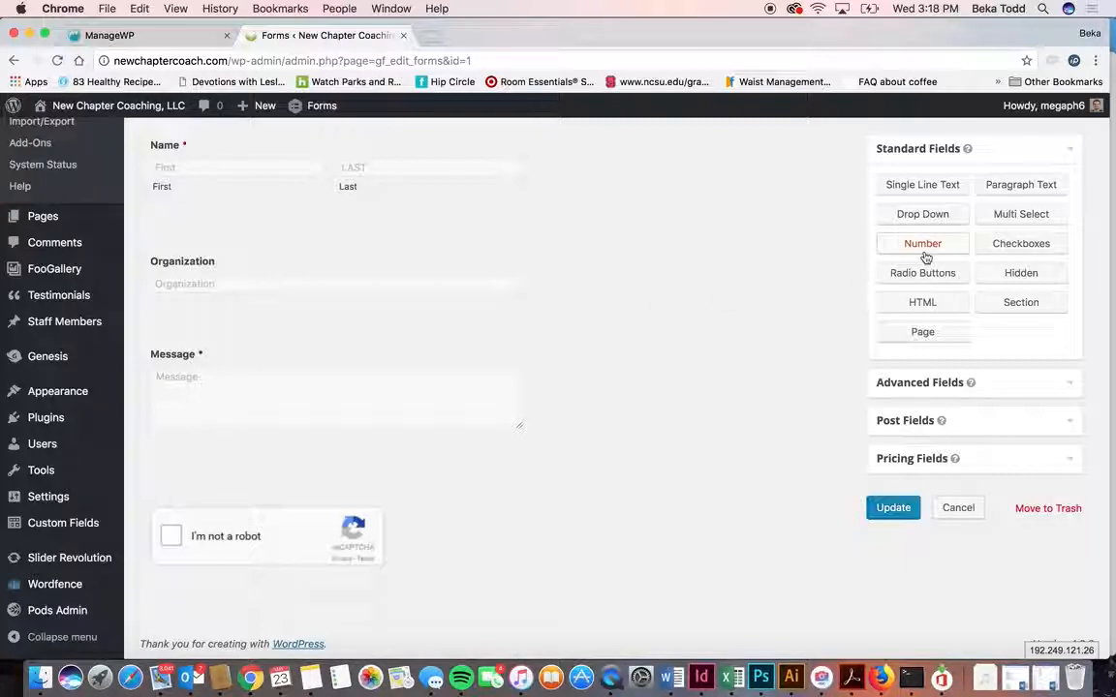
# - Add an advanced Name field to the end of the form, below the CAPTCHA, and open its settings
pyautogui.click(1039, 392)
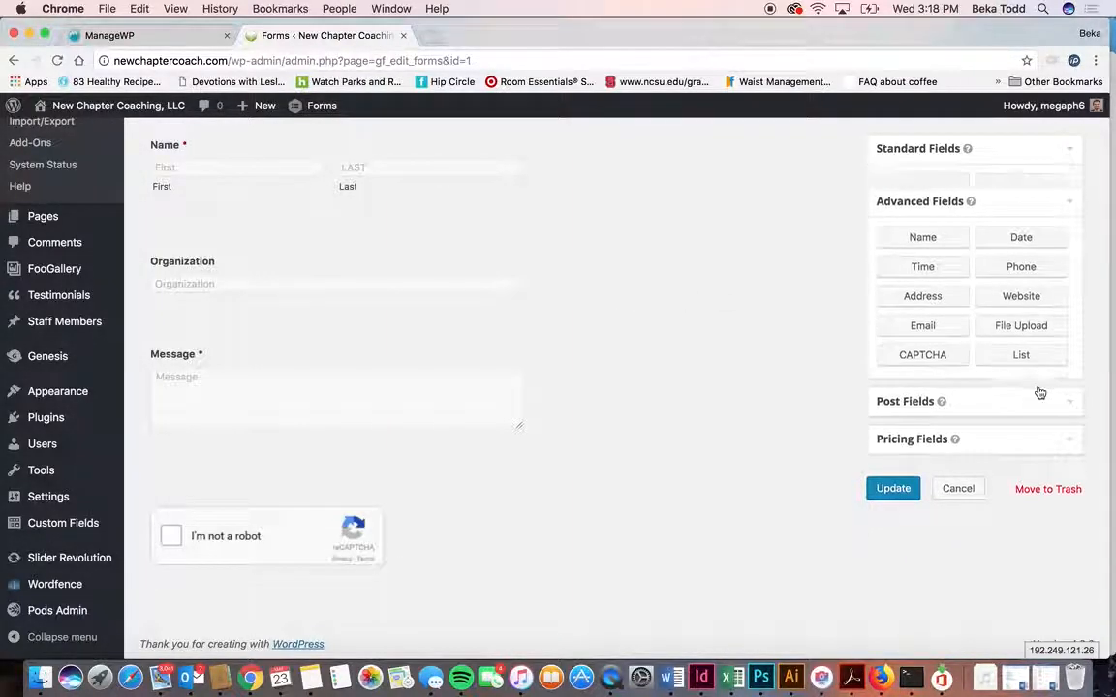
pyautogui.click(940, 224)
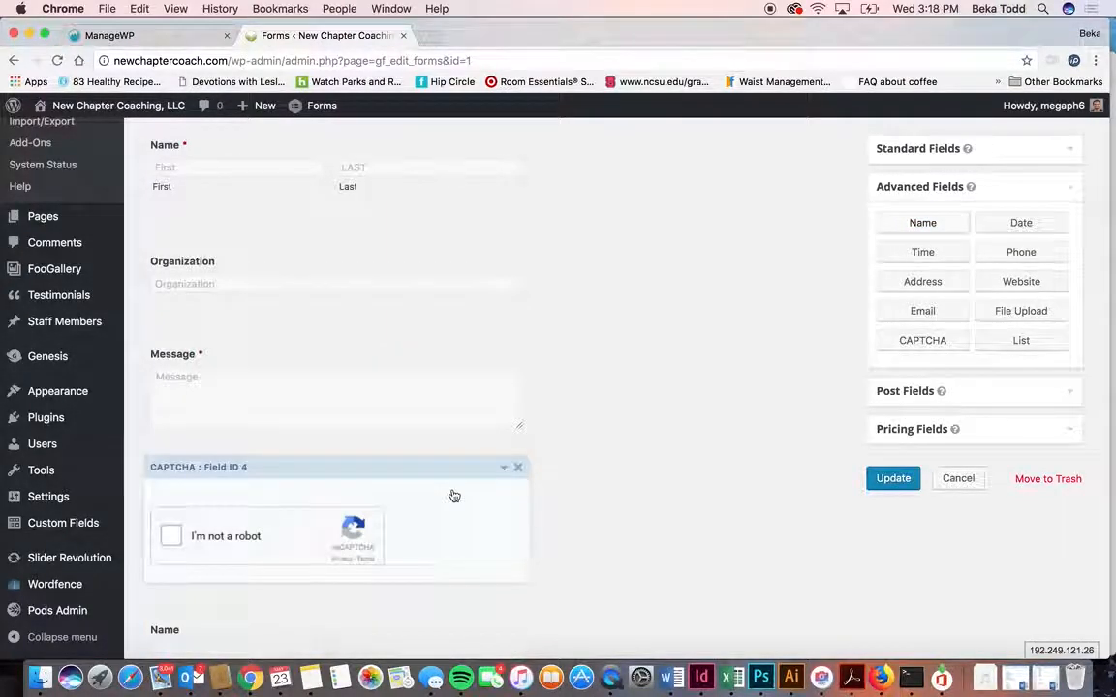
pyautogui.click(396, 526)
pyautogui.scroll(-3, 395, 523)
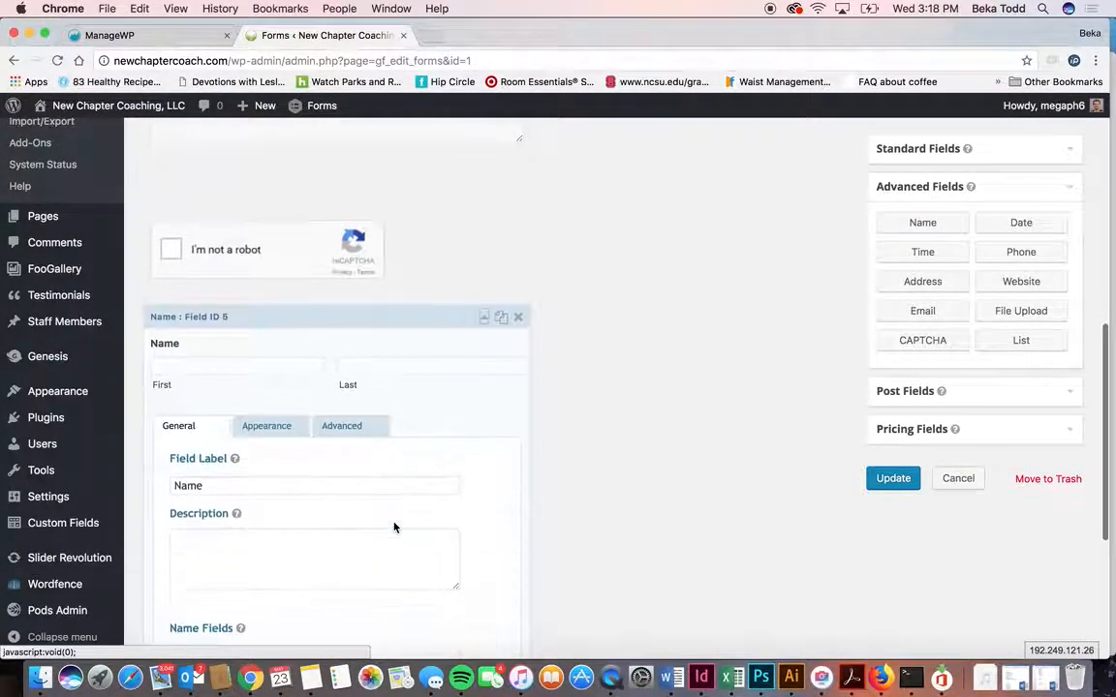
# - Enable the Middle name alongside First and Last in the new Name field, and make the field required
pyautogui.scroll(-5, 404, 476)
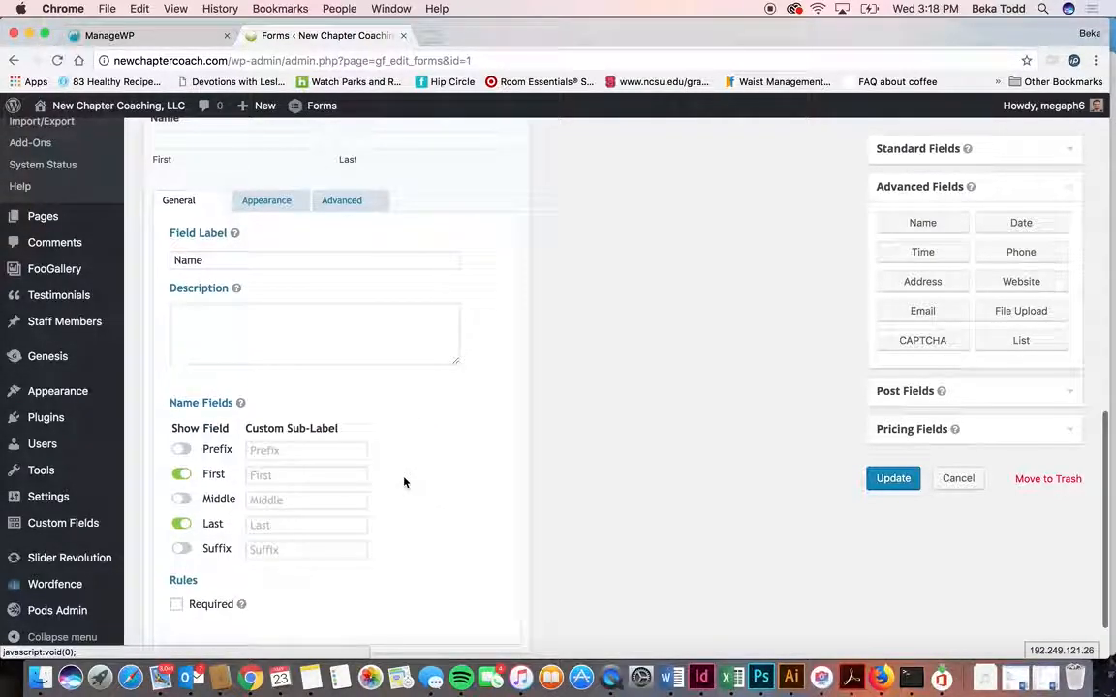
pyautogui.click(184, 524)
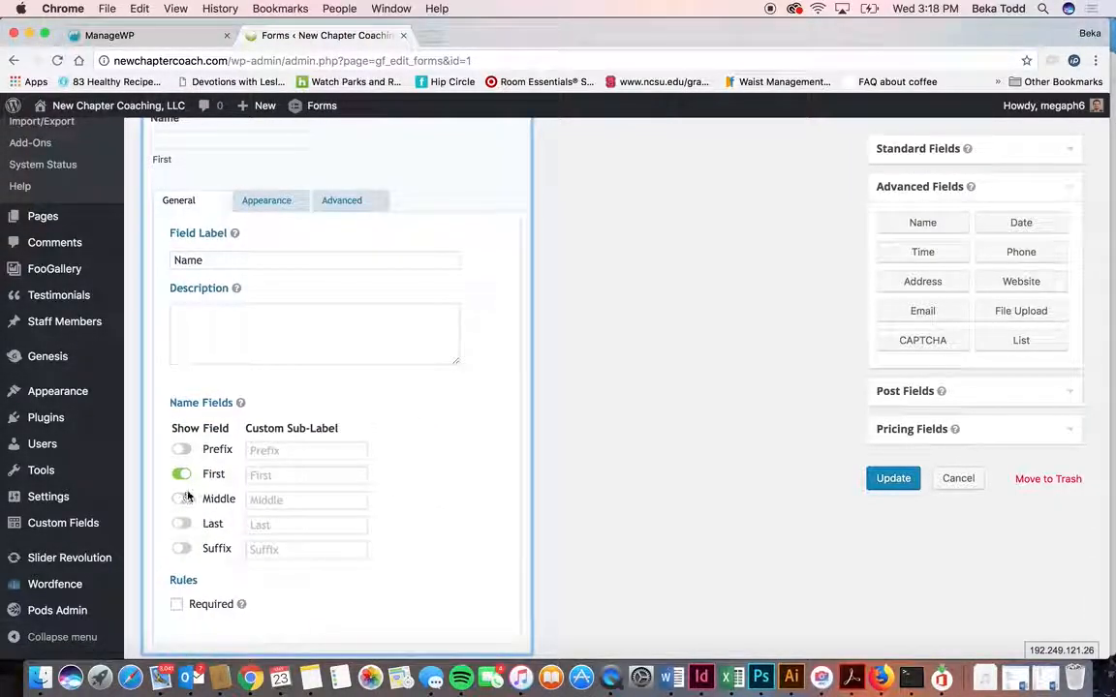
pyautogui.click(184, 528)
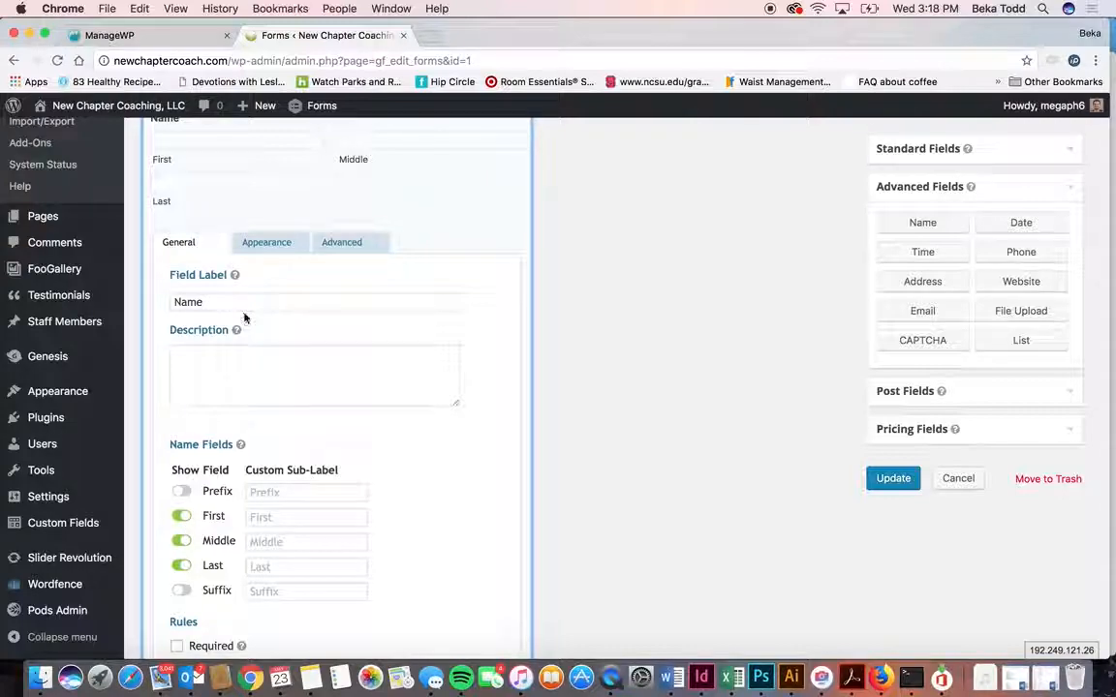
pyautogui.moveTo(238, 304); pyautogui.dragTo(130, 308)
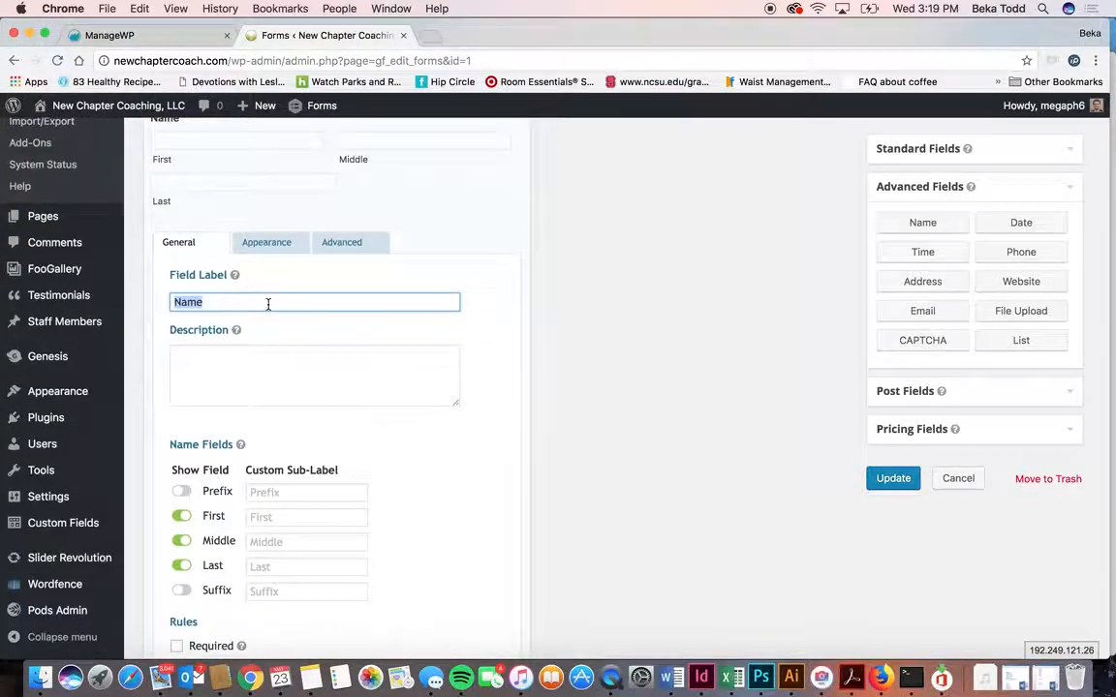
pyautogui.scroll(2, 267, 302)
pyautogui.scroll(-4, 269, 310)
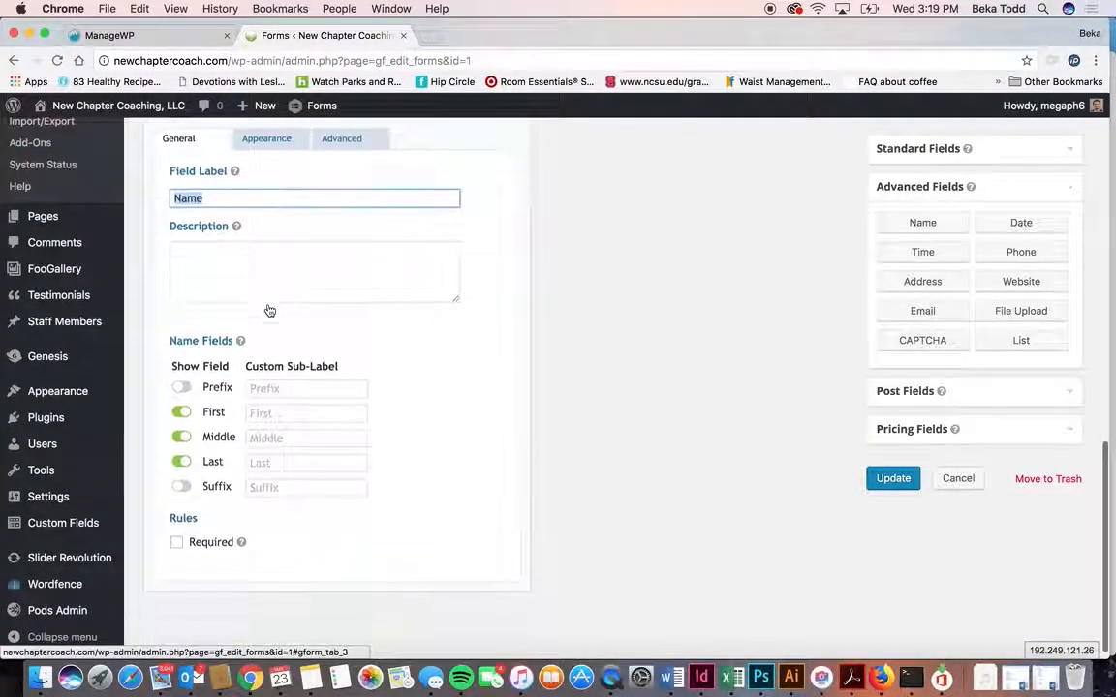
pyautogui.scroll(1, 219, 423)
pyautogui.click(177, 580)
pyautogui.scroll(6, 323, 438)
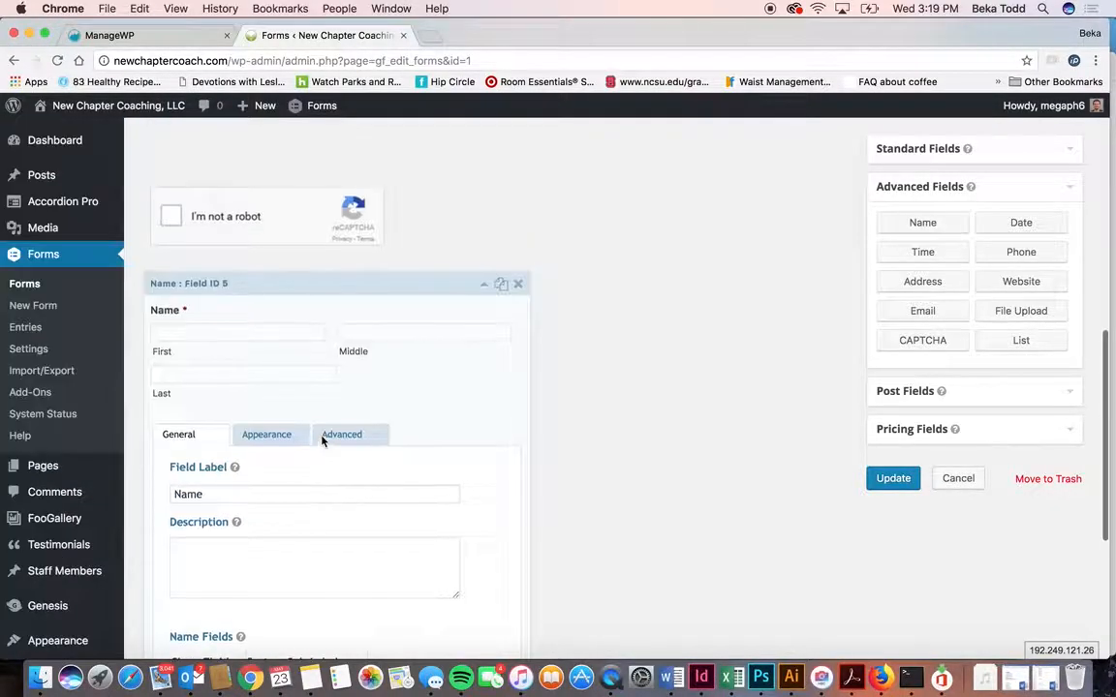
# - Duplicate the new Name field and move the original above the CAPTCHA, below the Message field
pyautogui.click(499, 286)
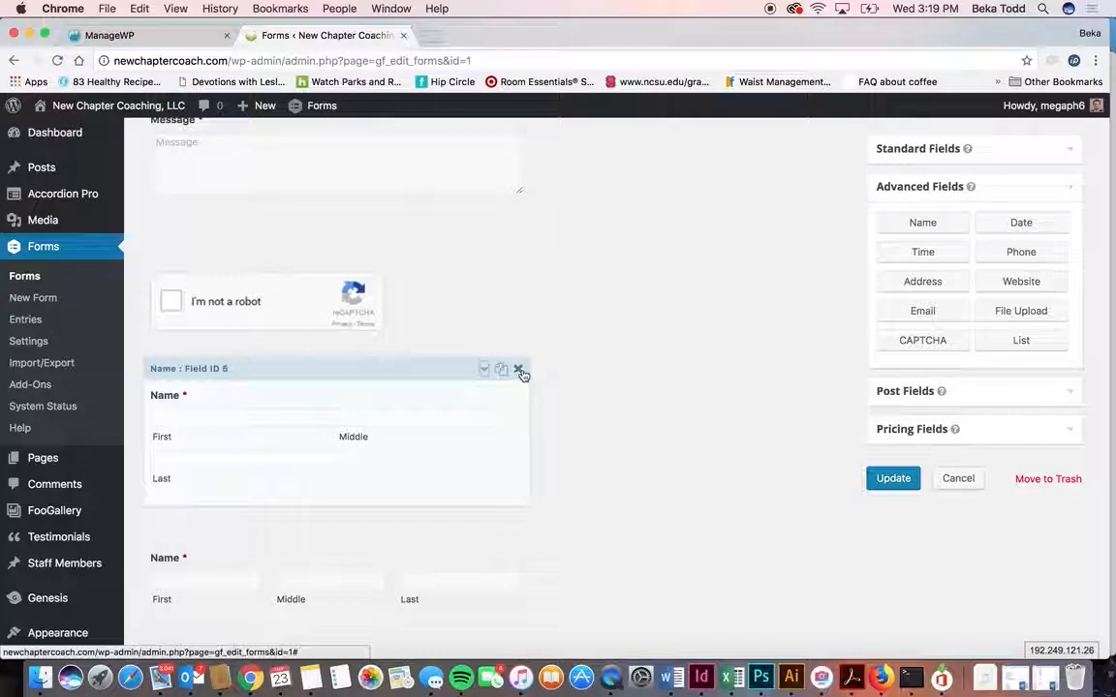
pyautogui.moveTo(427, 368); pyautogui.dragTo(466, 286)
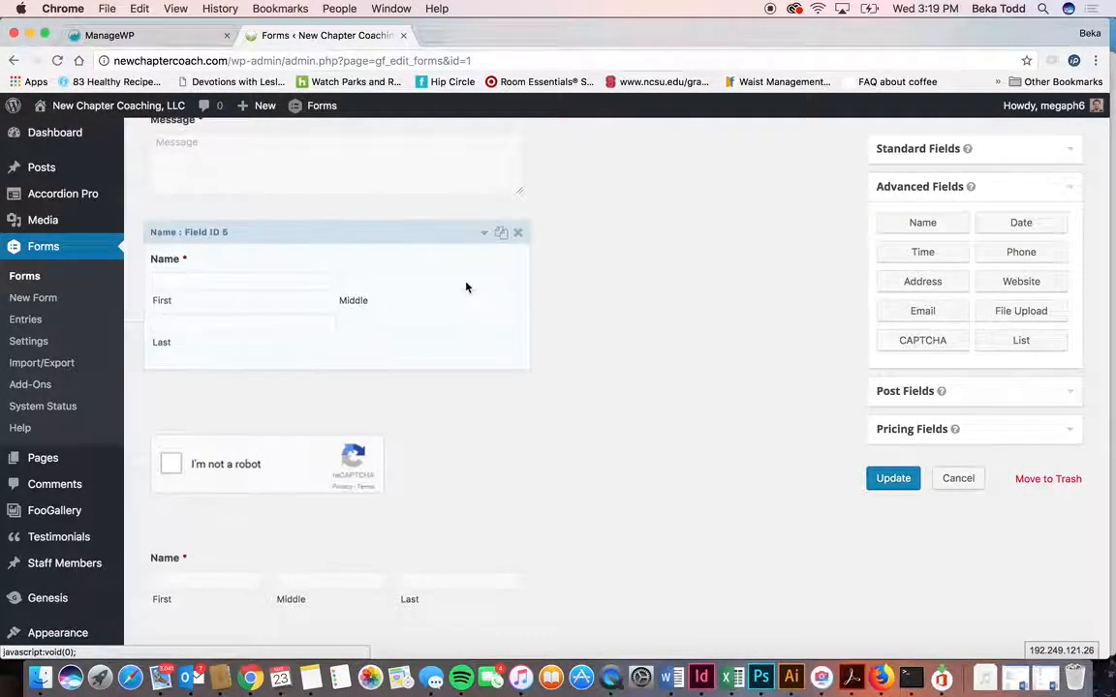
# - Delete the Name field located between the Message field and the CAPTCHA
pyautogui.click(518, 233)
pyautogui.click(683, 180)
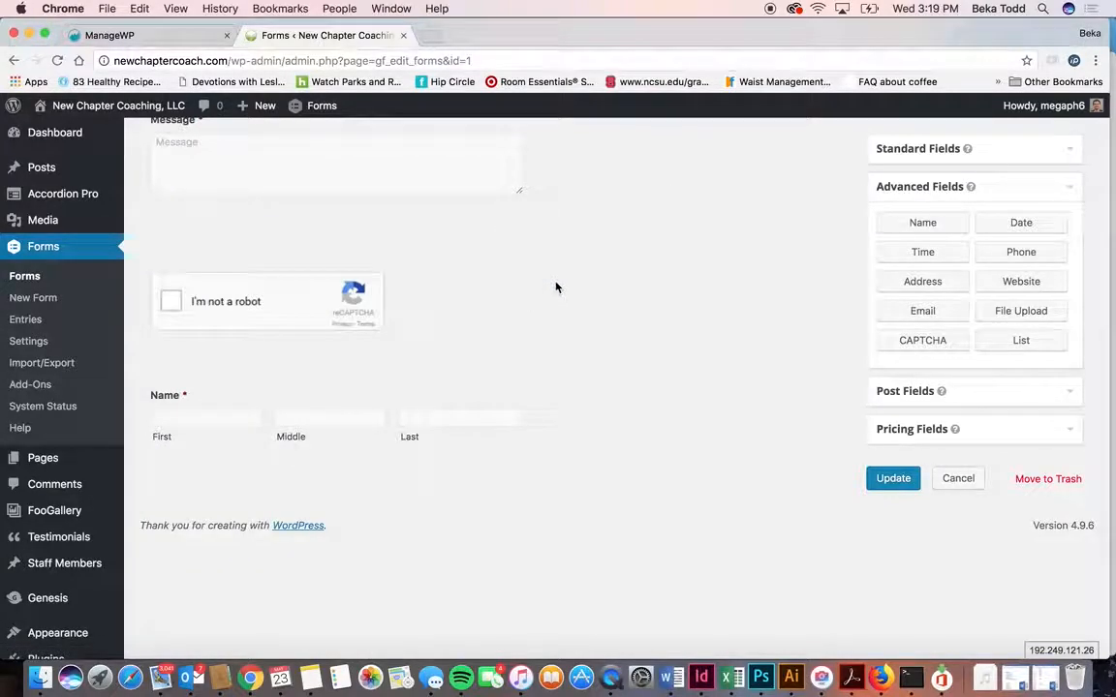
# - Delete the remaining Name field with First, Middle and Last inputs below the CAPTCHA
pyautogui.click(518, 369)
pyautogui.click(692, 179)
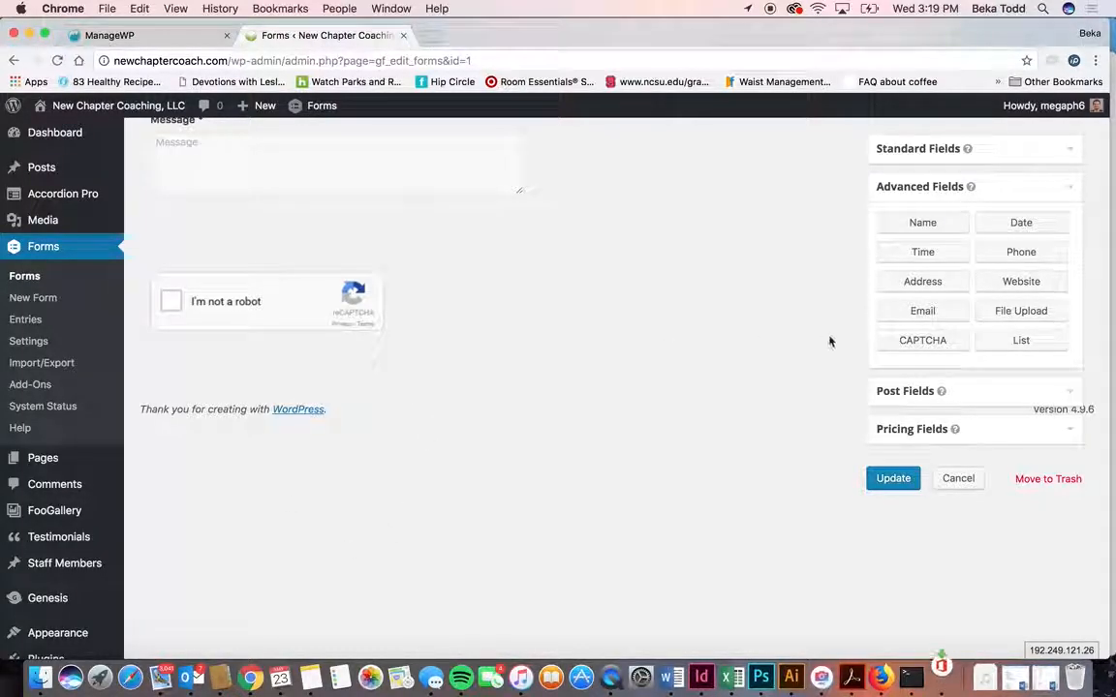
# - Add a standard Radio Buttons field to the end of the form and label it "how did you hear about us?"
pyautogui.click(998, 392)
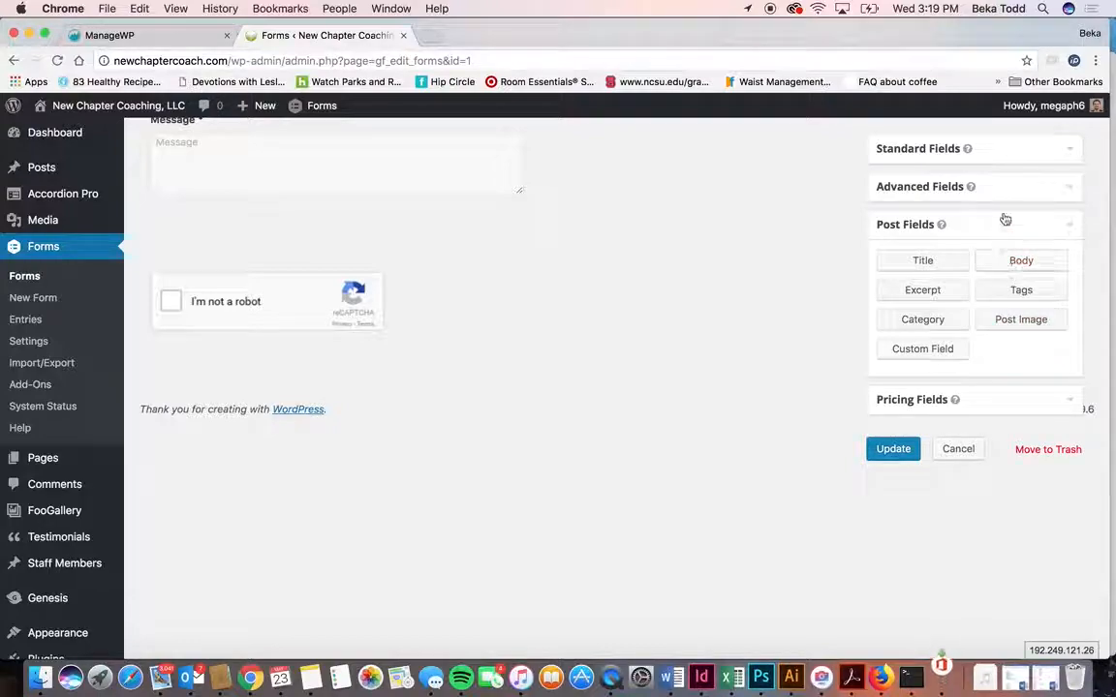
pyautogui.click(1021, 153)
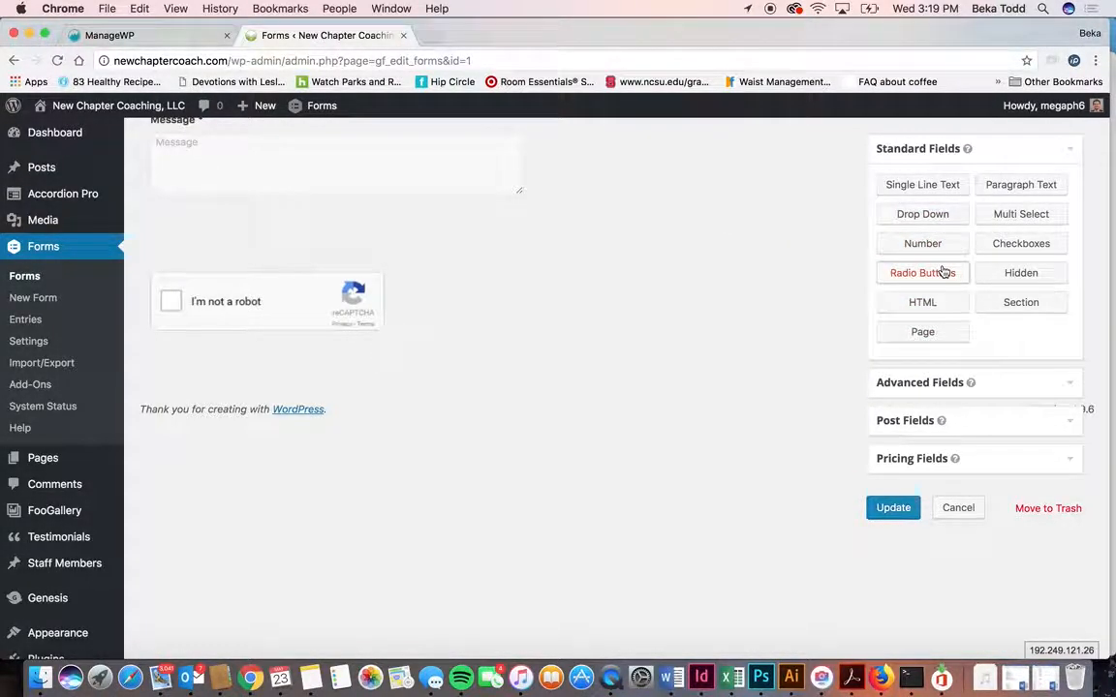
pyautogui.click(944, 273)
pyautogui.click(283, 410)
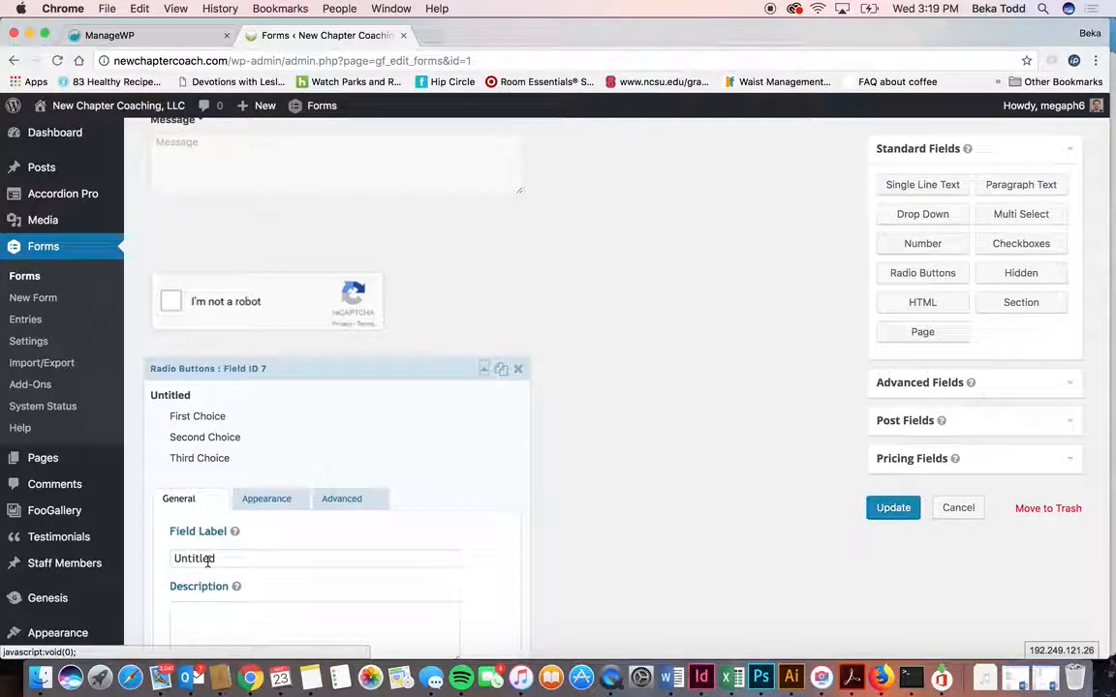
pyautogui.moveTo(207, 559); pyautogui.dragTo(144, 562)
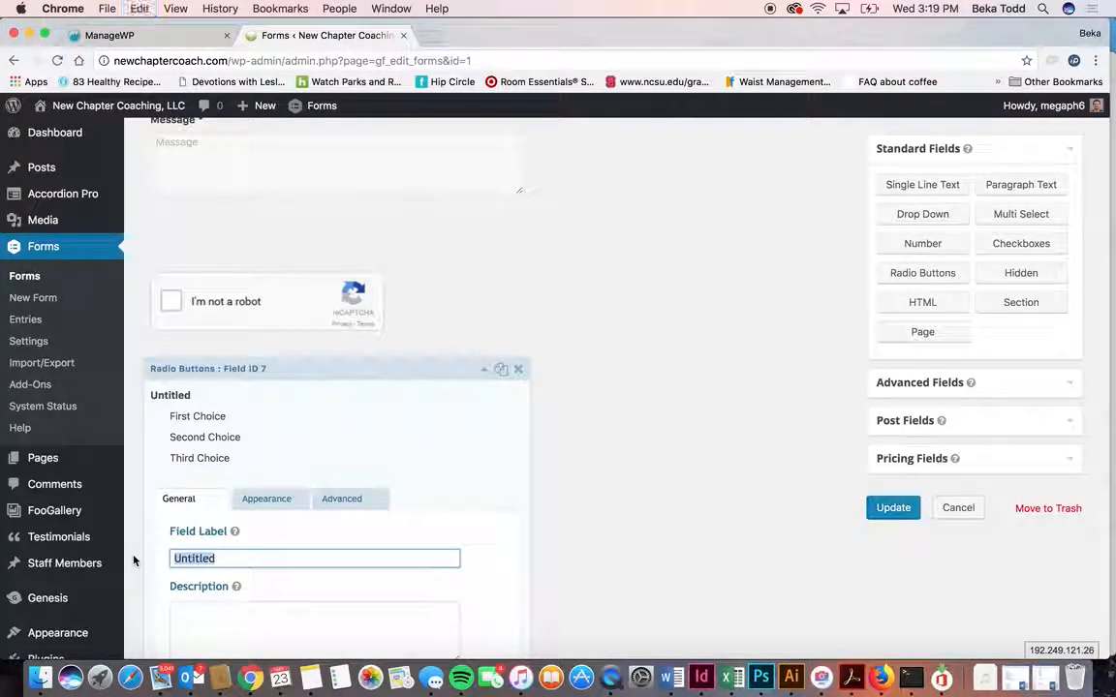
pyautogui.write('how did you hear about us?')
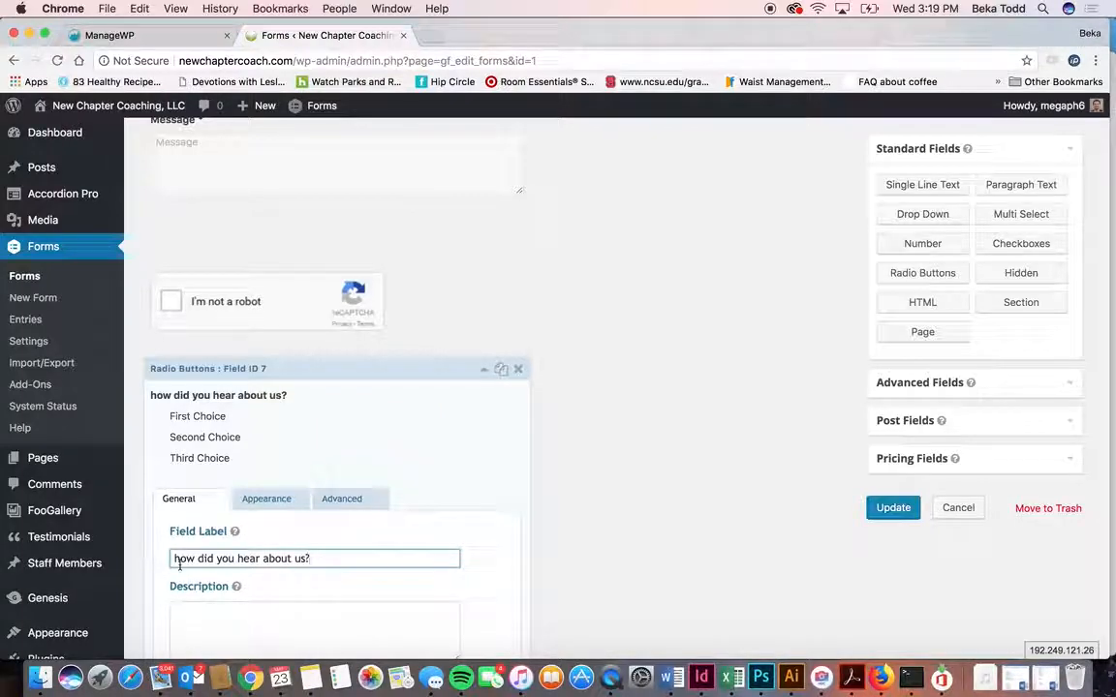
# - Add an extra choice after Third Choice in the radio field, then remove both, keeping only First Choice and Second Choice
pyautogui.scroll(-3, 179, 566)
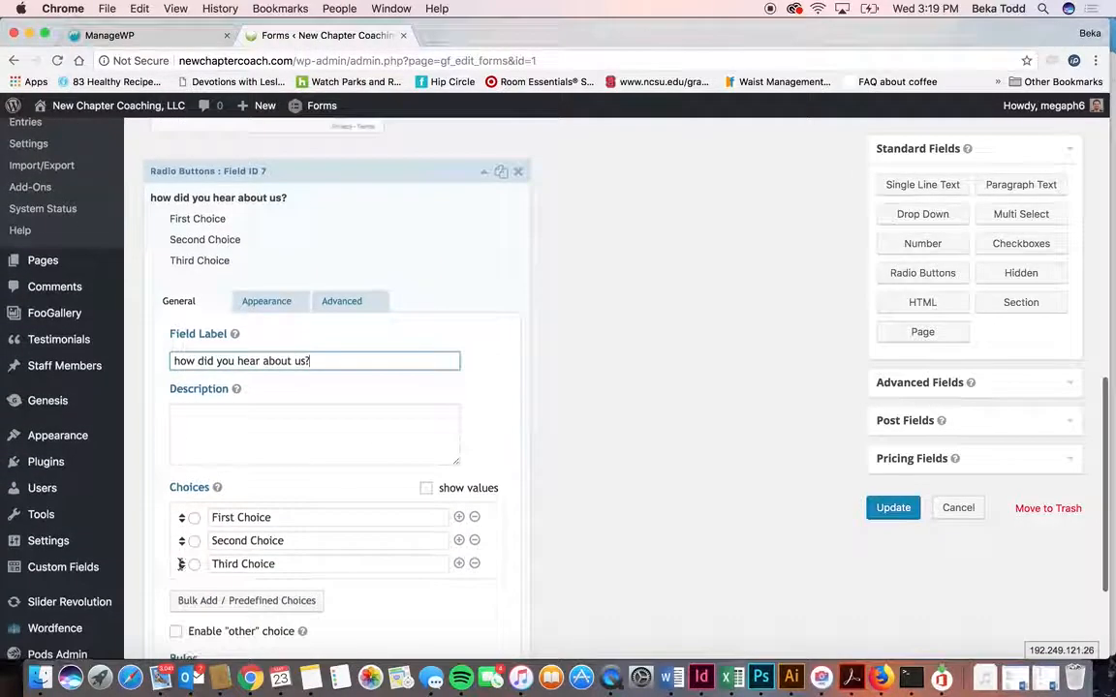
pyautogui.click(459, 565)
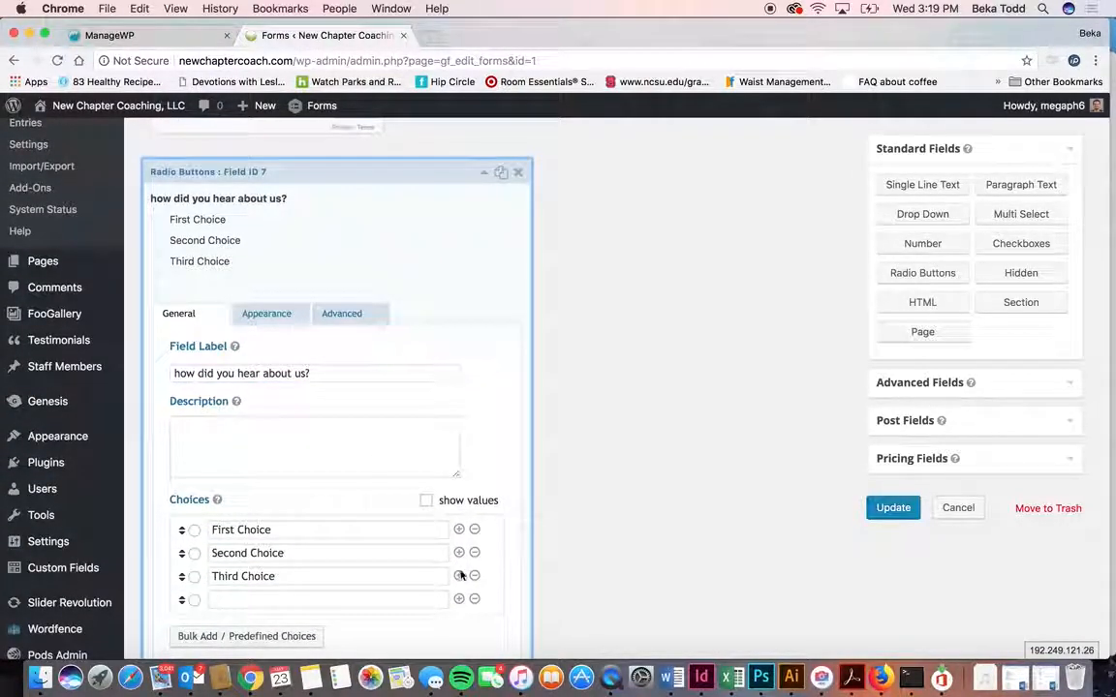
pyautogui.click(475, 565)
pyautogui.click(474, 555)
pyautogui.tripleClick(308, 520)
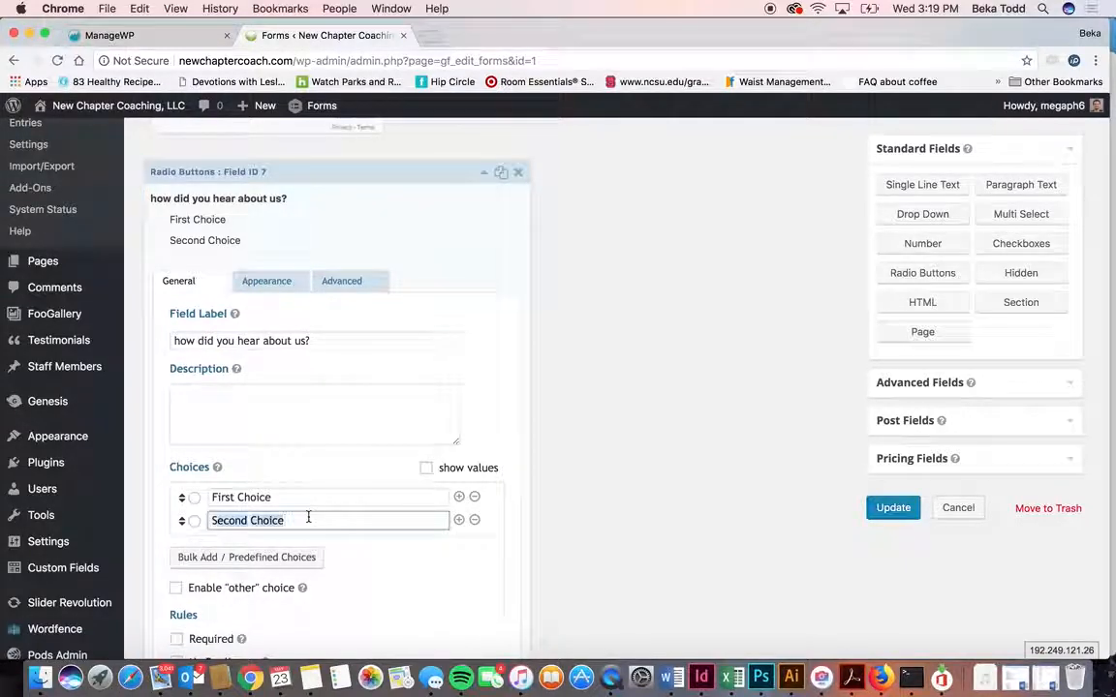
# - Delete the "how did you hear about us?" radio field from the form
pyautogui.click(519, 172)
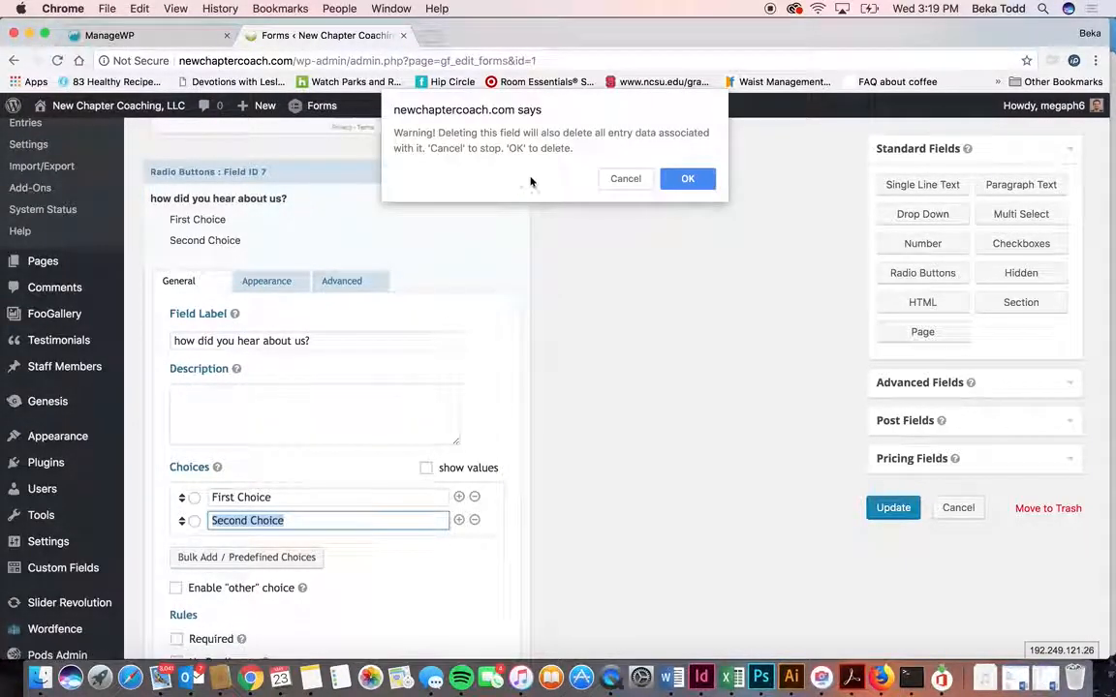
pyautogui.click(687, 180)
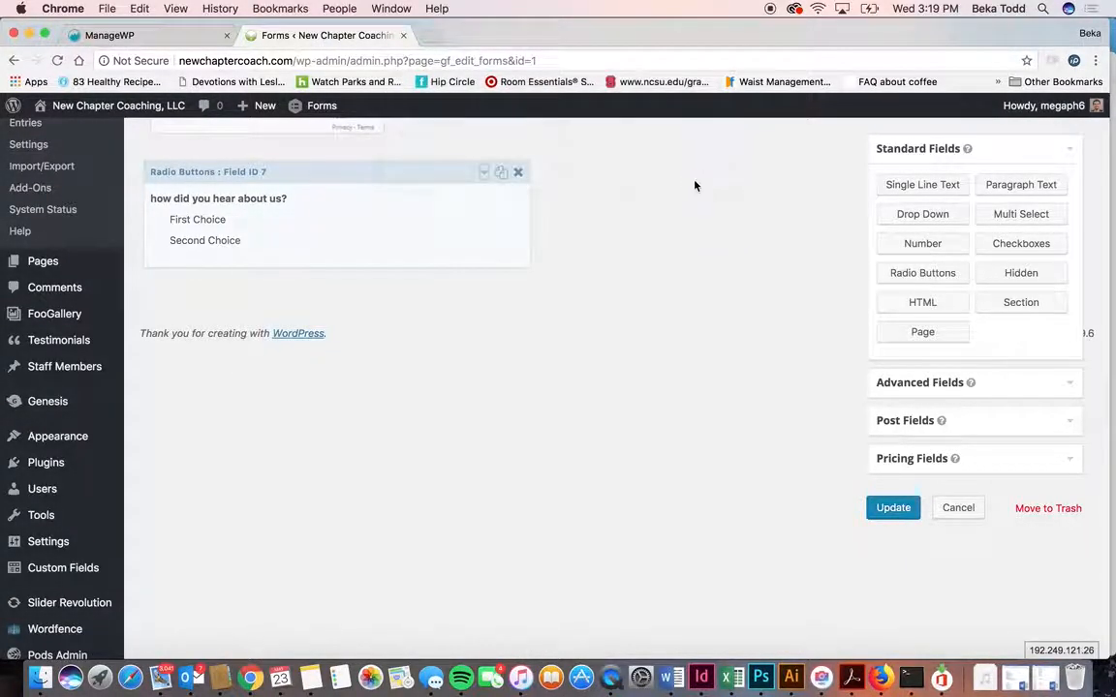
# - Preview the contact form, then return to the form editor
pyautogui.scroll(3, 601, 332)
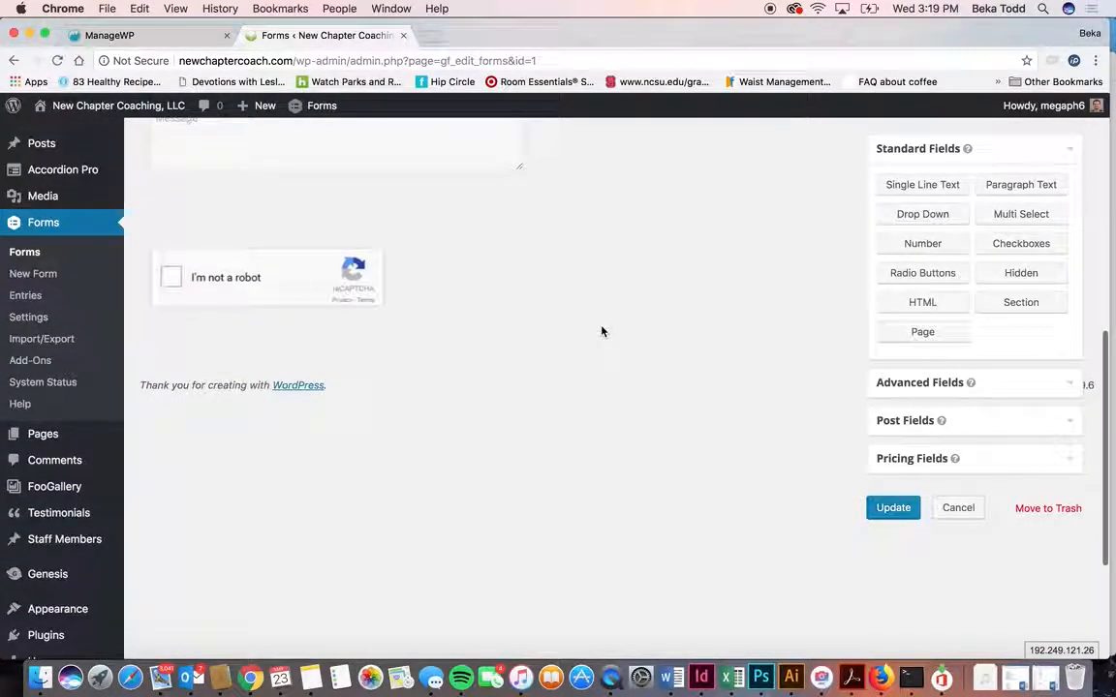
pyautogui.scroll(5, 601, 331)
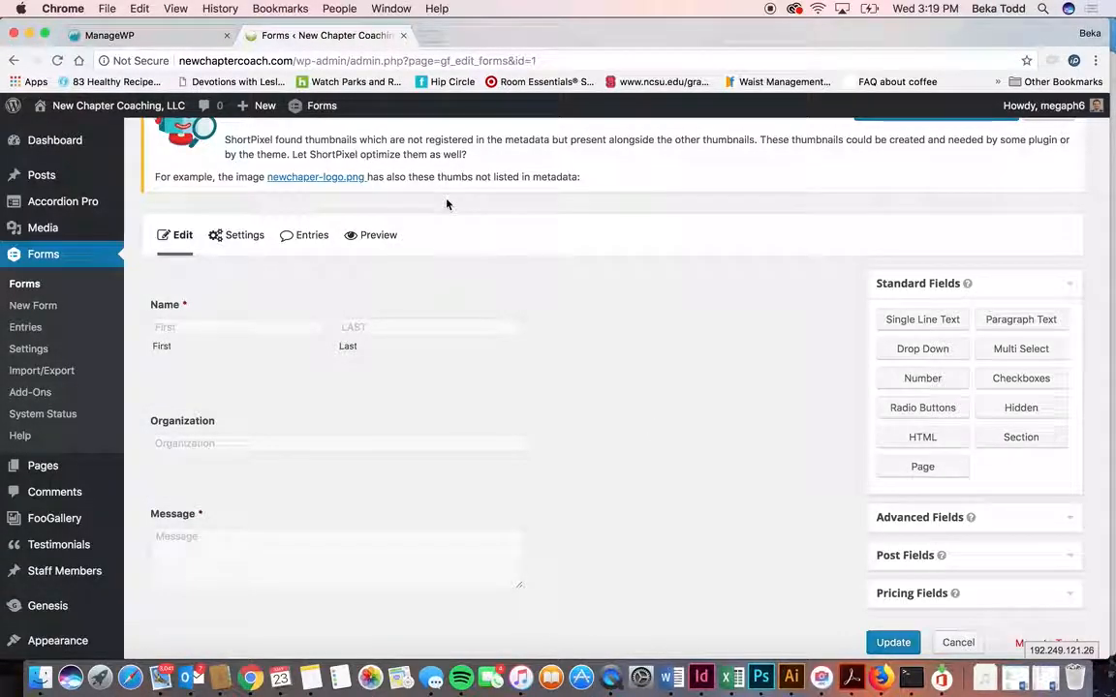
pyautogui.click(373, 236)
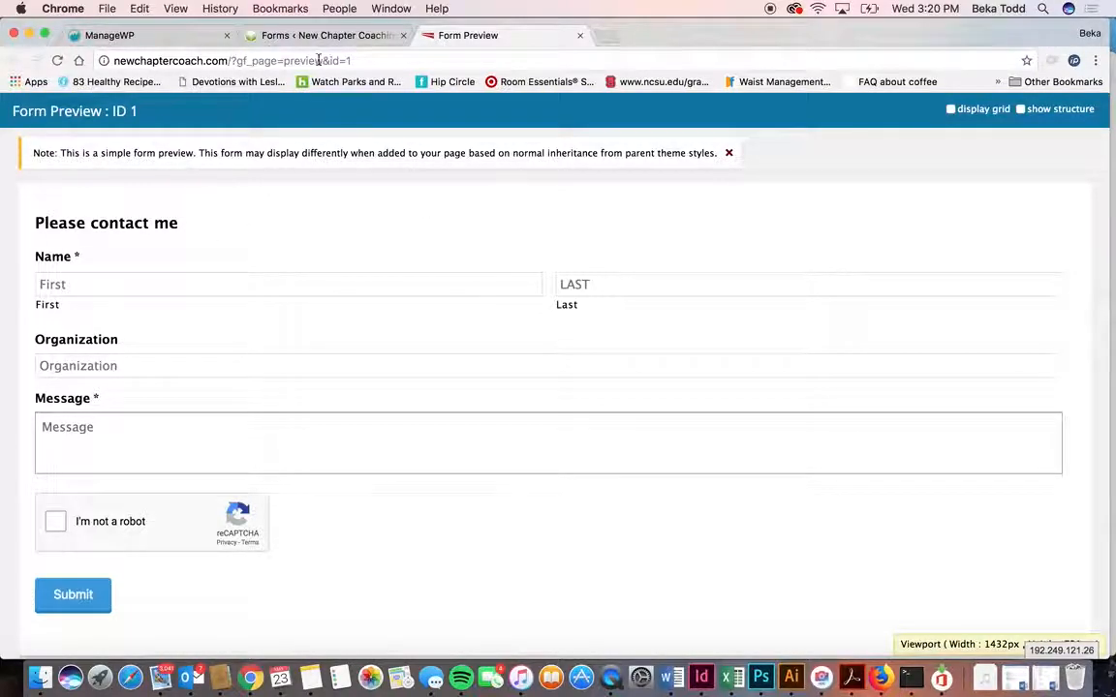
pyautogui.click(287, 36)
# - Leave the form editor without saving and review the form's submitted entries, selecting all of them to check the bulk actions
pyautogui.moveTo(242, 236)
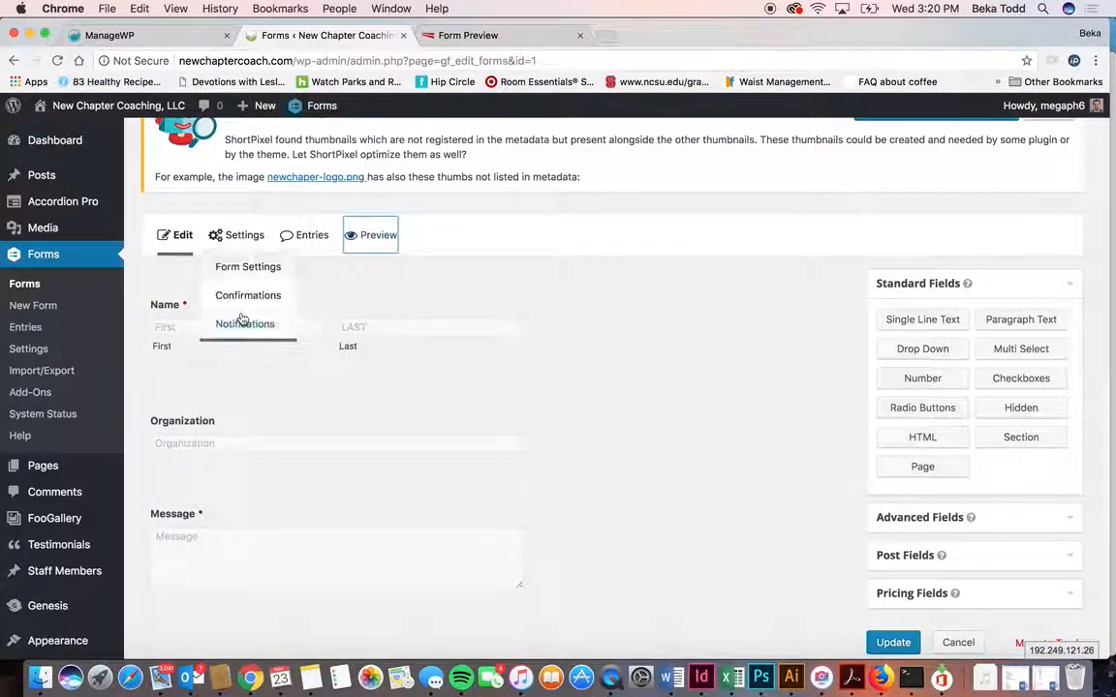
pyautogui.click(308, 236)
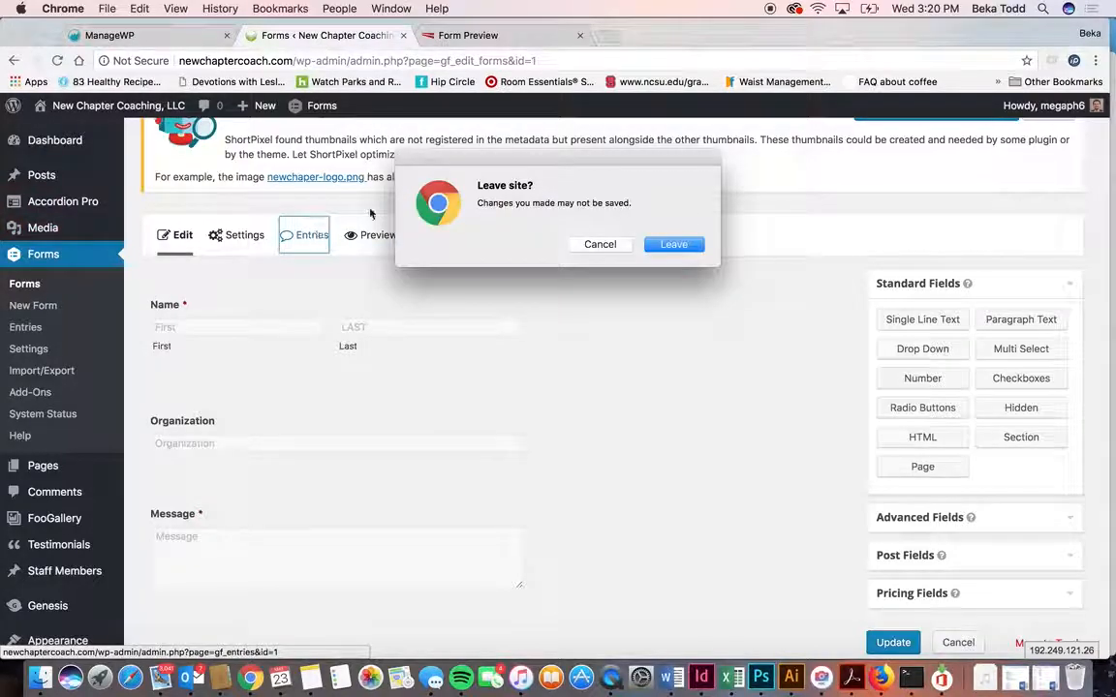
pyautogui.click(673, 244)
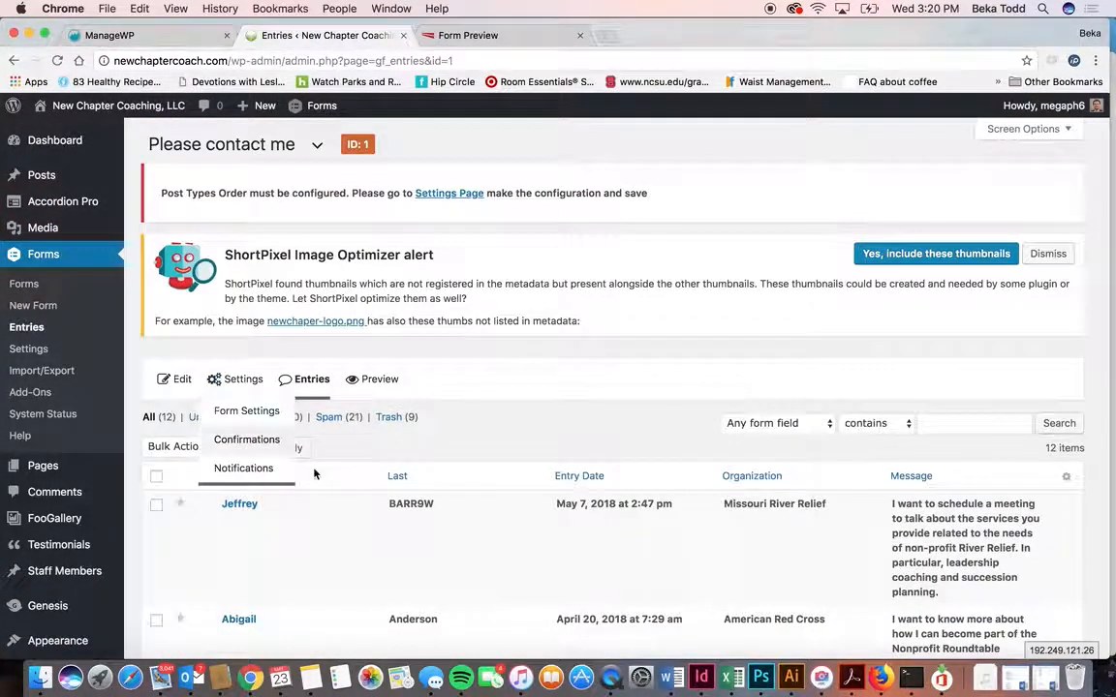
pyautogui.scroll(-5, 352, 501)
pyautogui.scroll(-15, 352, 501)
pyautogui.scroll(12, 352, 501)
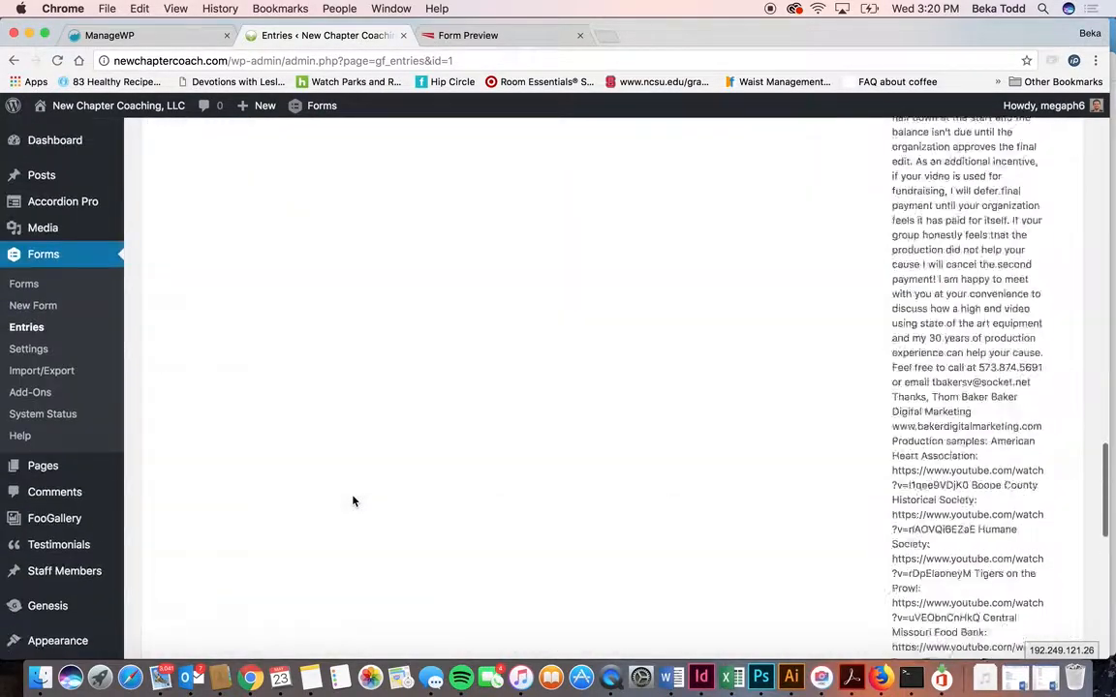
pyautogui.scroll(14, 353, 501)
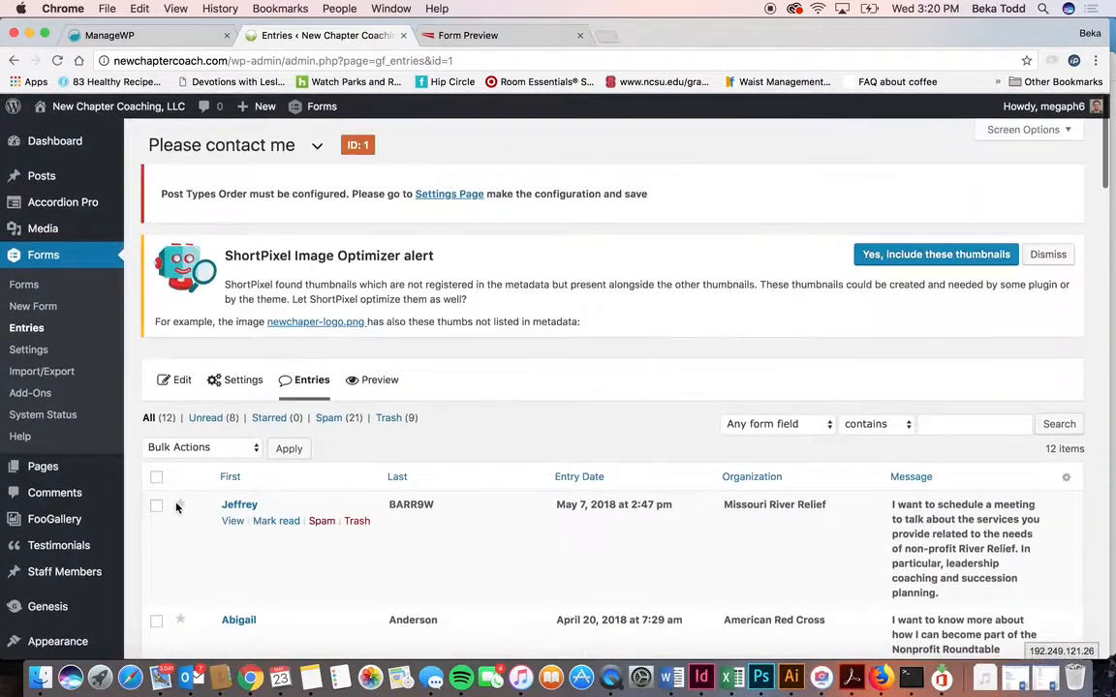
pyautogui.click(199, 447)
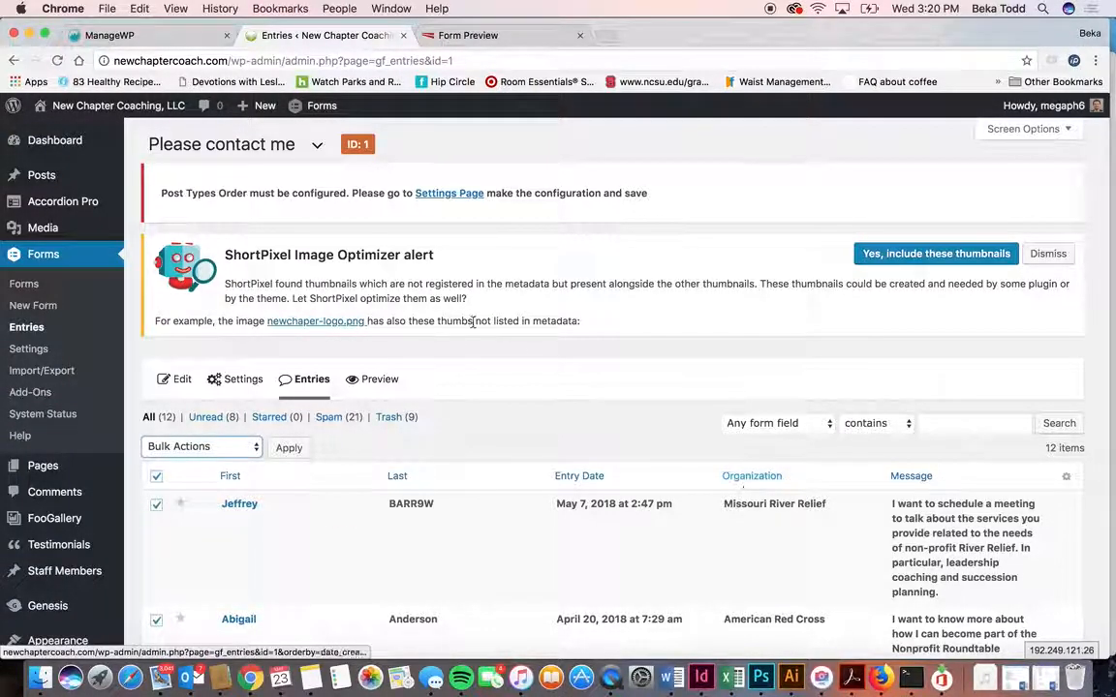
# - Open the form's Admin Notification settings and examine the Send to Email address
pyautogui.moveTo(228, 391)
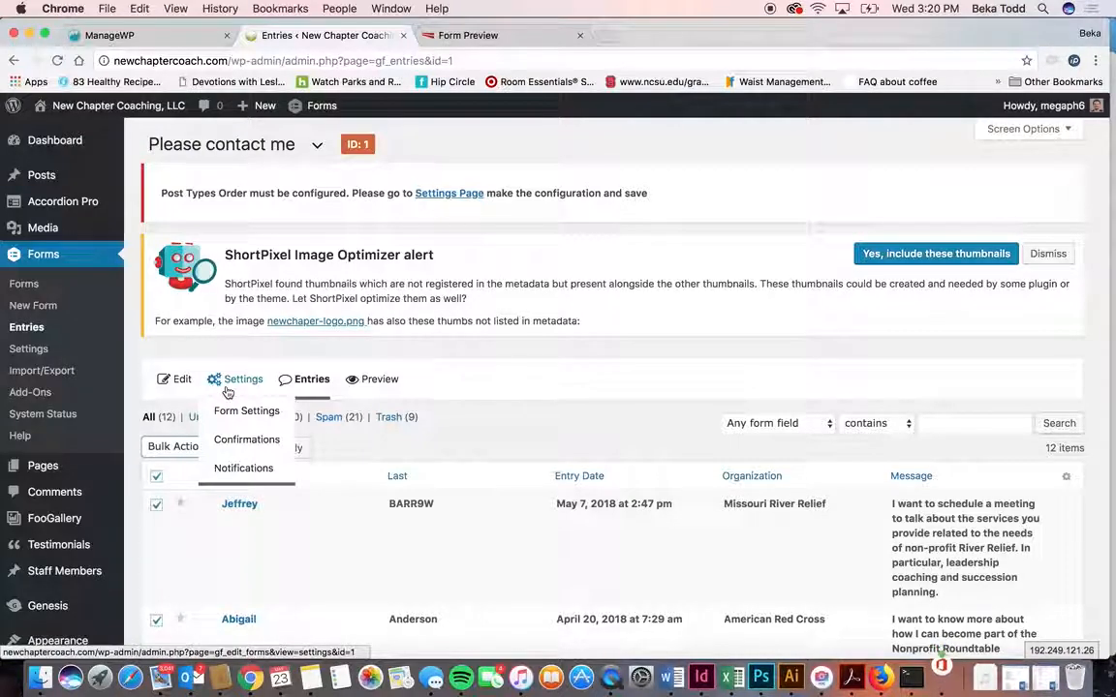
pyautogui.click(252, 471)
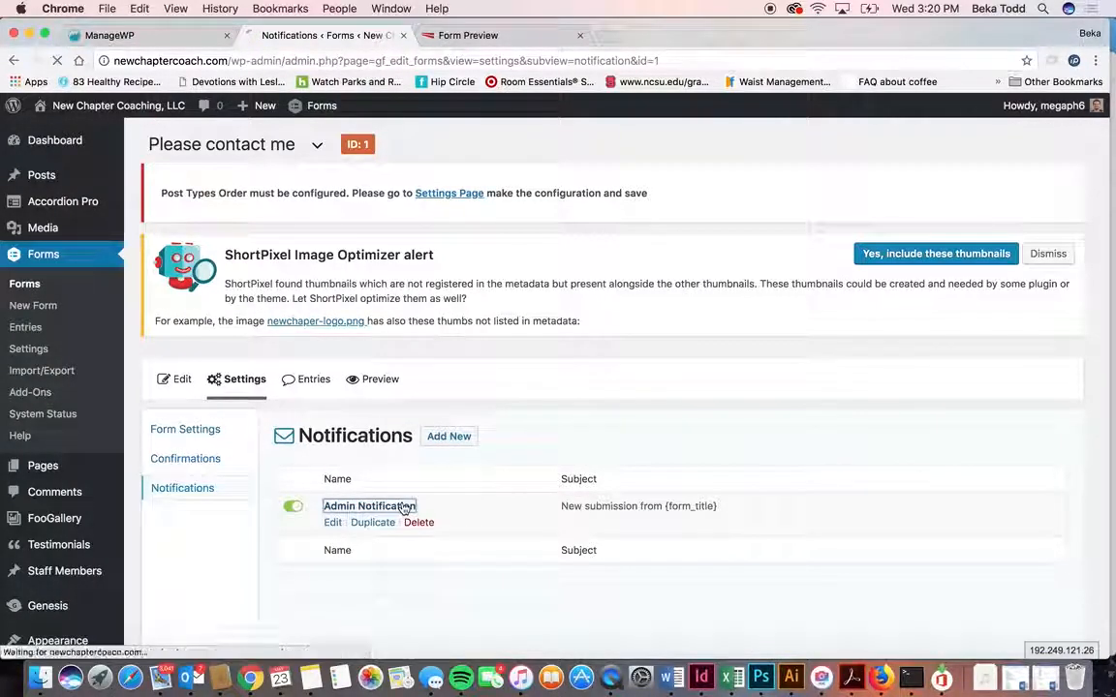
pyautogui.scroll(-1, 587, 540)
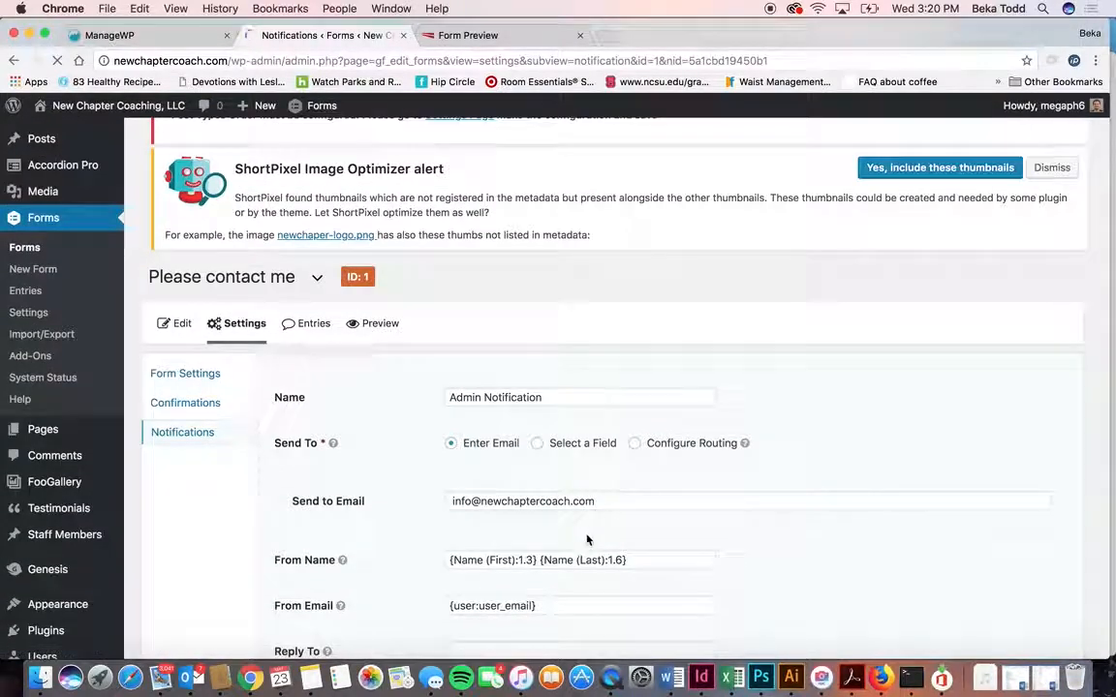
pyautogui.moveTo(610, 503); pyautogui.dragTo(387, 508)
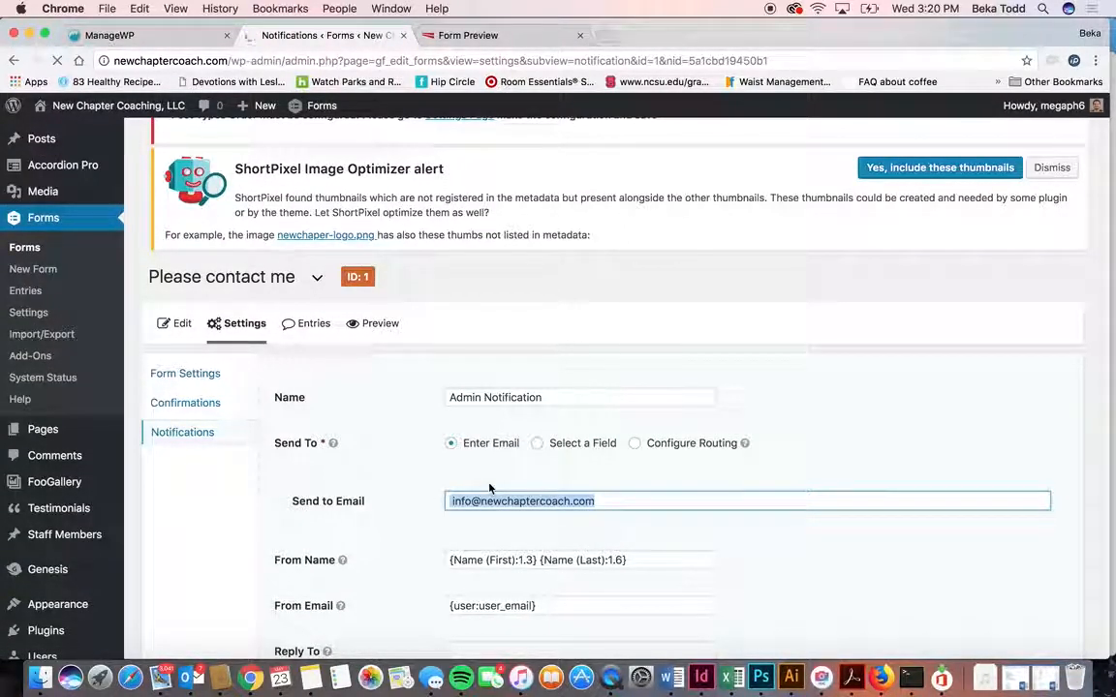
pyautogui.scroll(-1, 489, 490)
# - Duplicate the Admin Notification, look through the copy's recipient and message settings, and return to the notifications list
pyautogui.click(200, 393)
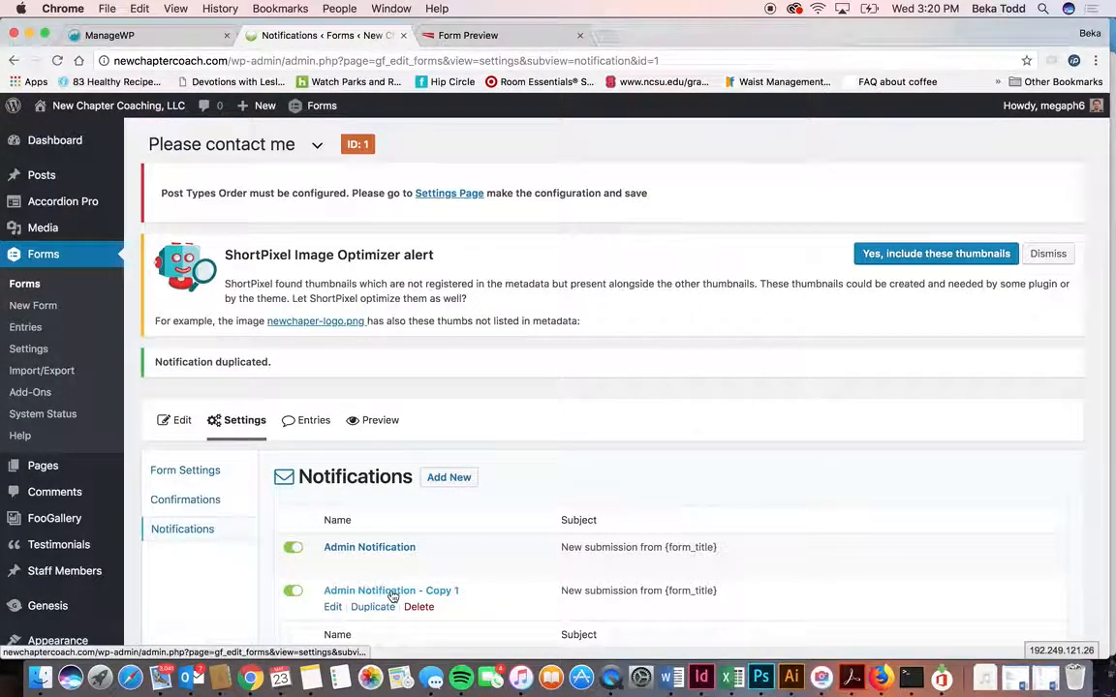
pyautogui.click(392, 592)
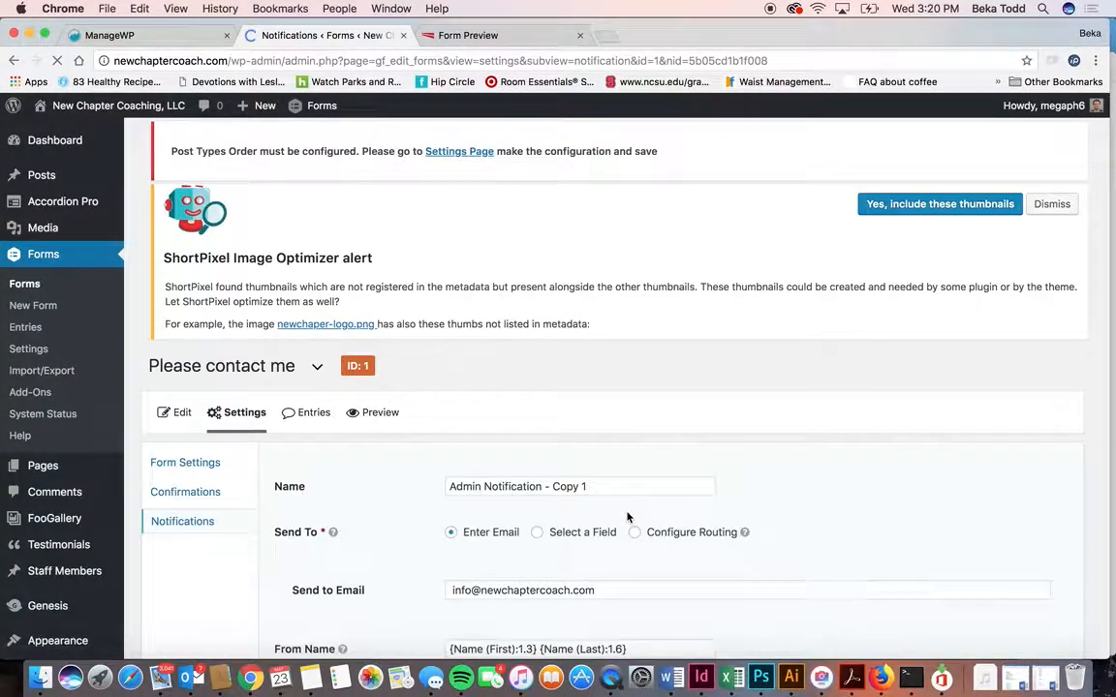
pyautogui.scroll(-1, 628, 517)
pyautogui.scroll(-5, 595, 509)
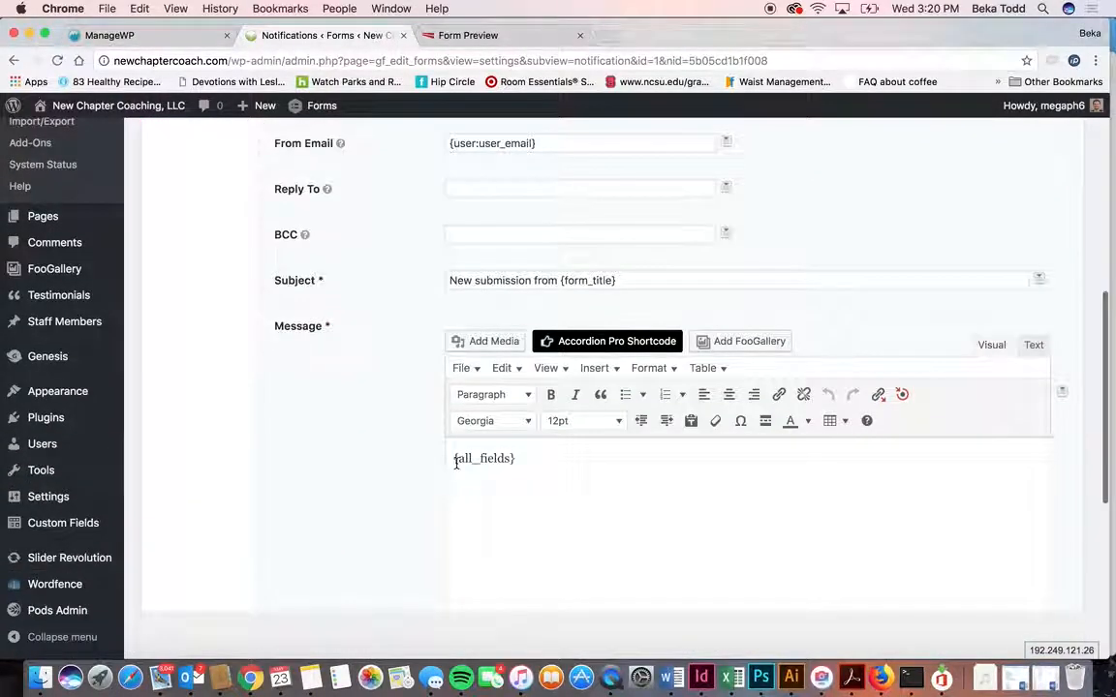
pyautogui.scroll(3, 456, 464)
pyautogui.hscroll(-5, 456, 464)
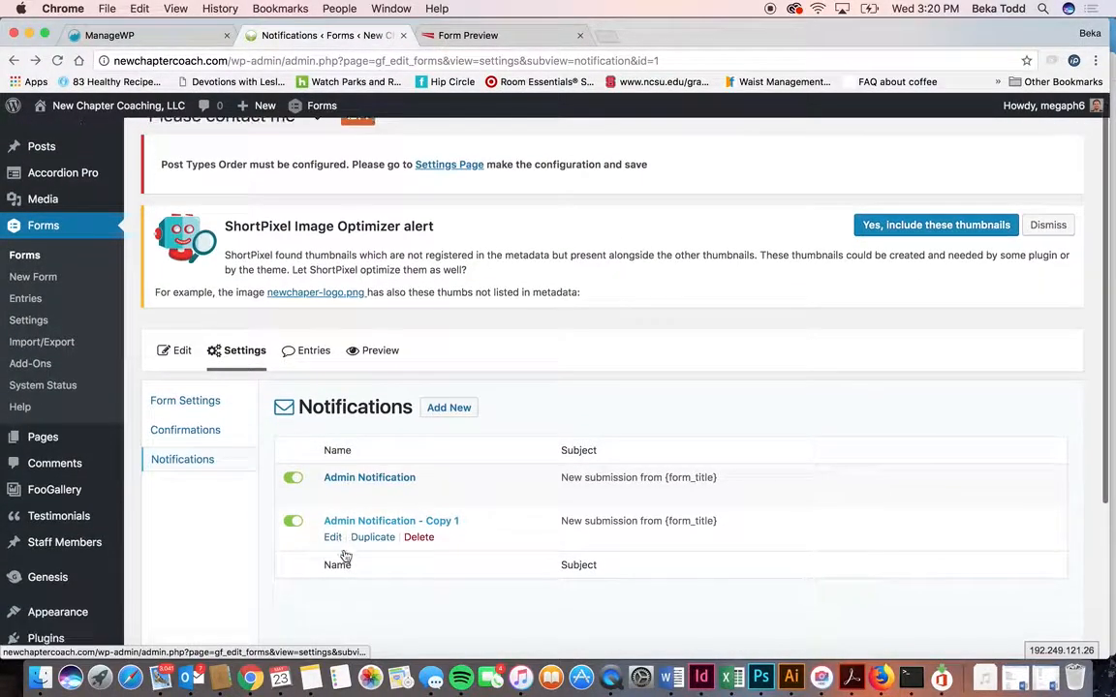
# - Delete the duplicated notification "Admin Notification - Copy 1"
pyautogui.click(418, 537)
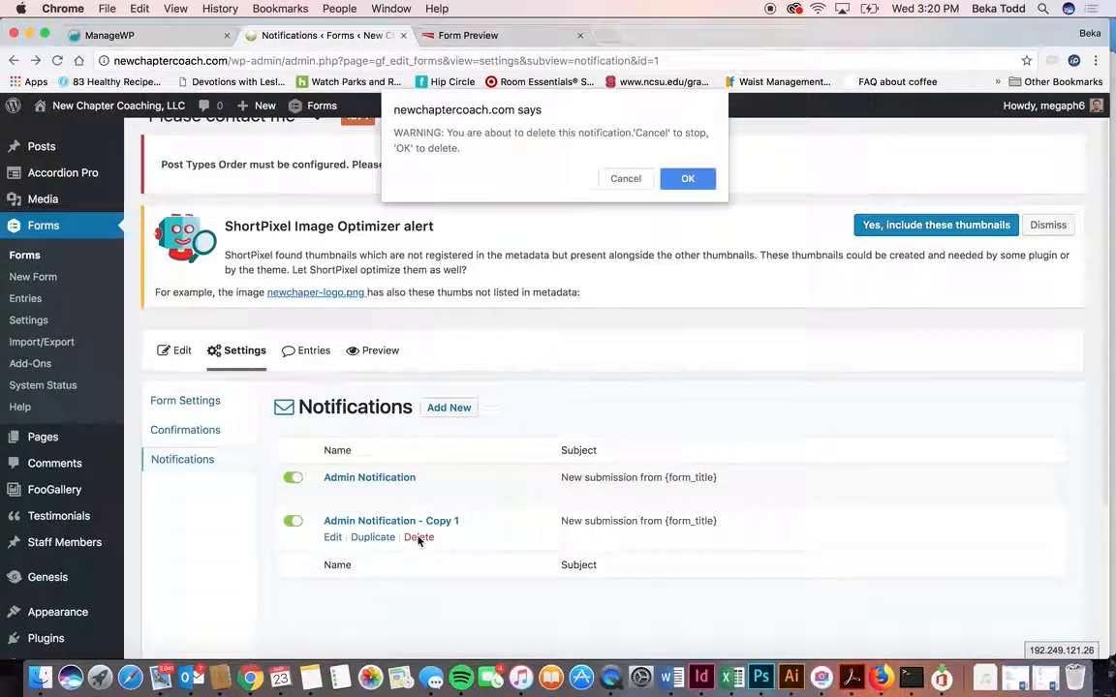
pyautogui.click(687, 178)
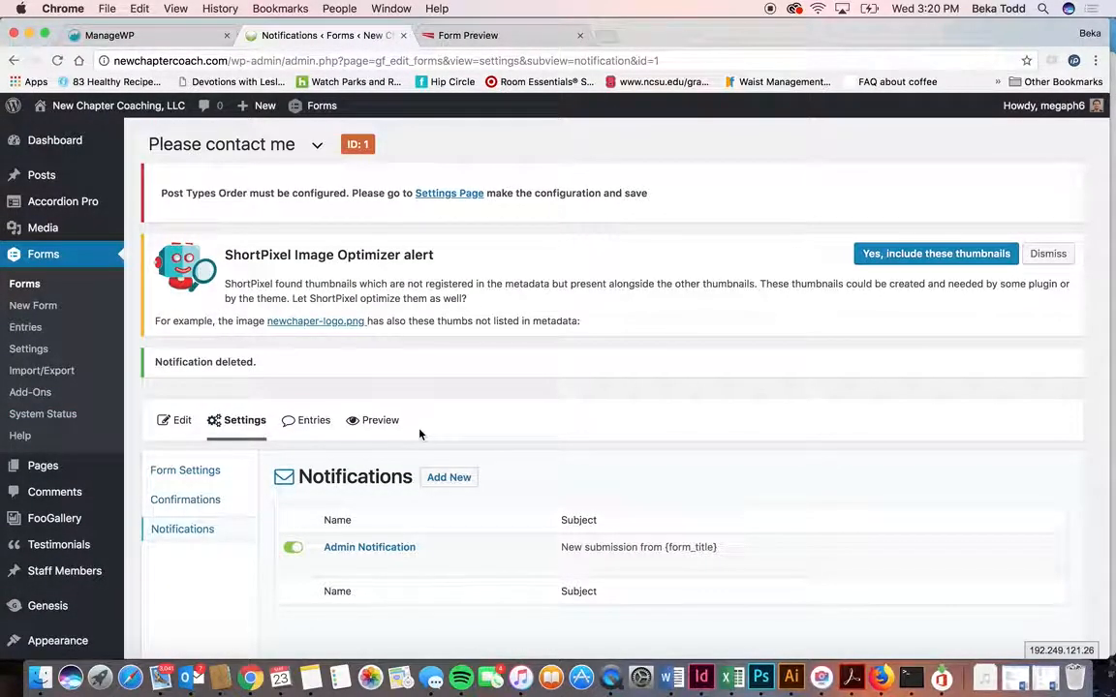
pyautogui.moveTo(482, 567)
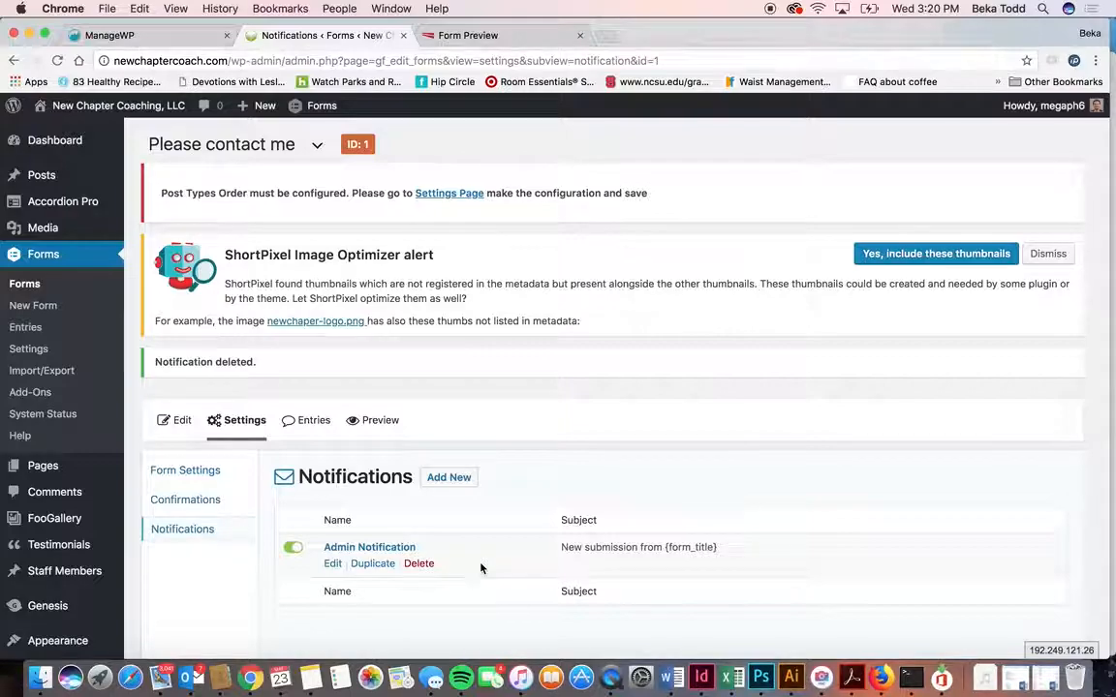
# - Go to the site's list of pages and open the Community Investment page for editing
pyautogui.click(55, 473)
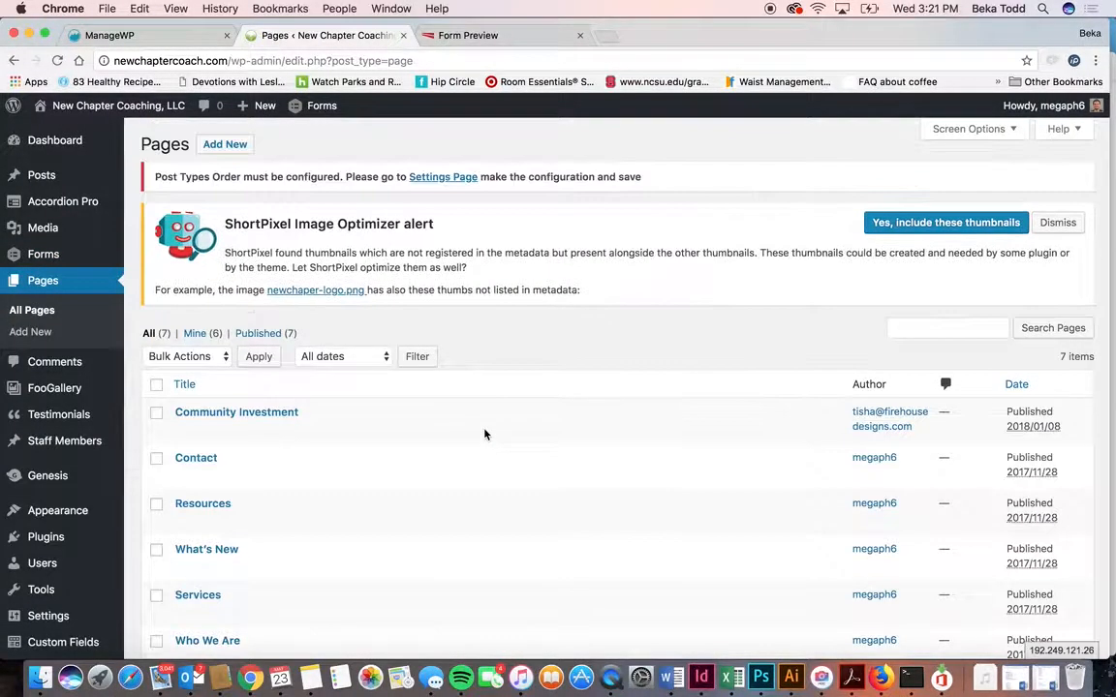
pyautogui.scroll(-3, 486, 435)
pyautogui.scroll(-1, 485, 435)
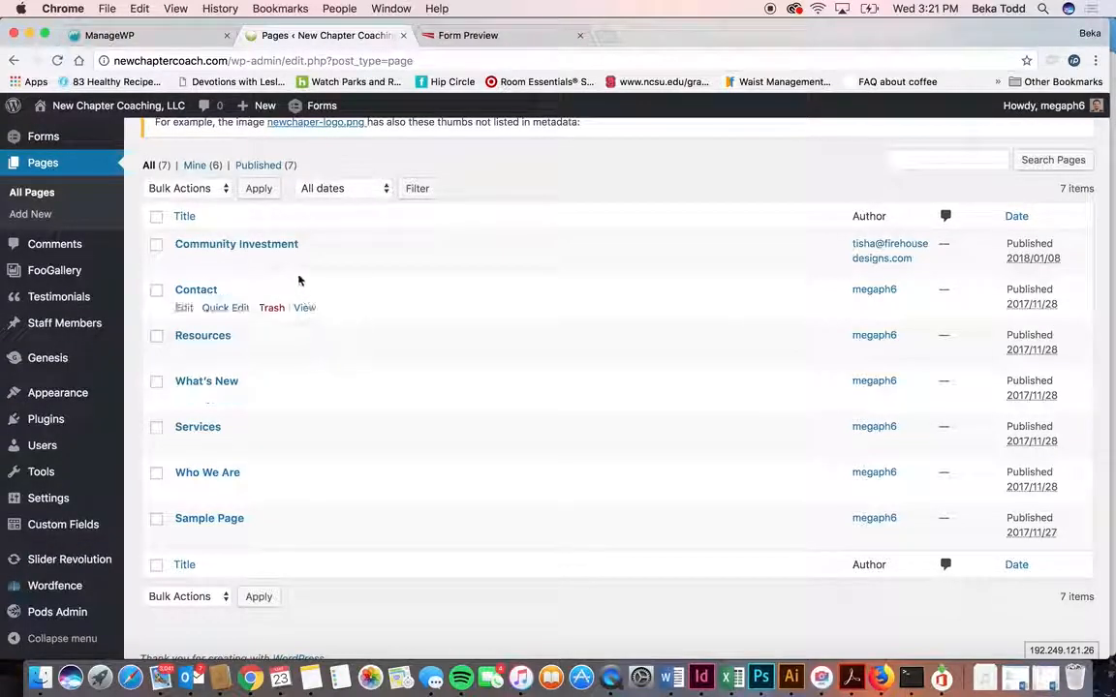
pyautogui.click(292, 246)
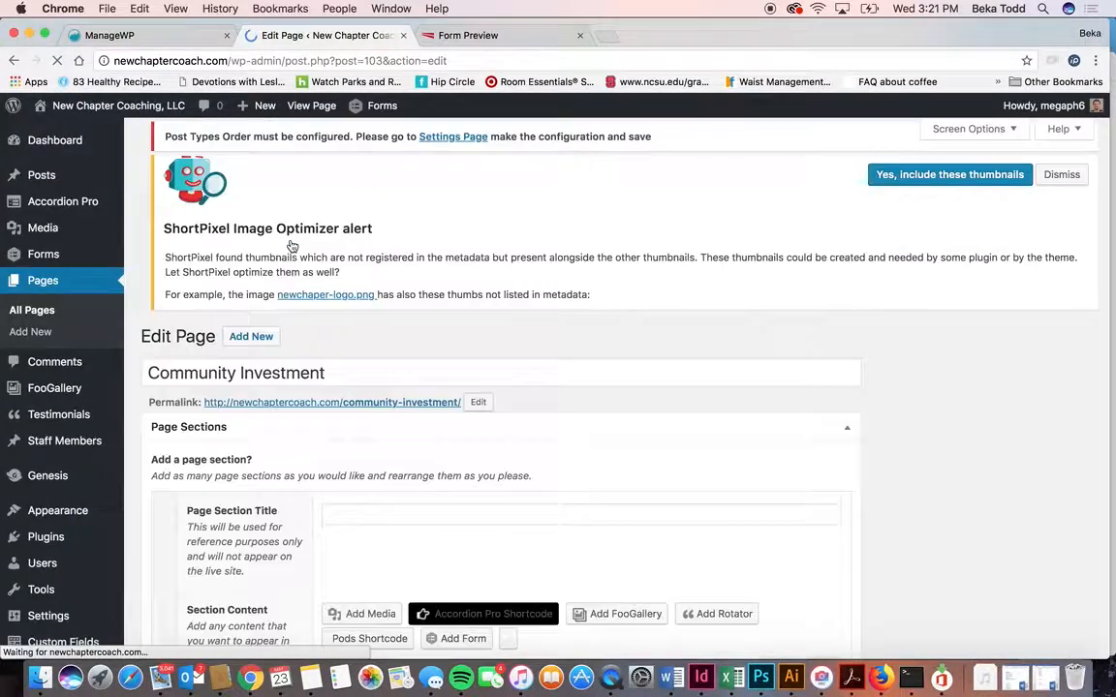
pyautogui.scroll(-5, 620, 449)
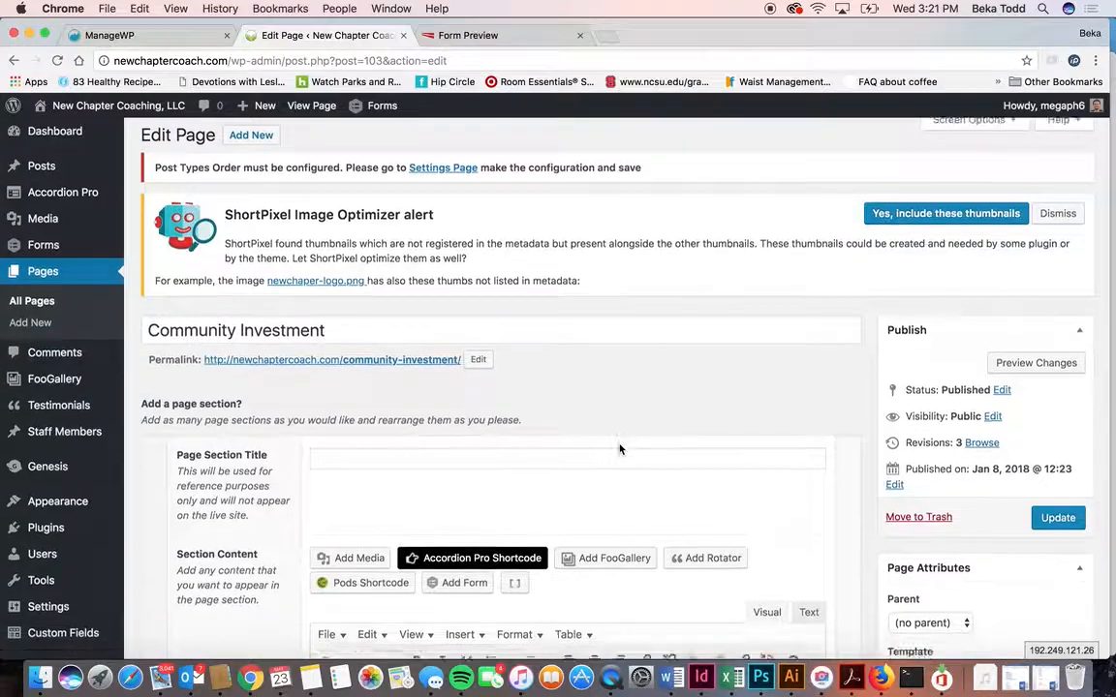
# - Select the "In 2017" sentence in the section content and examine the paragraph style and font options without changing them
pyautogui.scroll(-2, 779, 495)
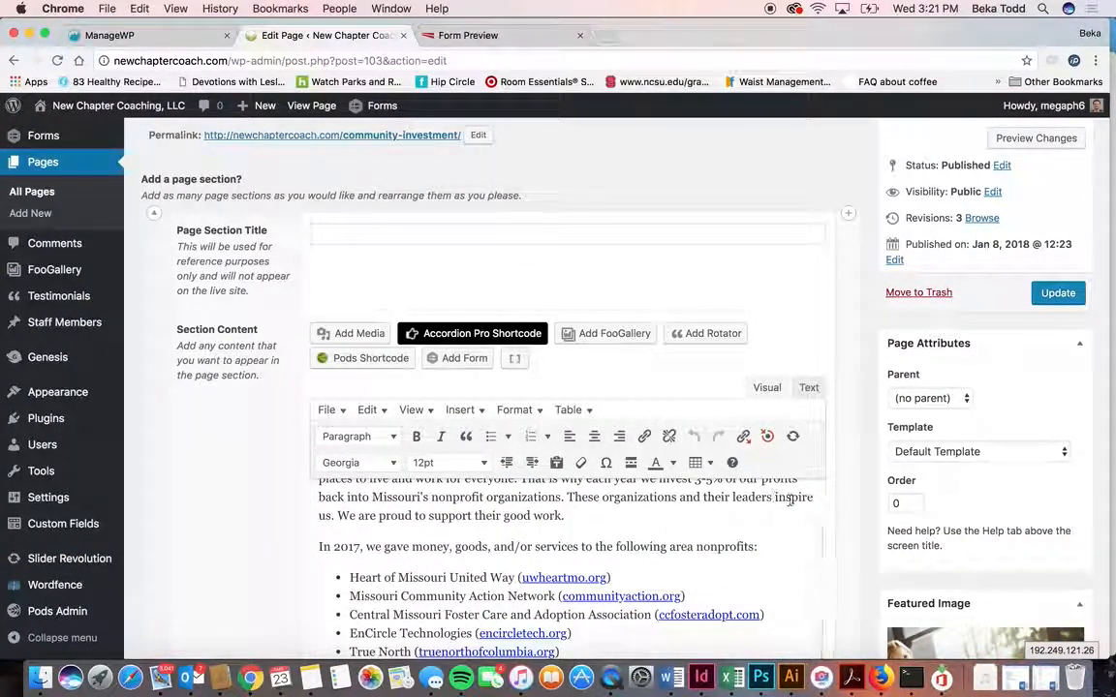
pyautogui.scroll(-6, 780, 484)
pyautogui.scroll(2, 667, 337)
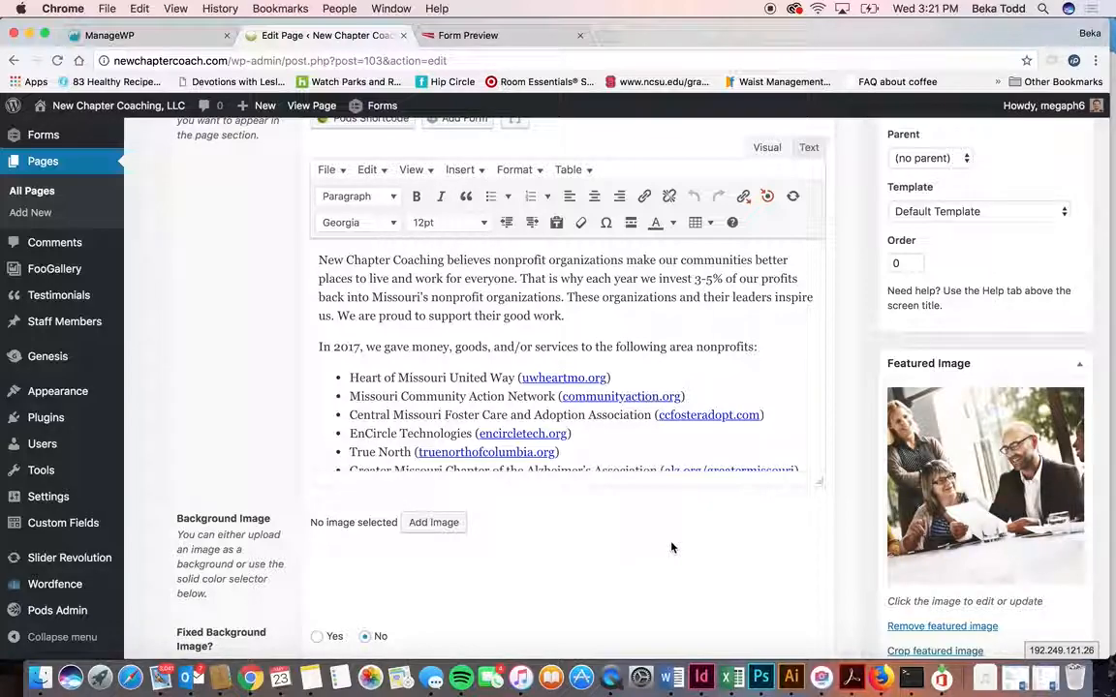
pyautogui.tripleClick(449, 330)
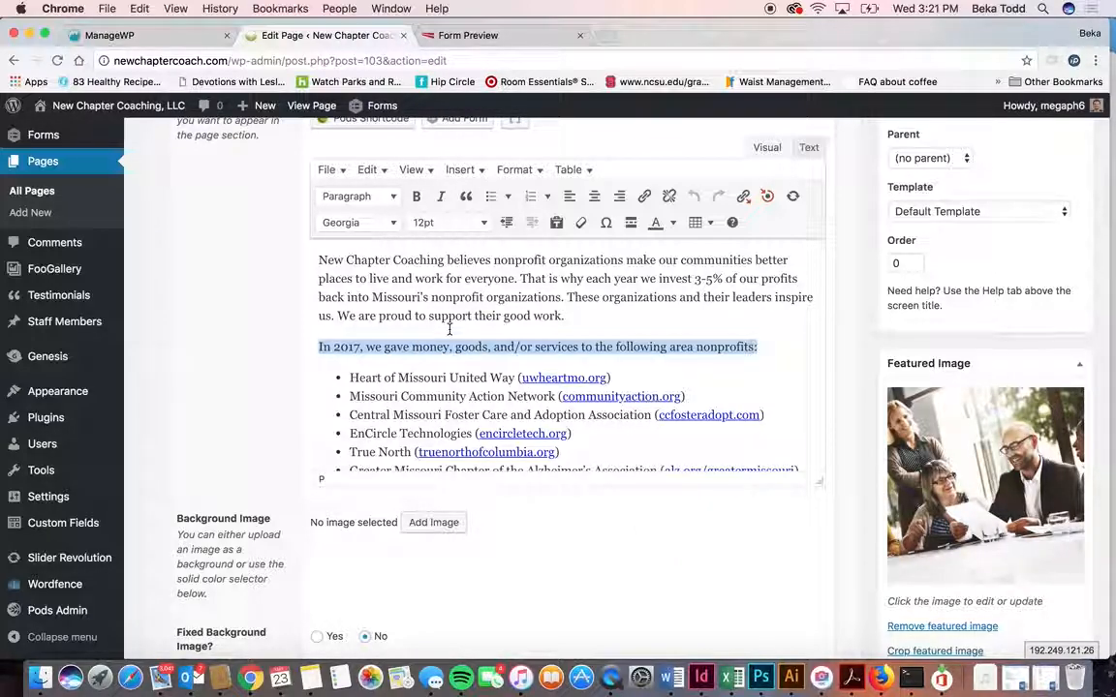
pyautogui.click(375, 203)
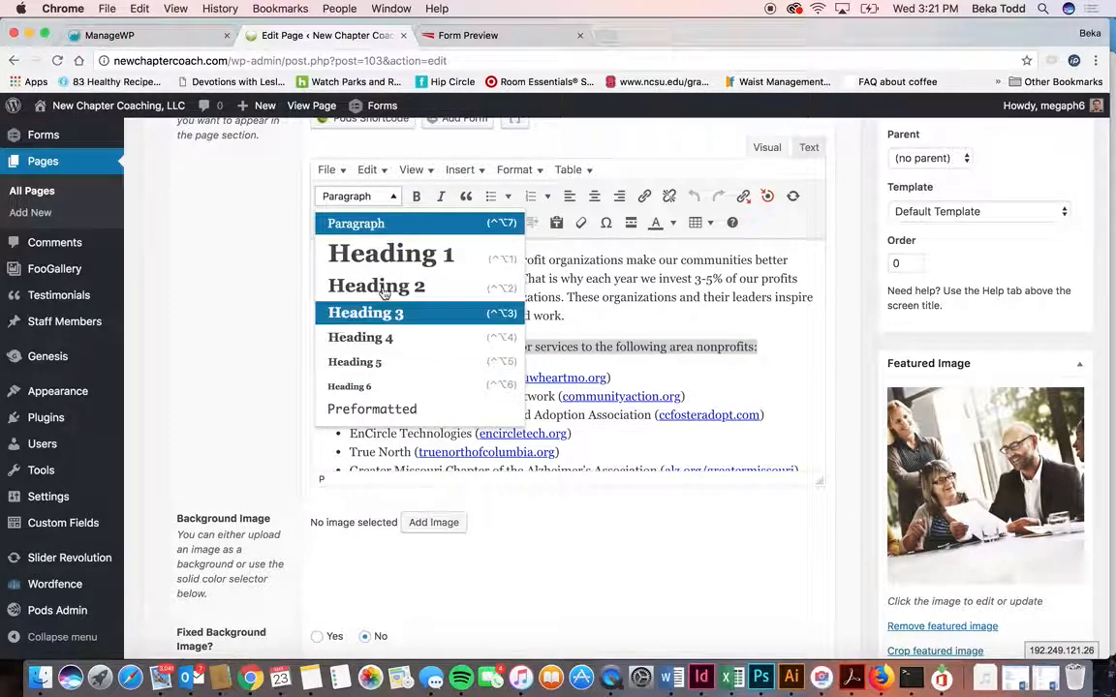
pyautogui.click(608, 307)
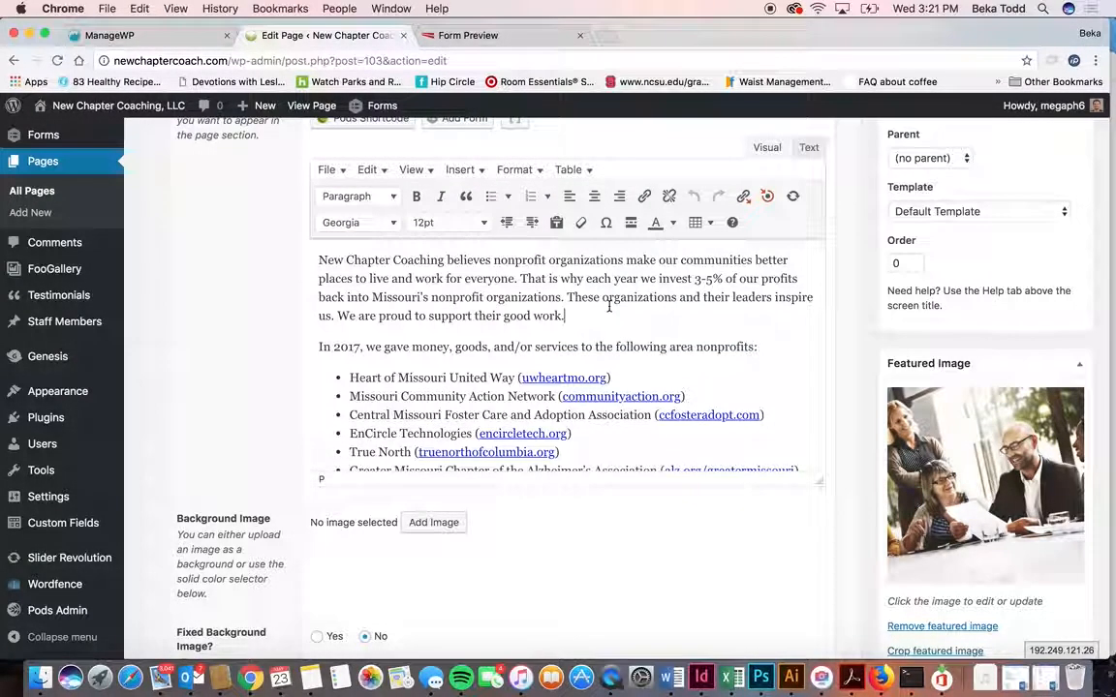
pyautogui.click(392, 223)
pyautogui.click(564, 308)
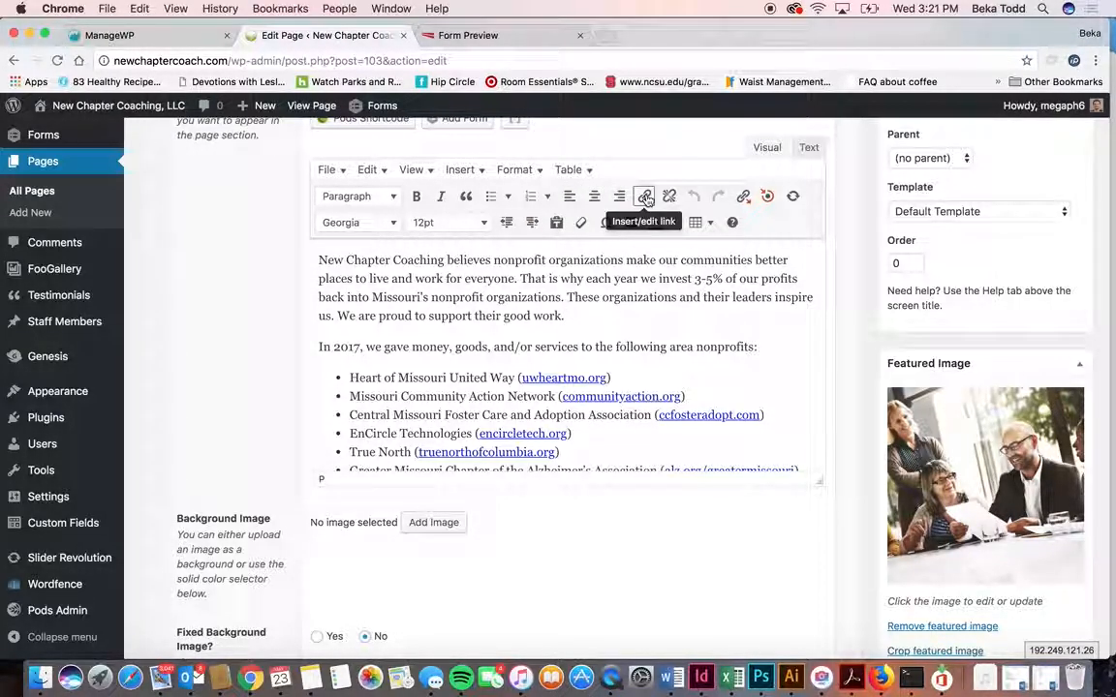
# - Check the uwheartmo.org link, and view the link settings for the "In 2017" sentence, closing them without adding a link
pyautogui.click(560, 378)
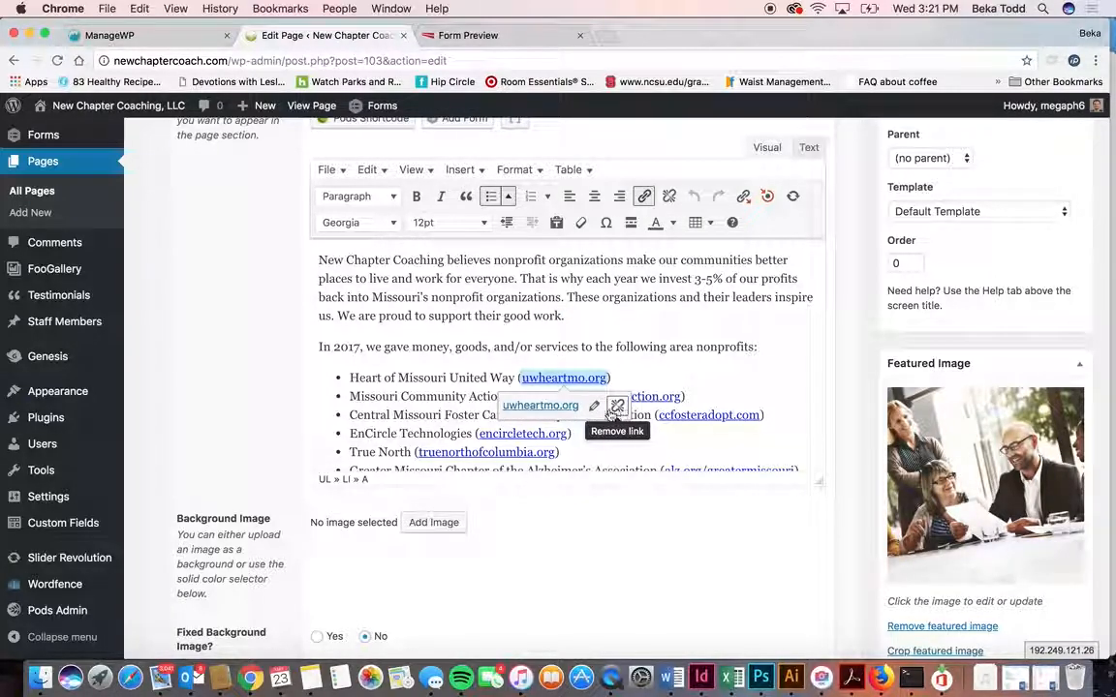
pyautogui.tripleClick(553, 347)
pyautogui.click(641, 196)
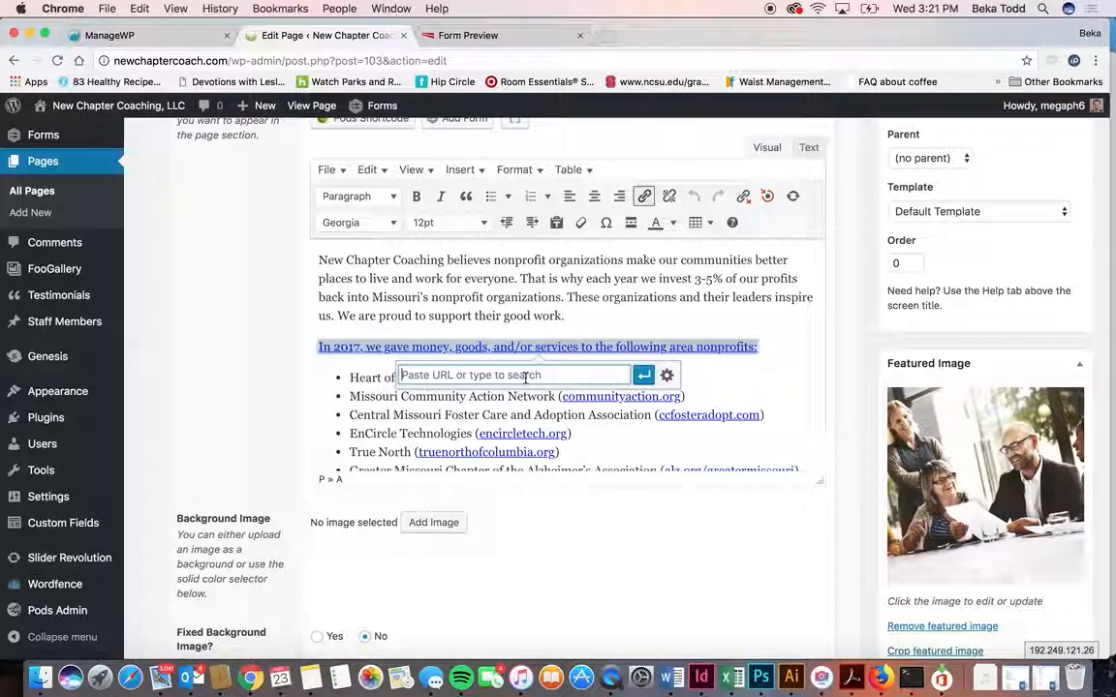
pyautogui.click(667, 375)
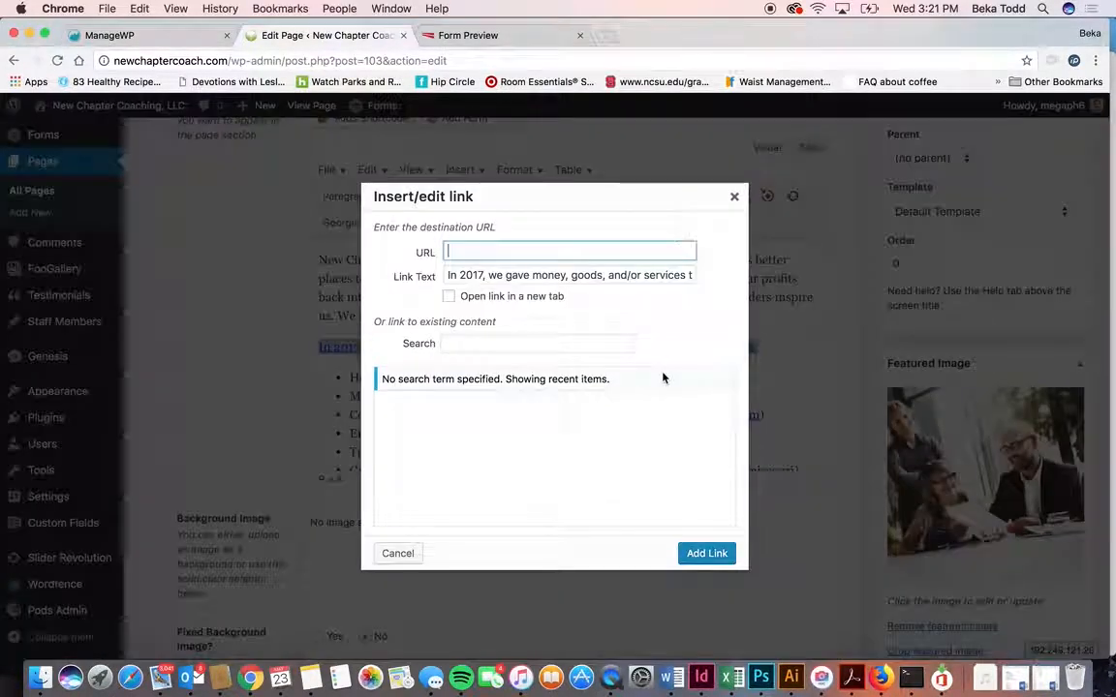
pyautogui.click(734, 196)
# - View the media library for the page's featured image and close it without choosing another image
pyautogui.scroll(1, 640, 291)
pyautogui.scroll(-5, 640, 291)
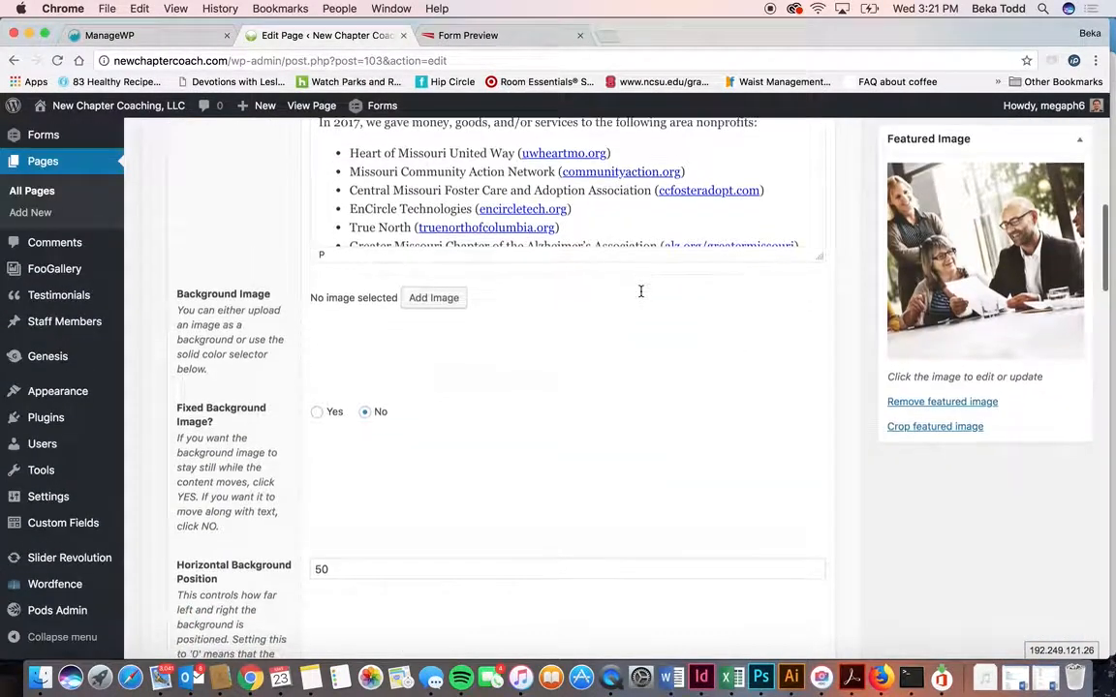
pyautogui.click(933, 238)
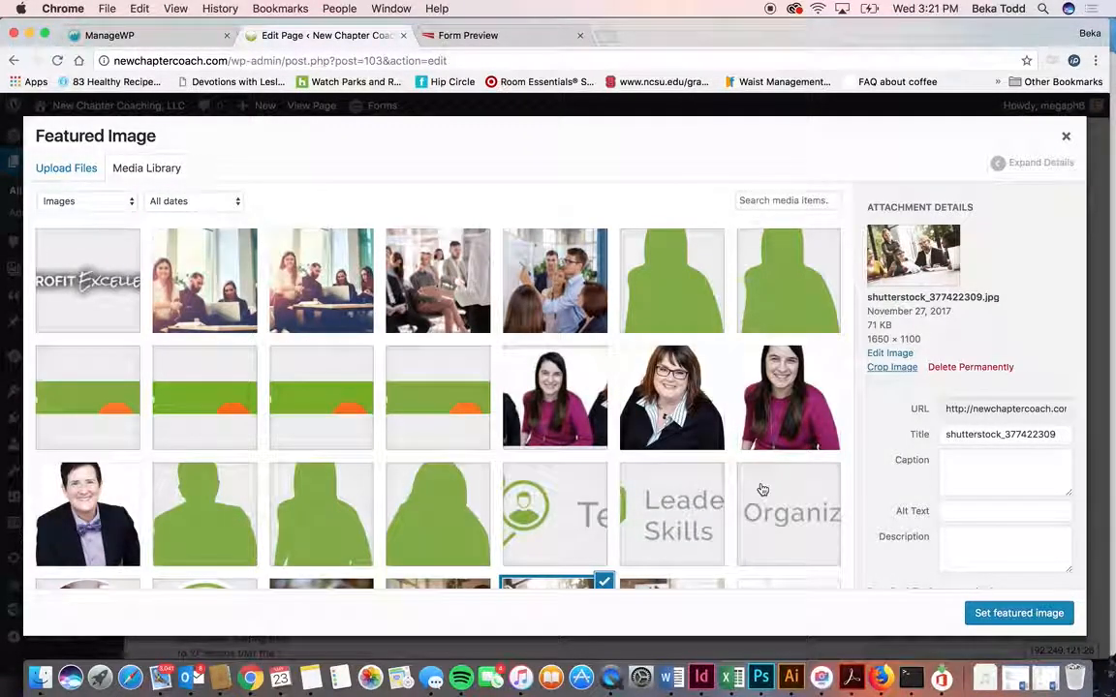
pyautogui.click(1065, 136)
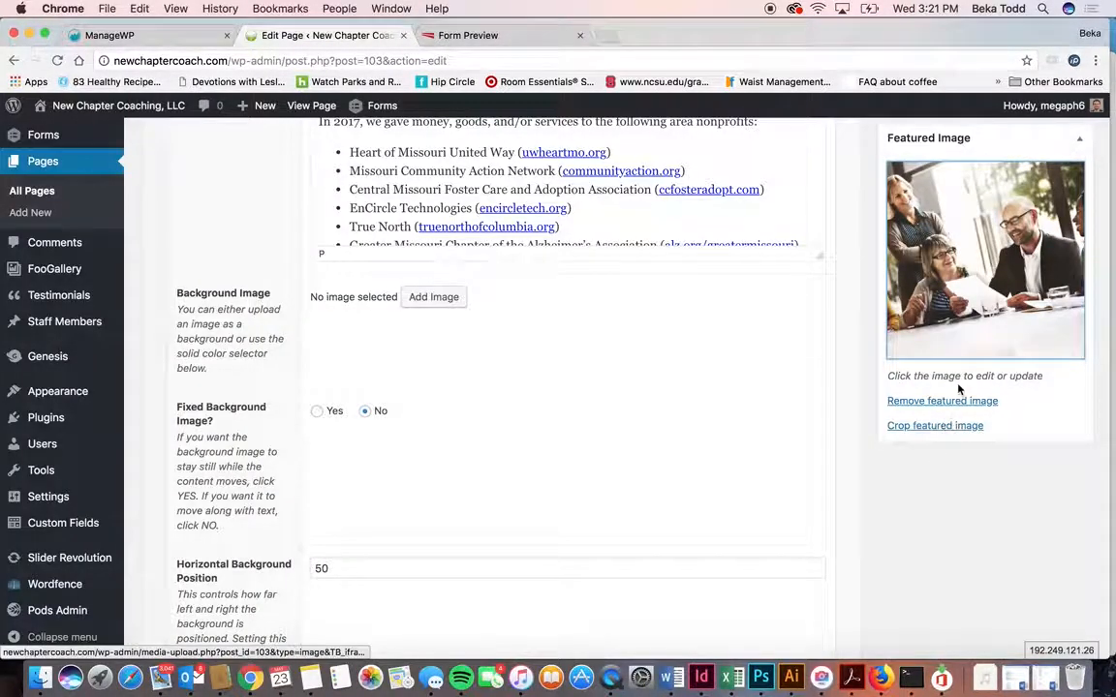
# - View the Add Media library for the section content and close it without inserting anything
pyautogui.scroll(10, 710, 504)
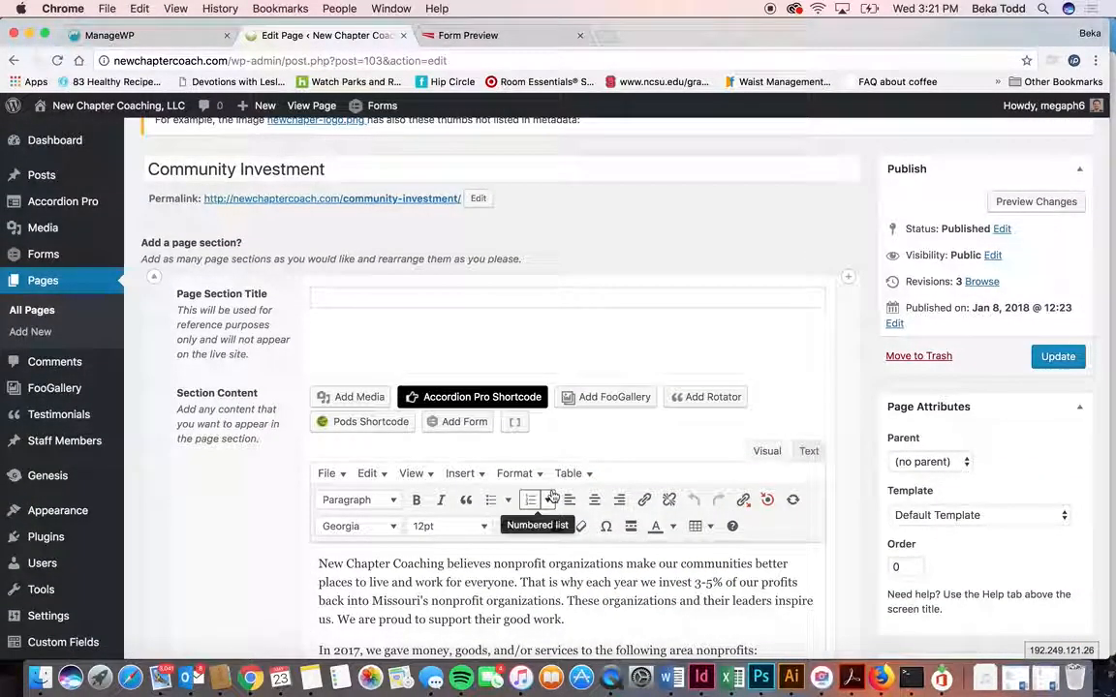
pyautogui.click(355, 398)
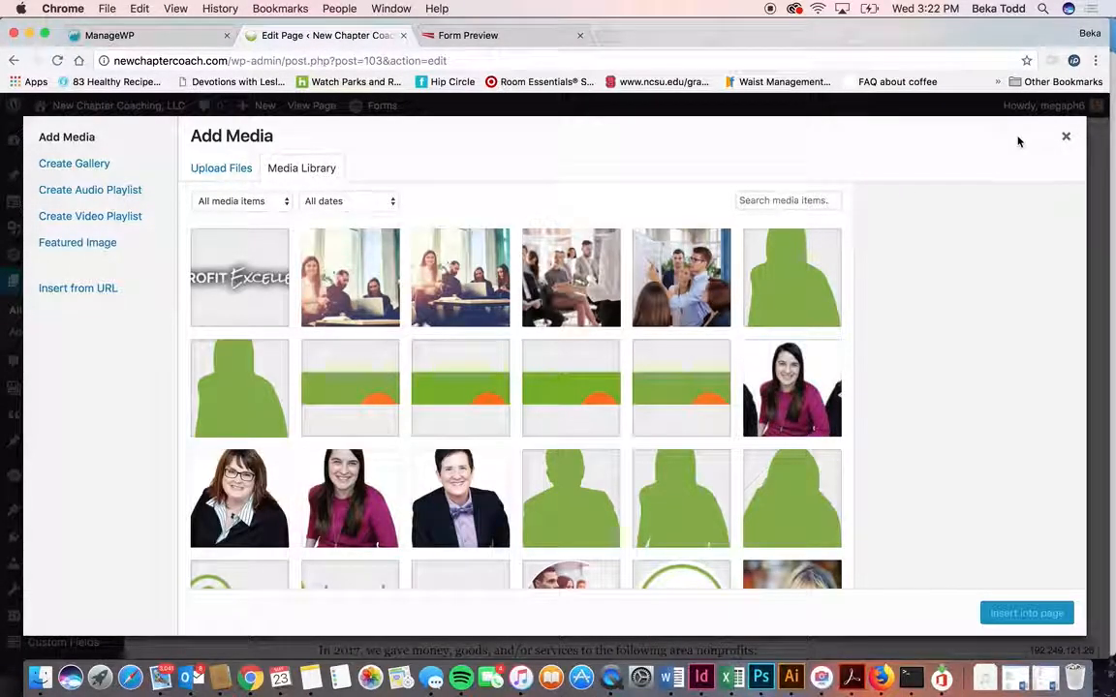
pyautogui.click(1065, 136)
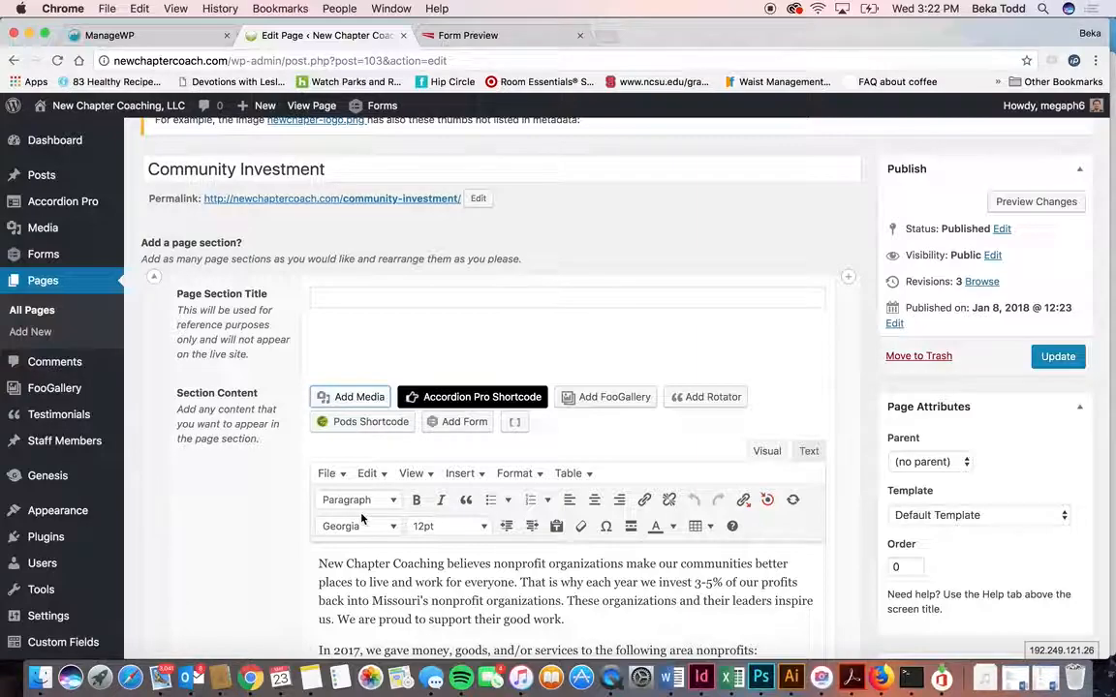
pyautogui.scroll(-2, 446, 572)
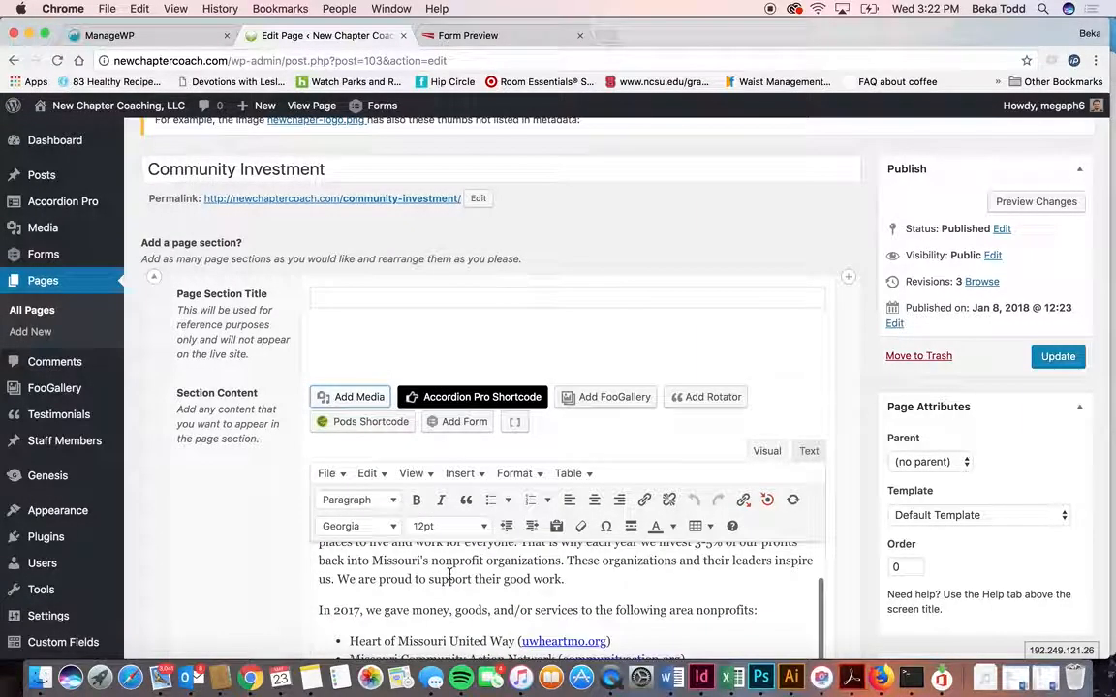
# - Return to the list of pages and open the Contact page to look over its sections and SEO settings
pyautogui.click(39, 312)
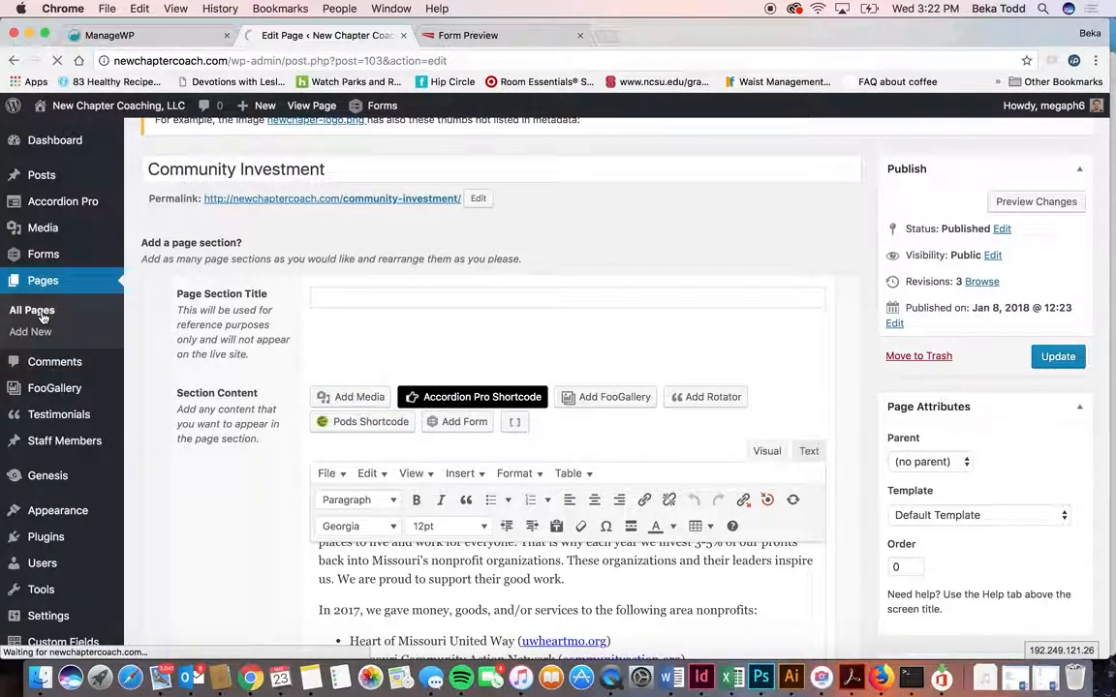
pyautogui.scroll(-3, 227, 434)
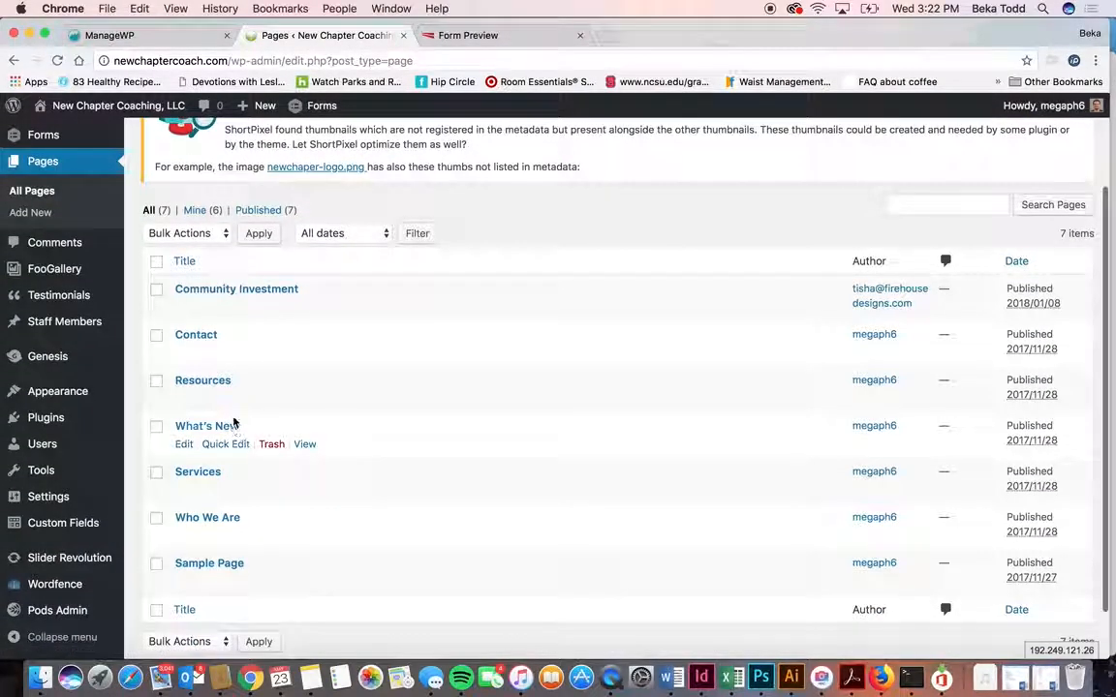
pyautogui.click(203, 338)
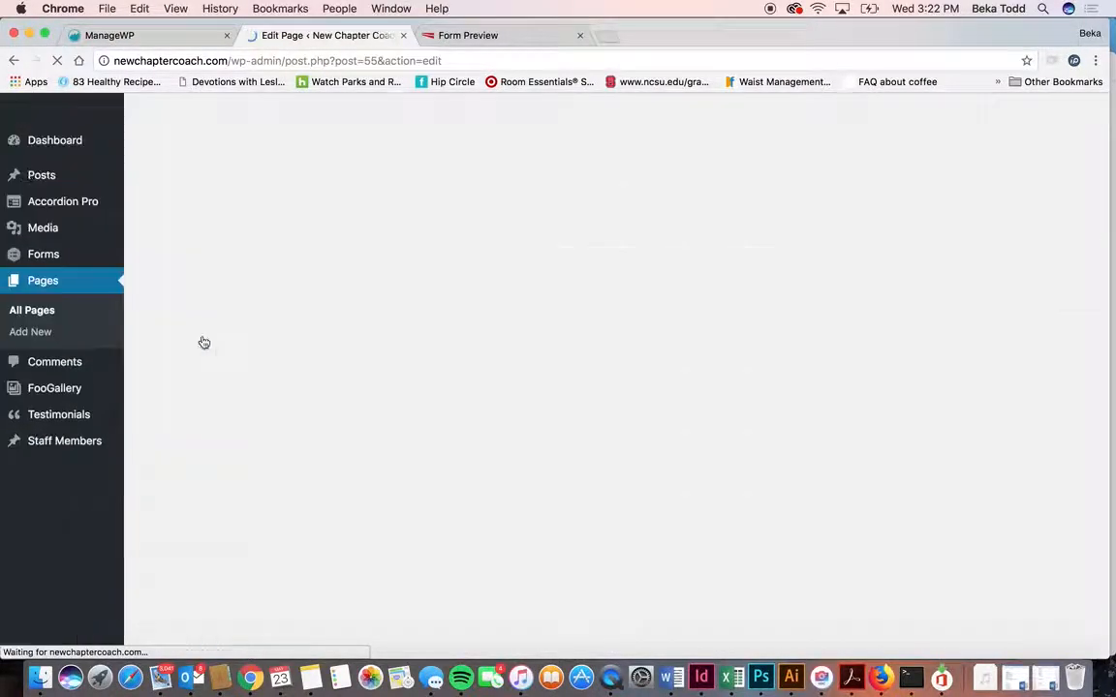
pyautogui.scroll(-4, 477, 458)
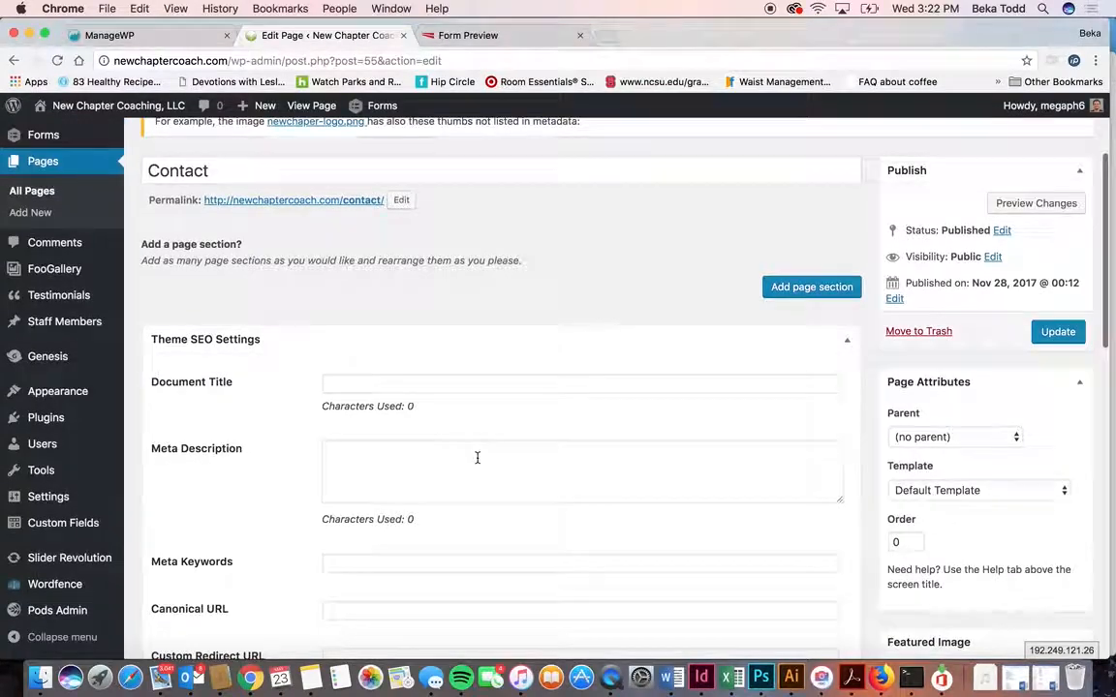
# - Go back to the list of pages and open the Services page for editing
pyautogui.click(34, 193)
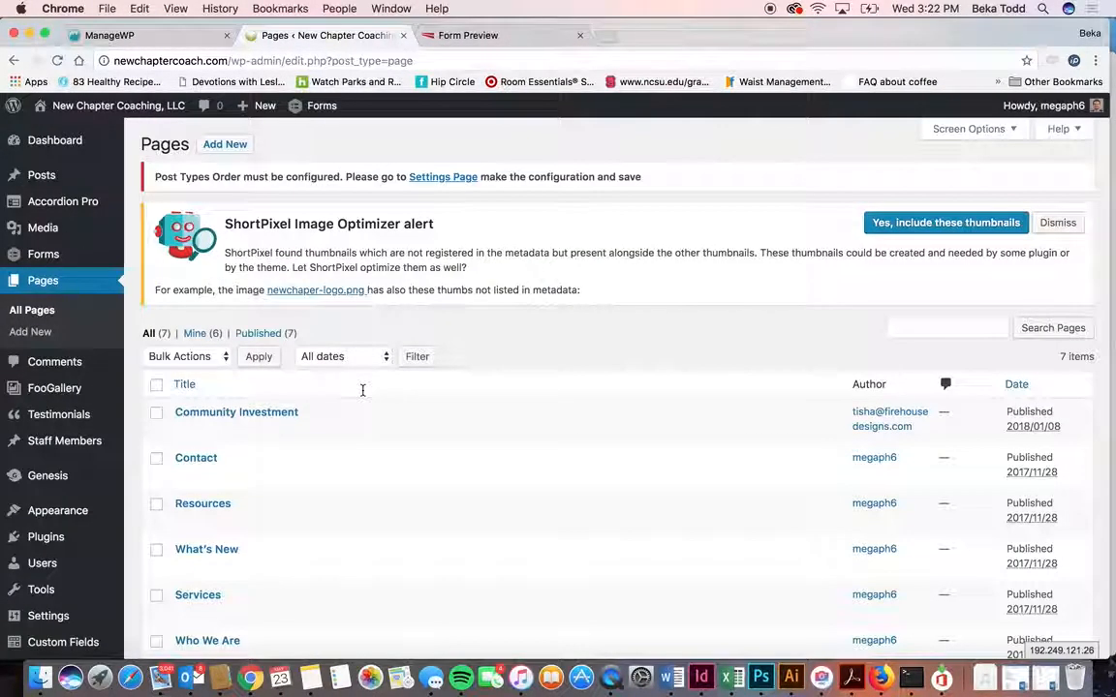
pyautogui.scroll(-2, 273, 475)
pyautogui.click(198, 499)
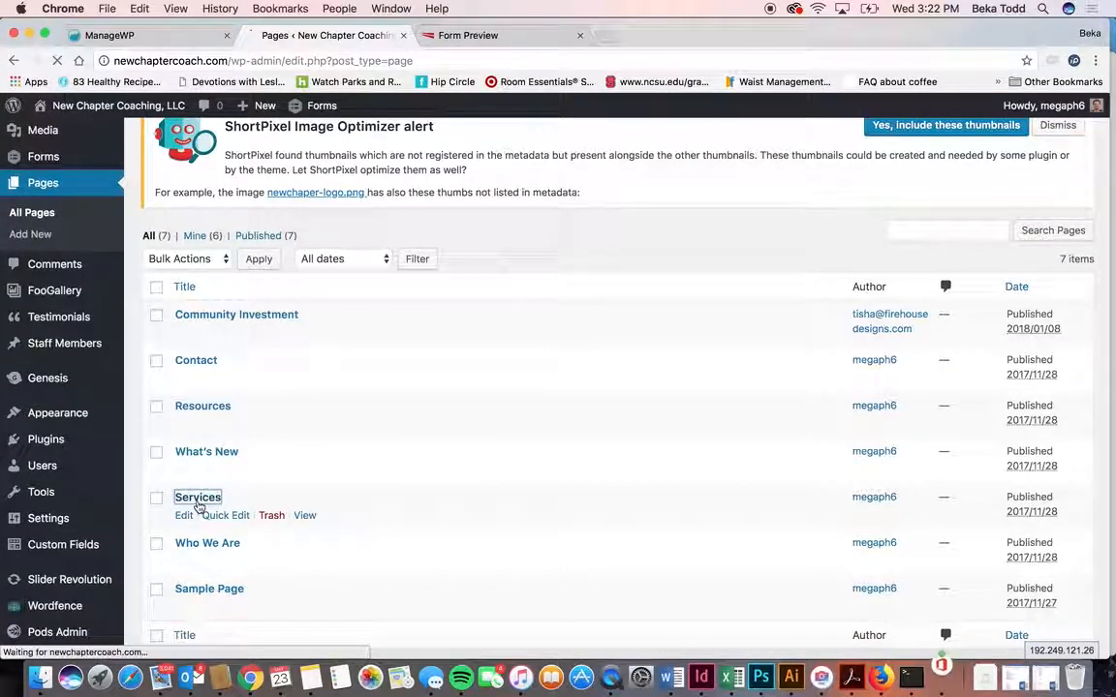
# - Examine the Services page's section content, checking the formatting of the Team Building list item and the Team Buildings, Workshops, and Facilitation heading
pyautogui.scroll(-3, 441, 455)
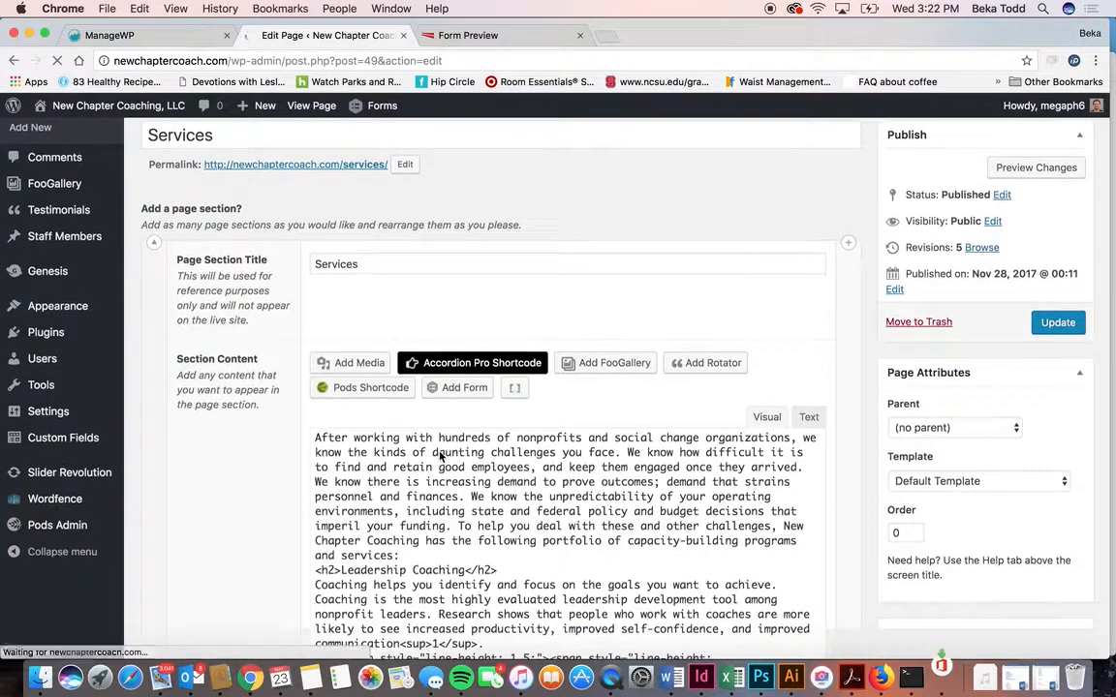
pyautogui.scroll(-6, 755, 426)
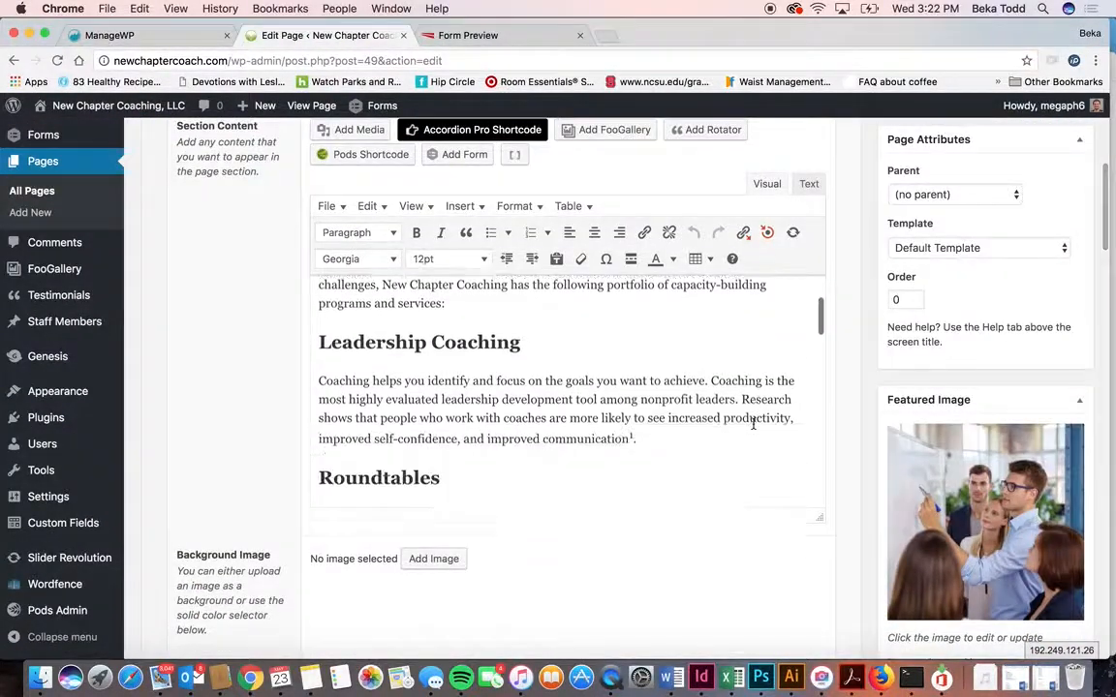
pyautogui.scroll(-5, 753, 425)
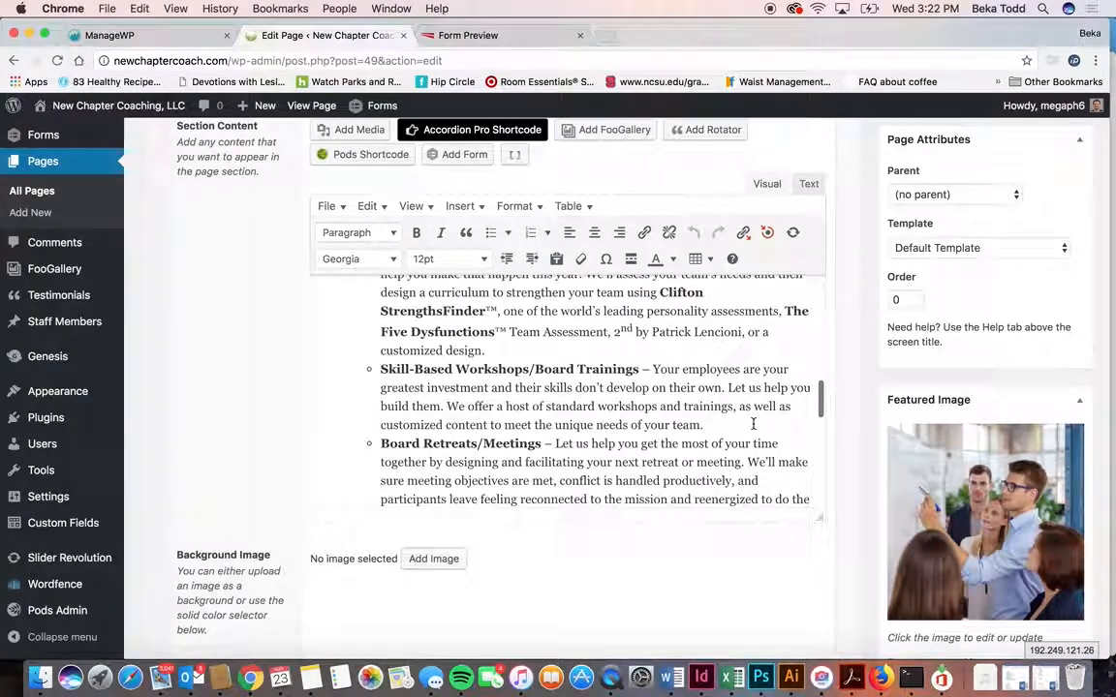
pyautogui.scroll(5, 398, 405)
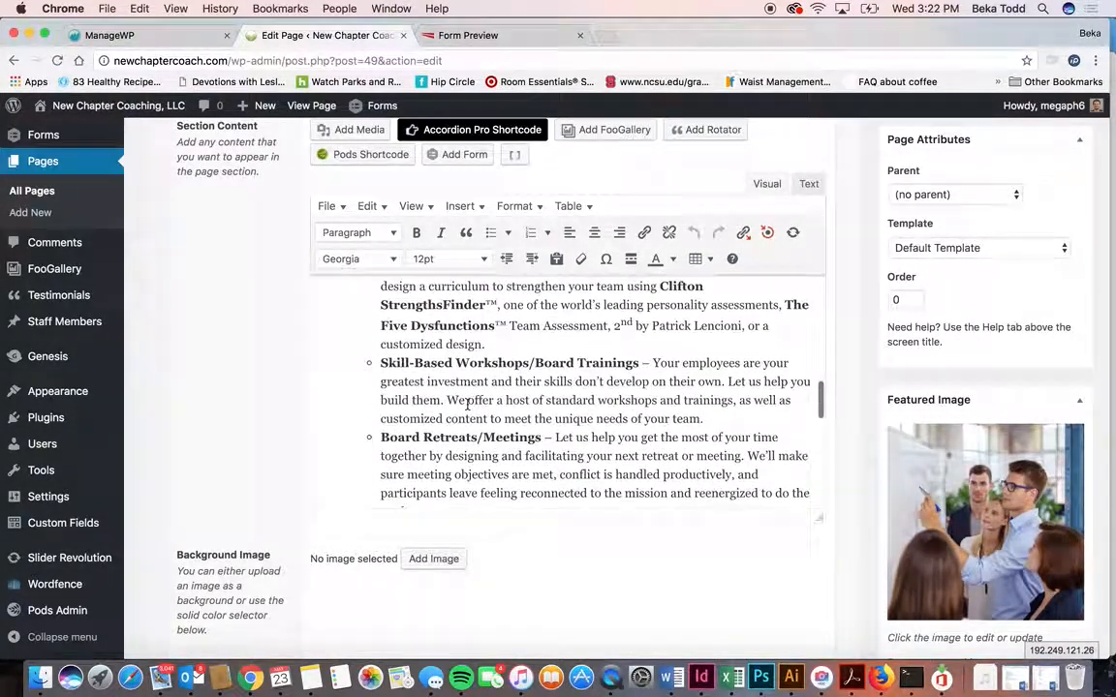
pyautogui.click(380, 458)
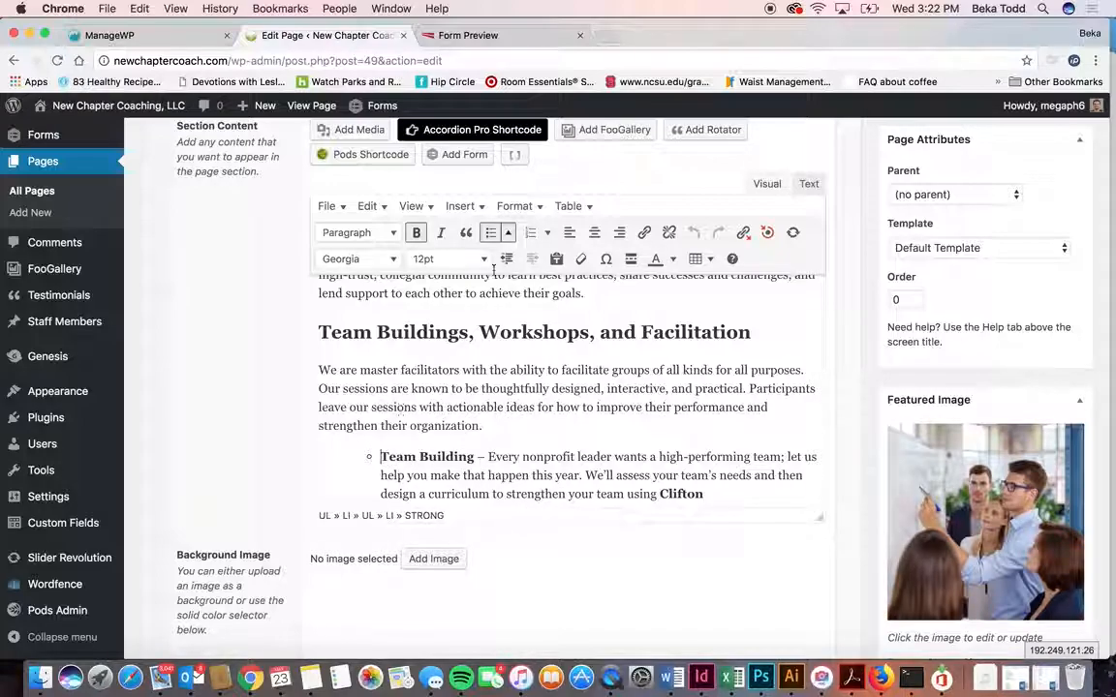
pyautogui.scroll(-1, 421, 485)
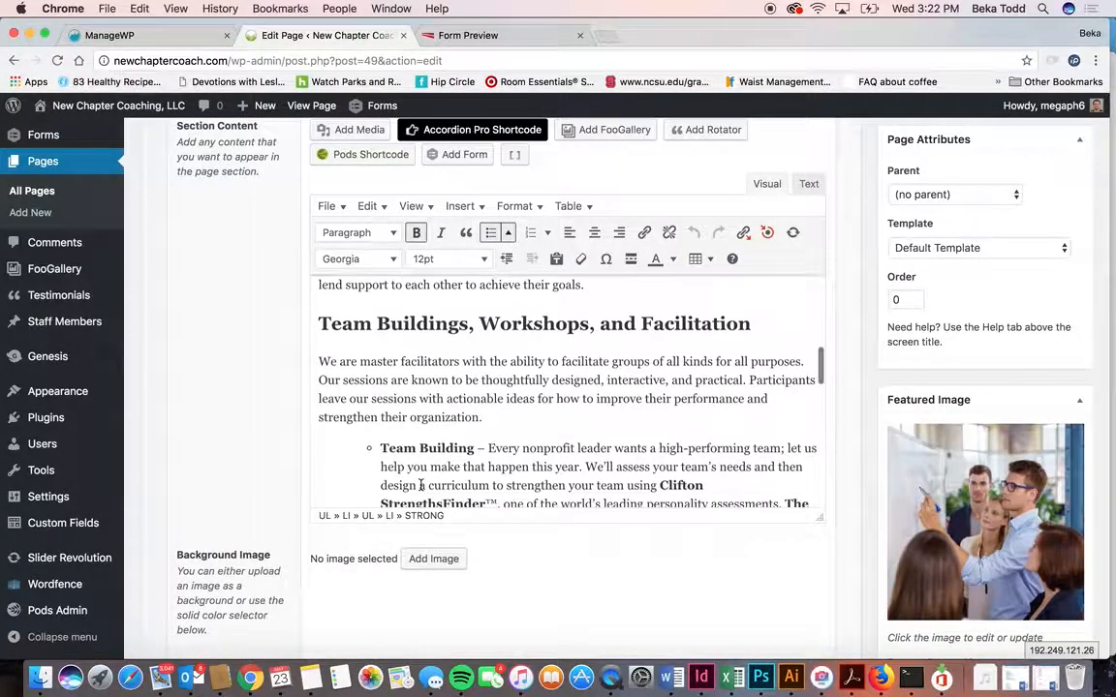
pyautogui.click(422, 320)
pyautogui.scroll(-10, 370, 412)
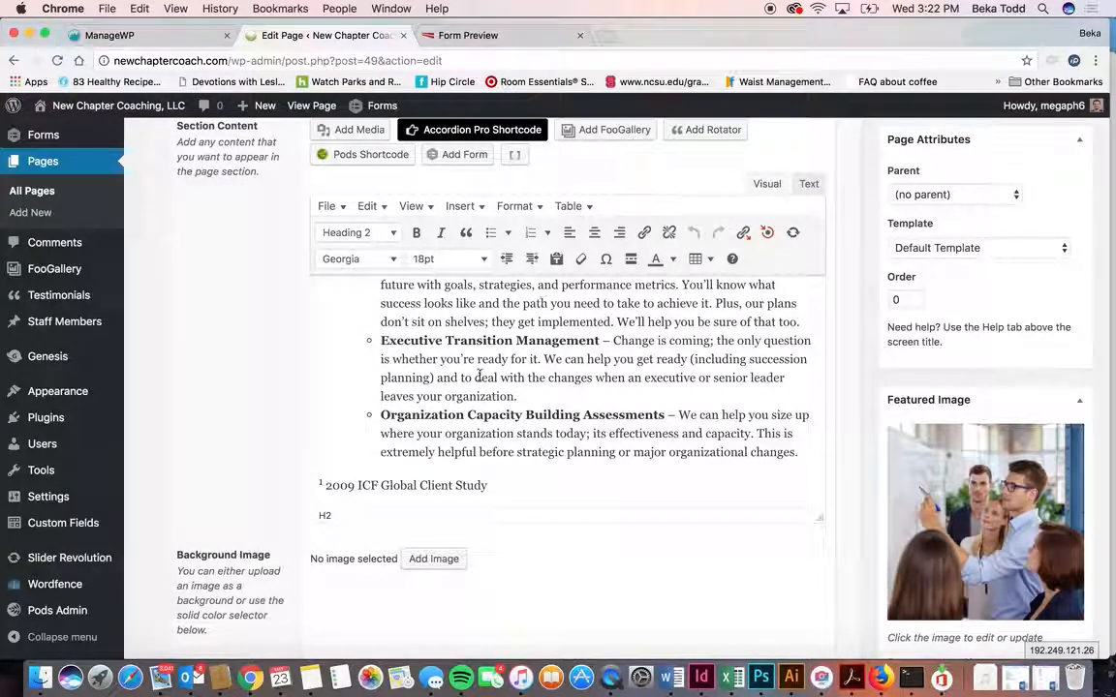
pyautogui.scroll(10, 734, 479)
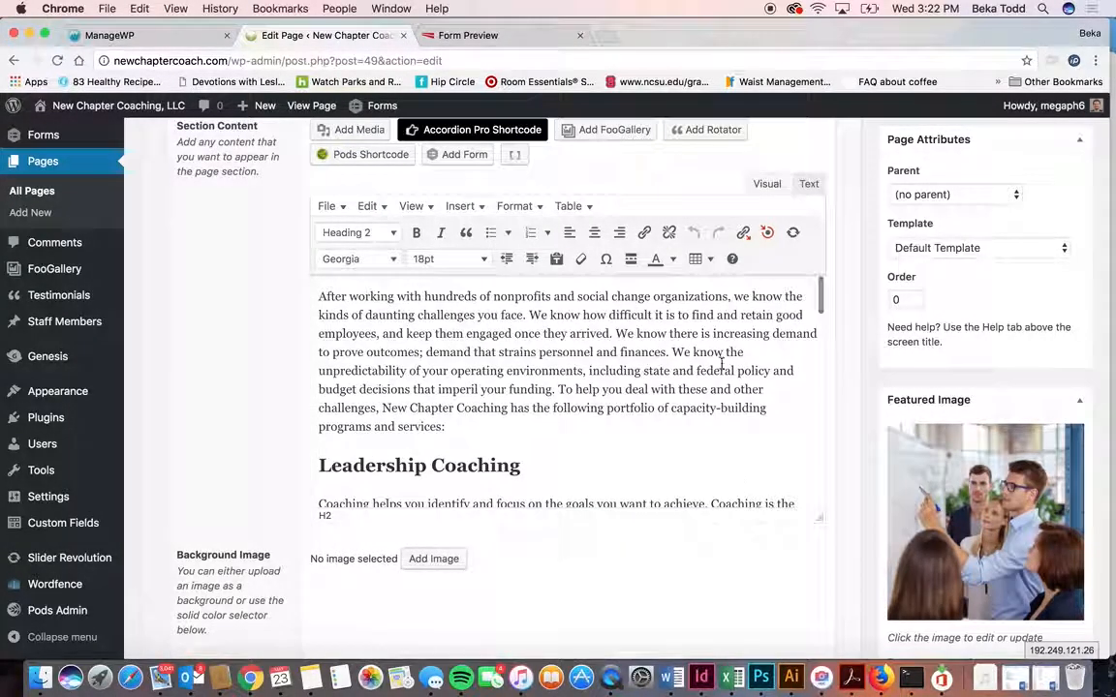
# - View the FooGallery galleries and Testimonials lists, and open the list of Staff Members
pyautogui.scroll(5, 758, 325)
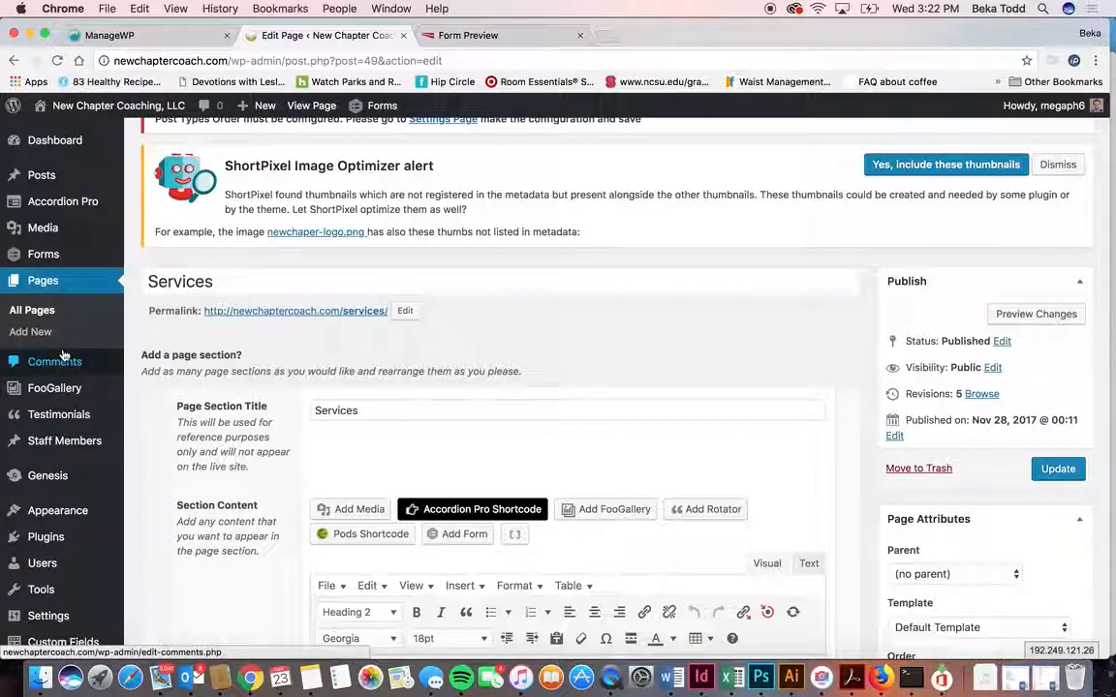
pyautogui.click(56, 388)
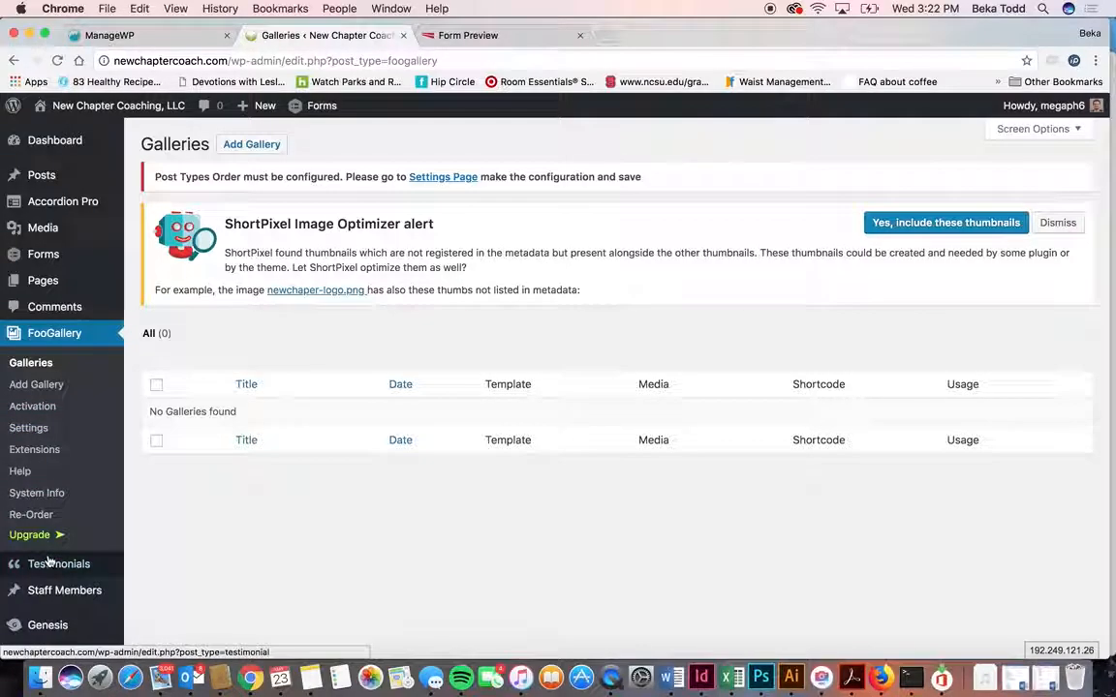
pyautogui.click(49, 563)
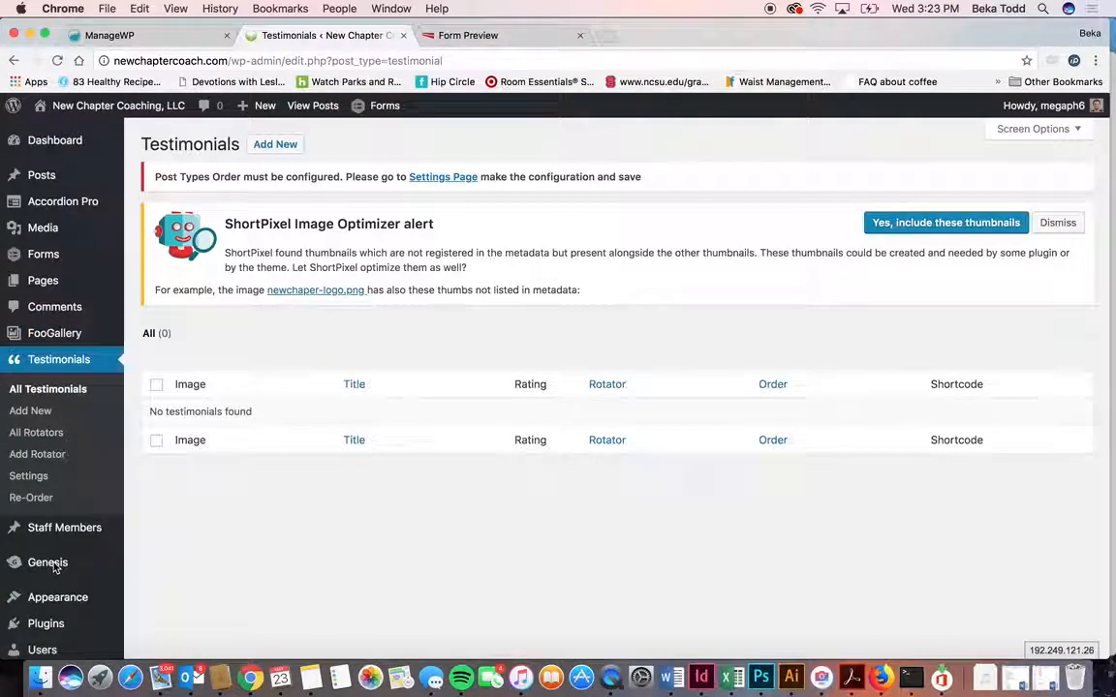
pyautogui.scroll(-4, 55, 569)
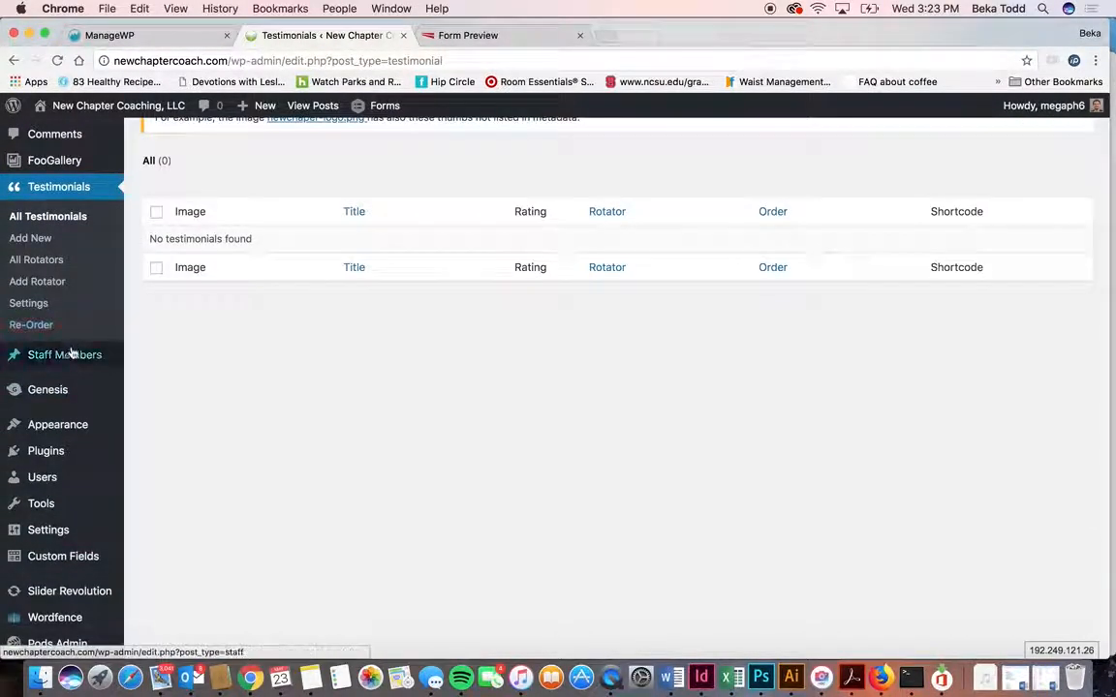
pyautogui.click(71, 357)
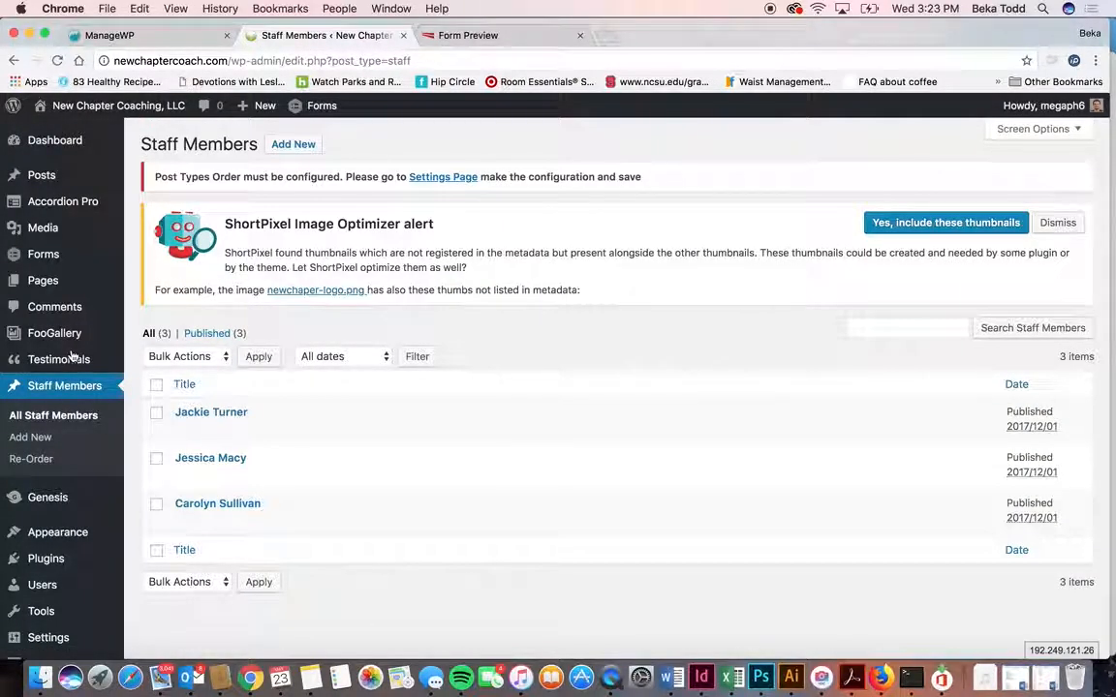
# - Open the first staff member in the list and look over the detail fields, intro bio and staff image
pyautogui.click(206, 414)
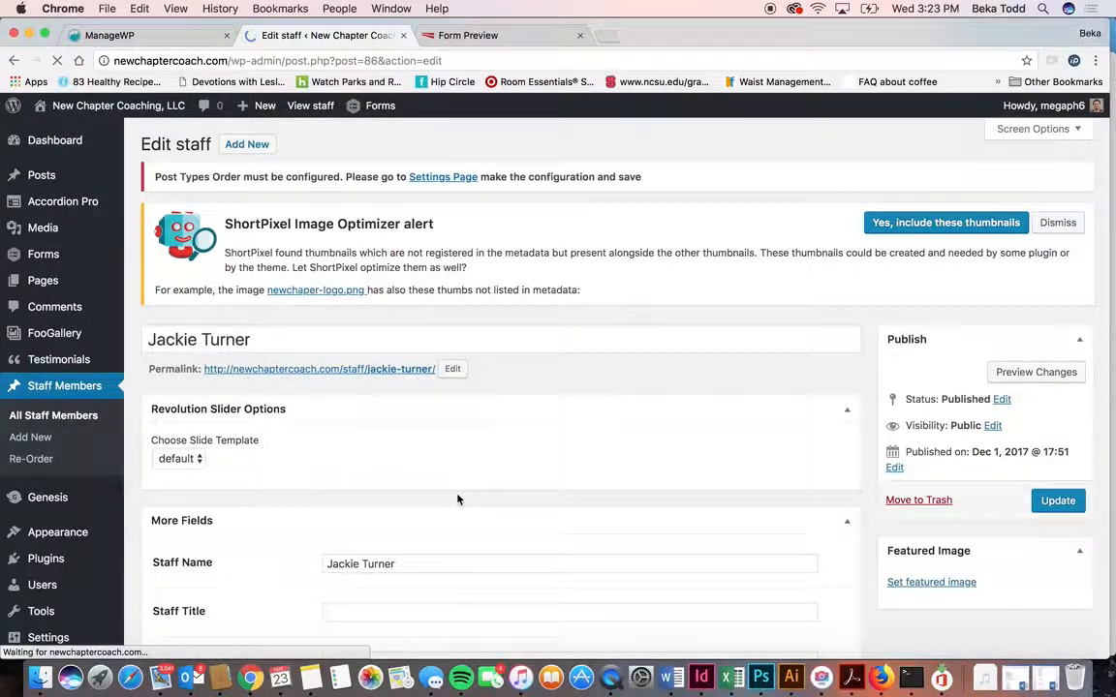
pyautogui.scroll(-3, 455, 496)
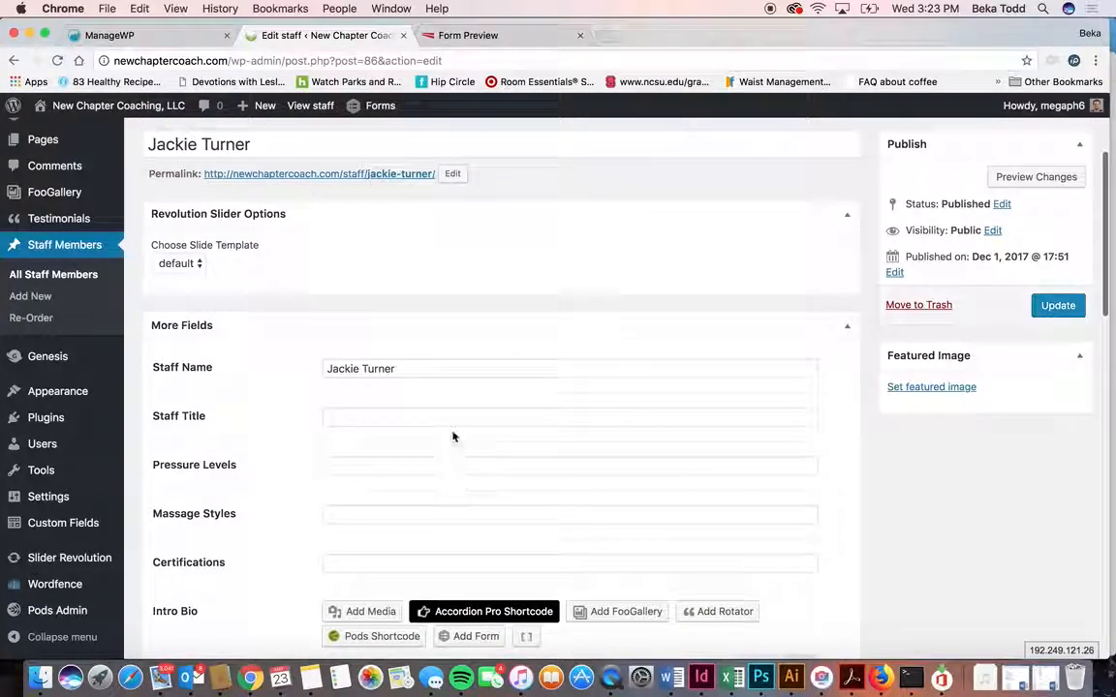
pyautogui.scroll(-10, 353, 384)
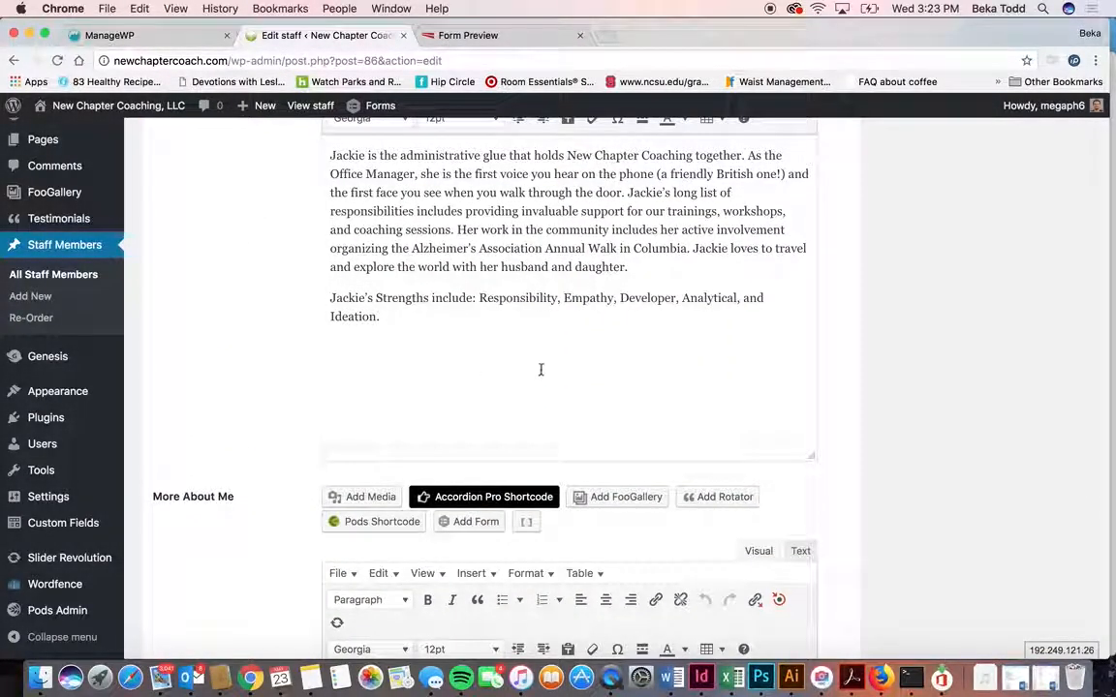
pyautogui.scroll(-10, 541, 369)
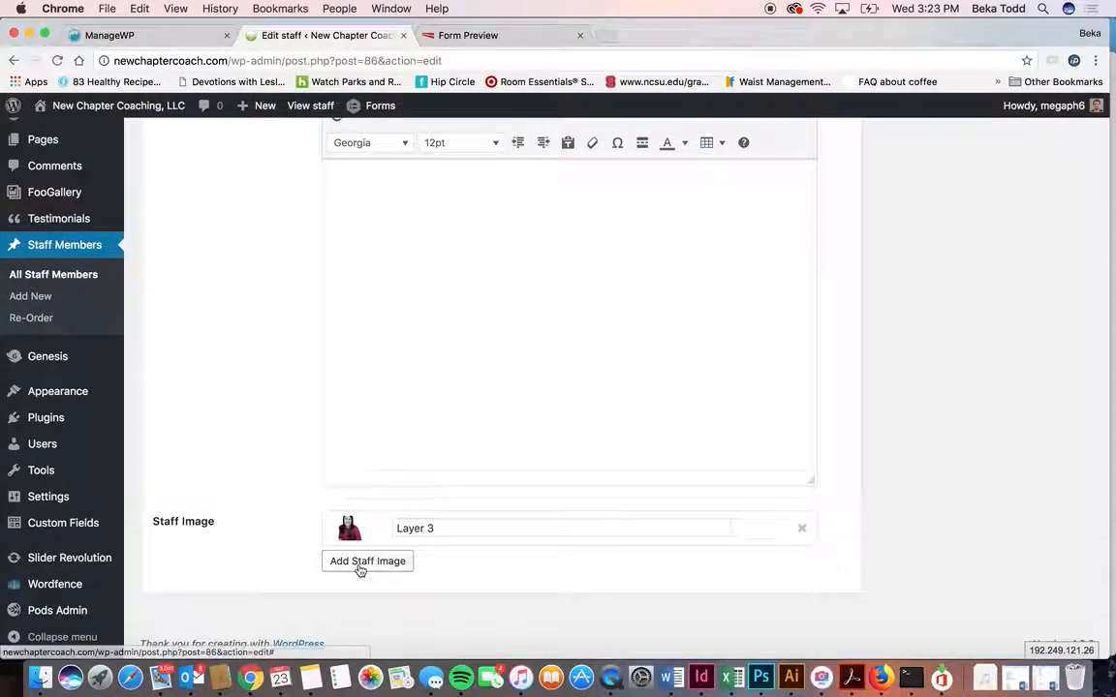
# - View the Media Library choices for the staff image and close the picker without attaching a file
pyautogui.click(359, 571)
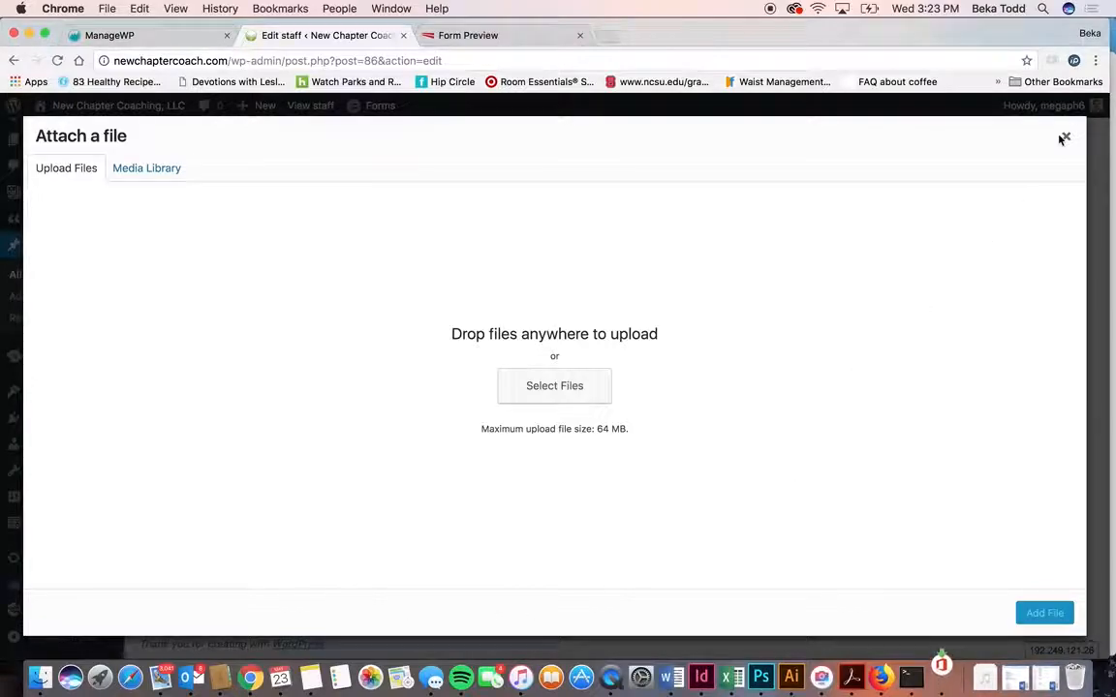
pyautogui.click(143, 167)
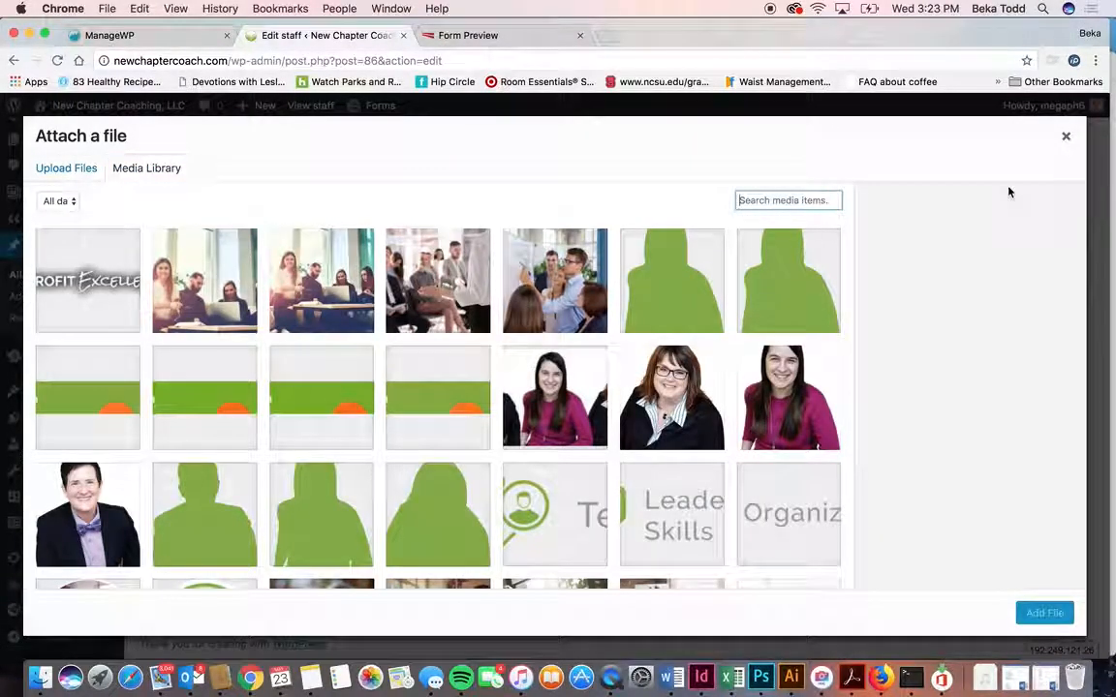
pyautogui.click(1064, 141)
# - Open a blank entry for a new staff member and look over its fields
pyautogui.scroll(15, 747, 392)
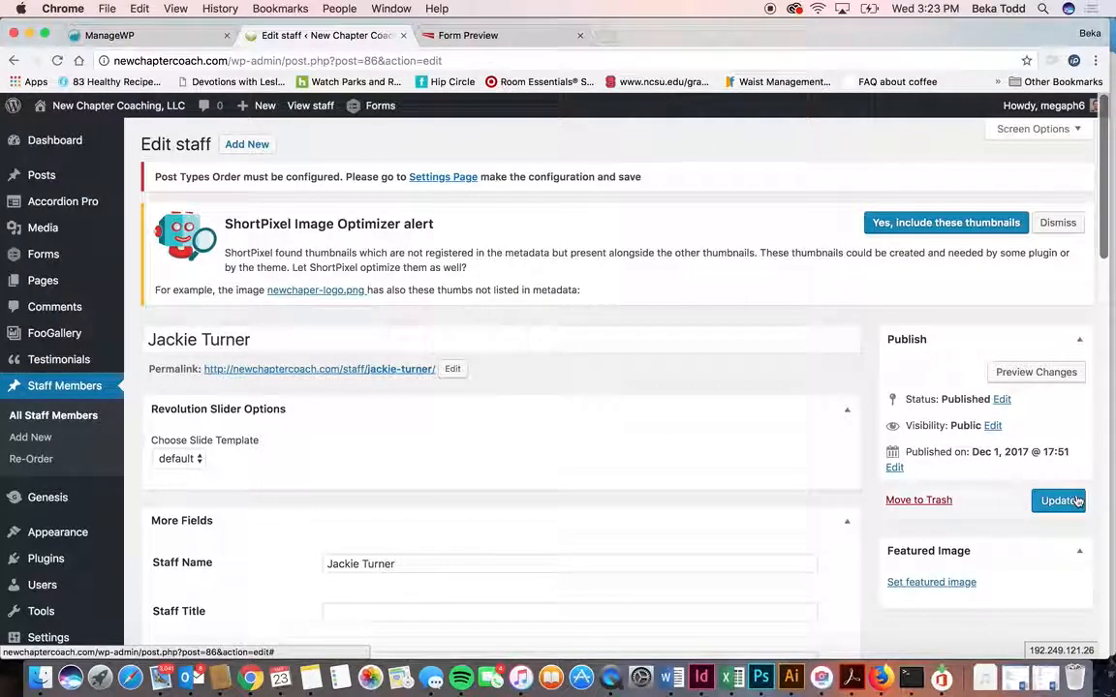
pyautogui.click(1075, 501)
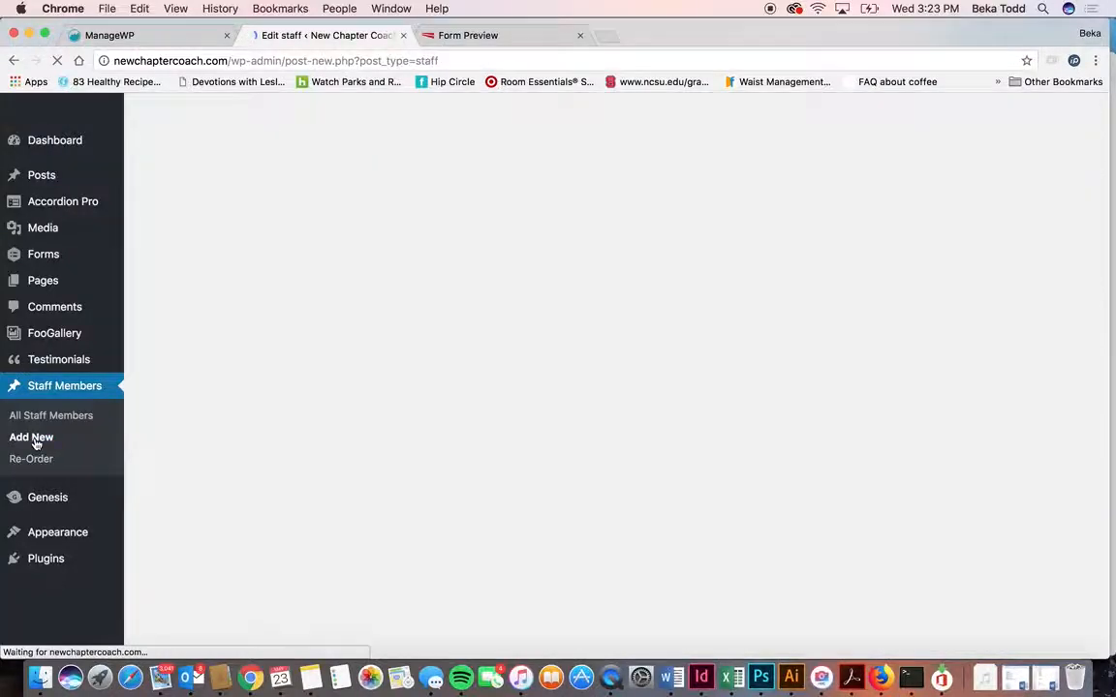
pyautogui.scroll(-3, 378, 344)
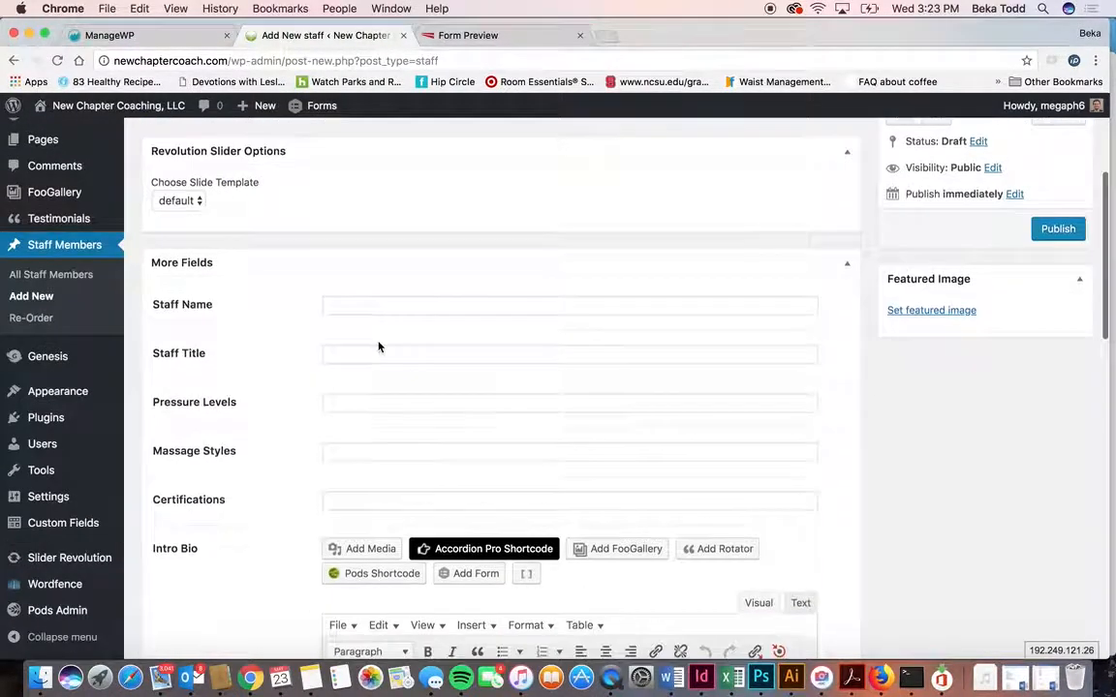
pyautogui.scroll(-2, 542, 595)
# - Load the newchaptercoach.com home page in the Form Preview tab and open its Who We Are page
pyautogui.click(484, 36)
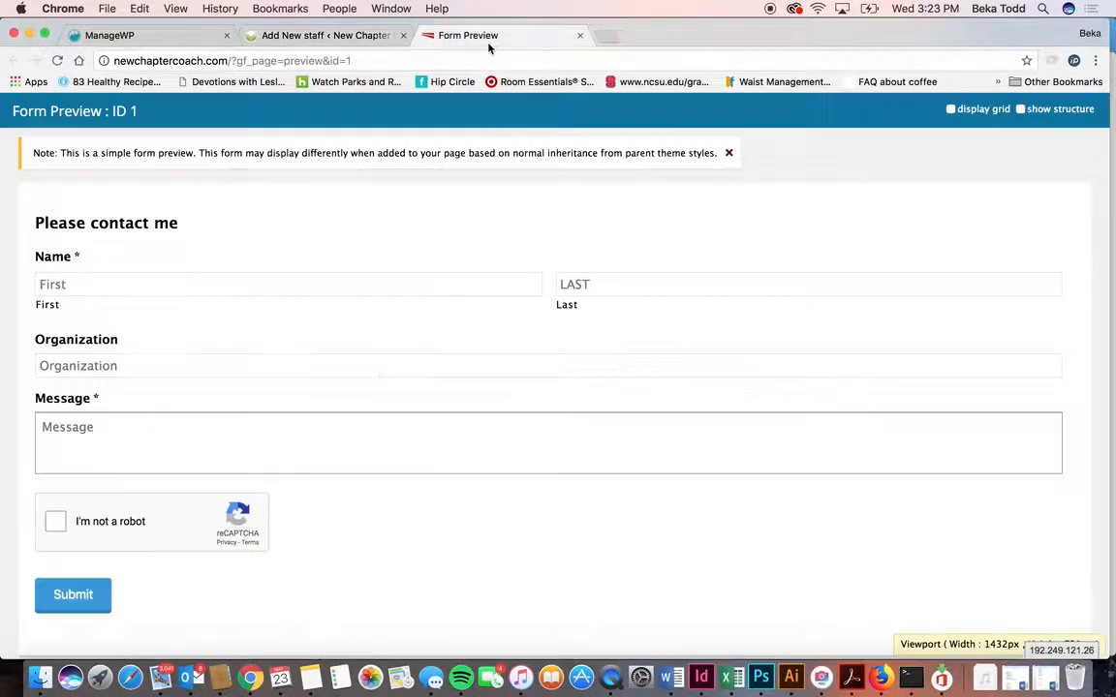
pyautogui.moveTo(237, 64); pyautogui.dragTo(353, 61)
pyautogui.press('BackSpace')
pyautogui.press('Return')
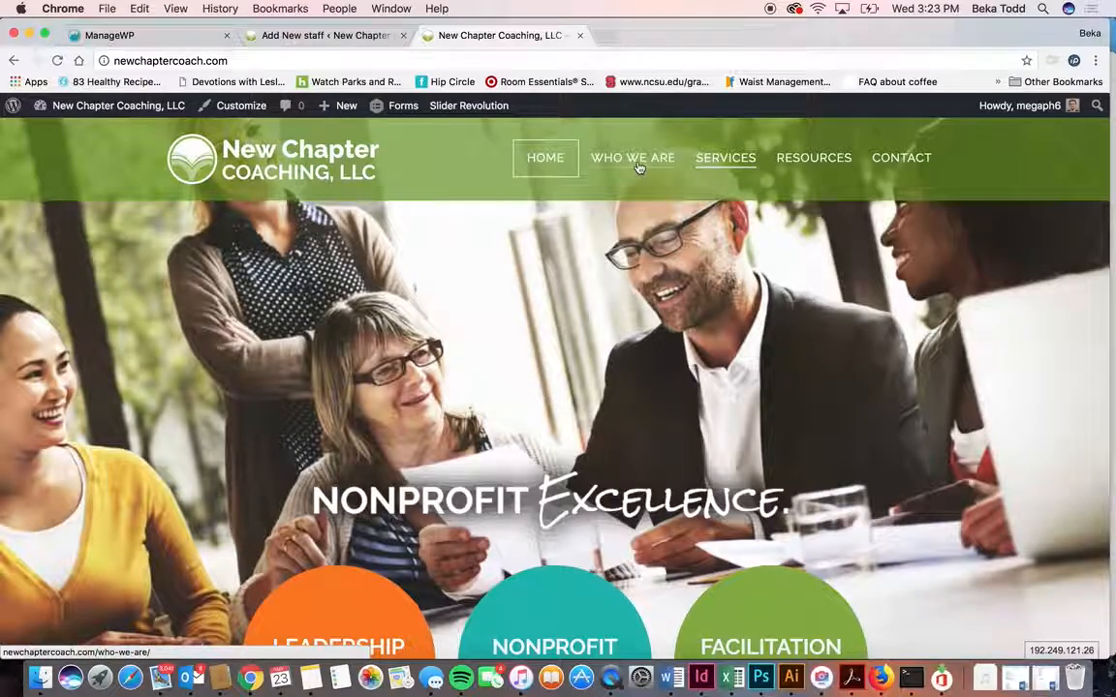
pyautogui.click(638, 169)
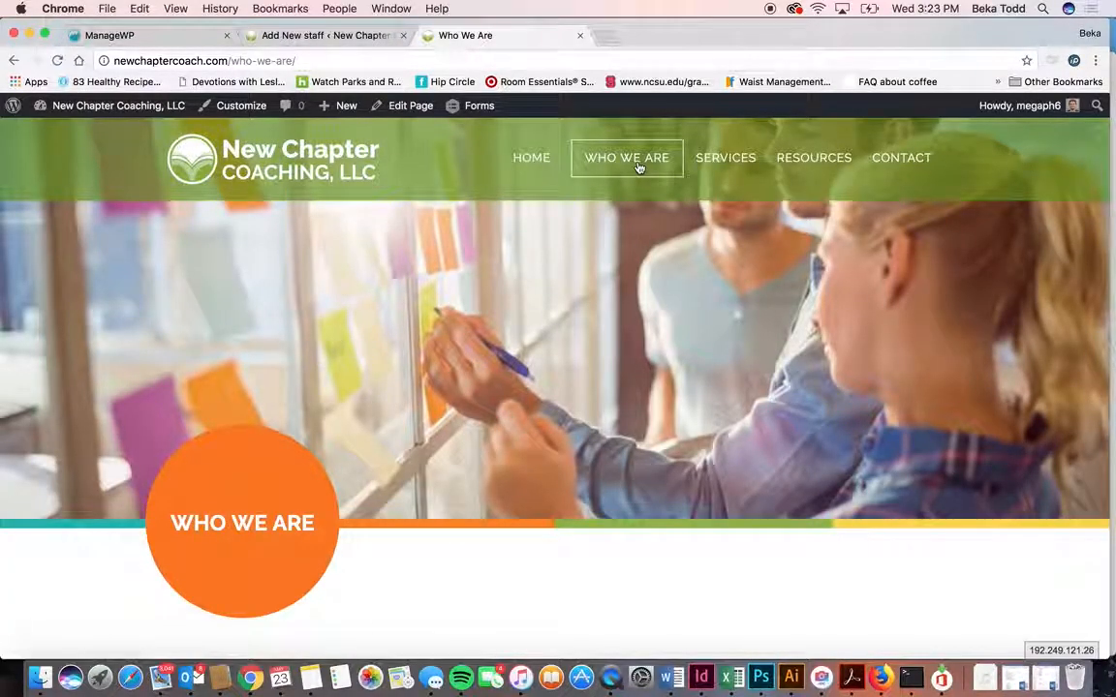
# - Examine how the staff profiles are laid out and ordered on the Who We Are page
pyautogui.scroll(-15, 614, 268)
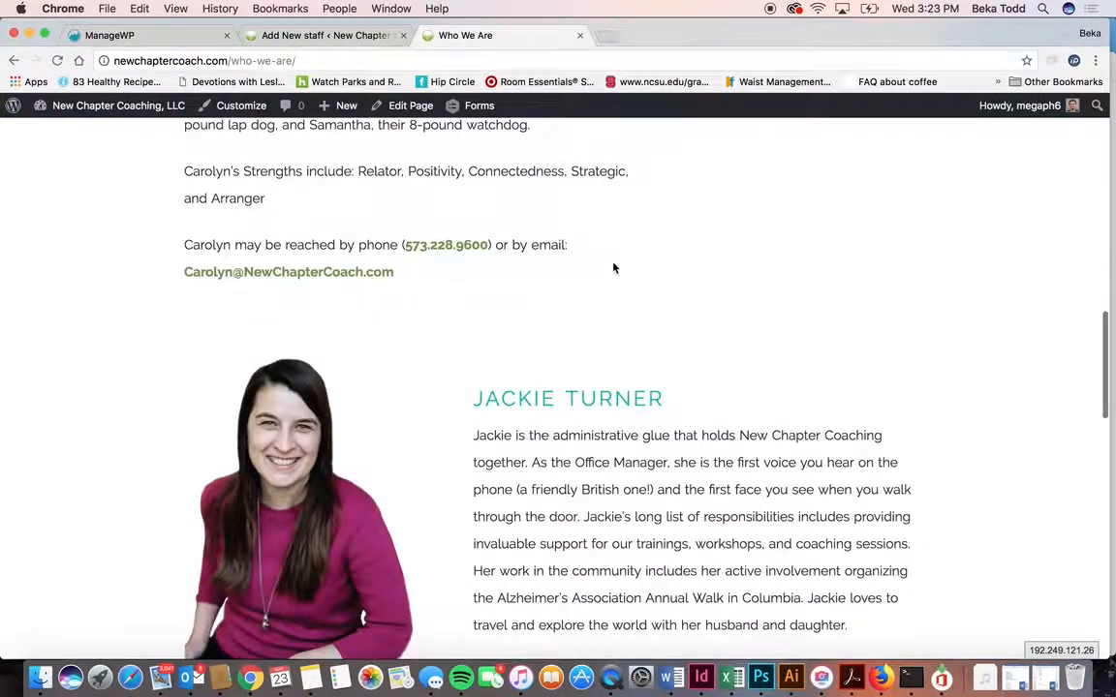
pyautogui.scroll(-3, 613, 269)
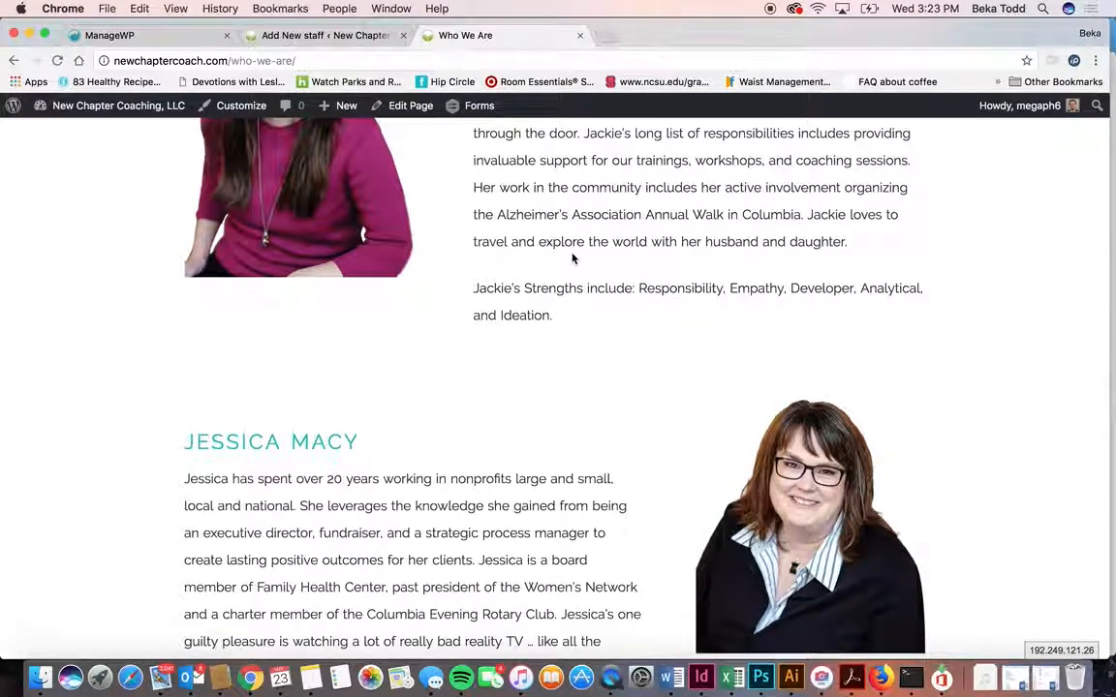
pyautogui.scroll(10, 573, 258)
pyautogui.scroll(10, 762, 251)
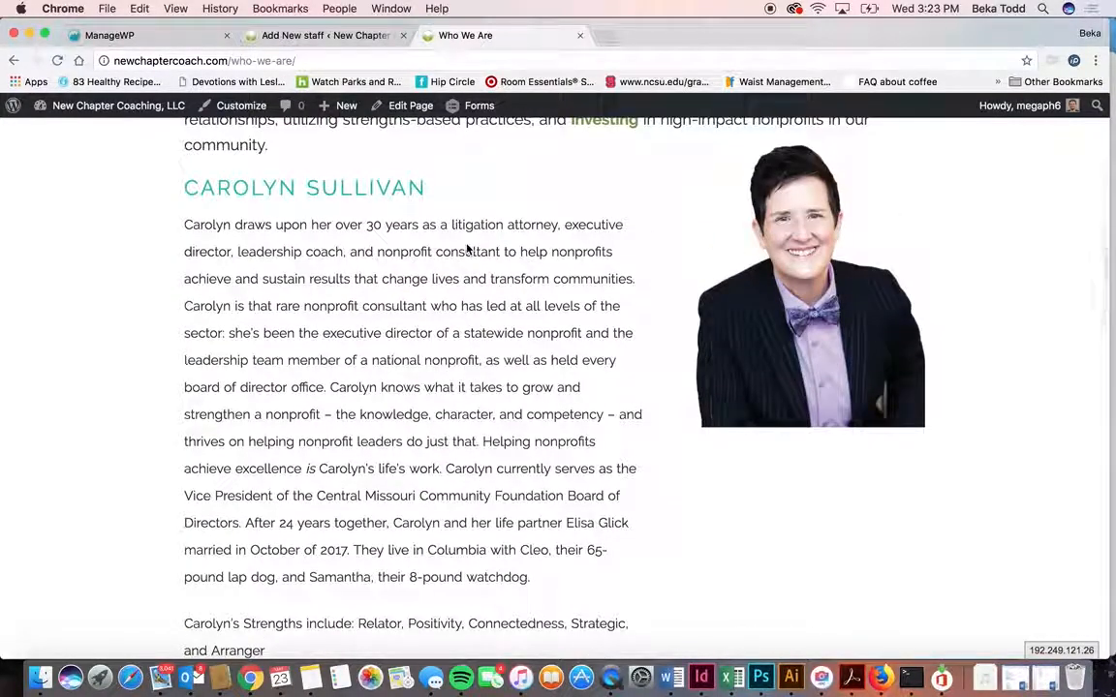
pyautogui.scroll(8, 466, 249)
pyautogui.scroll(-20, 466, 248)
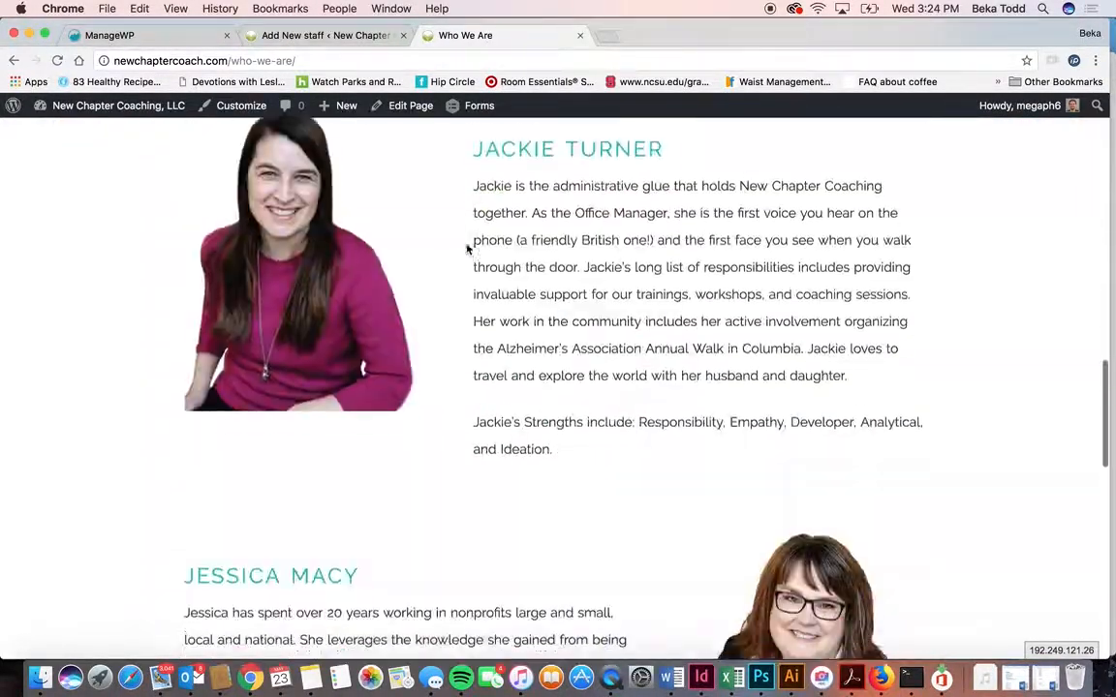
# - View the staff Re-Order page in the WordPress admin and open the Appearance Widgets page
pyautogui.click(298, 39)
pyautogui.scroll(3, 317, 268)
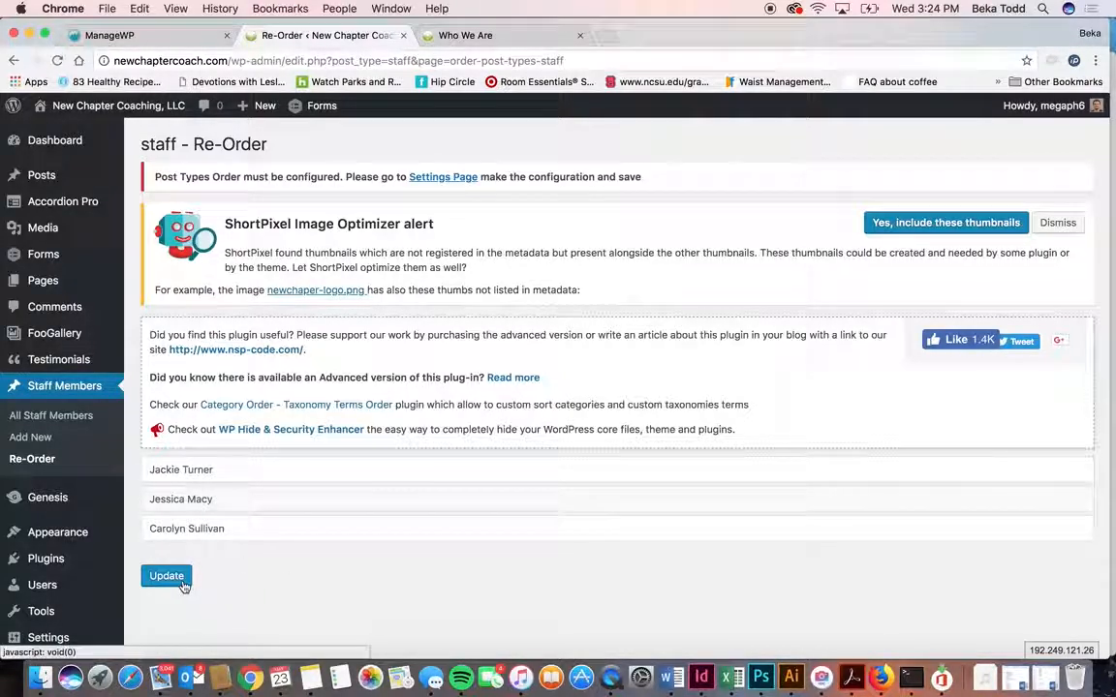
pyautogui.moveTo(77, 511)
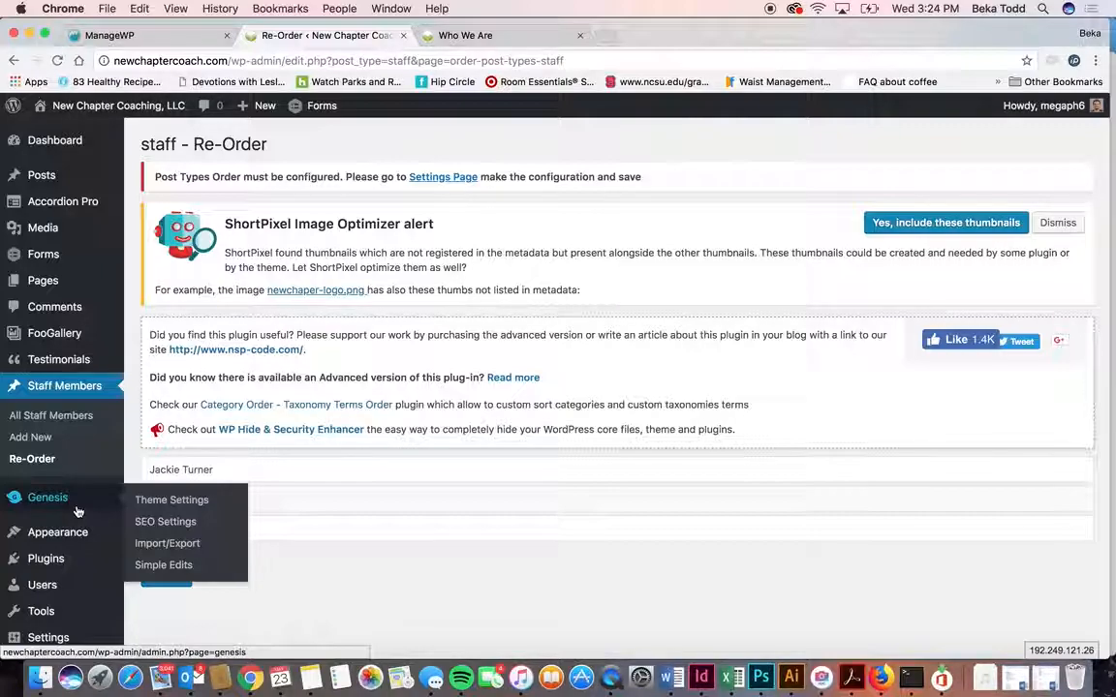
pyautogui.scroll(-3, 77, 511)
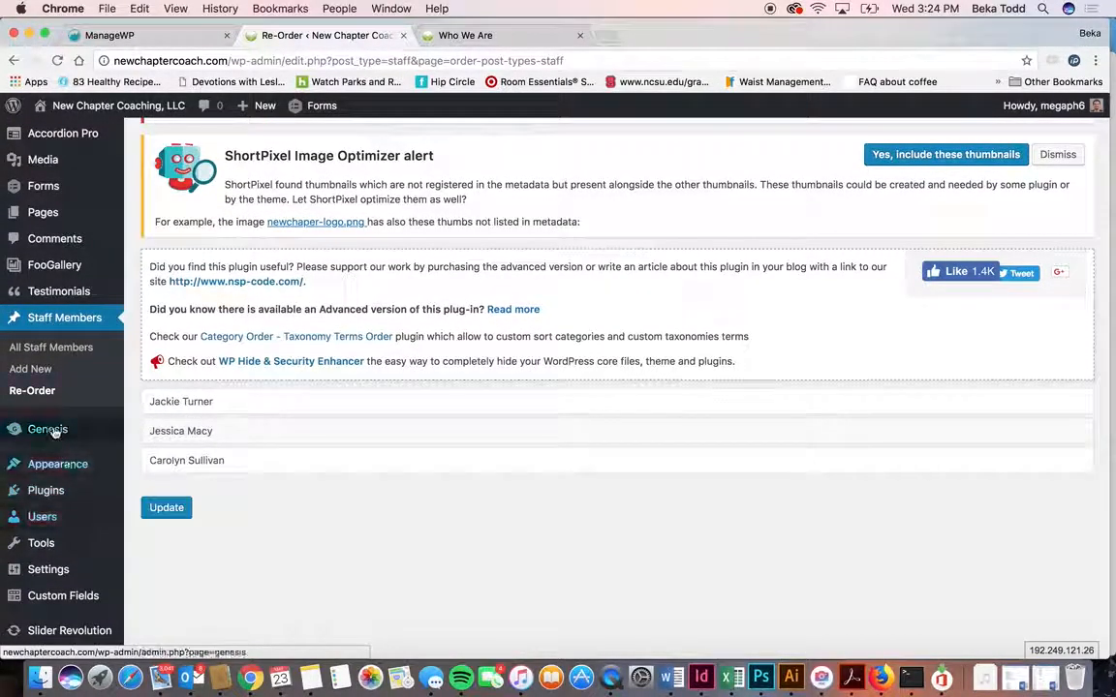
pyautogui.moveTo(55, 432)
pyautogui.moveTo(57, 467)
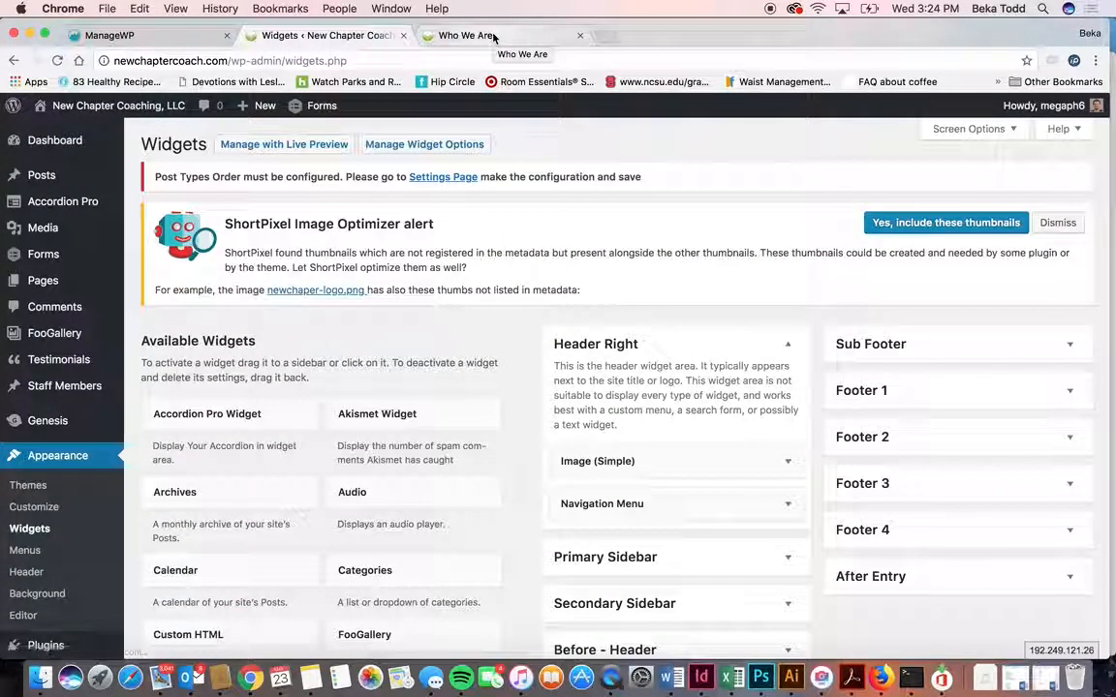
# - Switch to the live site's home page and examine its sections from the header down to the contact form and footer
pyautogui.click(494, 37)
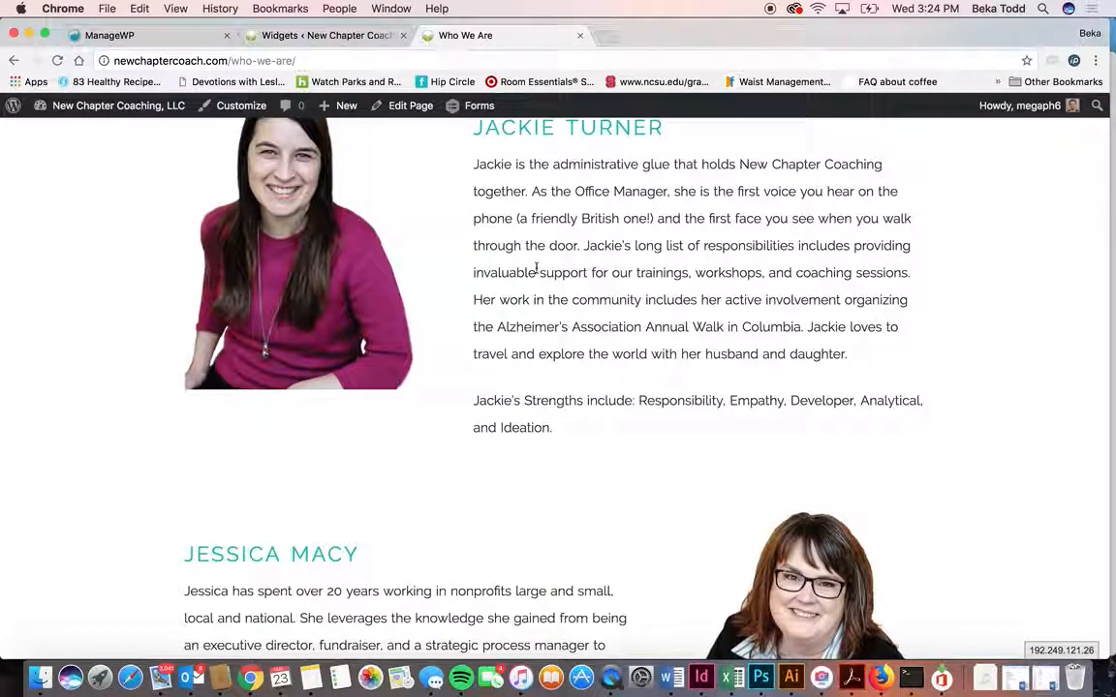
pyautogui.scroll(10, 535, 256)
pyautogui.click(196, 145)
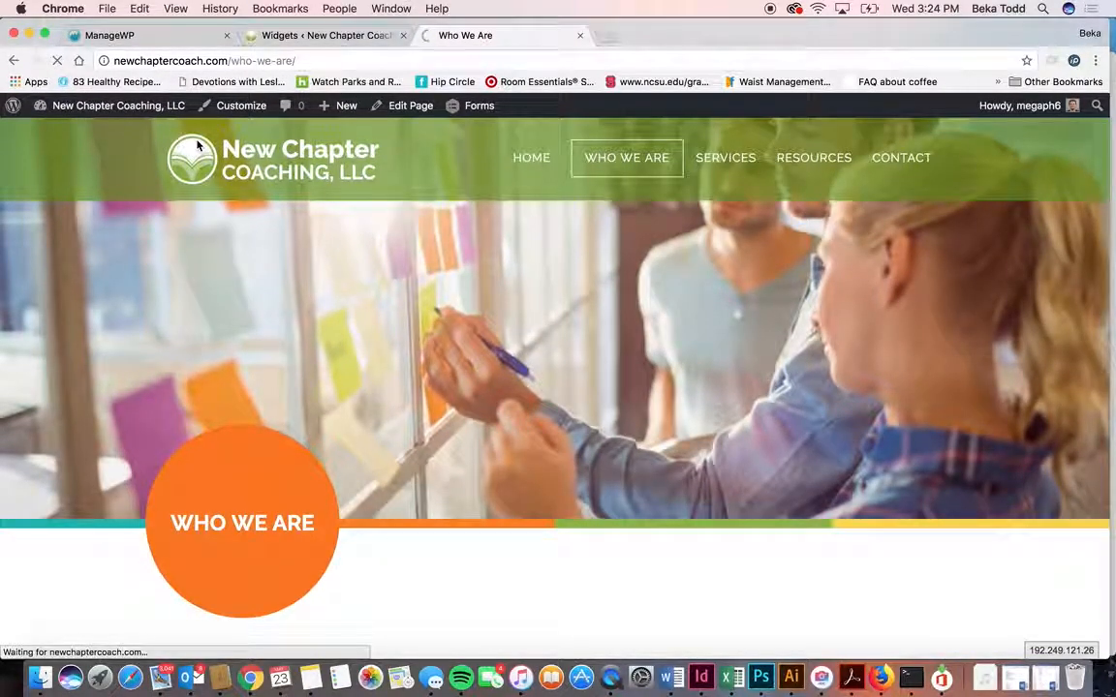
pyautogui.scroll(-3, 606, 362)
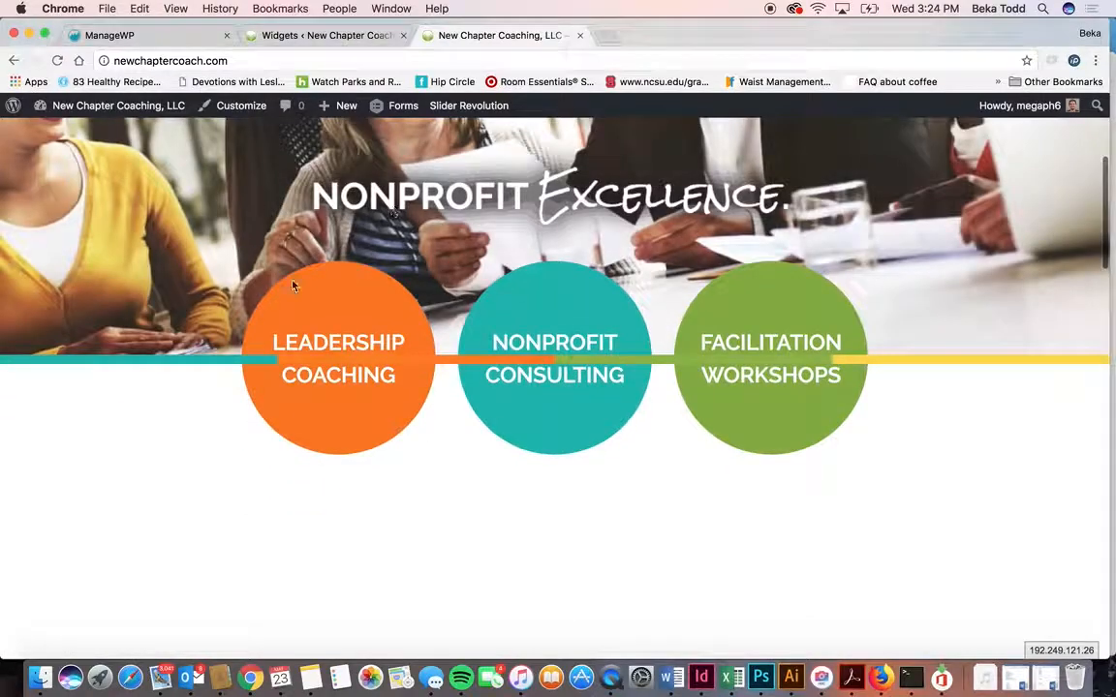
pyautogui.scroll(-8, 793, 493)
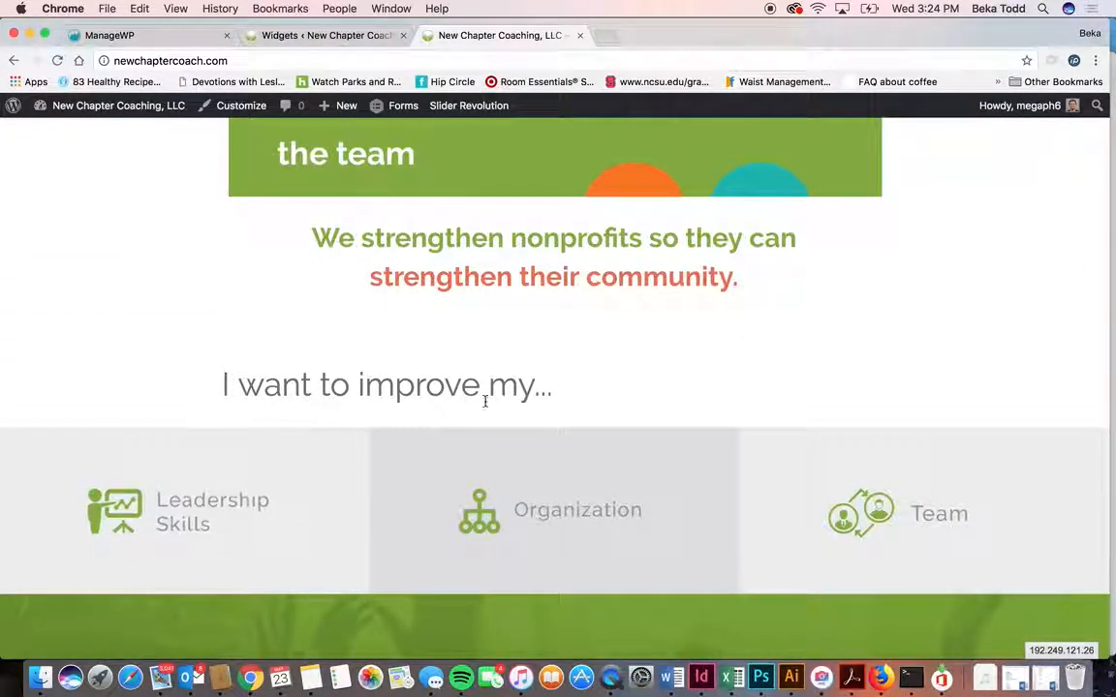
pyautogui.scroll(-4, 939, 526)
pyautogui.scroll(-4, 940, 526)
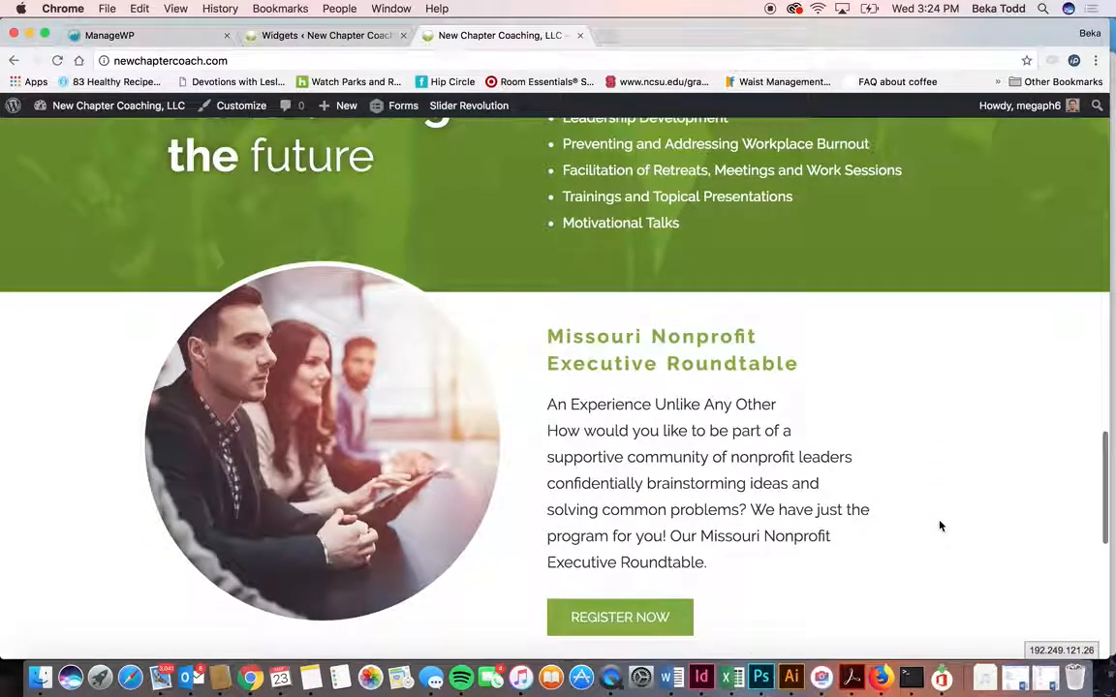
pyautogui.scroll(-3, 853, 344)
pyautogui.scroll(-3, 837, 313)
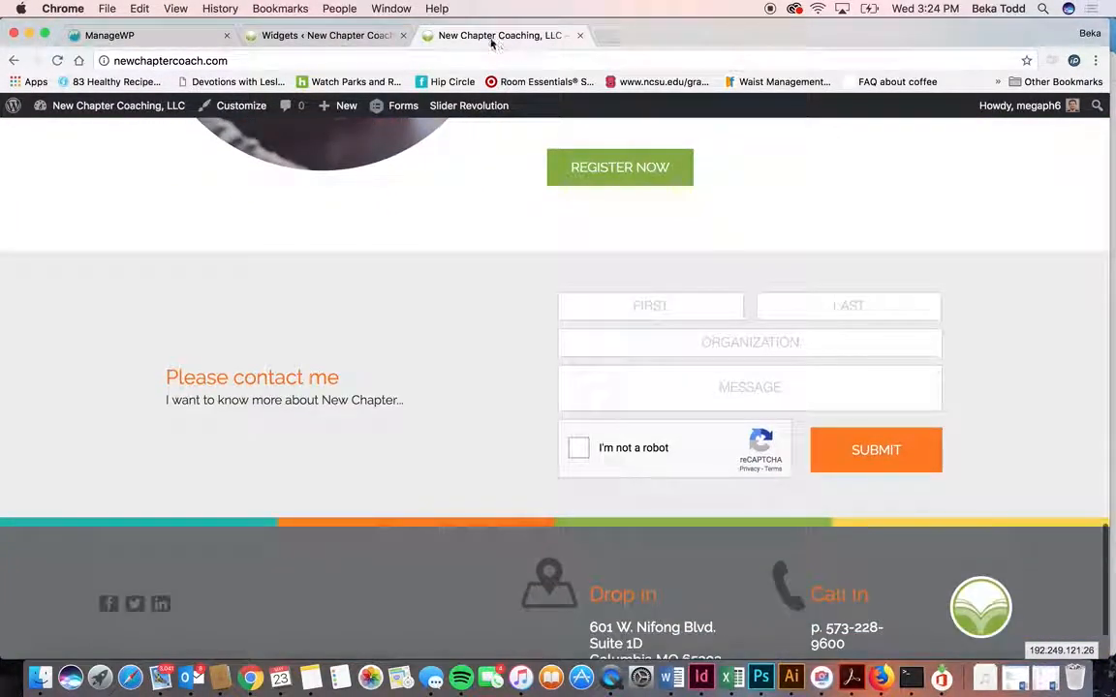
# - Return to the Widgets page and check the Image (Simple) and Navigation Menu widgets in the Header Right area
pyautogui.click(339, 37)
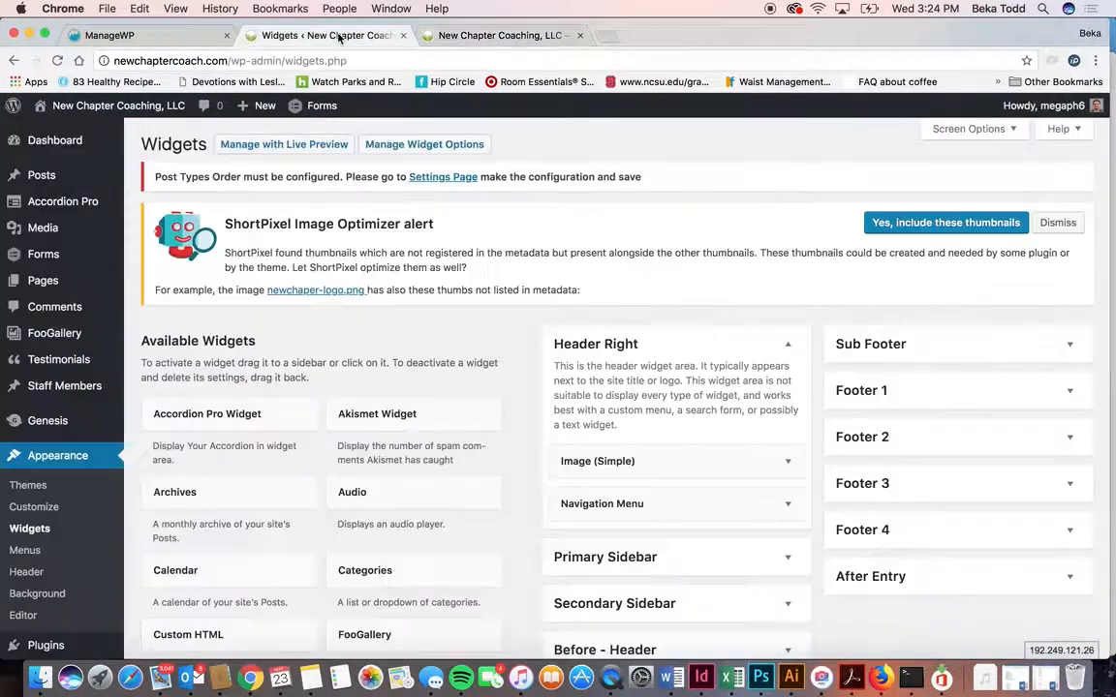
pyautogui.click(790, 464)
pyautogui.scroll(-3, 791, 468)
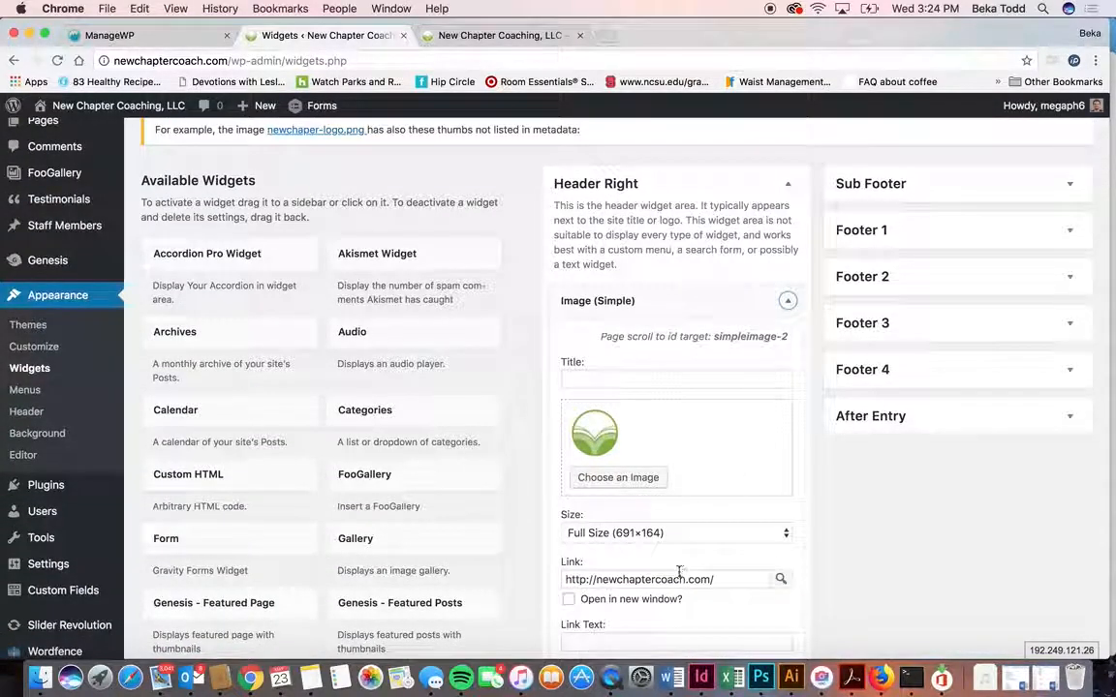
pyautogui.click(788, 301)
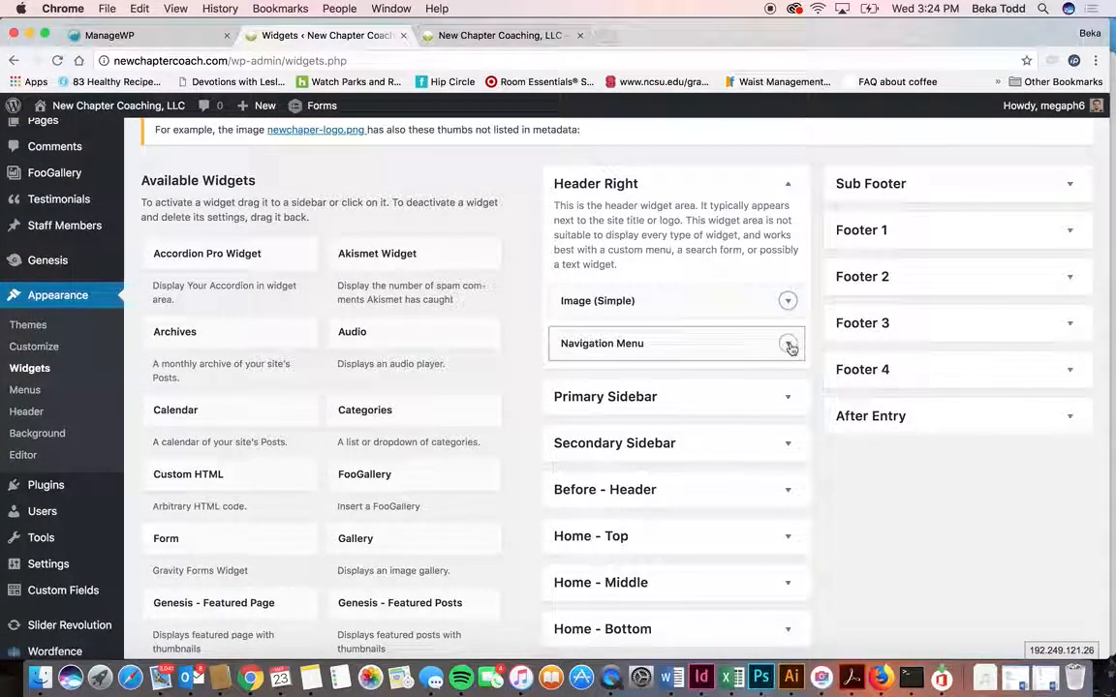
pyautogui.click(790, 345)
pyautogui.click(790, 345)
# - Check the contents of the Before - Header widget area and collapse it again
pyautogui.scroll(-3, 790, 347)
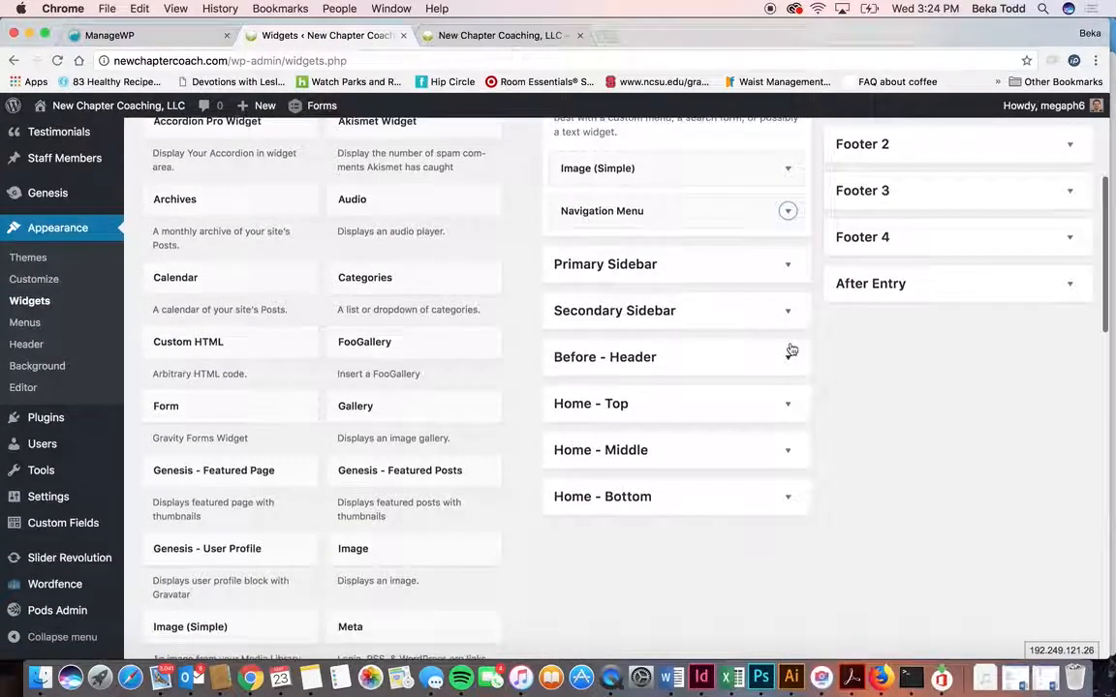
pyautogui.click(785, 356)
pyautogui.click(785, 357)
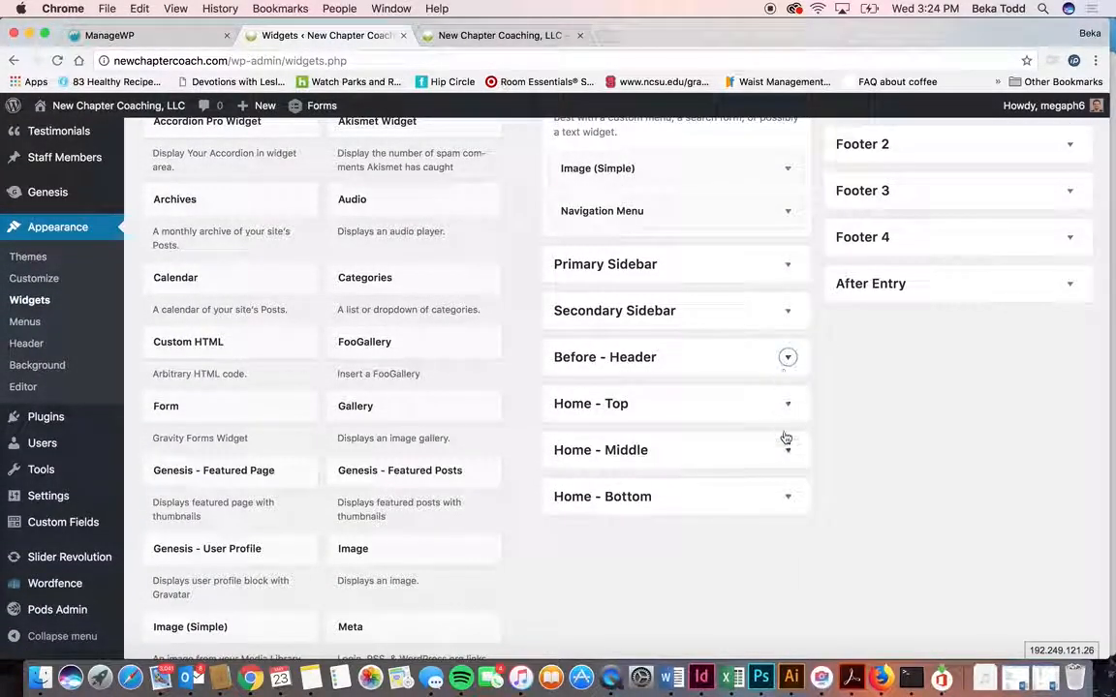
# - Expand the Home - Top widget area and check the settings of its first Revolution Slider widget
pyautogui.click(787, 404)
pyautogui.scroll(-1, 792, 413)
pyautogui.scroll(-2, 792, 414)
pyautogui.click(788, 316)
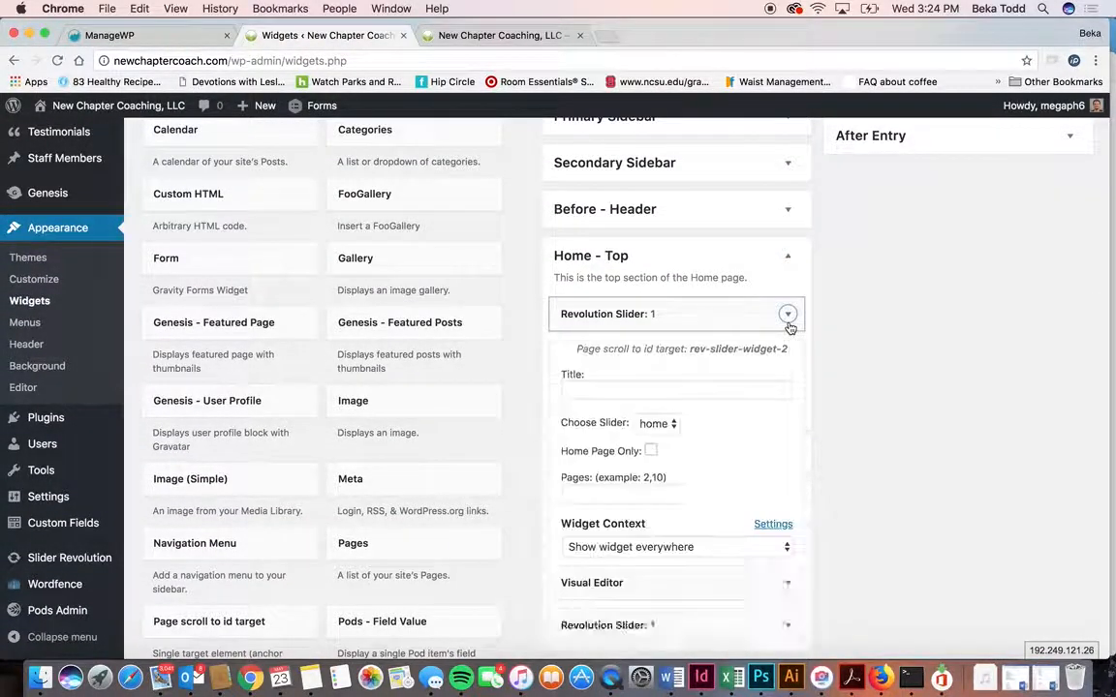
pyautogui.click(789, 315)
# - Review the text in the Home - Top area's Visual Editor widget and collapse the widget
pyautogui.click(788, 367)
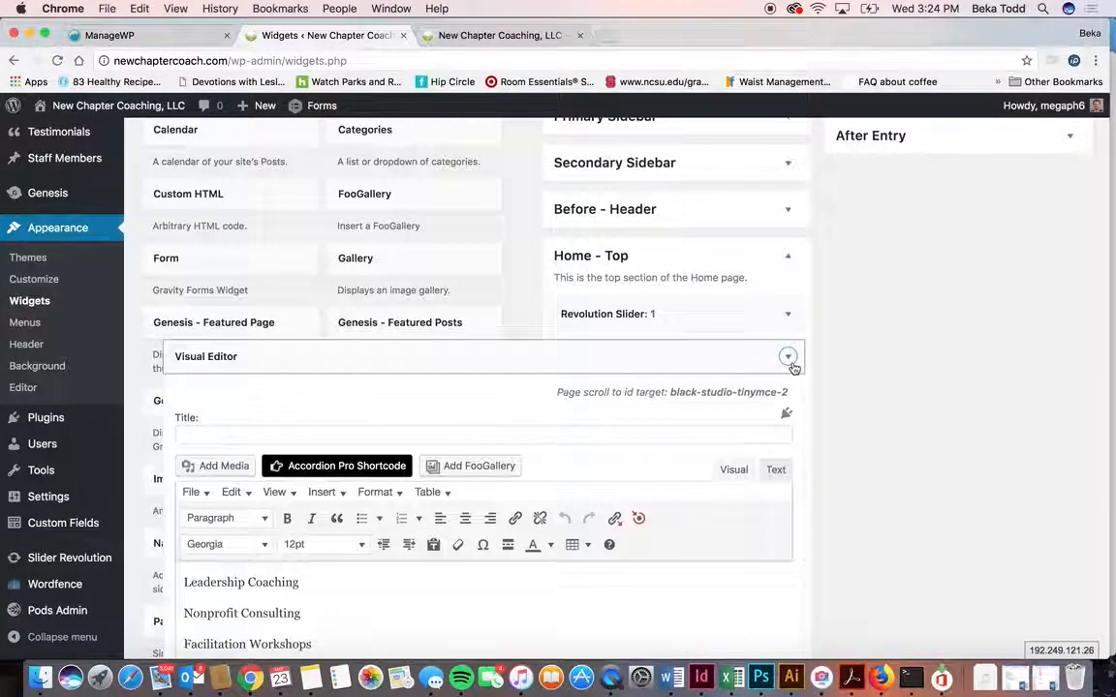
pyautogui.scroll(-2, 635, 517)
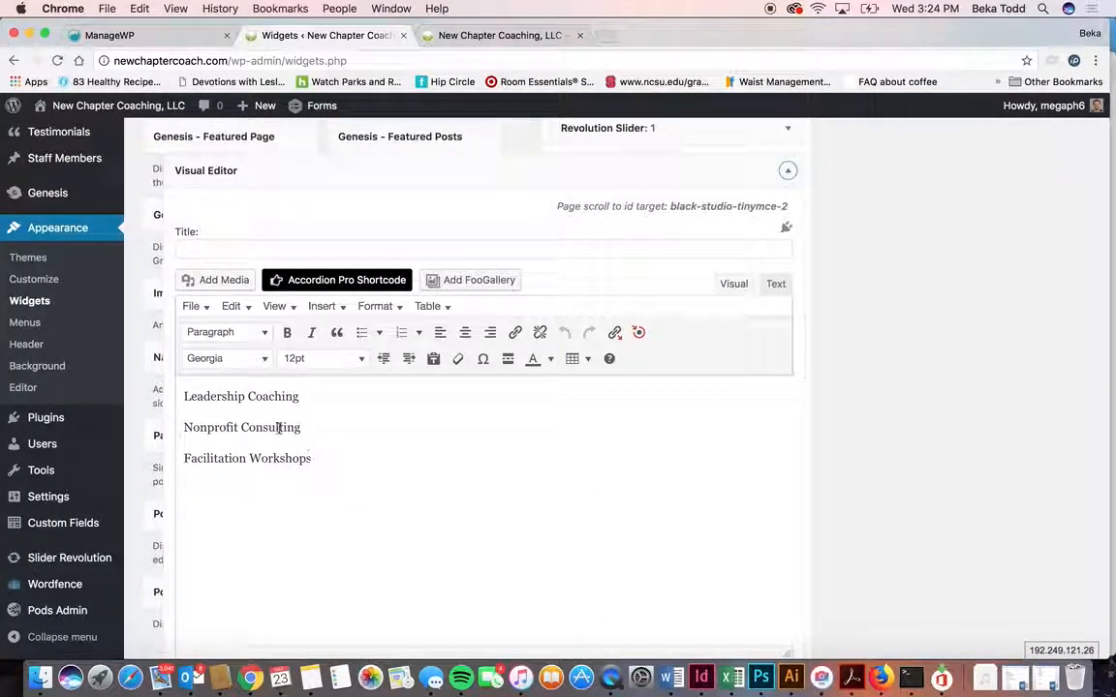
pyautogui.click(787, 171)
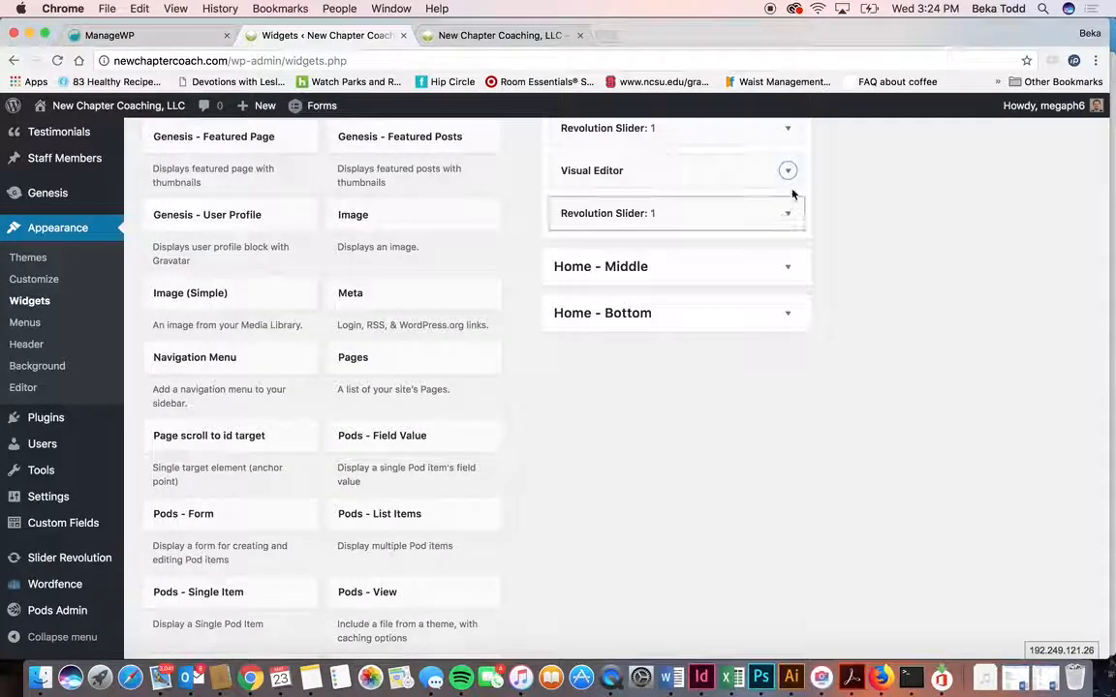
# - Check the last Revolution Slider widget in Home - Top and the first Image (Simple) widget in Home - Middle
pyautogui.click(791, 215)
pyautogui.click(789, 216)
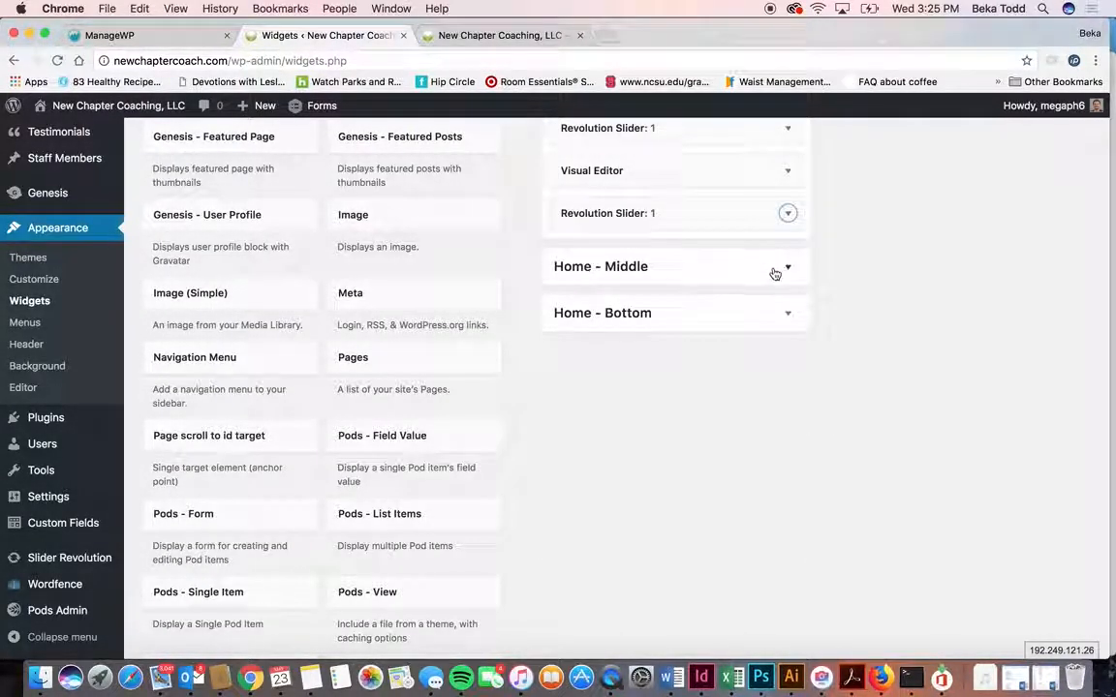
pyautogui.click(782, 271)
pyautogui.click(786, 369)
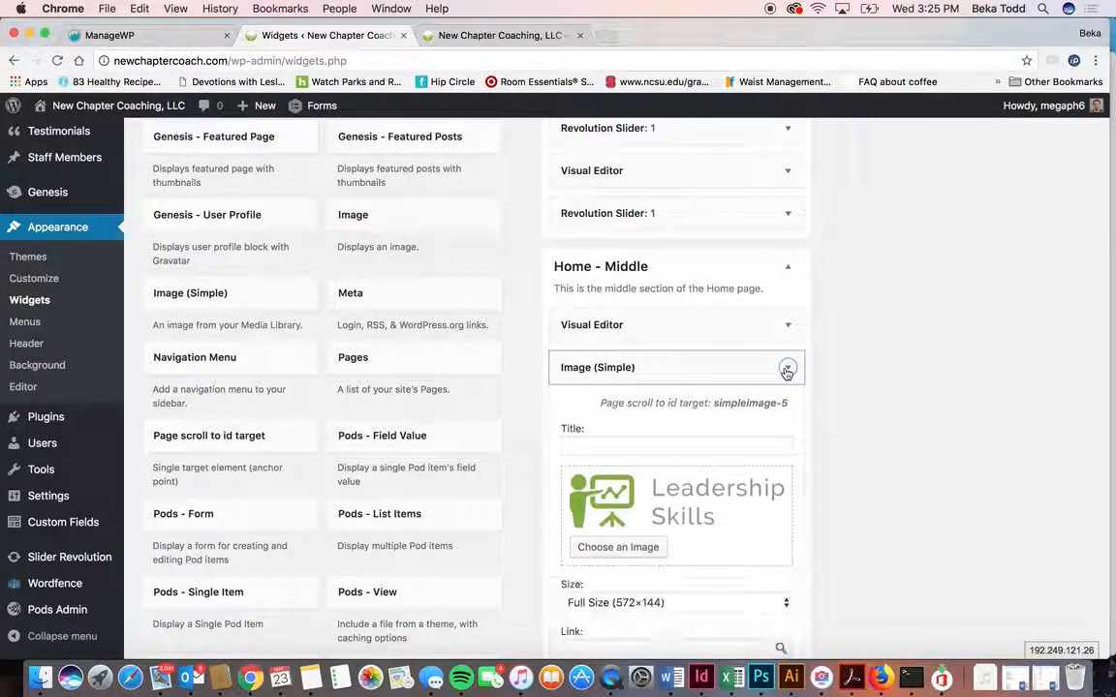
pyautogui.click(787, 369)
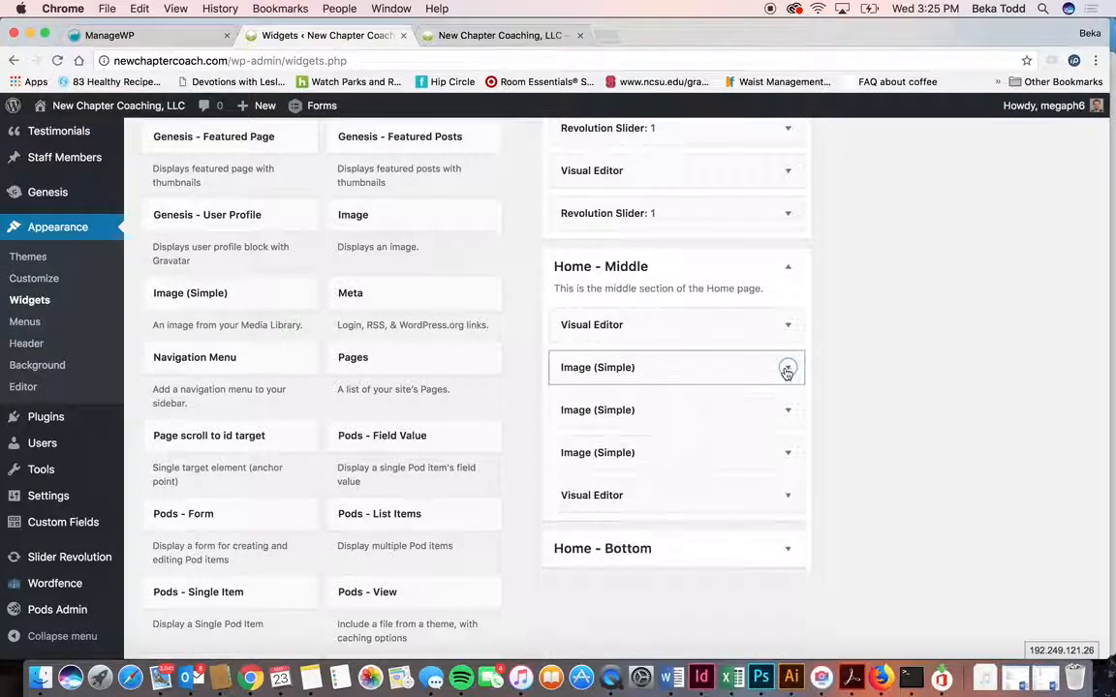
# - Review the text in both Visual Editor widgets of the Home - Middle area and collapse them again
pyautogui.click(788, 324)
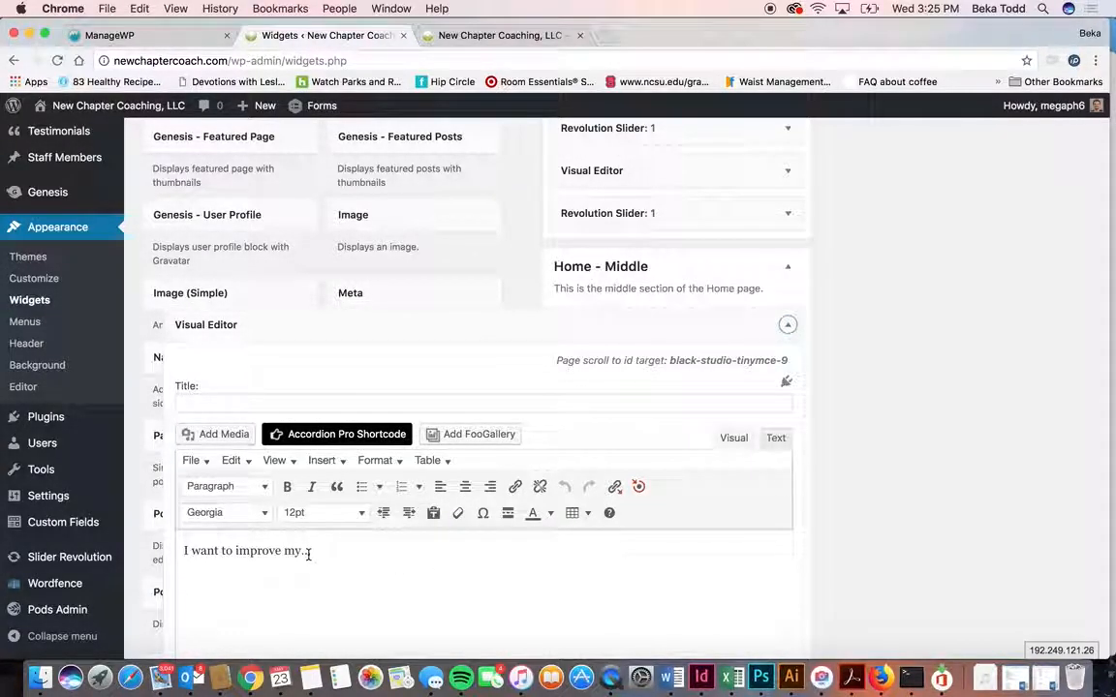
pyautogui.click(787, 324)
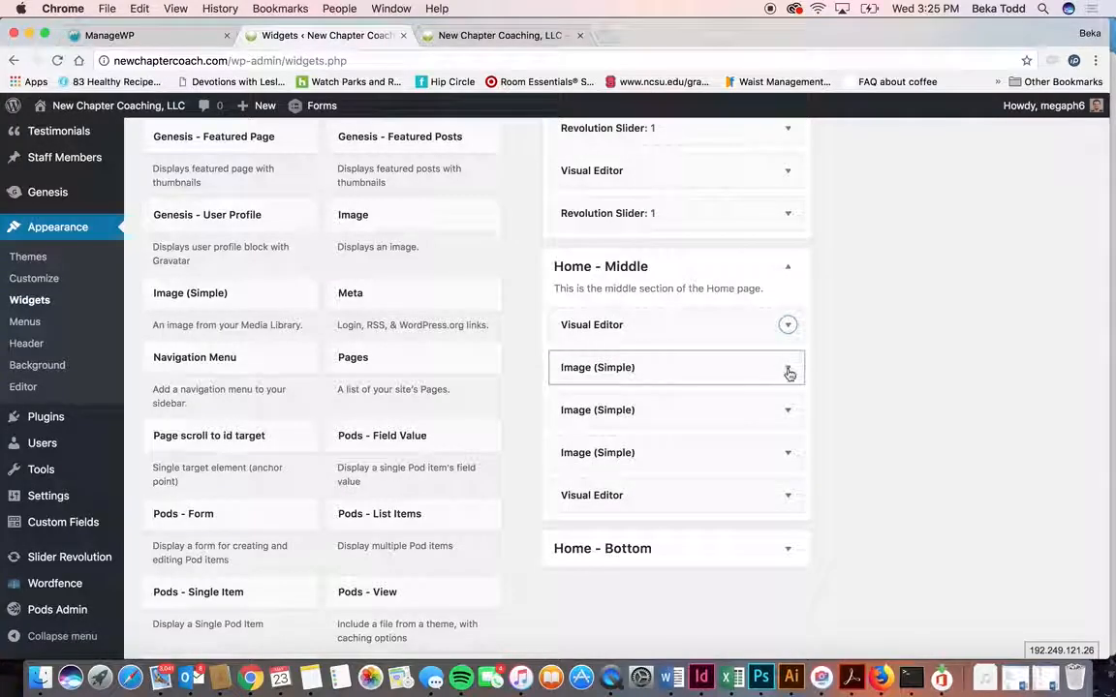
pyautogui.click(787, 494)
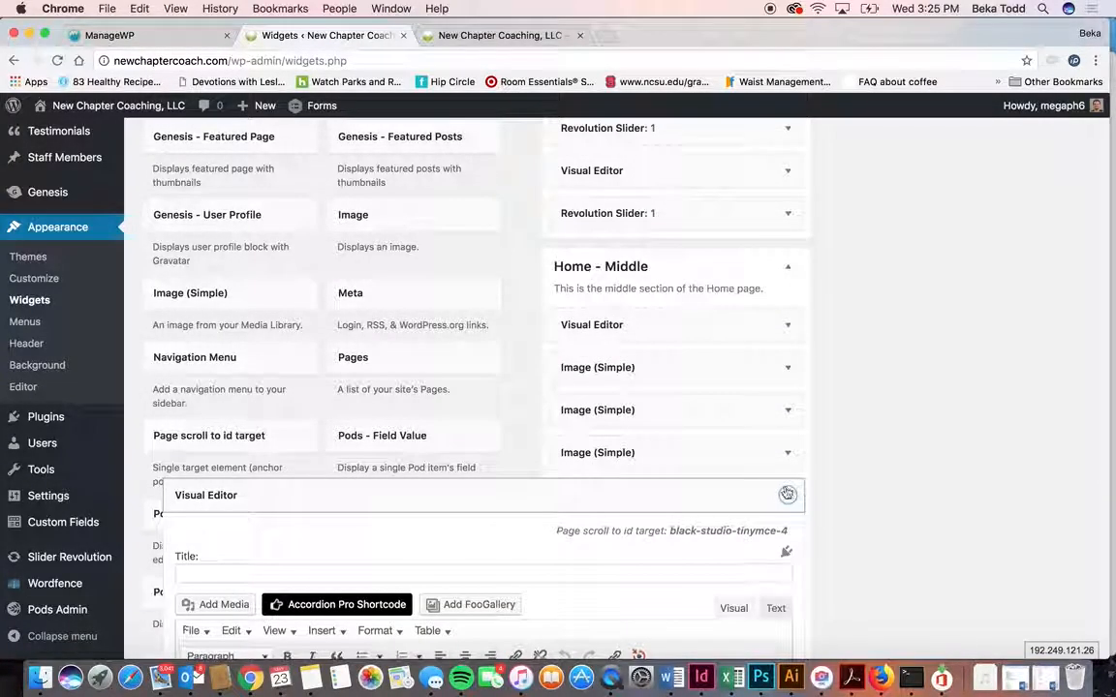
pyautogui.scroll(-10, 648, 521)
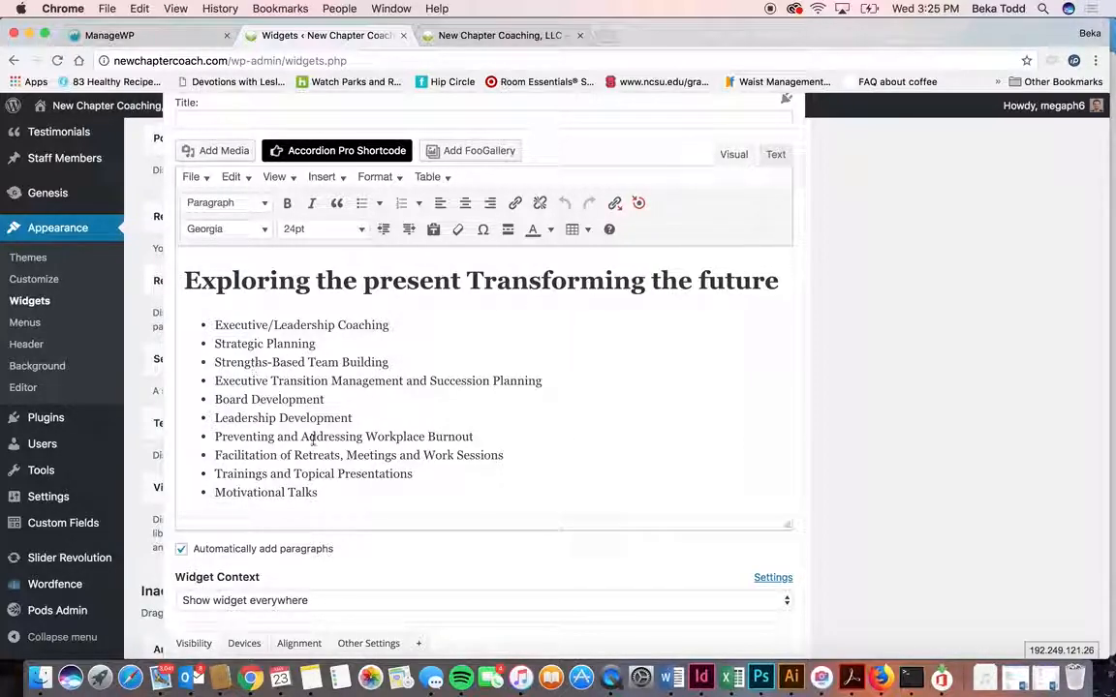
pyautogui.scroll(-3, 308, 440)
pyautogui.scroll(-10, 514, 379)
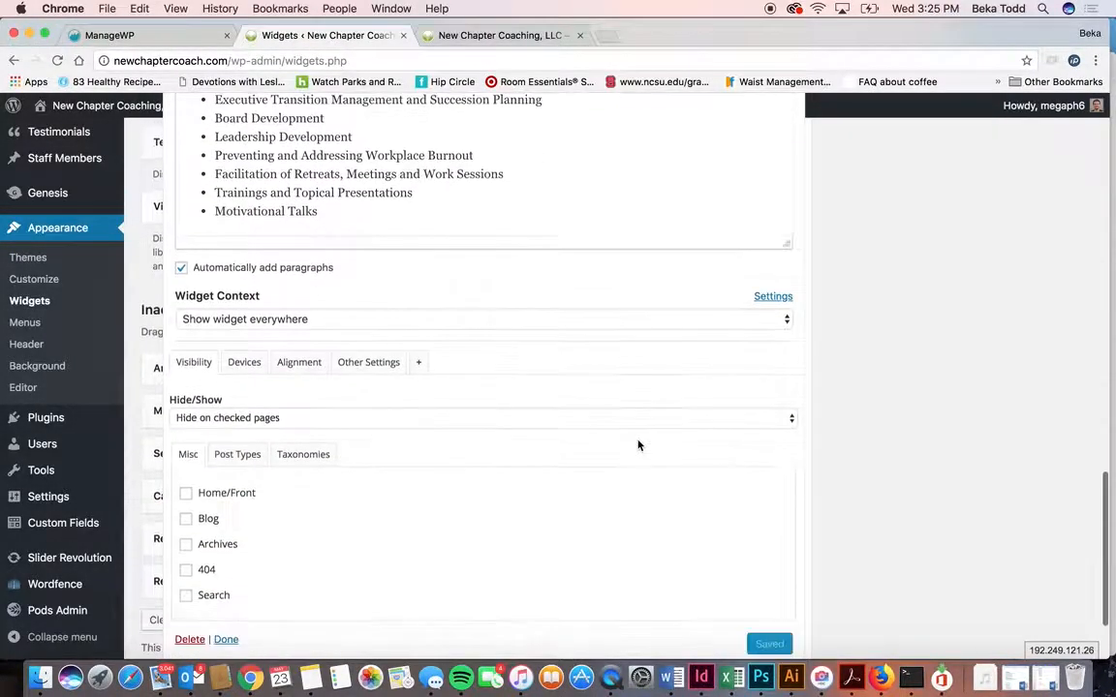
pyautogui.scroll(7, 758, 385)
pyautogui.scroll(10, 757, 383)
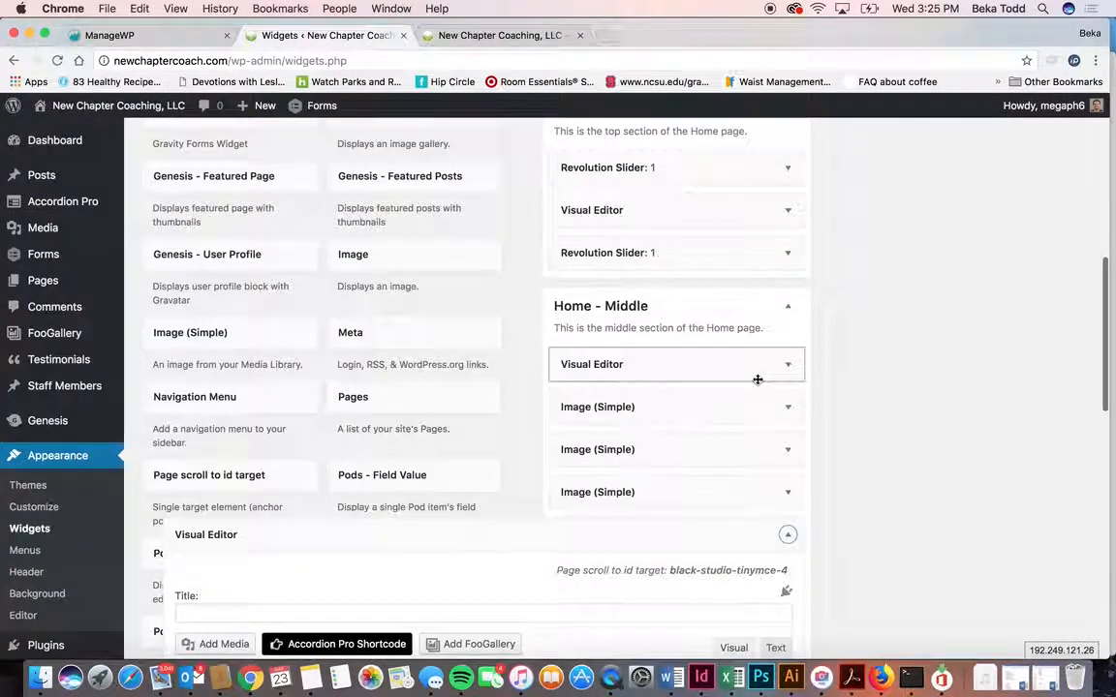
pyautogui.click(788, 535)
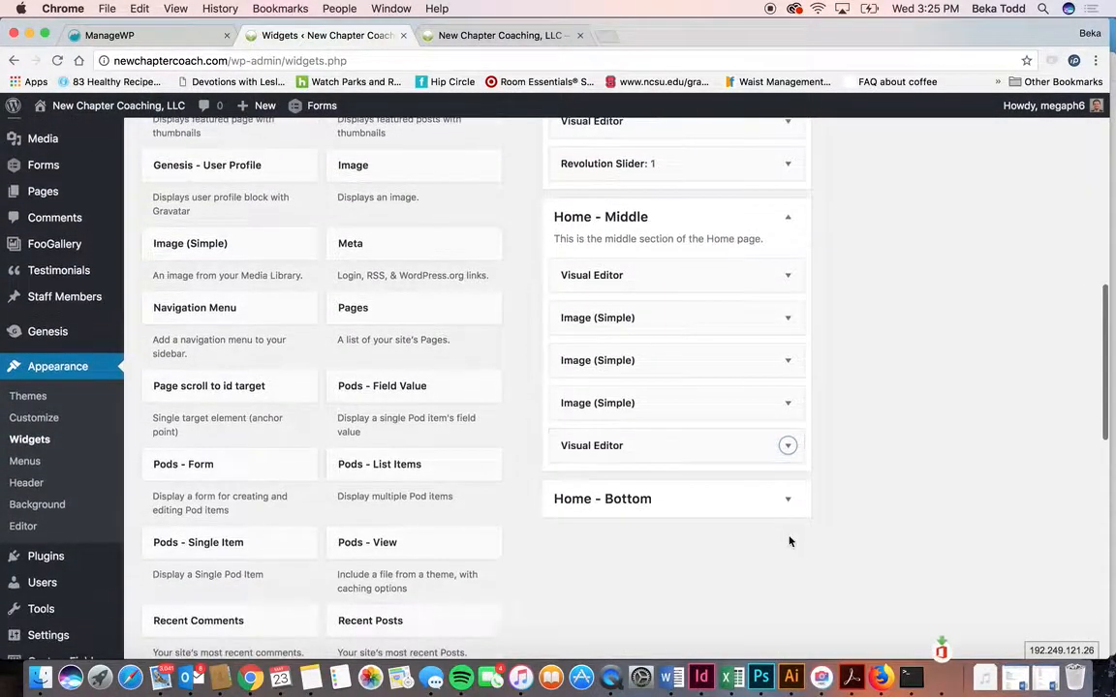
# - Check the image and settings of the second Image (Simple) widget in Home - Middle and collapse it
pyautogui.click(788, 360)
pyautogui.scroll(-5, 713, 539)
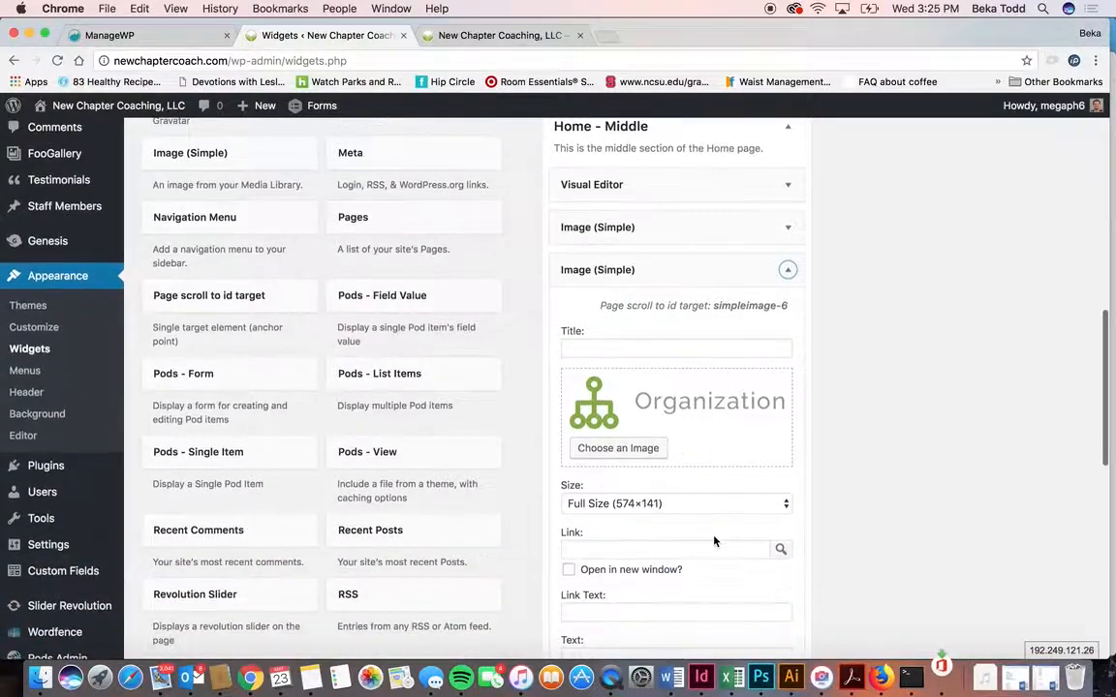
pyautogui.scroll(-6, 714, 539)
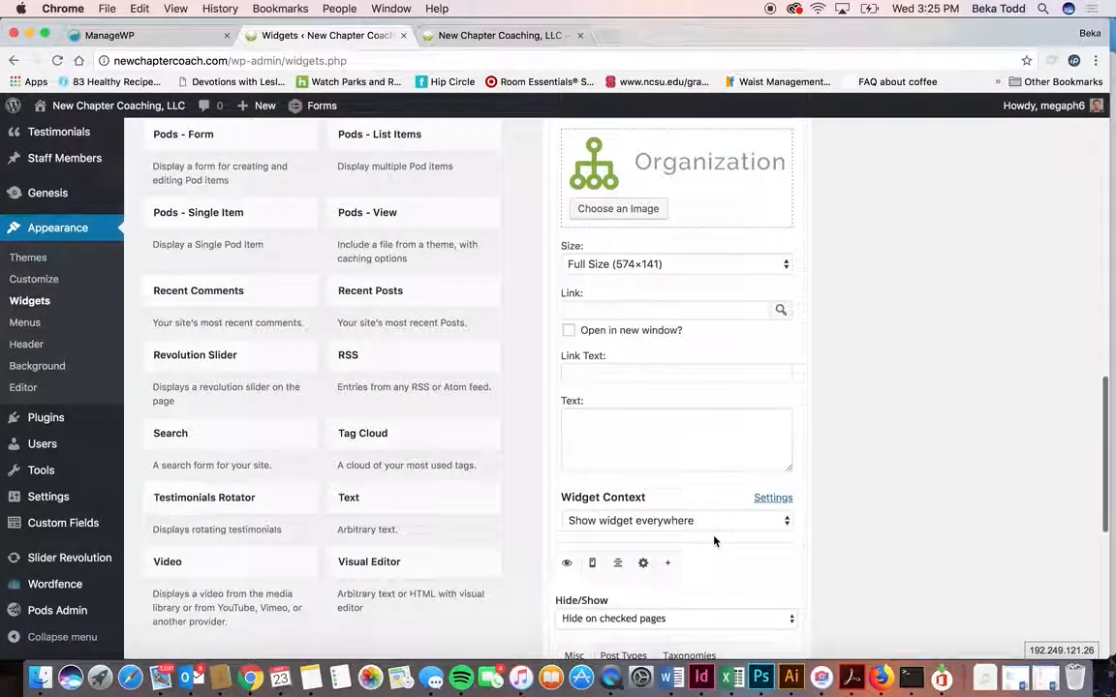
pyautogui.scroll(3, 714, 541)
pyautogui.scroll(6, 715, 540)
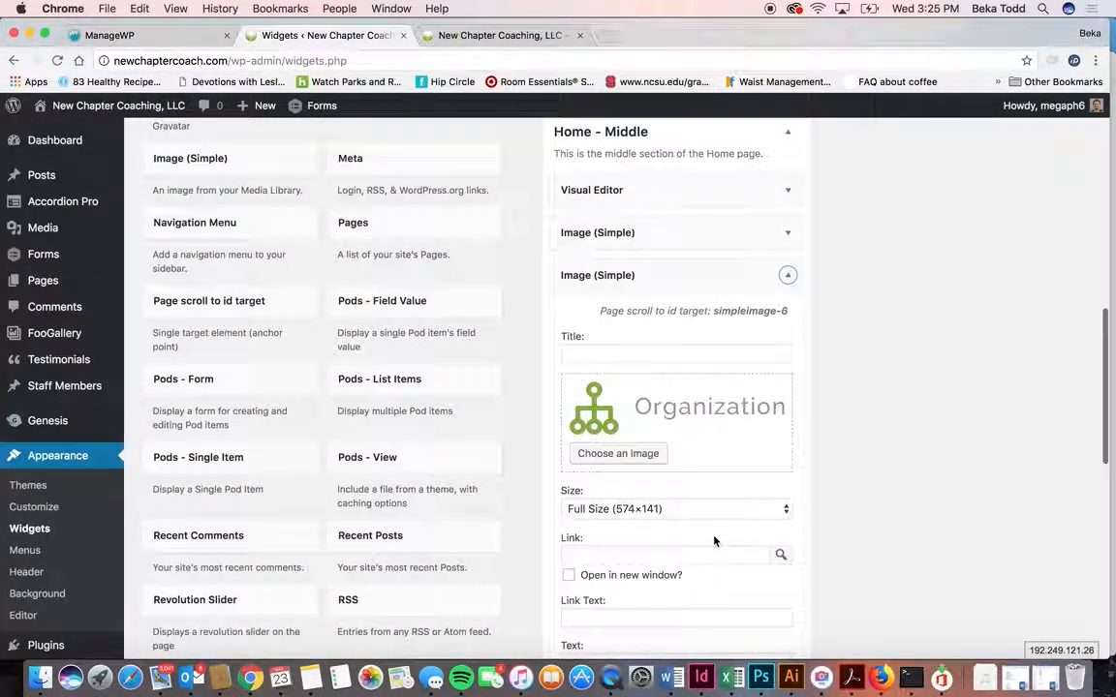
pyautogui.click(787, 279)
# - Expand the Home - Bottom widget area and review its Image (Simple) widget's picture, link and visibility settings
pyautogui.click(768, 414)
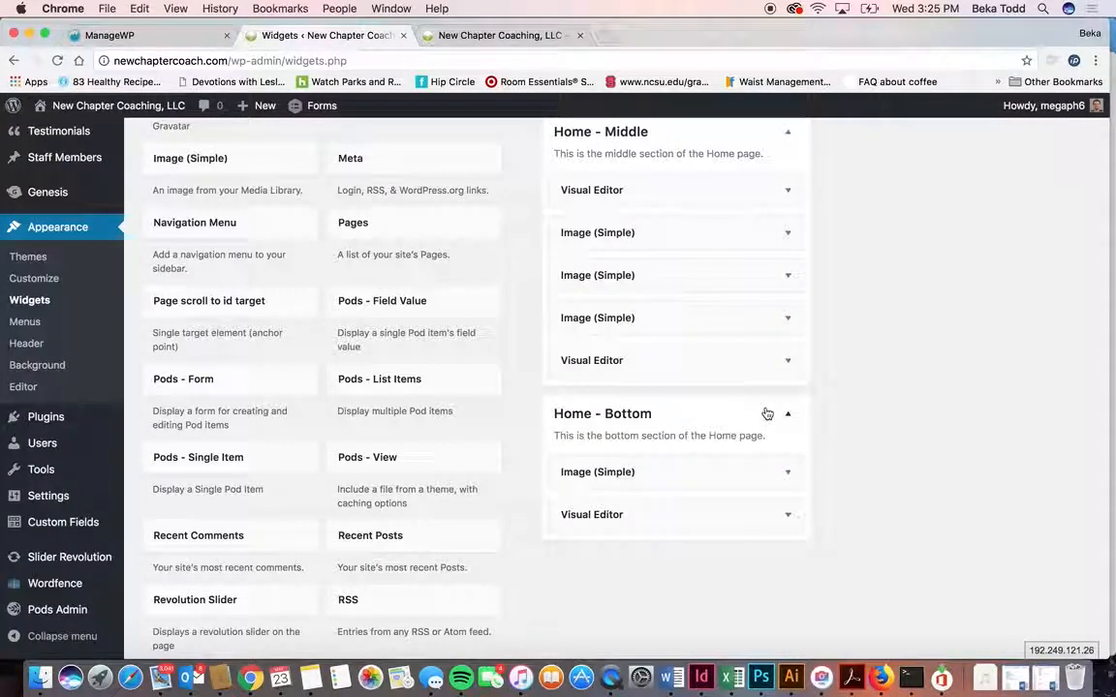
pyautogui.click(790, 473)
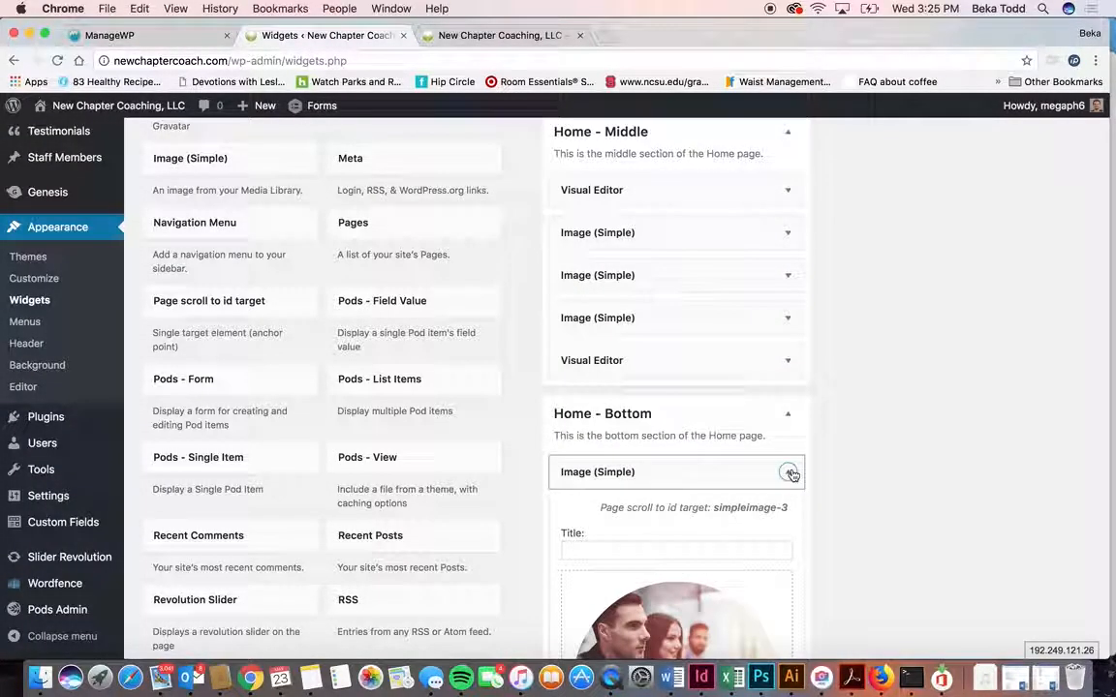
pyautogui.click(791, 473)
pyautogui.click(790, 474)
pyautogui.scroll(-3, 792, 476)
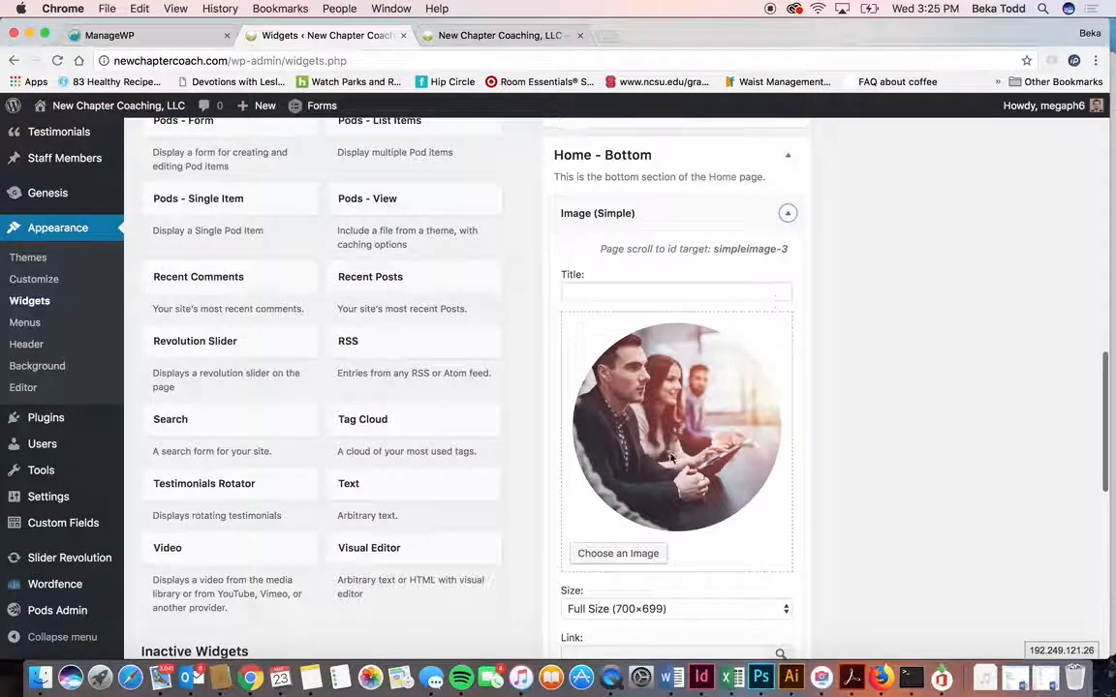
pyautogui.click(788, 215)
pyautogui.click(788, 215)
pyautogui.scroll(-5, 770, 446)
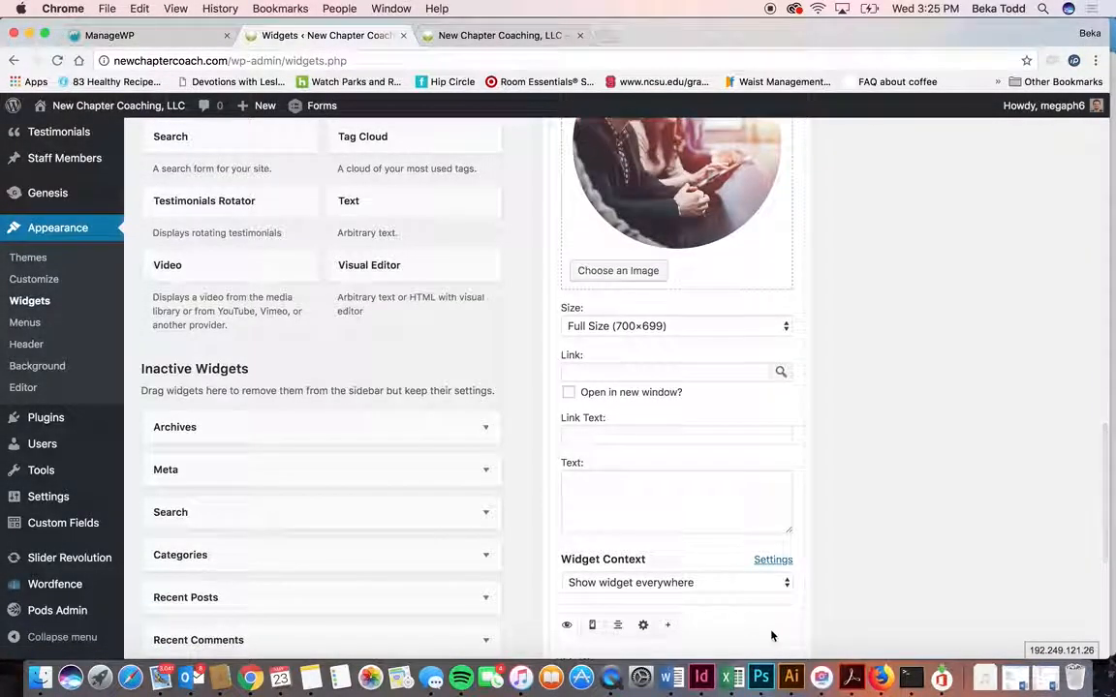
pyautogui.scroll(-5, 772, 635)
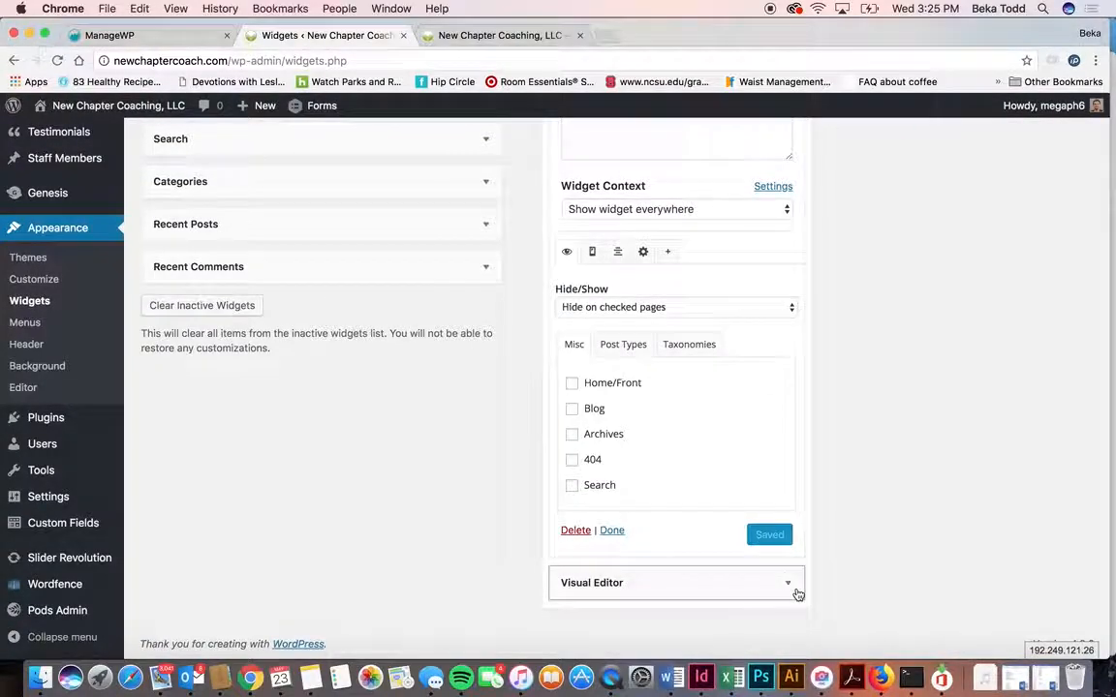
# - Open the Visual Editor widget in the Home - Bottom area and review its text
pyautogui.click(793, 585)
pyautogui.scroll(-5, 797, 591)
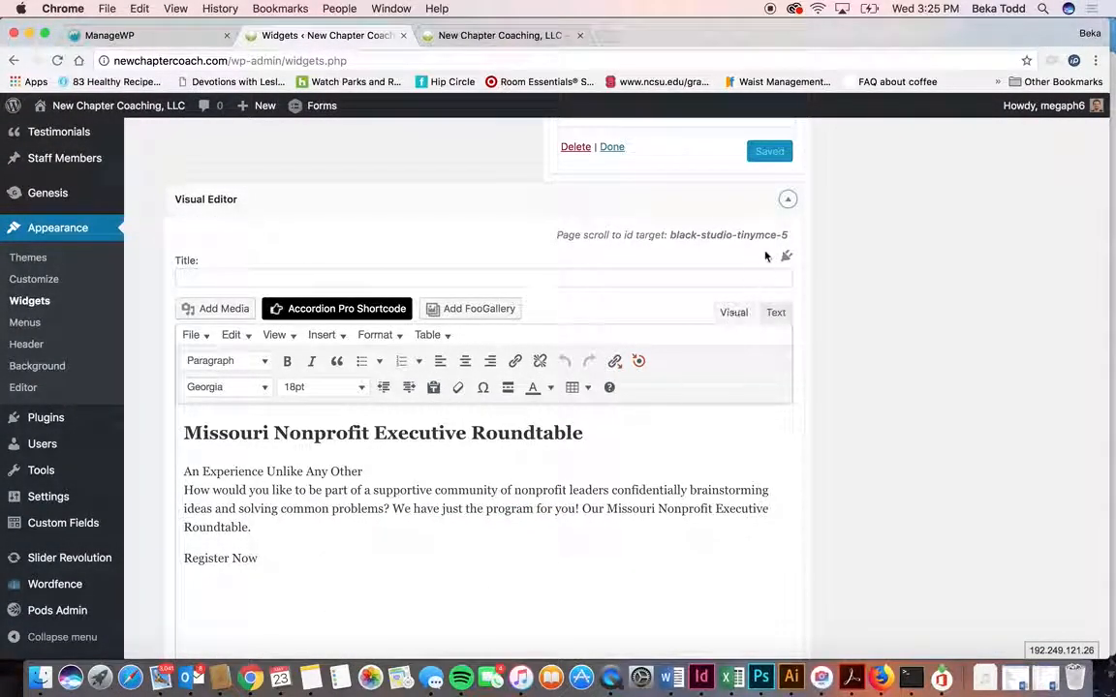
pyautogui.scroll(15, 911, 276)
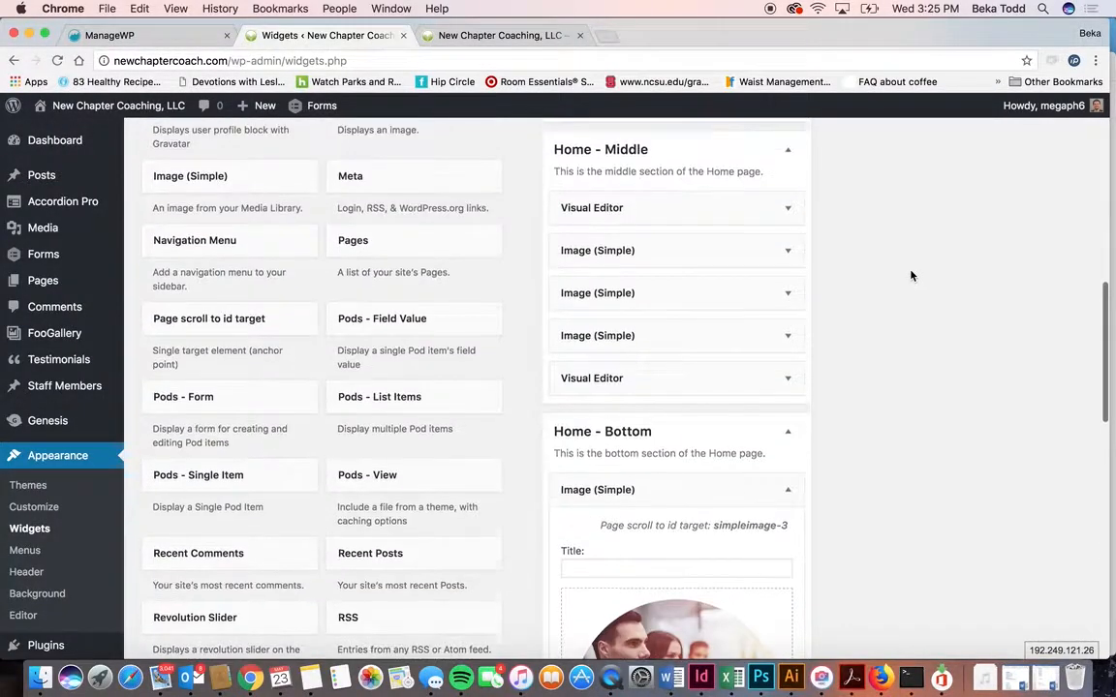
# - Expand the Footer 1 widget area and check the content of its Call In Visual Editor widget
pyautogui.scroll(10, 911, 276)
pyautogui.click(951, 363)
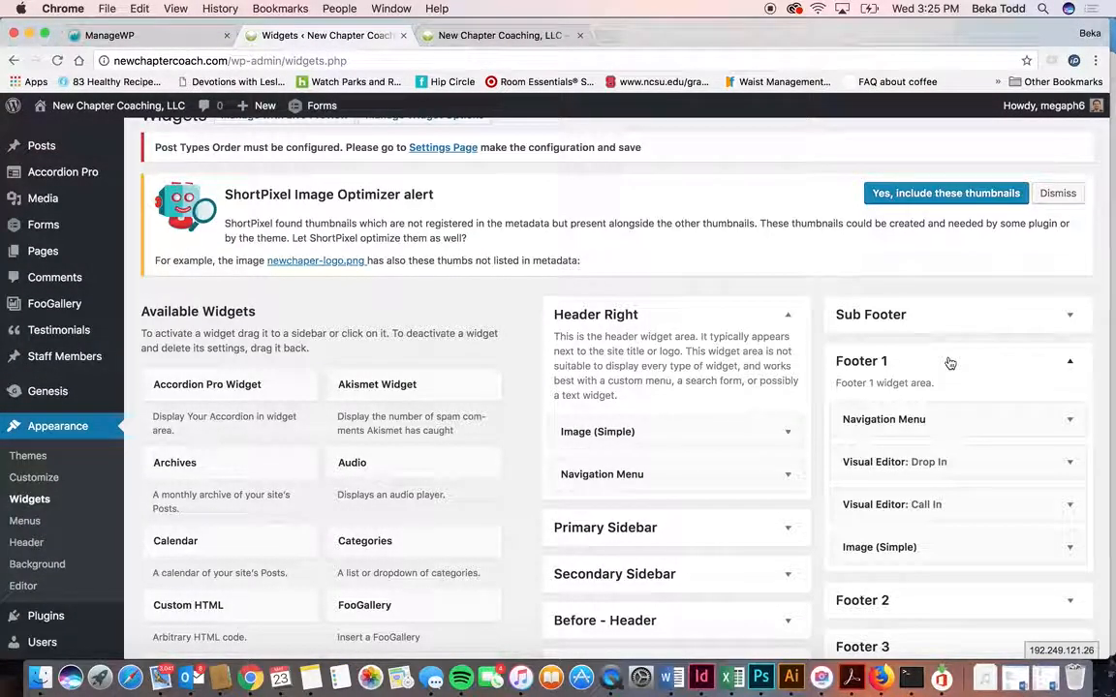
pyautogui.click(1068, 505)
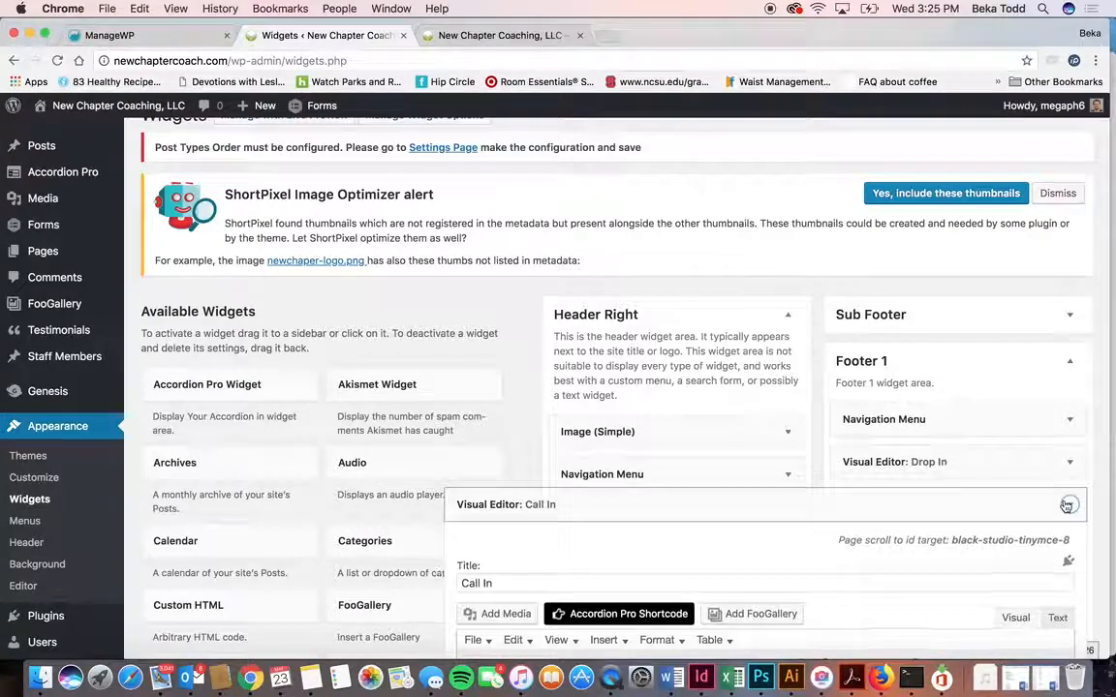
pyautogui.scroll(-2, 1065, 507)
pyautogui.scroll(-1, 1066, 506)
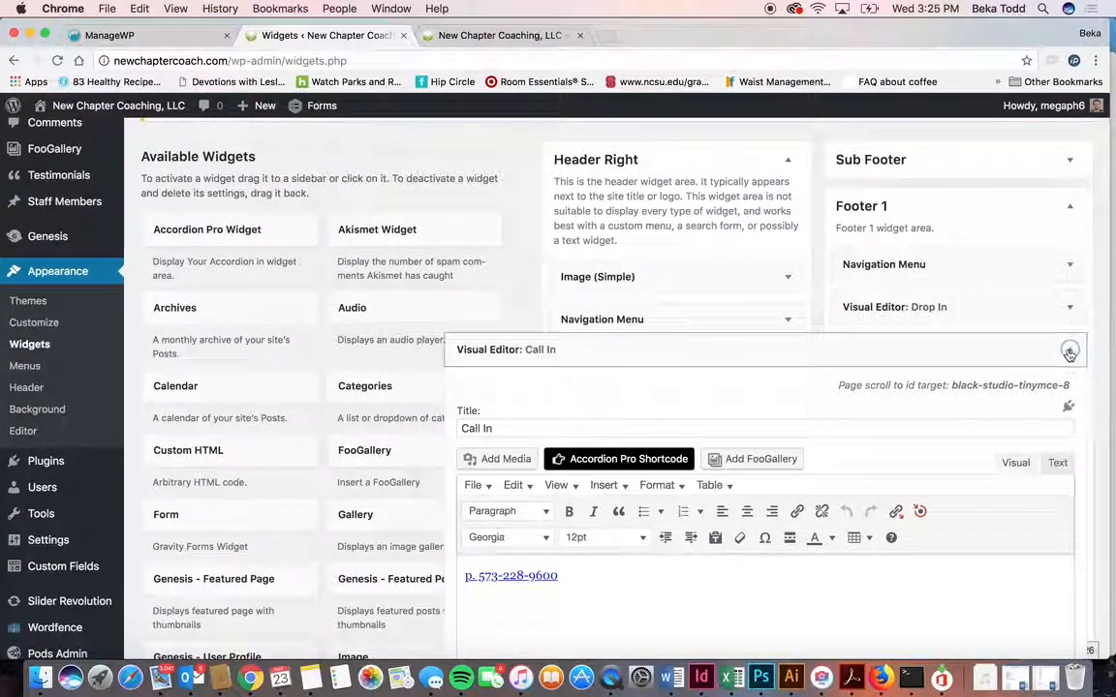
pyautogui.click(1069, 349)
# - Check the Drop In Visual Editor widget and the Image (Simple) widget in the Footer 1 area, collapsing each one
pyautogui.click(1070, 308)
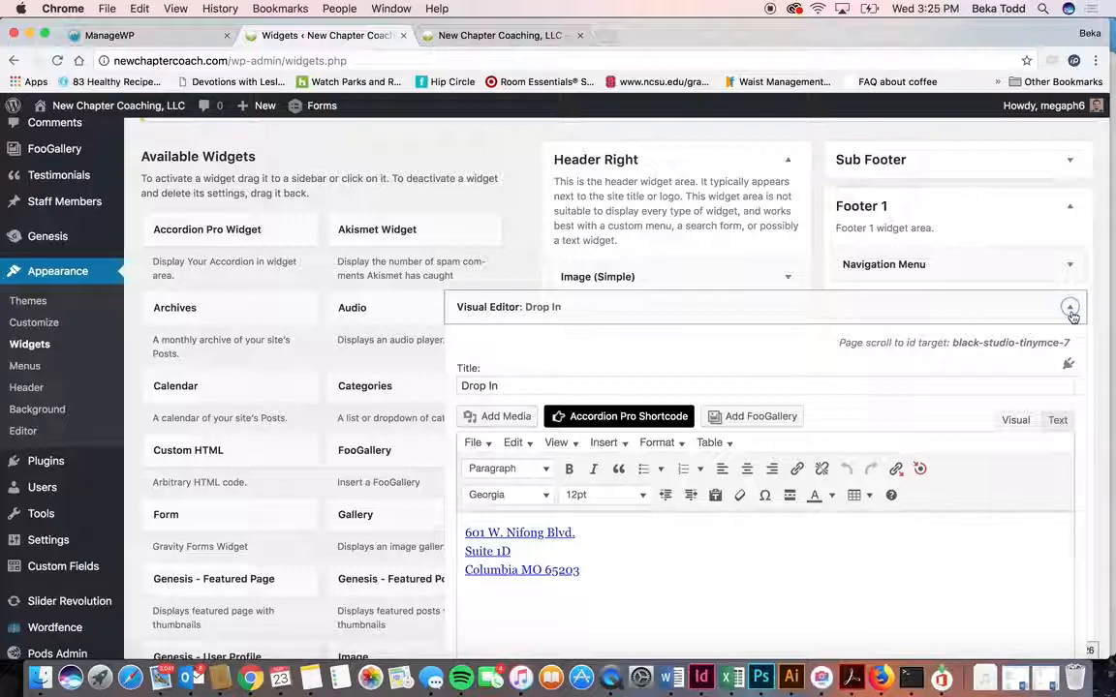
pyautogui.click(1070, 310)
pyautogui.scroll(-2, 1072, 312)
pyautogui.click(1071, 319)
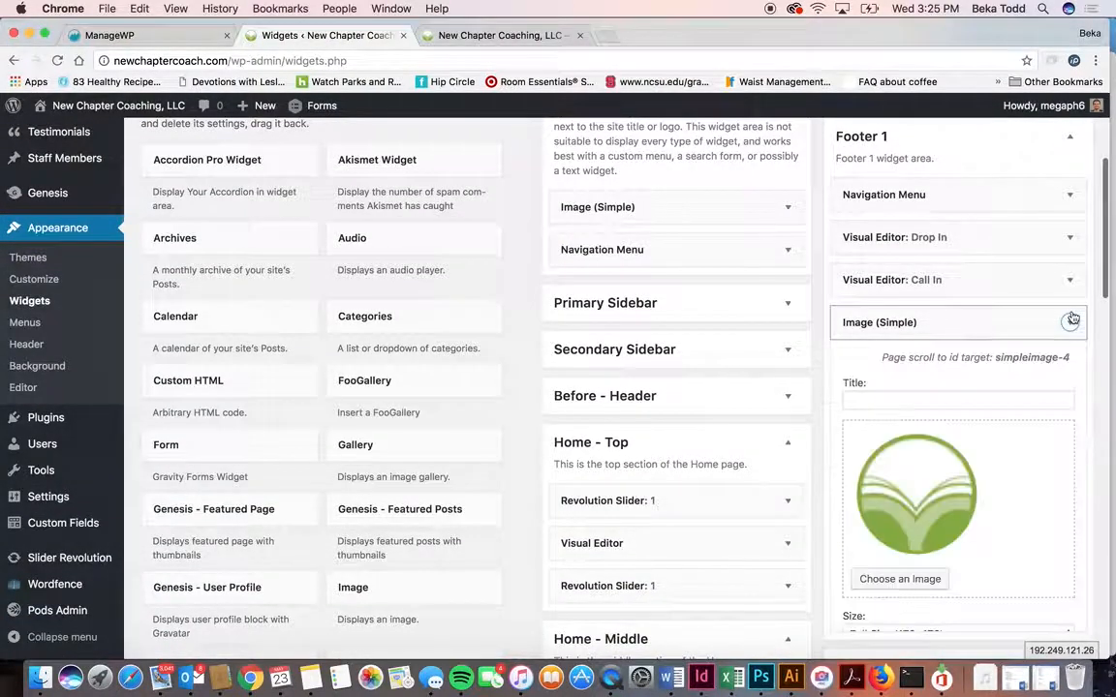
pyautogui.click(1071, 320)
pyautogui.scroll(3, 632, 316)
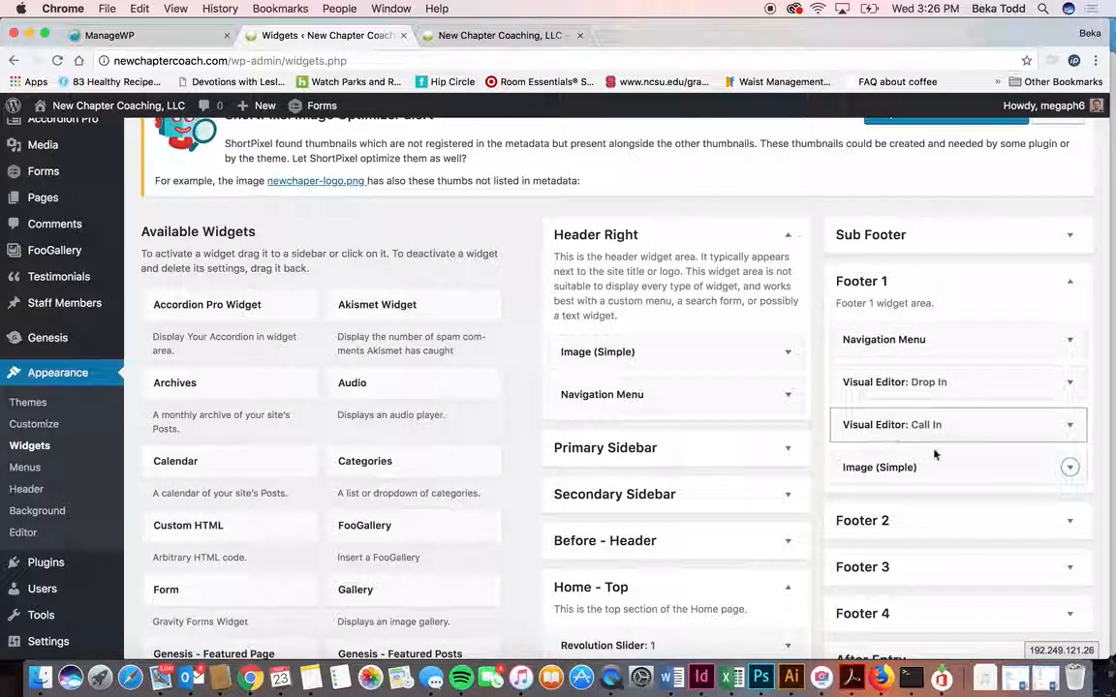
# - Reopen Footer 1's Image (Simple) widget and review its settings down to the page visibility options
pyautogui.click(1069, 467)
pyautogui.scroll(-5, 1071, 474)
pyautogui.scroll(-10, 1073, 474)
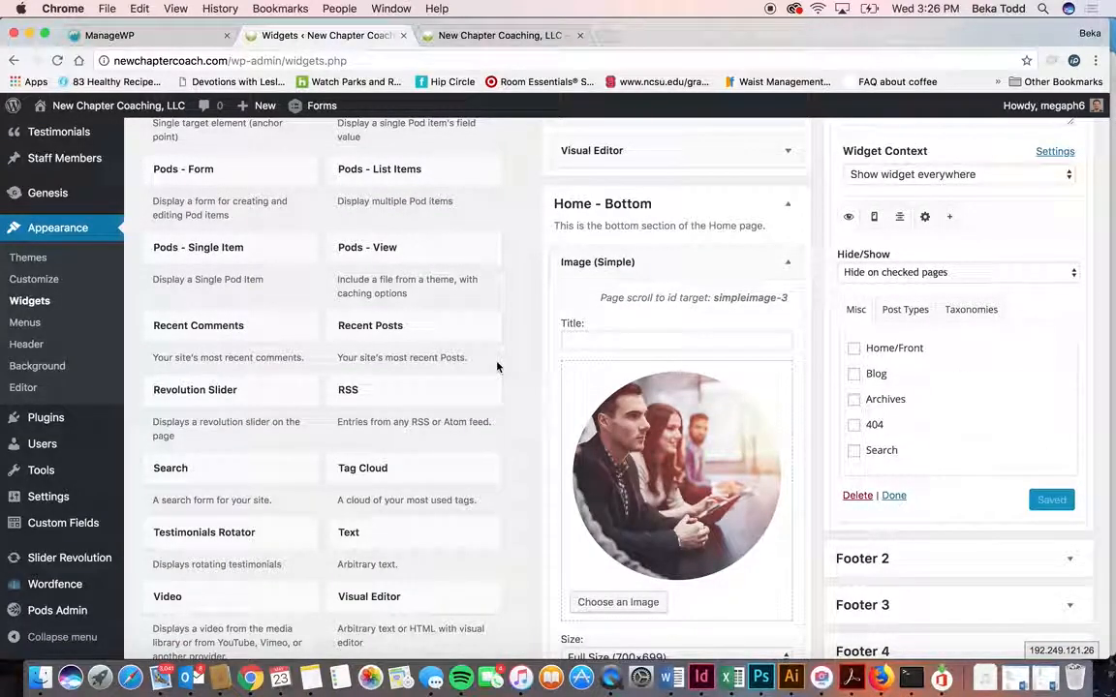
# - Try assigning the Pods - Single Item widget to the Before - Header area, and cancel without adding it
pyautogui.click(228, 264)
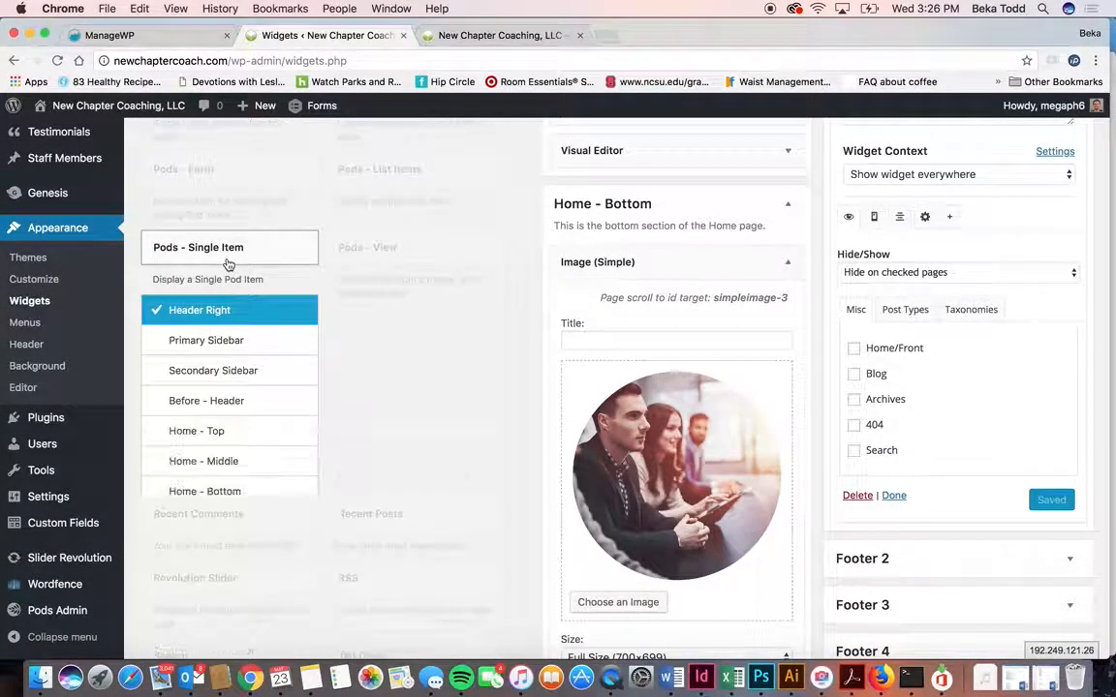
pyautogui.click(230, 399)
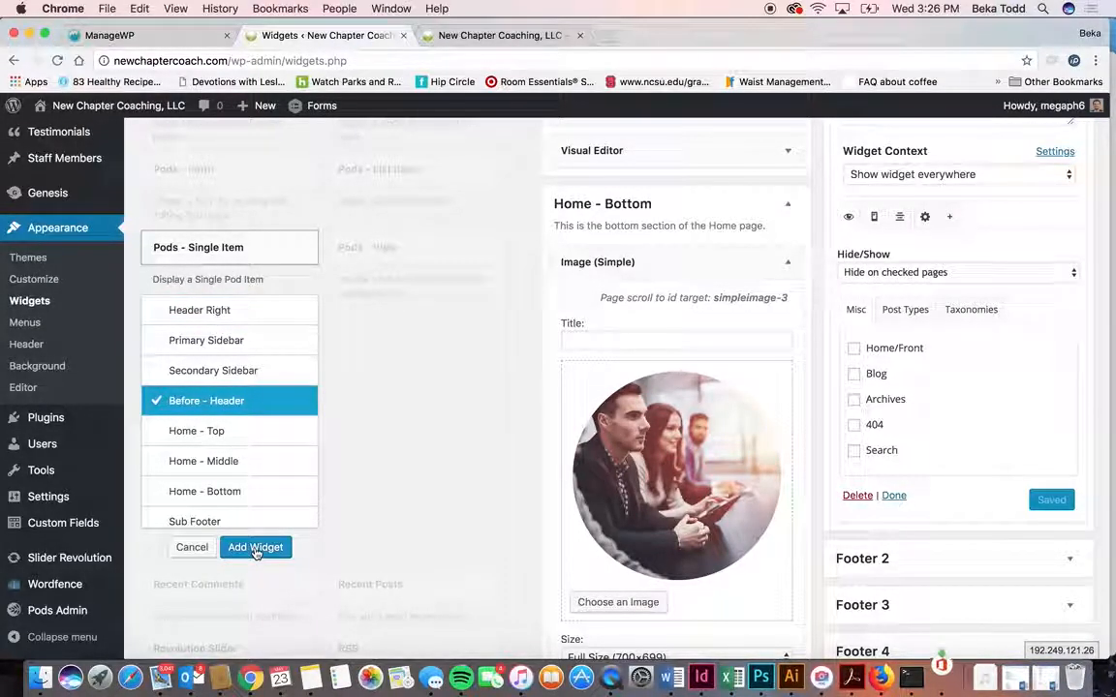
pyautogui.click(788, 263)
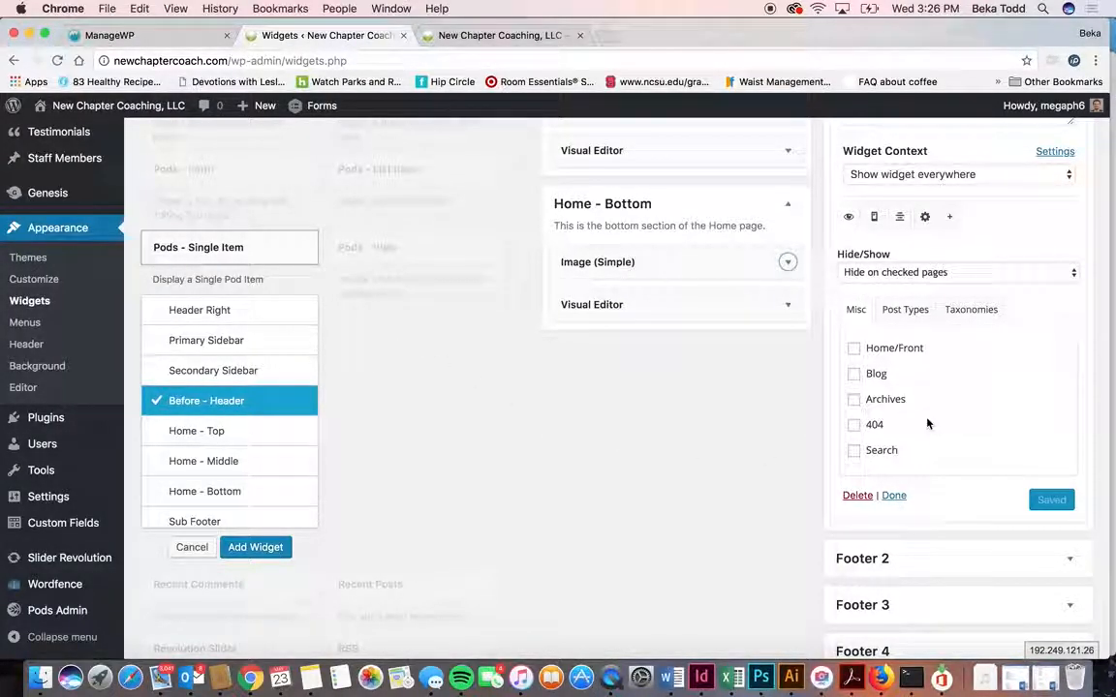
pyautogui.click(192, 547)
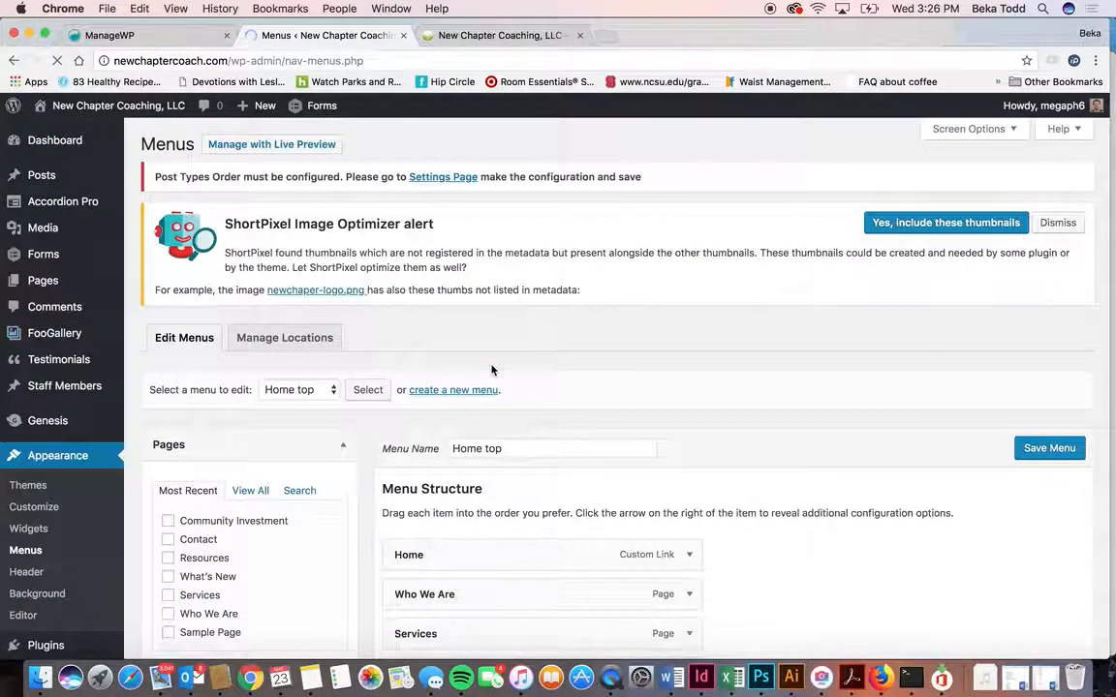
# - Check which menus can be selected for editing and review the structure of the Home top menu
pyautogui.scroll(-3, 492, 371)
pyautogui.click(310, 271)
pyautogui.click(310, 270)
pyautogui.scroll(-4, 632, 385)
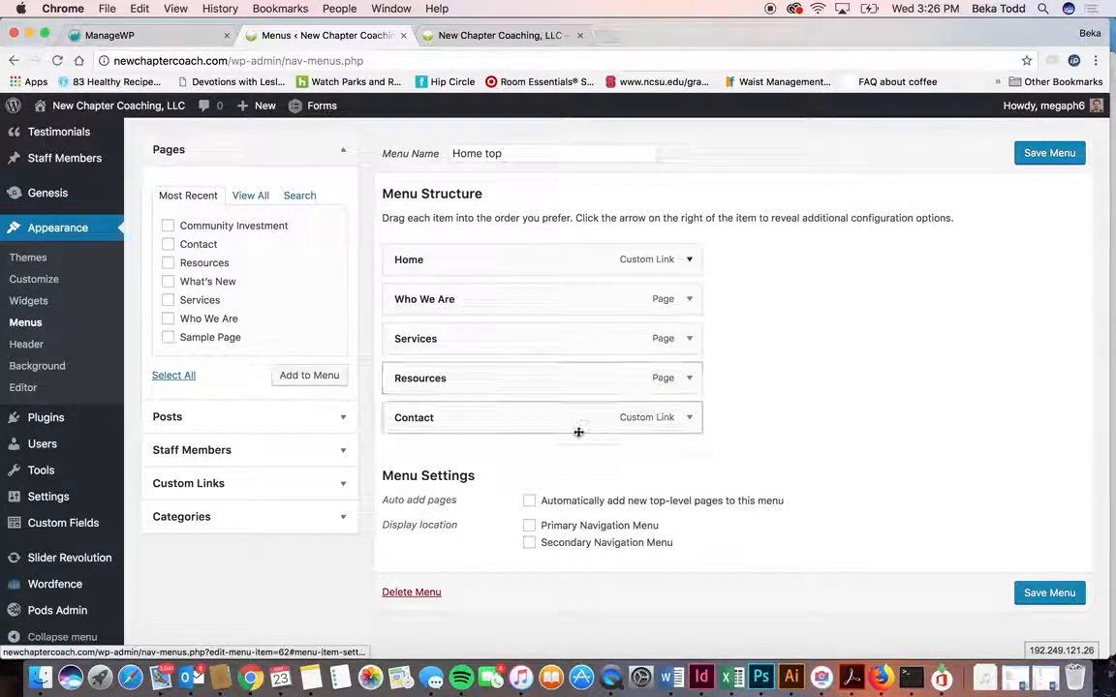
# - Expand the Contact menu item to check its link URL, and view the contact section on the live home page
pyautogui.click(686, 416)
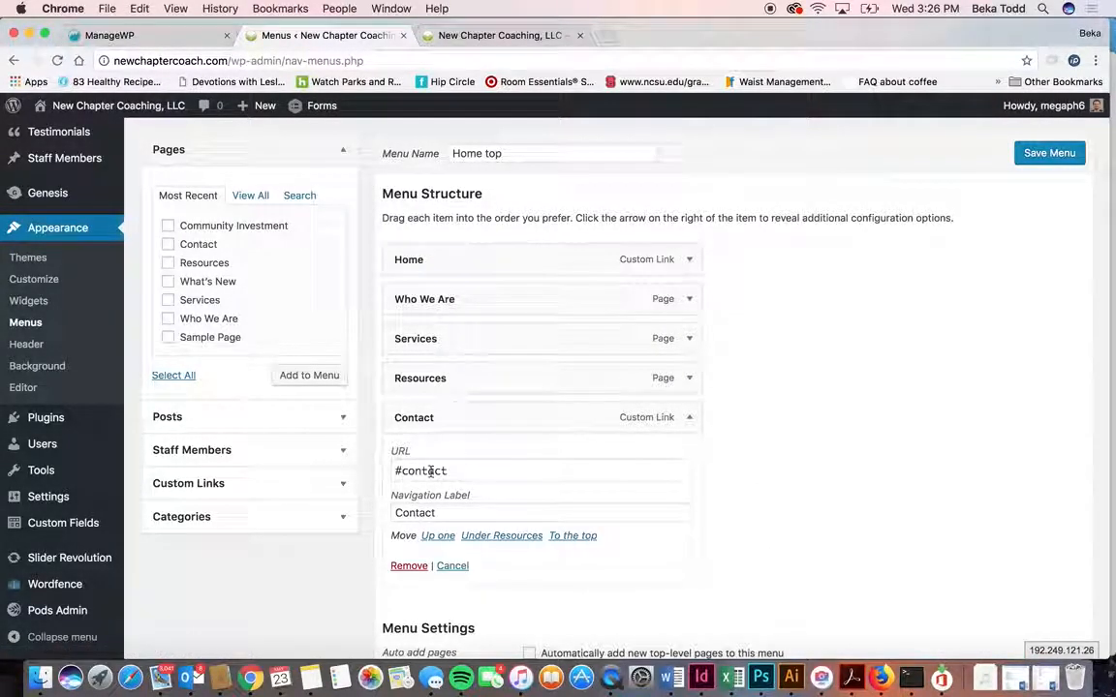
pyautogui.click(494, 35)
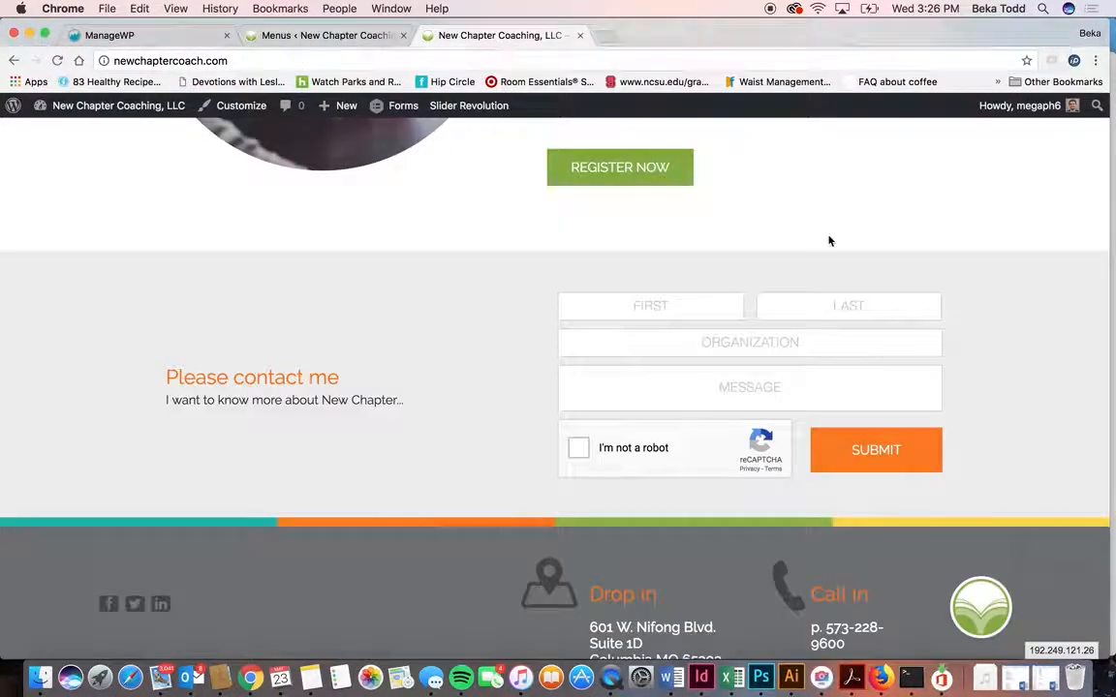
pyautogui.scroll(1, 818, 236)
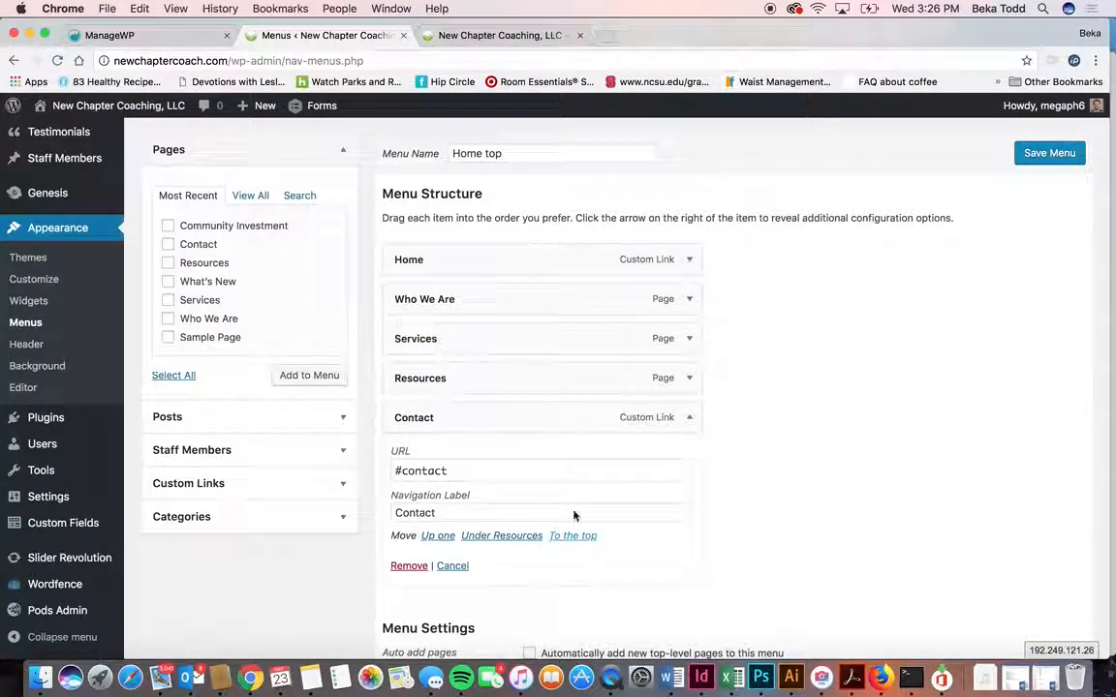
# - Collapse the Contact menu item and compare the Home top menu with the navigation on the live home page
pyautogui.click(692, 422)
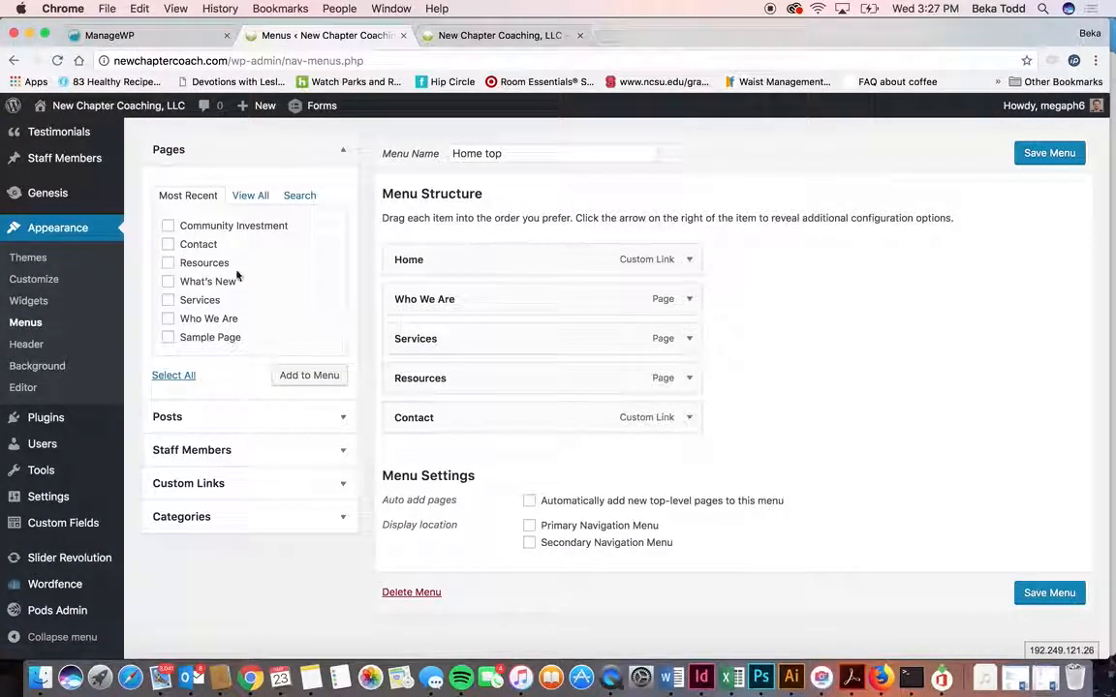
pyautogui.click(498, 35)
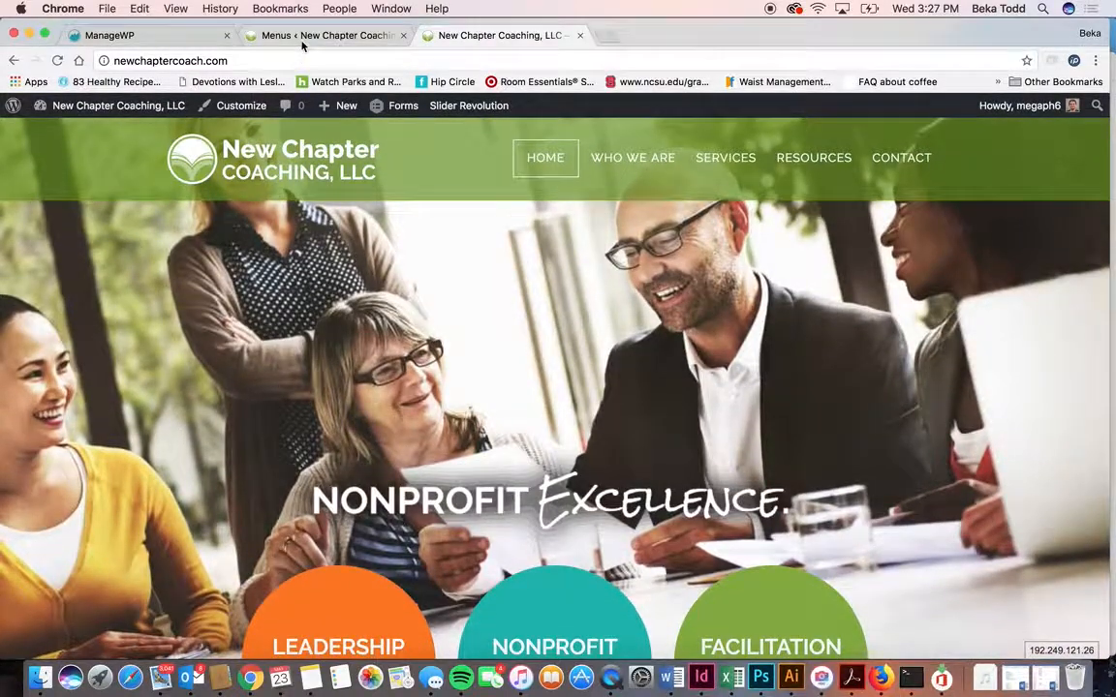
pyautogui.click(275, 39)
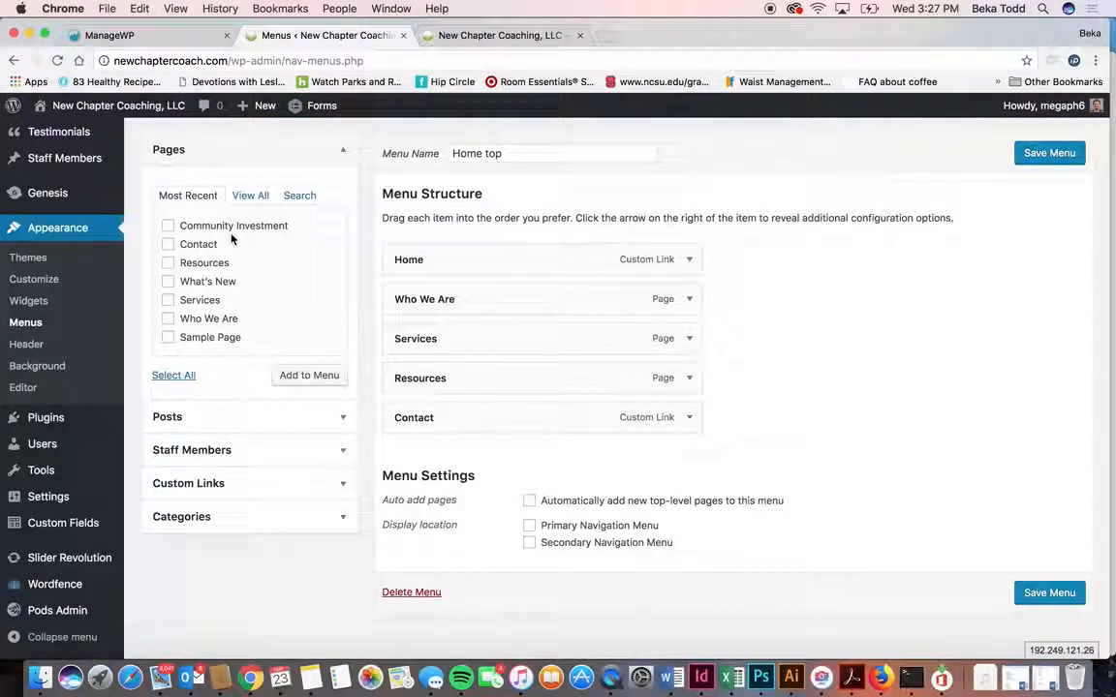
# - Try nesting the Community Investment page under Who We Are in the Home top menu, and remove the item again
pyautogui.click(300, 376)
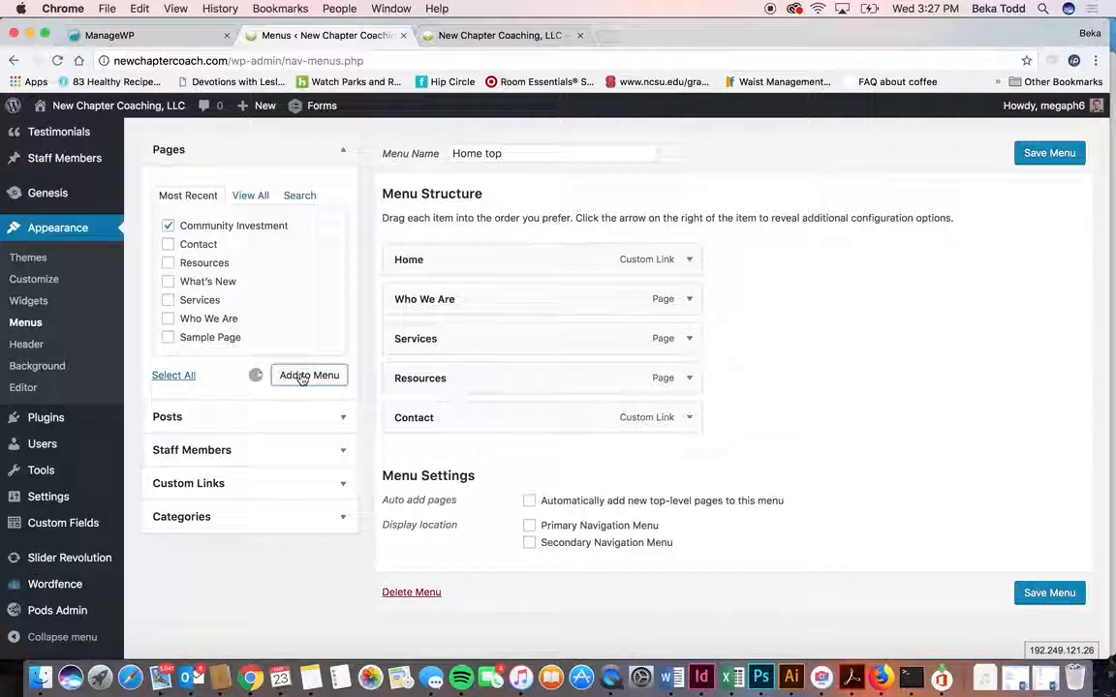
pyautogui.moveTo(575, 464); pyautogui.dragTo(605, 347)
pyautogui.click(713, 338)
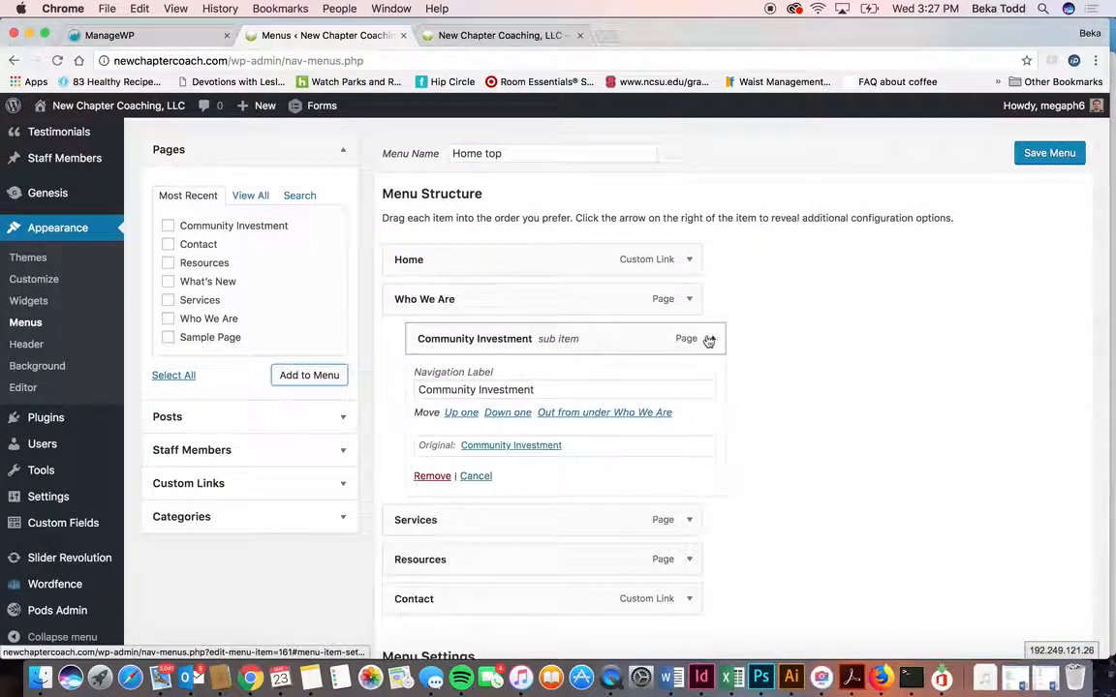
pyautogui.tripleClick(496, 391)
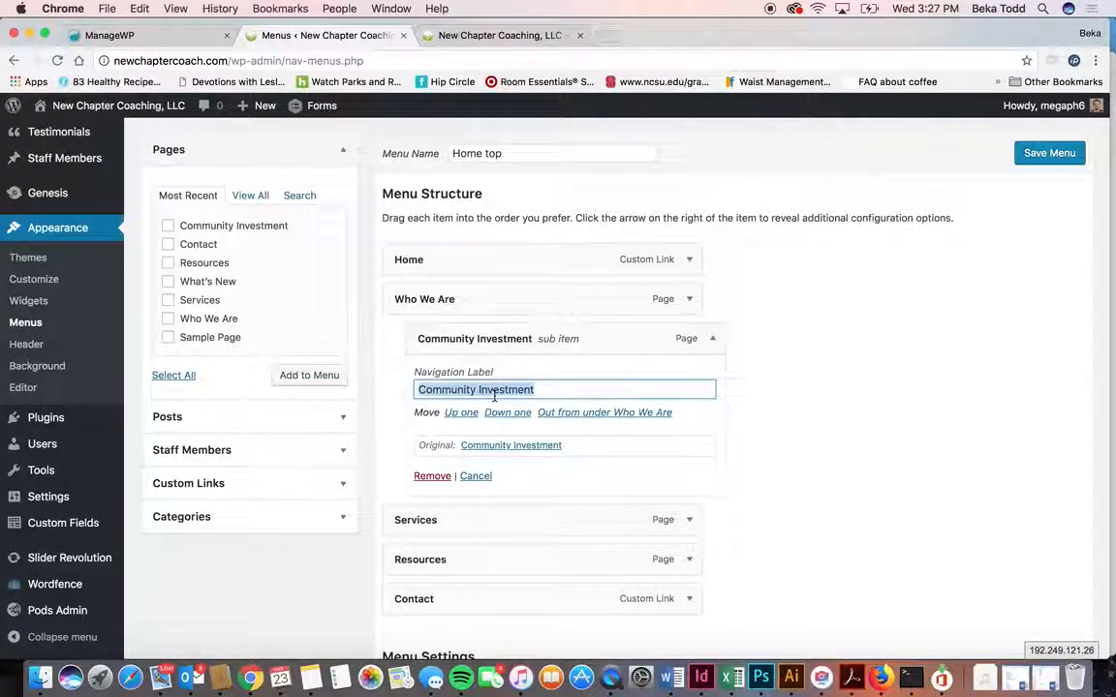
pyautogui.click(433, 475)
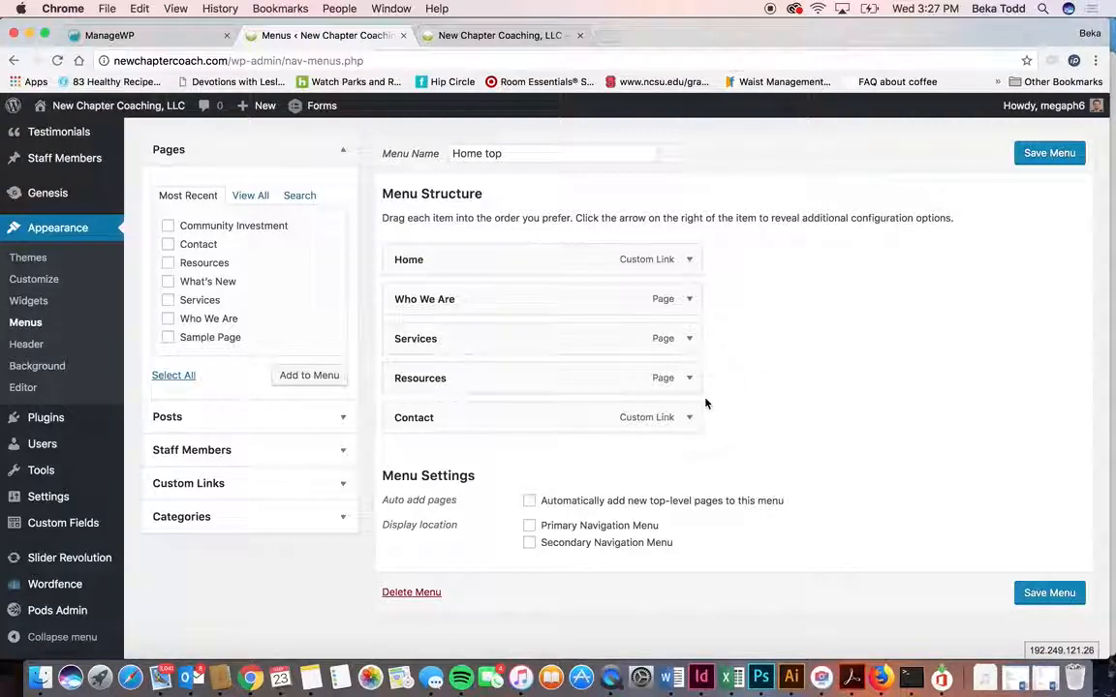
# - Check the URL and link text fields available for adding a custom link to the Home top menu
pyautogui.click(291, 501)
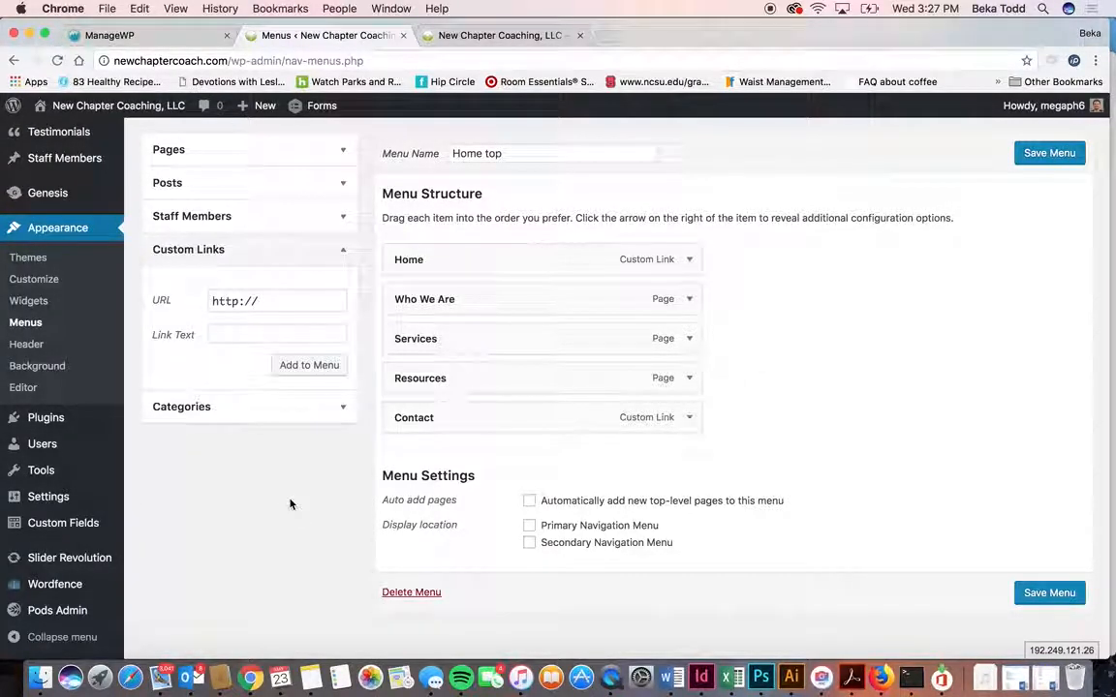
pyautogui.moveTo(268, 301); pyautogui.dragTo(165, 291)
pyautogui.click(226, 334)
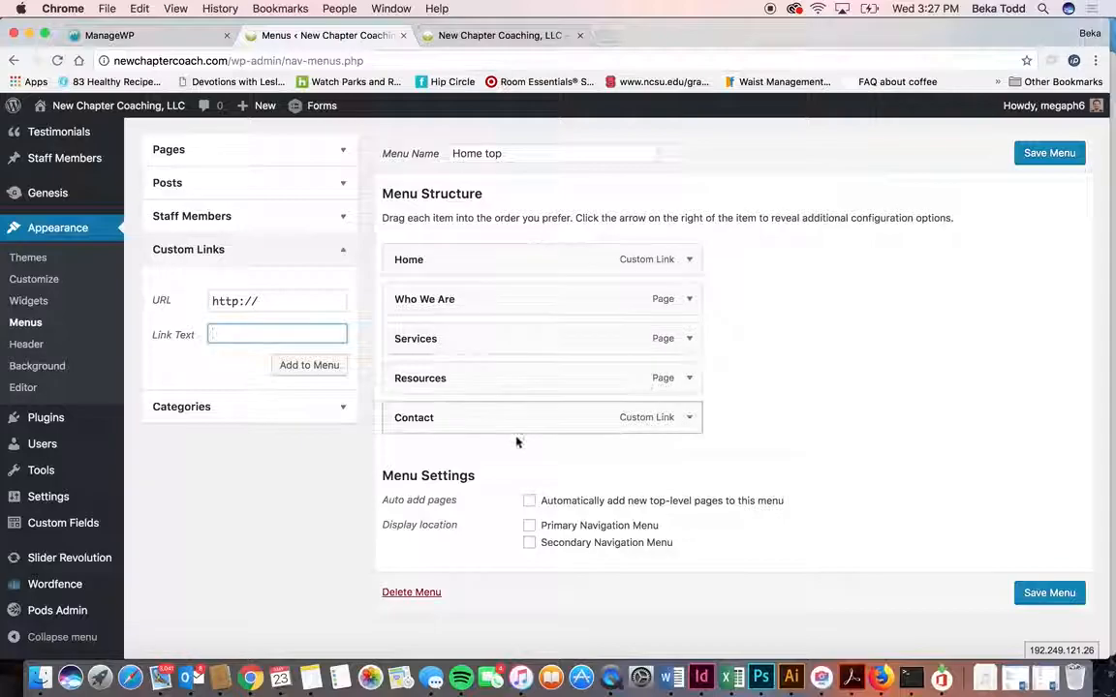
# - Load the social Media menu for editing, leaving the Home top menu without saving
pyautogui.scroll(5, 441, 193)
pyautogui.click(320, 311)
pyautogui.click(345, 324)
pyautogui.click(368, 311)
pyautogui.click(674, 242)
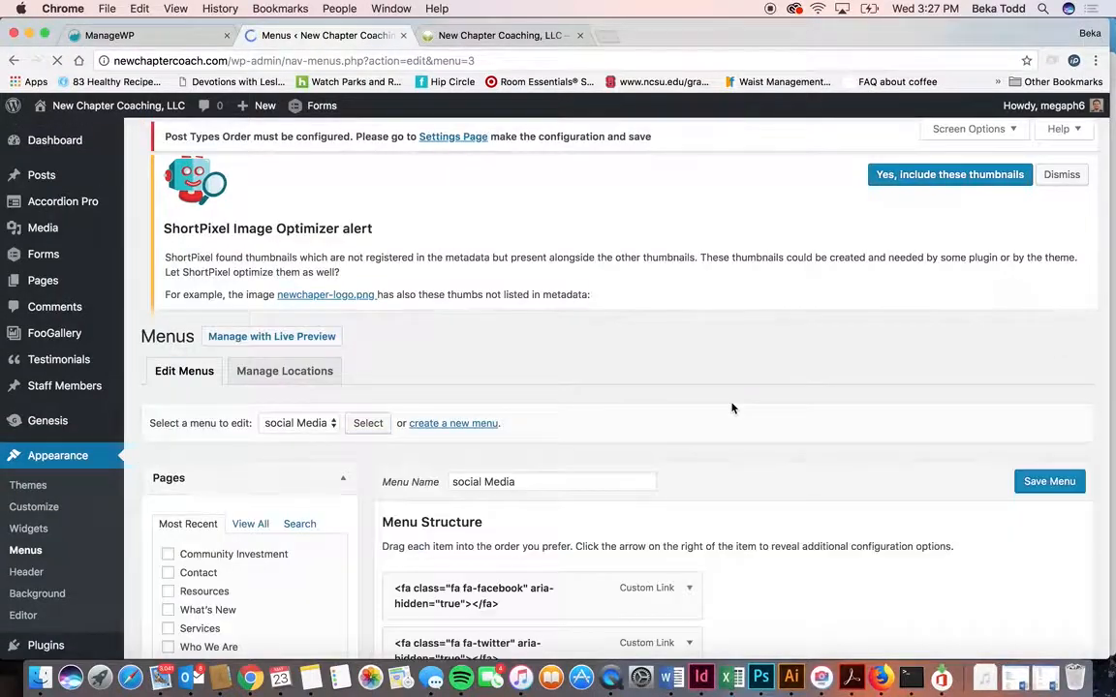
pyautogui.scroll(-3, 731, 407)
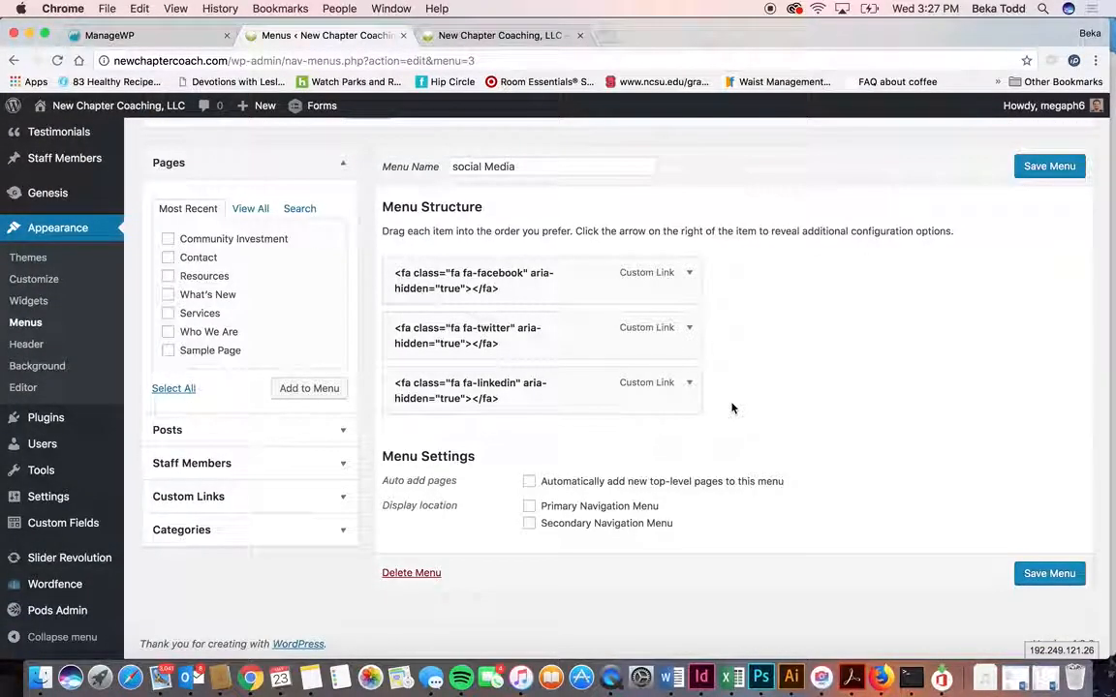
# - Check the Facebook menu item's link URL and copy its navigation label code
pyautogui.click(686, 289)
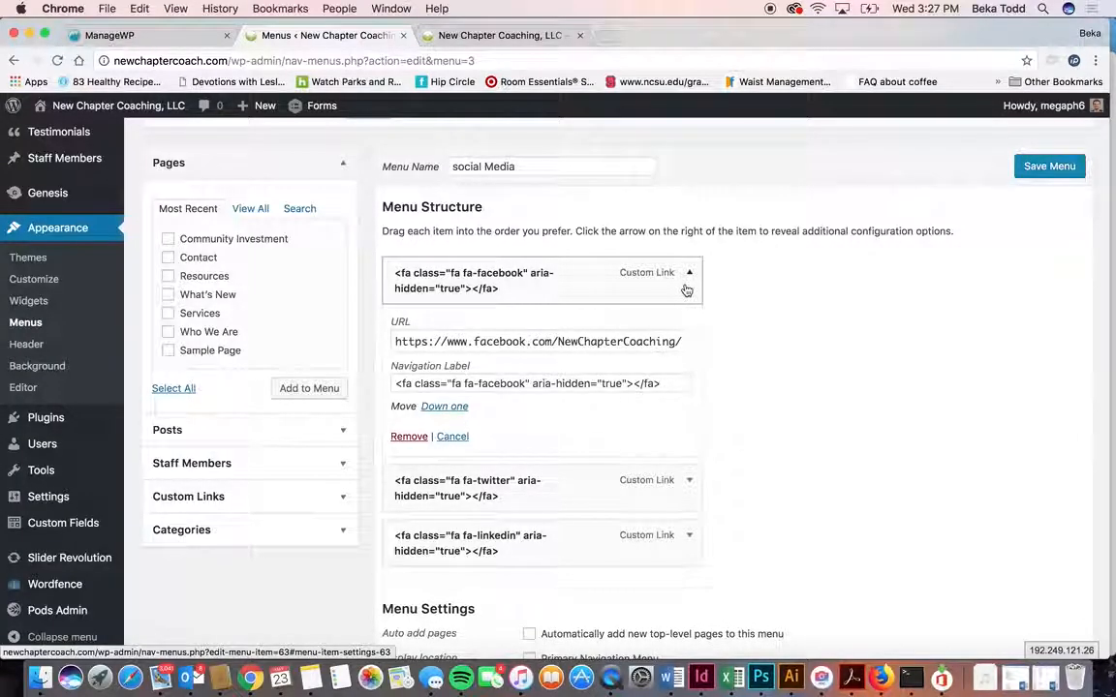
pyautogui.tripleClick(618, 343)
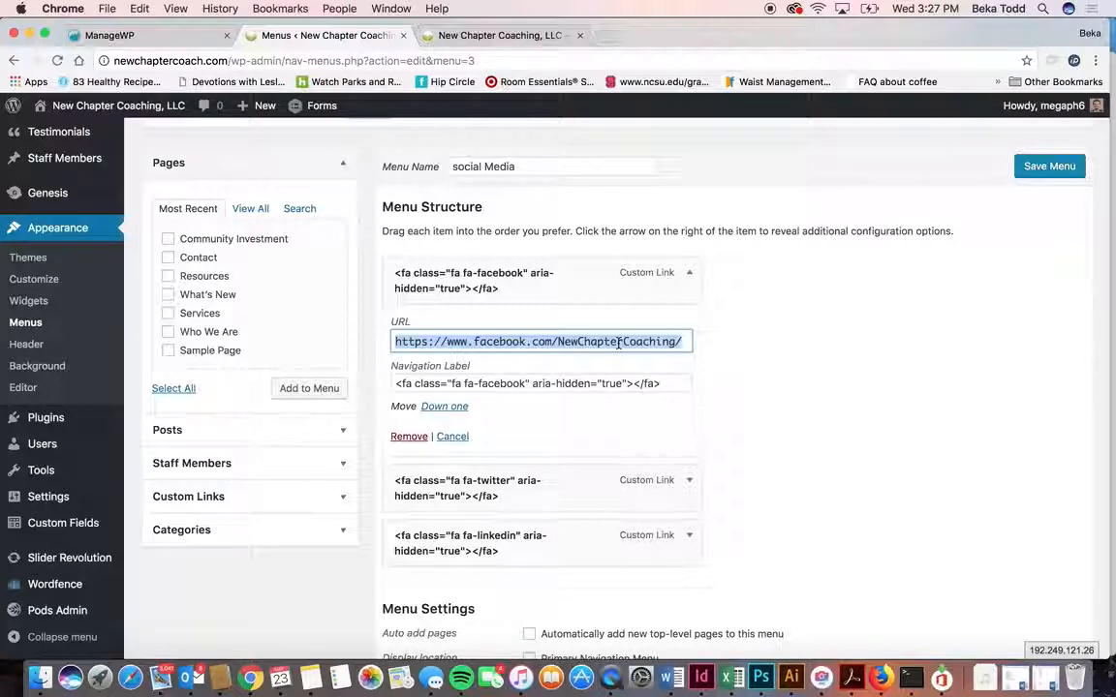
pyautogui.click(611, 384)
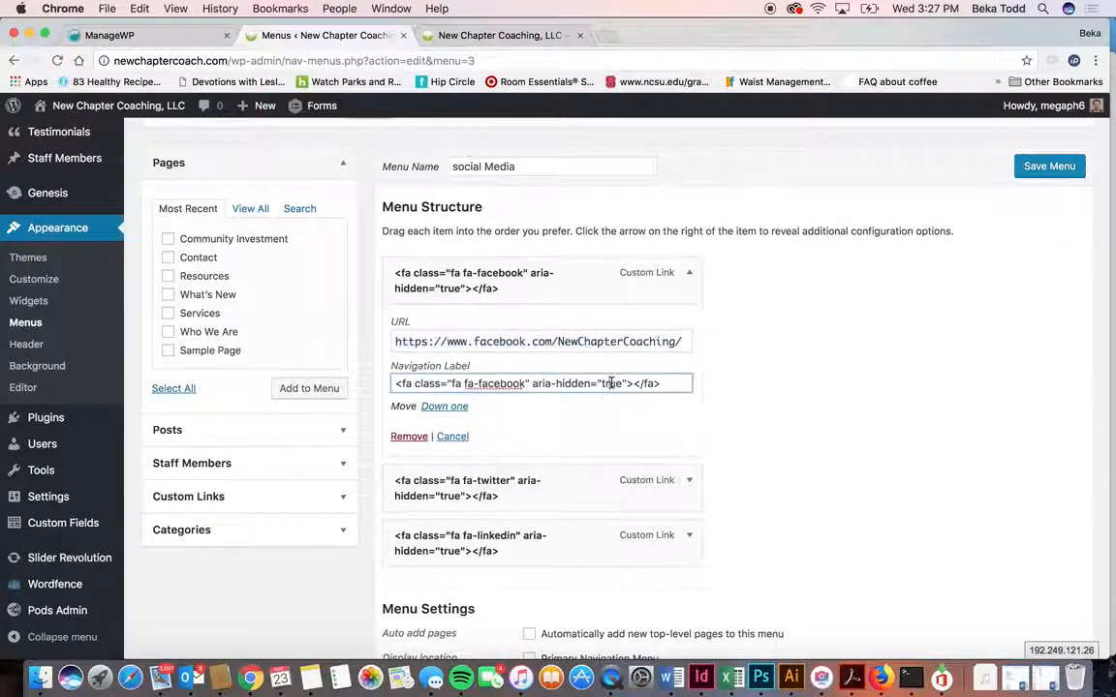
pyautogui.tripleClick(611, 384)
pyautogui.press('super+c')
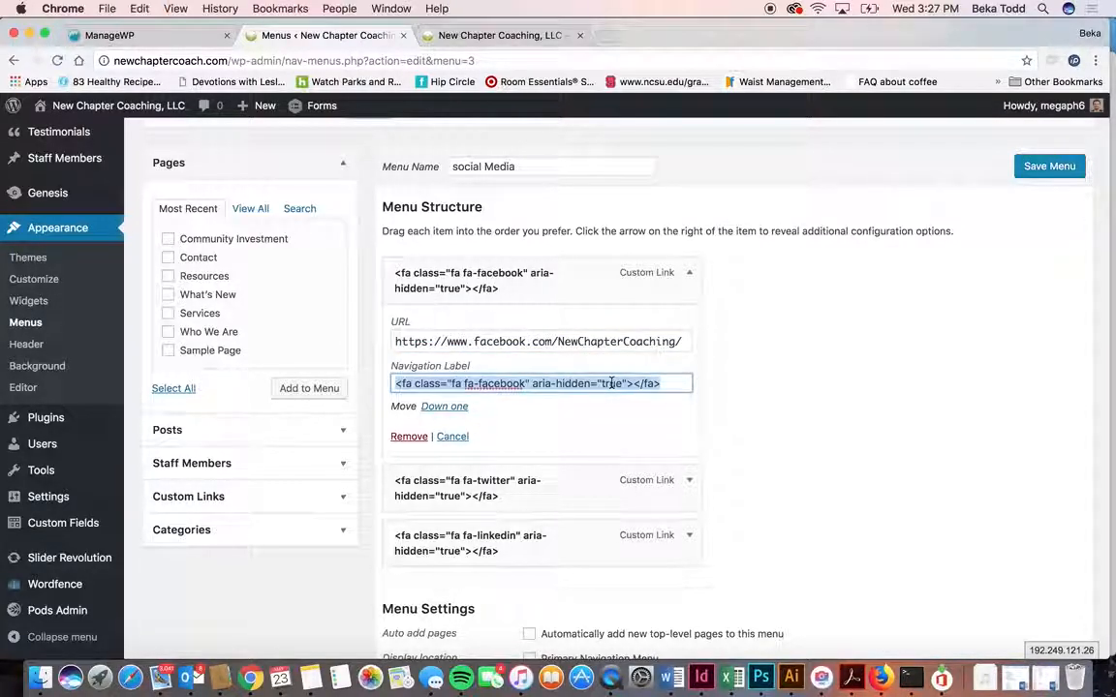
pyautogui.click(689, 274)
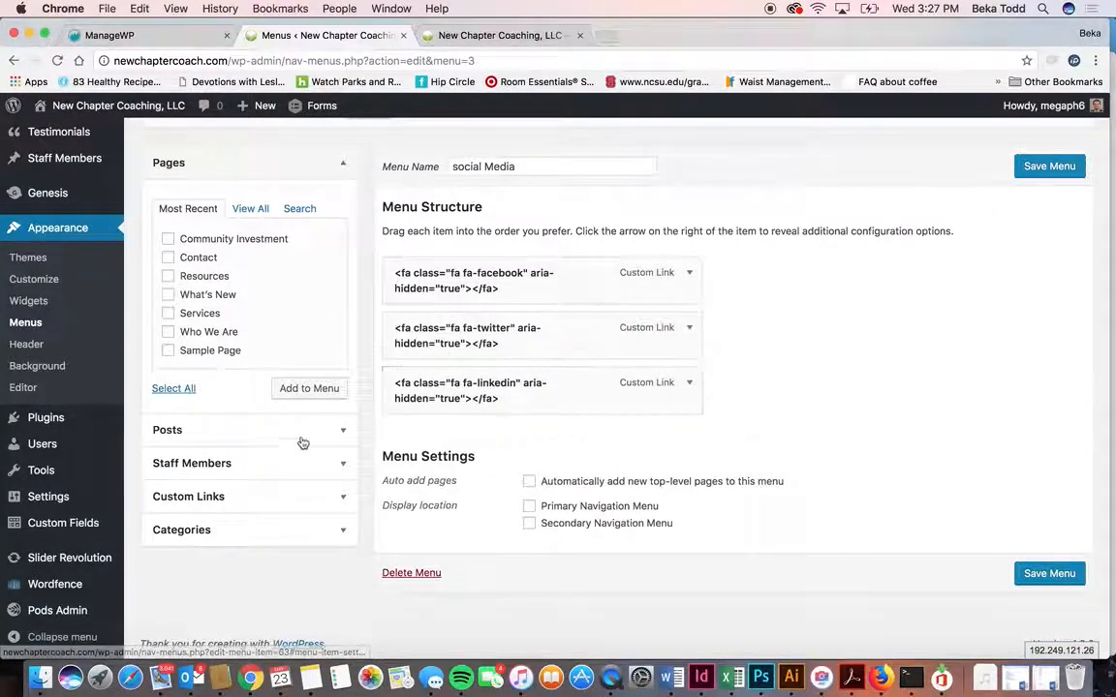
# - Paste the copied icon code as a new custom link's text and replace "facebook" with "instagram" in it
pyautogui.click(309, 496)
pyautogui.click(296, 346)
pyautogui.press('super+v')
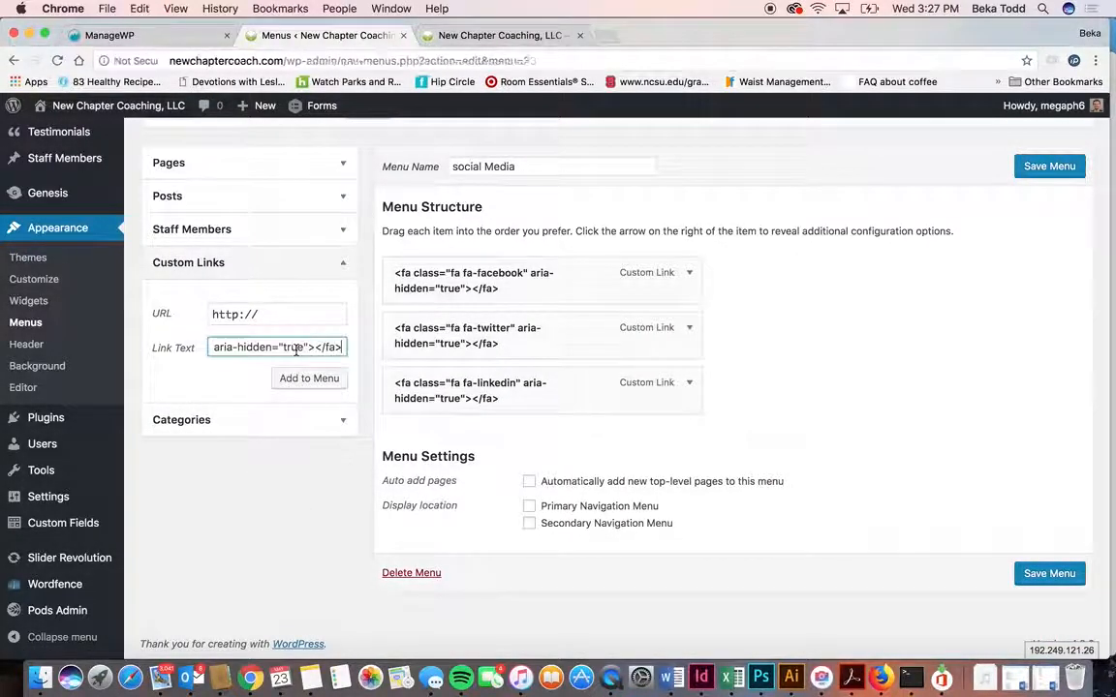
pyautogui.press('Left')
pyautogui.press('Left')
pyautogui.press('Left')
pyautogui.press('Left')
pyautogui.press('Left')
pyautogui.press('Left')
pyautogui.press('Left')
pyautogui.press('Left')
pyautogui.press('Left')
pyautogui.press('Left')
pyautogui.press('Left')
pyautogui.press('Left')
pyautogui.press('Left')
pyautogui.press('Left')
pyautogui.press('Left')
pyautogui.press('Left')
pyautogui.press('Left')
pyautogui.press('Left')
pyautogui.press('Left')
pyautogui.press('Left')
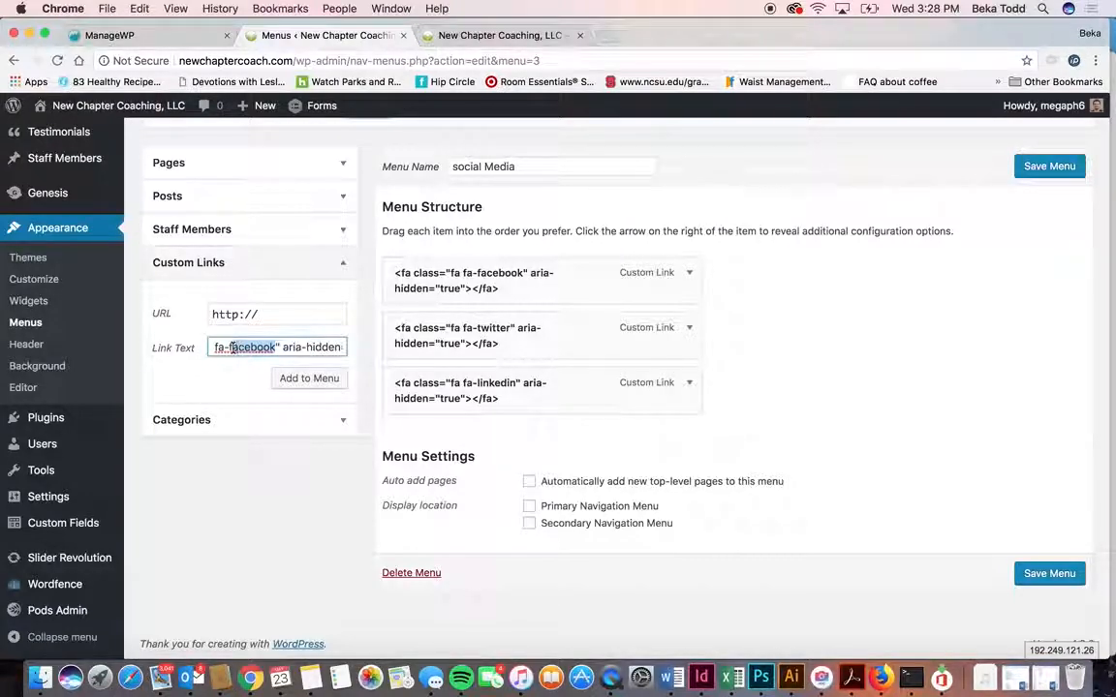
pyautogui.press('BackSpace')
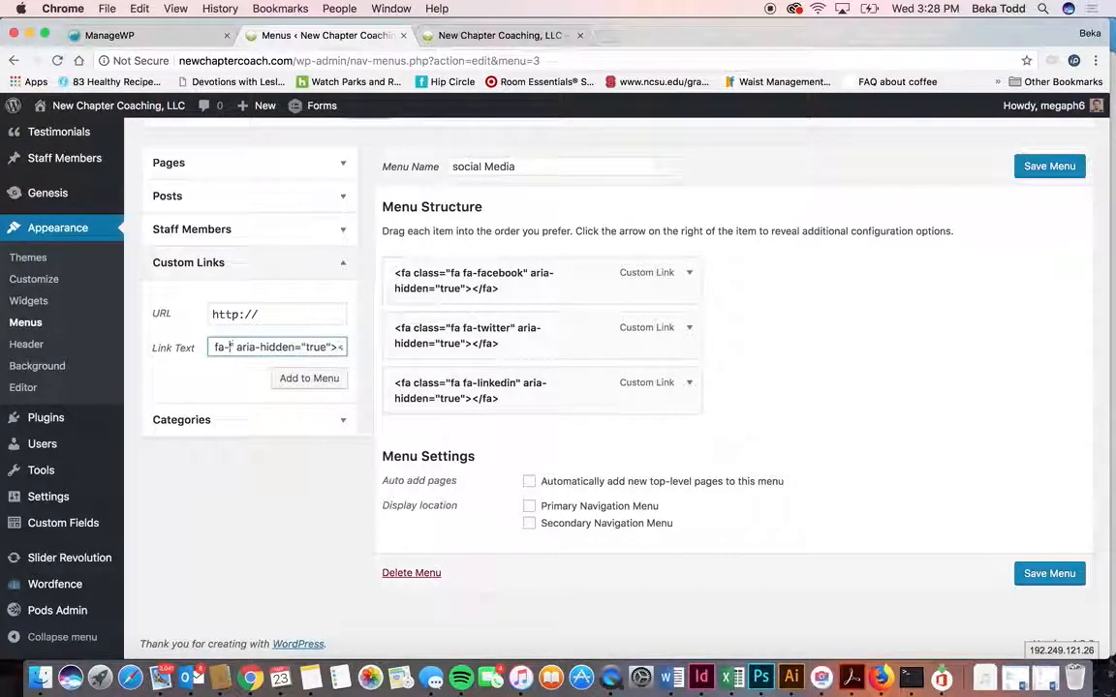
pyautogui.write('instagram')
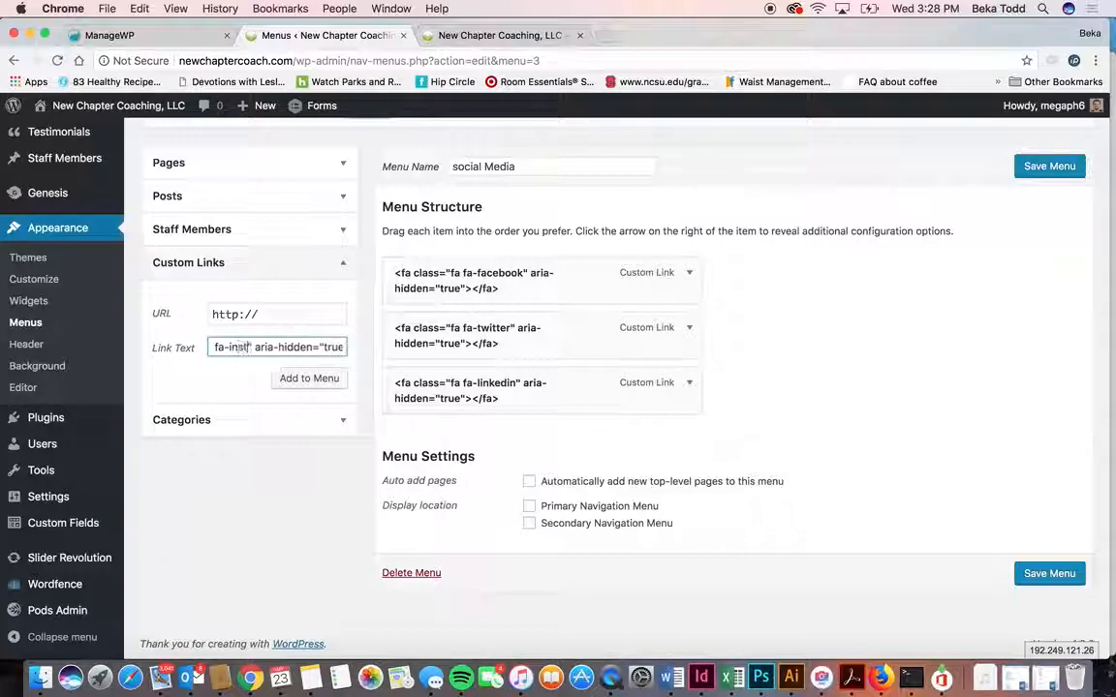
pyautogui.click(250, 315)
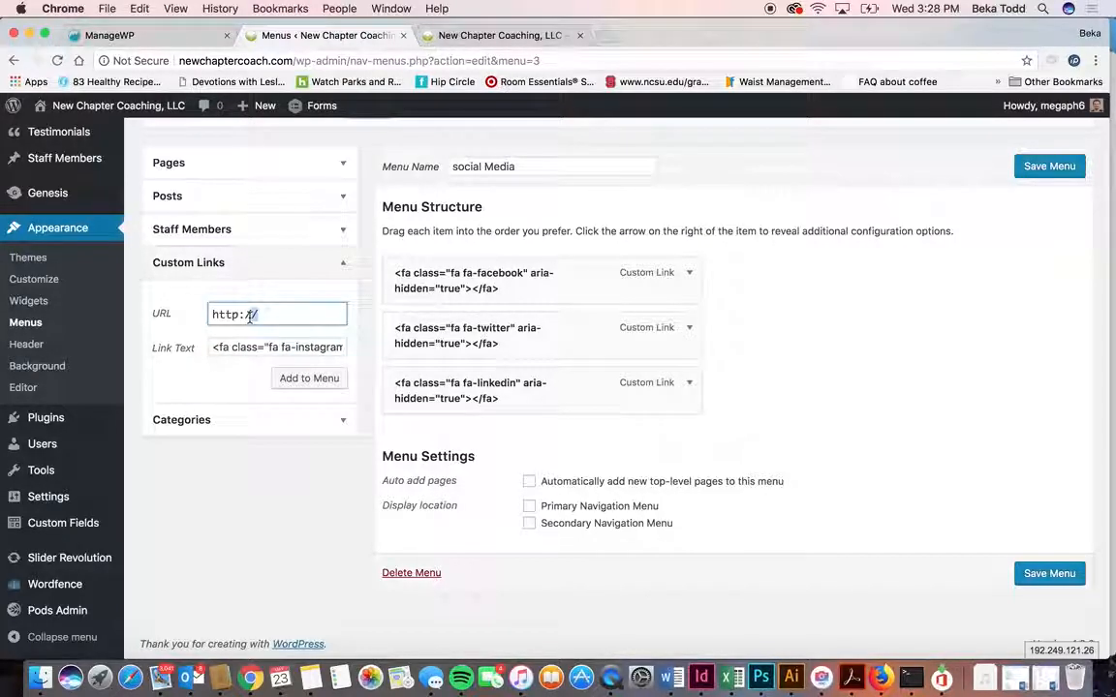
pyautogui.click(312, 379)
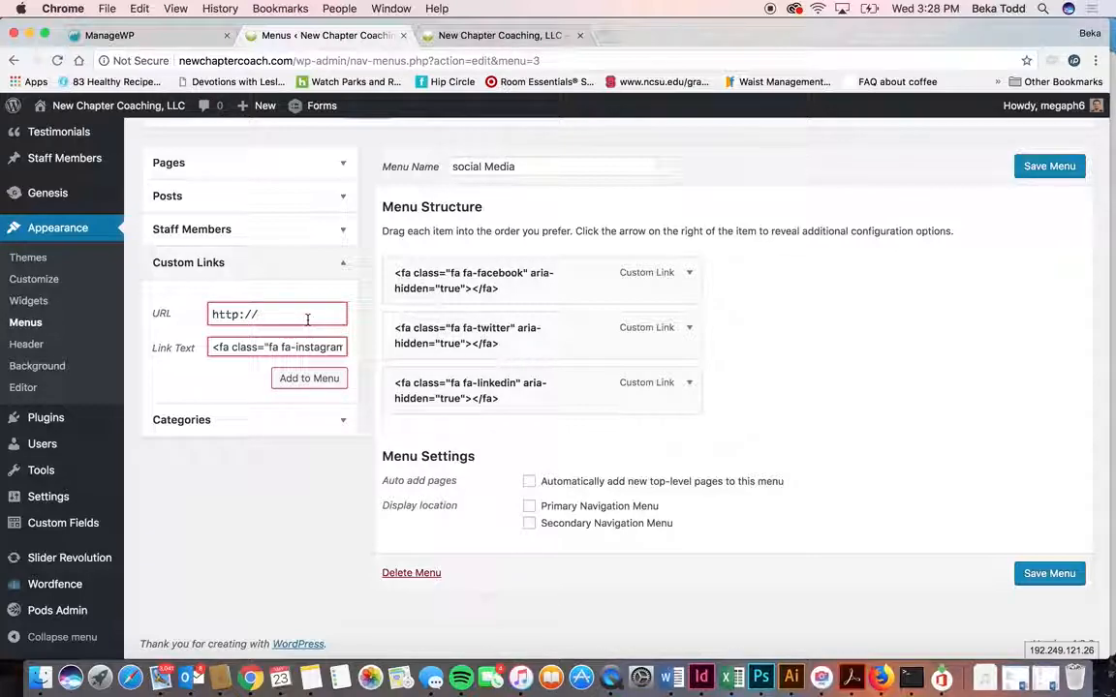
pyautogui.write('#')
pyautogui.click(320, 379)
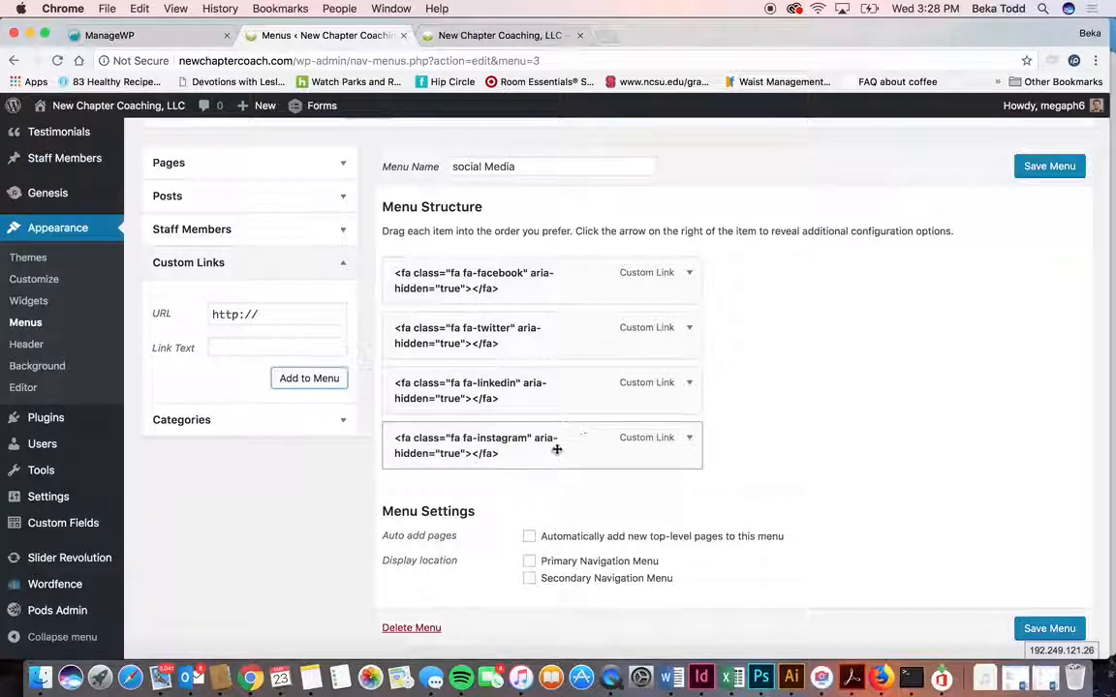
# - Try nesting the Instagram item under the LinkedIn item, and remove it from the social Media menu
pyautogui.moveTo(597, 447); pyautogui.dragTo(668, 458)
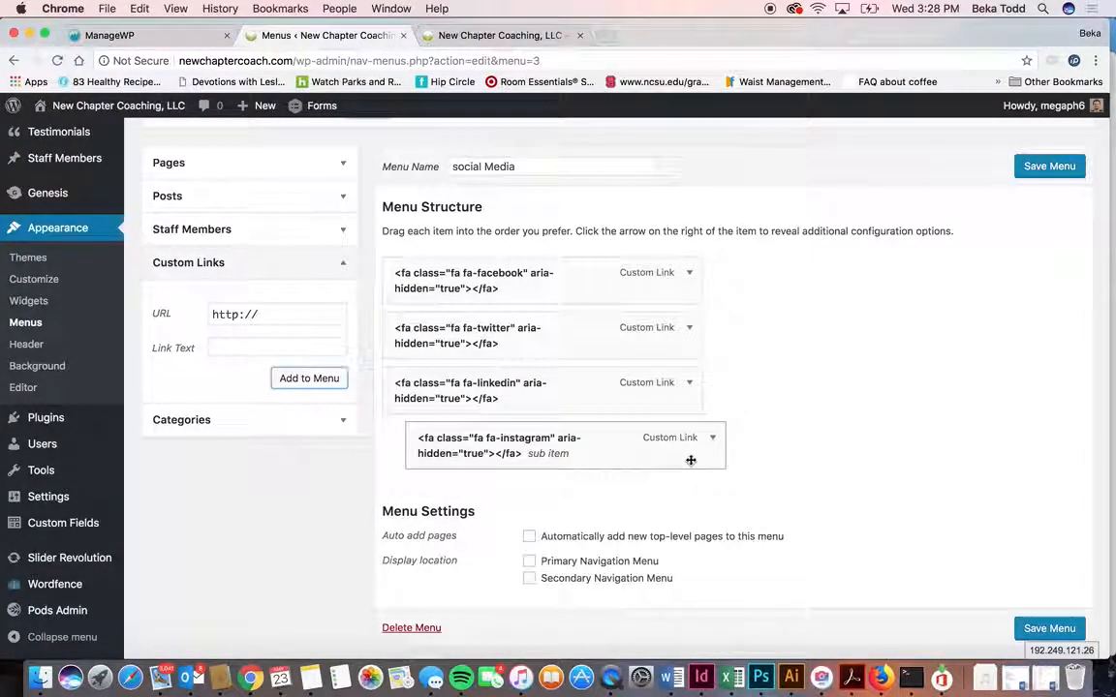
pyautogui.click(717, 443)
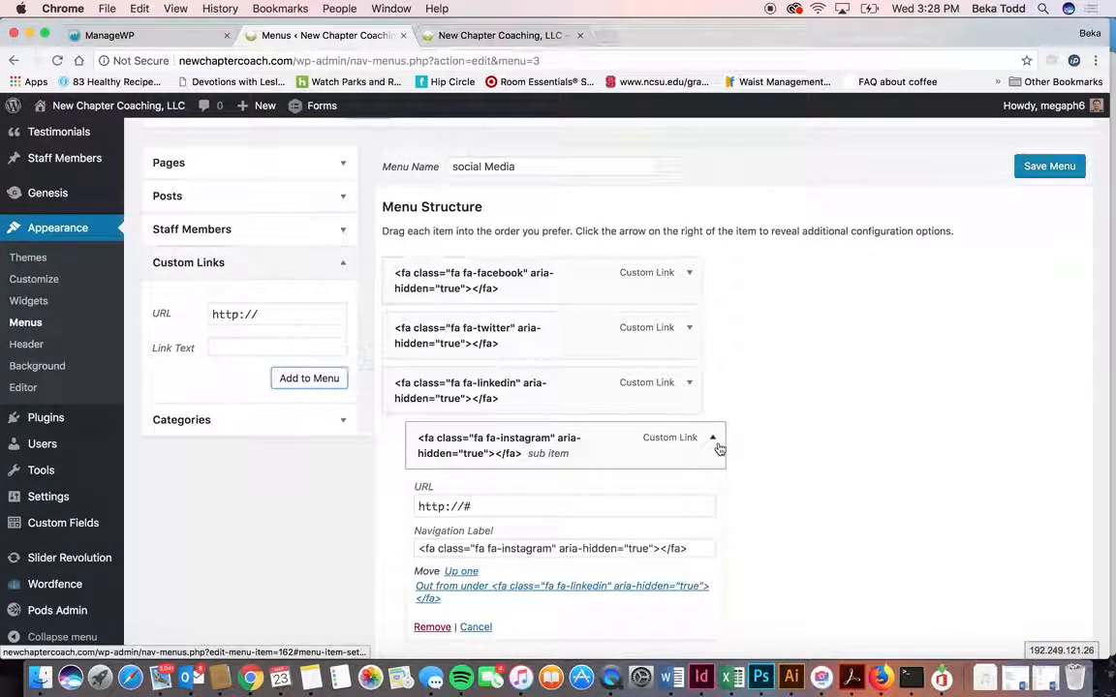
pyautogui.click(434, 626)
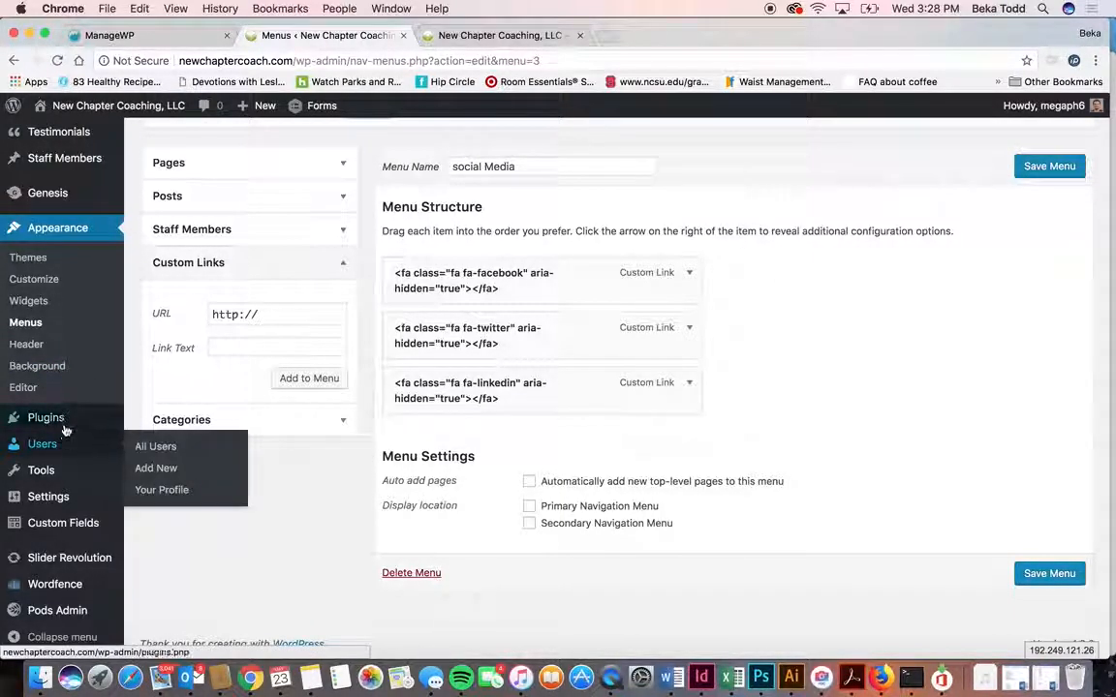
# - Open the list of all site users, leaving the menu editor without saving
pyautogui.moveTo(65, 430)
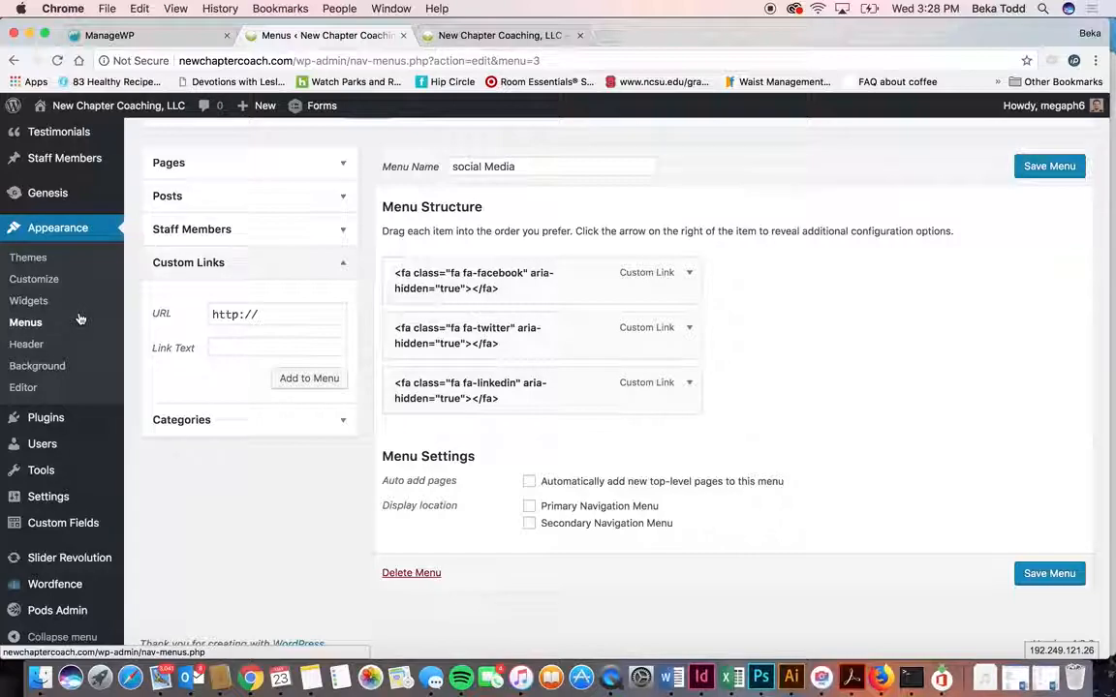
pyautogui.click(52, 448)
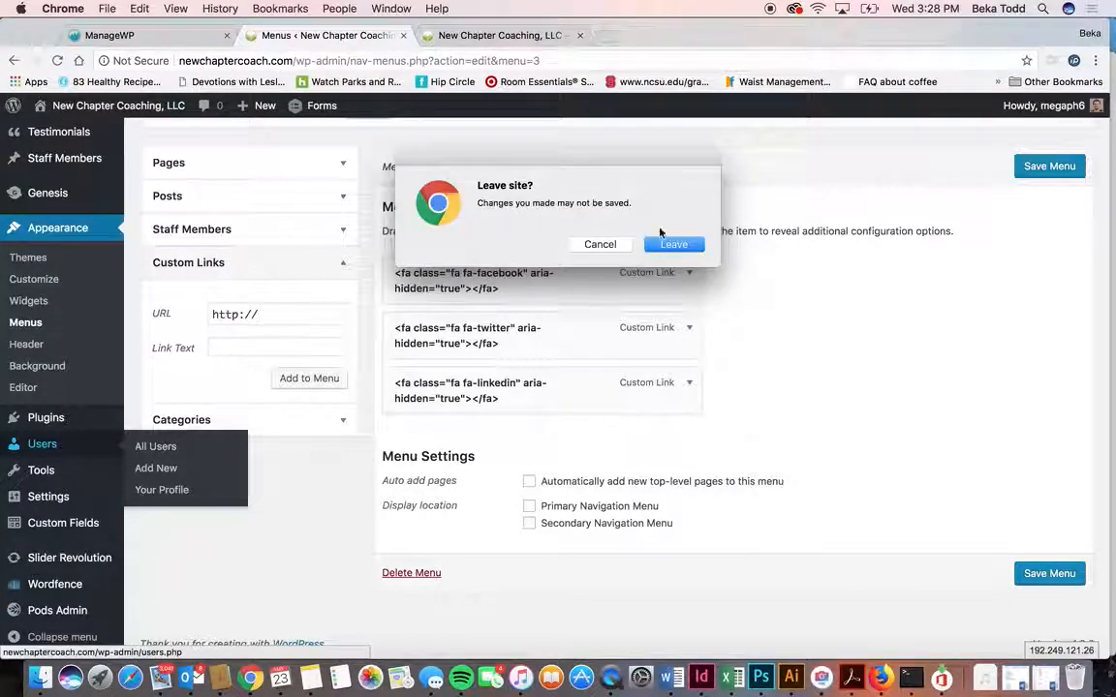
pyautogui.click(670, 243)
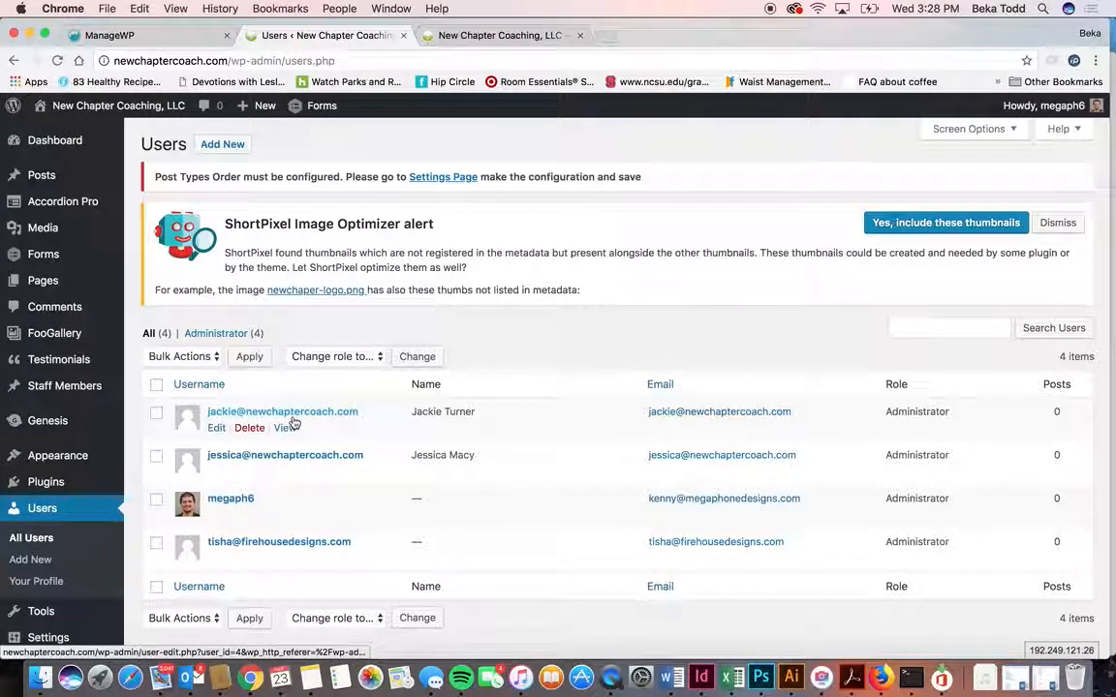
# - Open the first listed user's profile and review its options, from password generation down to the layout settings
pyautogui.click(290, 418)
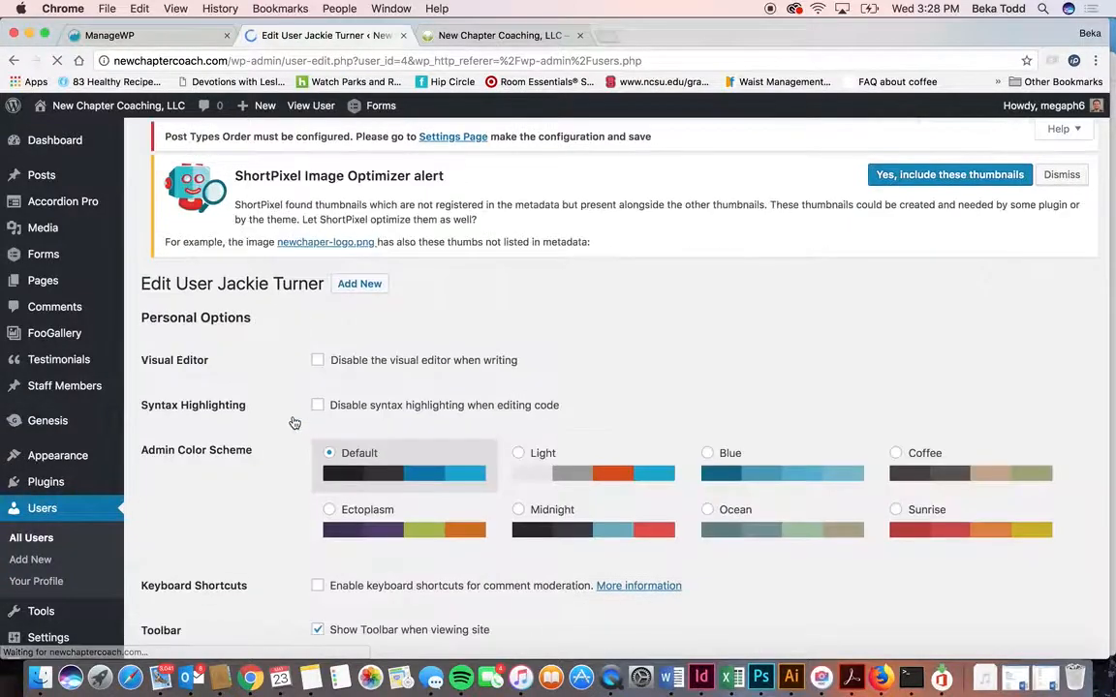
pyautogui.scroll(-15, 331, 487)
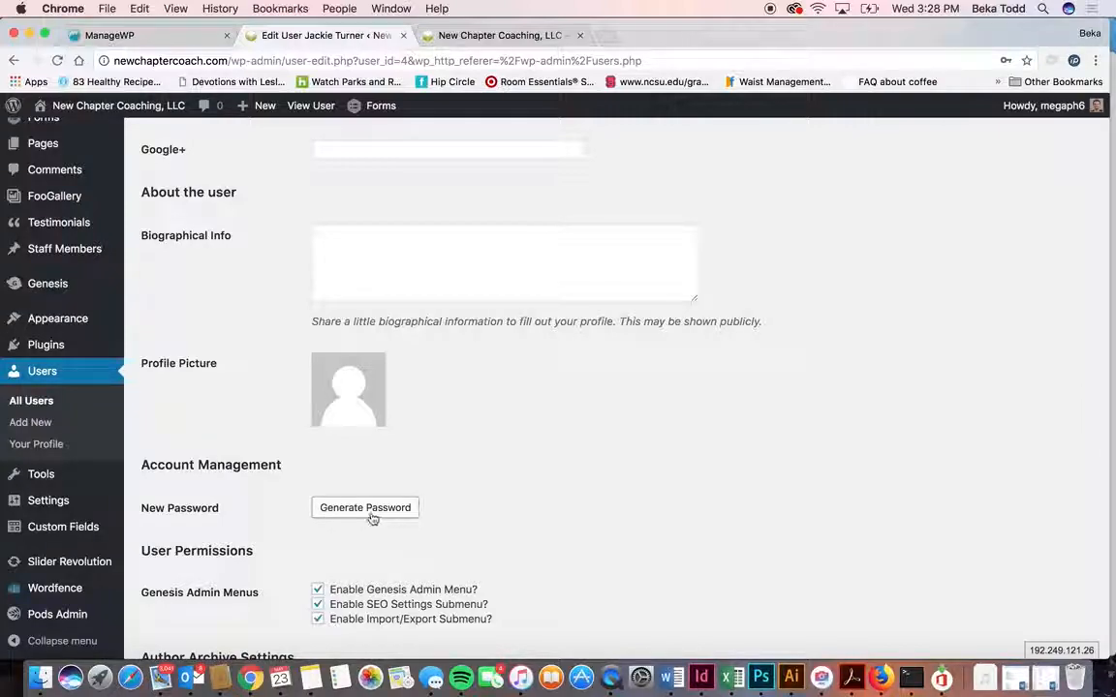
pyautogui.scroll(-10, 342, 517)
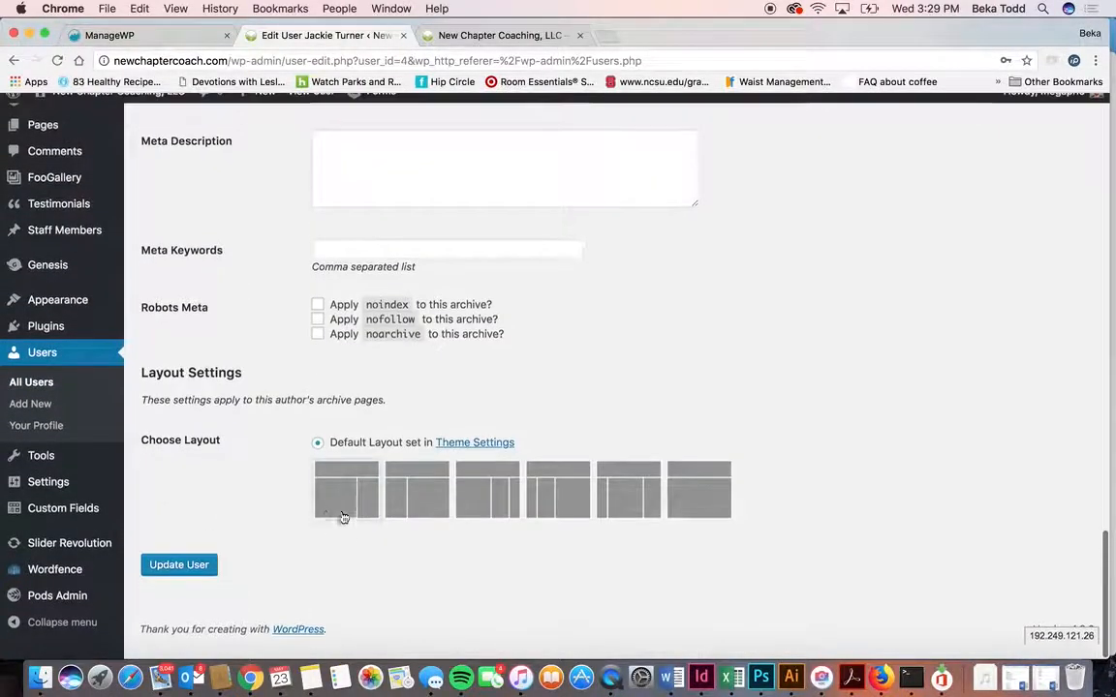
# - Open the form for adding a new user and review its fields down to the role setting
pyautogui.click(43, 421)
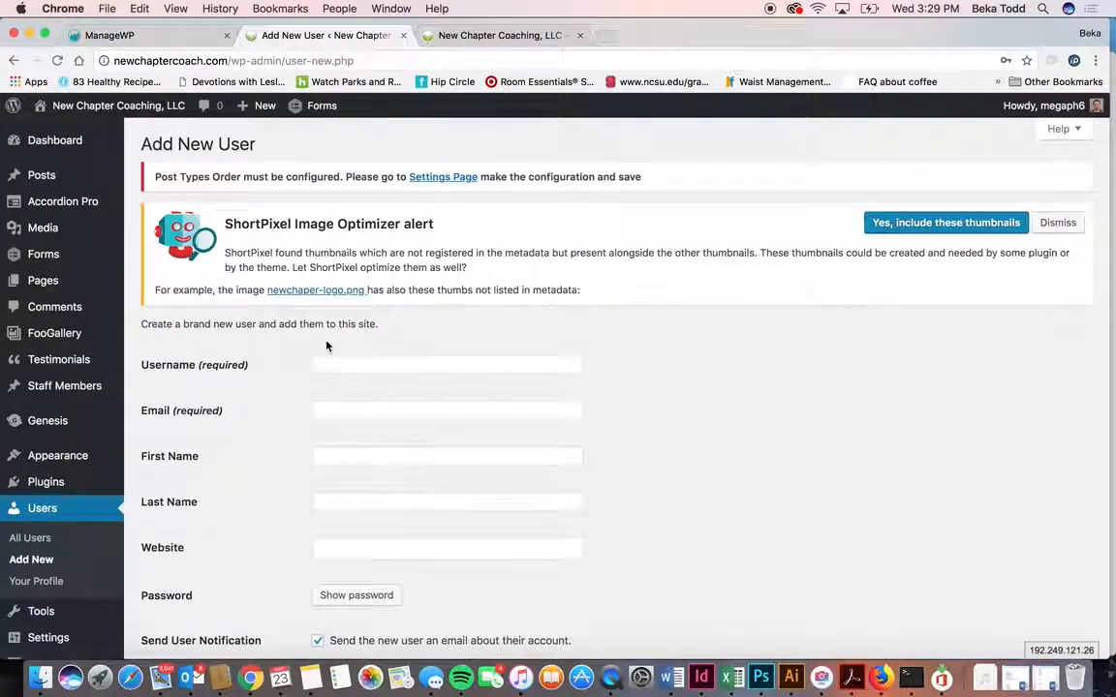
pyautogui.click(349, 363)
pyautogui.click(367, 405)
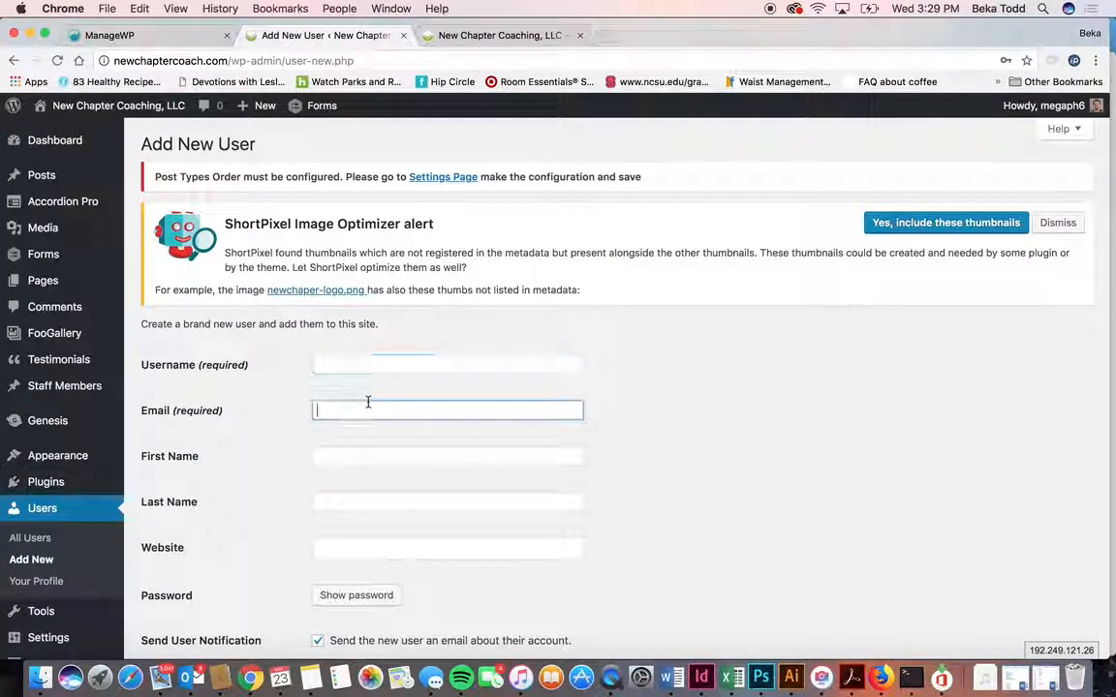
pyautogui.scroll(-3, 367, 405)
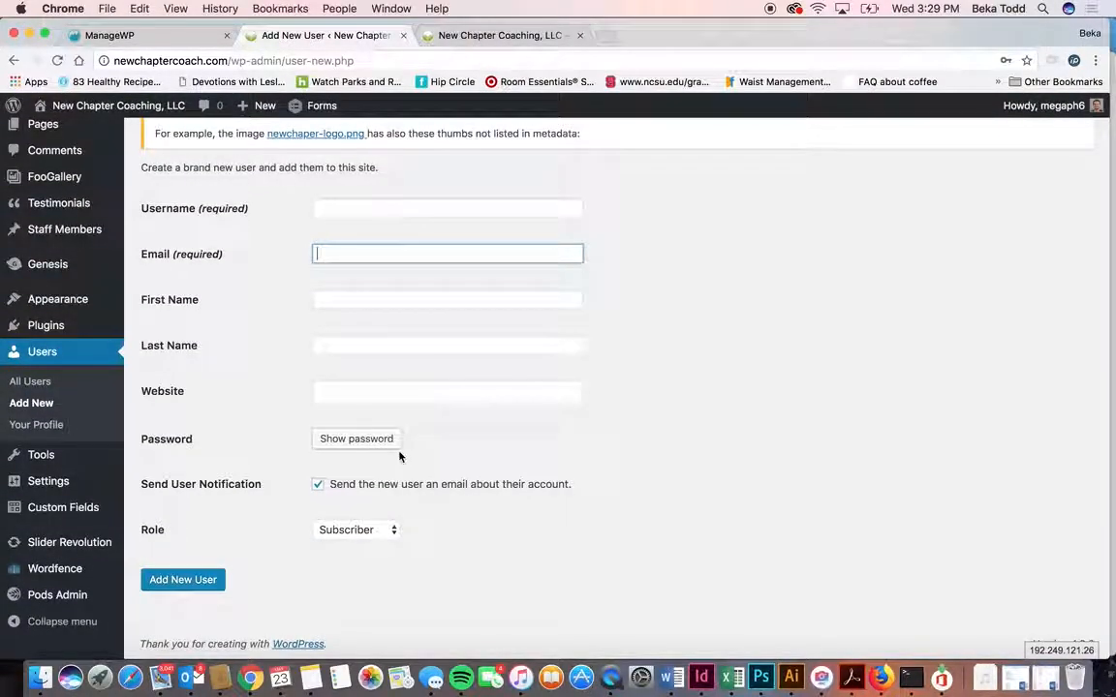
# - Set the role in the new user form to Administrator
pyautogui.click(373, 529)
pyautogui.click(377, 588)
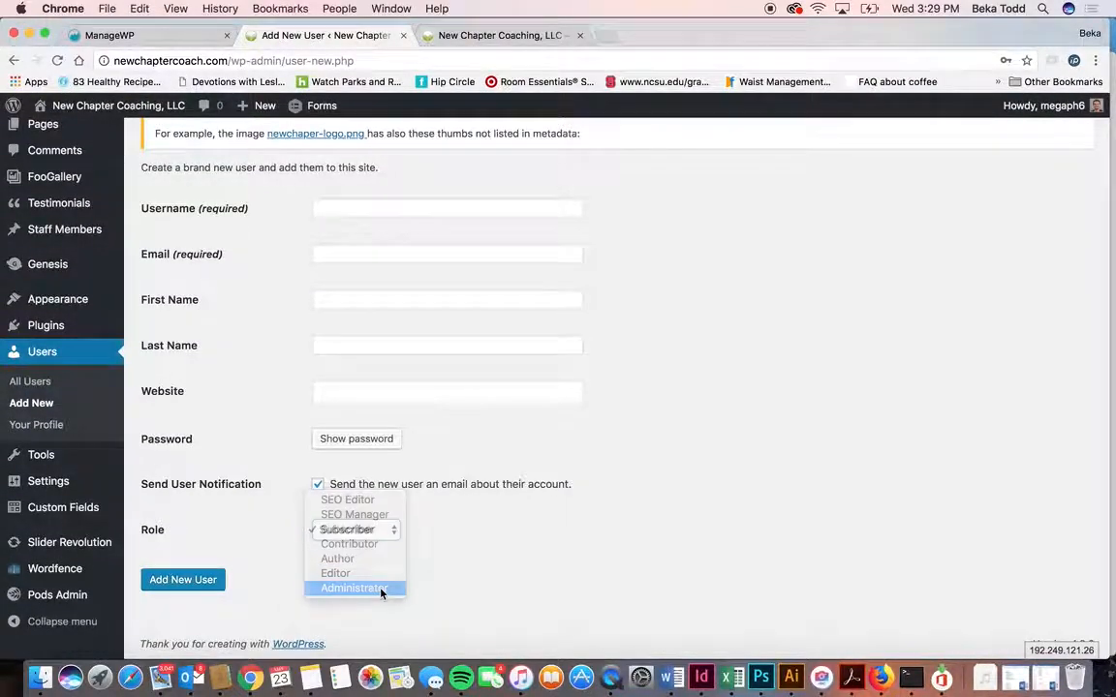
pyautogui.click(463, 588)
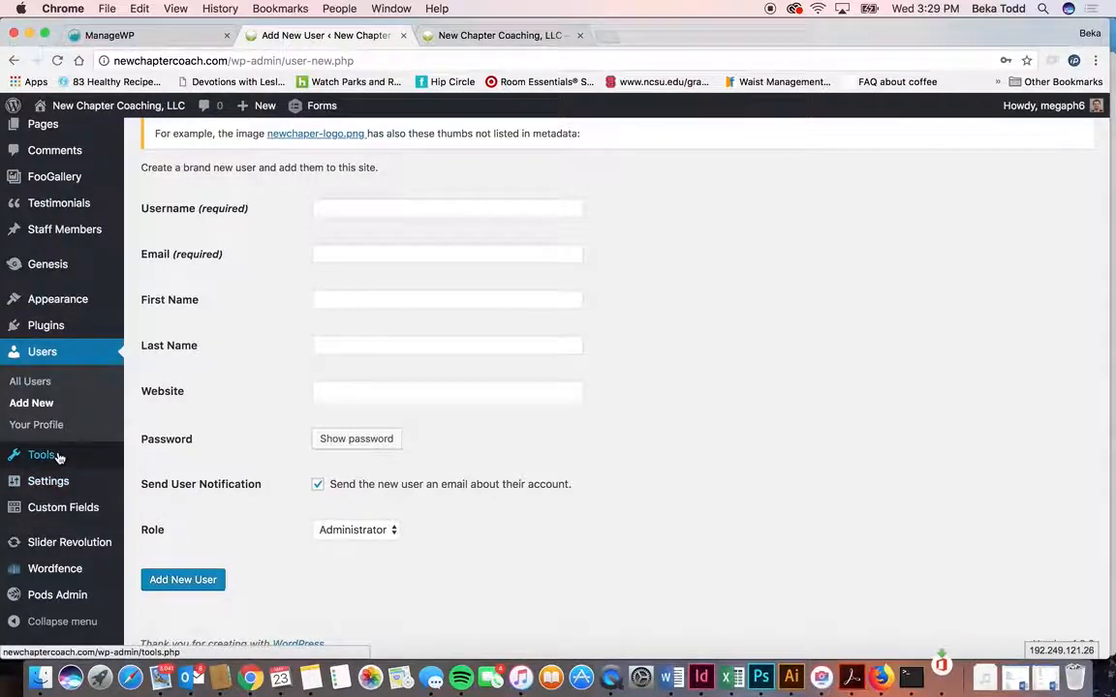
# - Open the Slider Revolution overview without adding the new user
pyautogui.moveTo(46, 523)
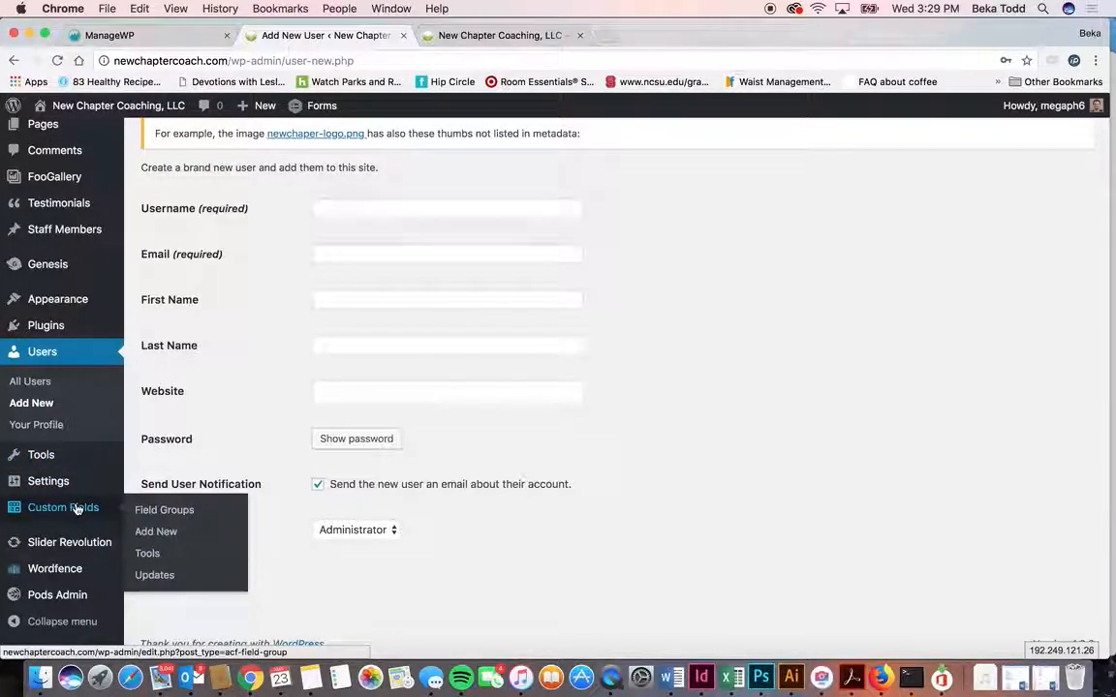
pyautogui.moveTo(76, 549)
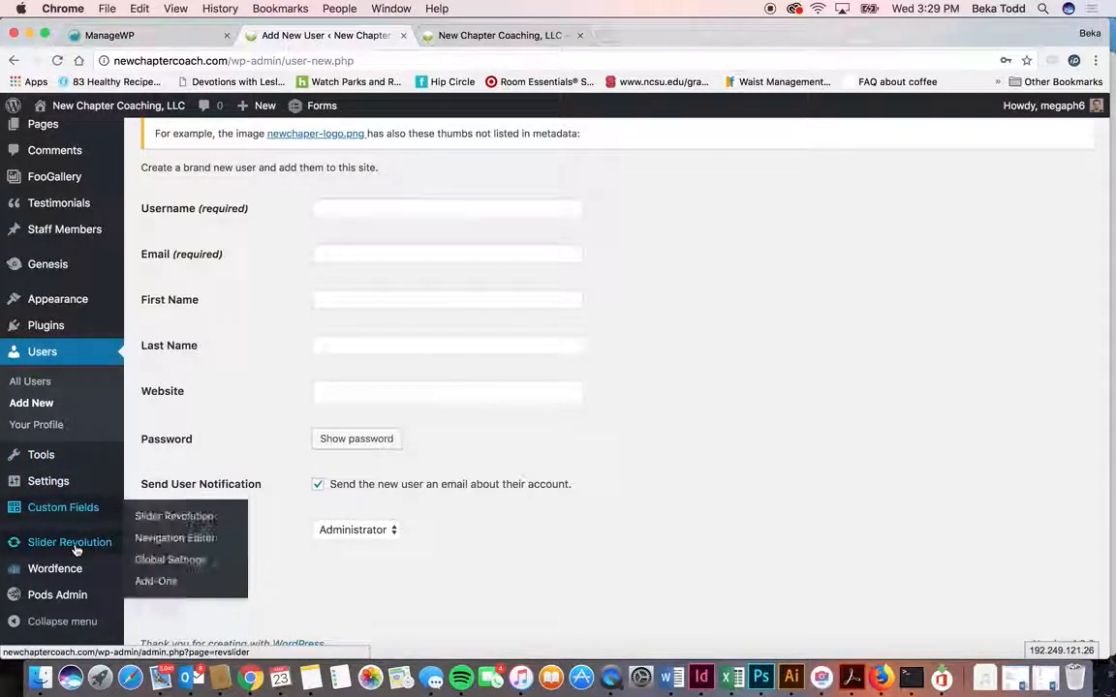
pyautogui.click(76, 549)
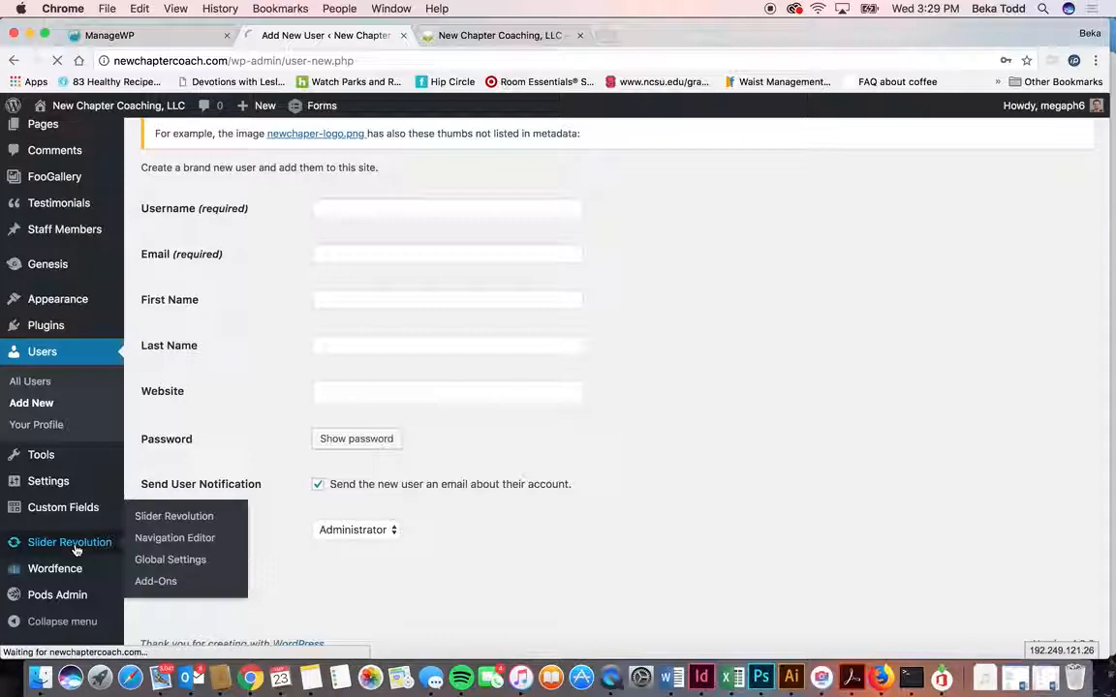
# - Review the live home page from the header image through the team section to the Missouri Nonprofit Executive Roundtable section
pyautogui.click(444, 36)
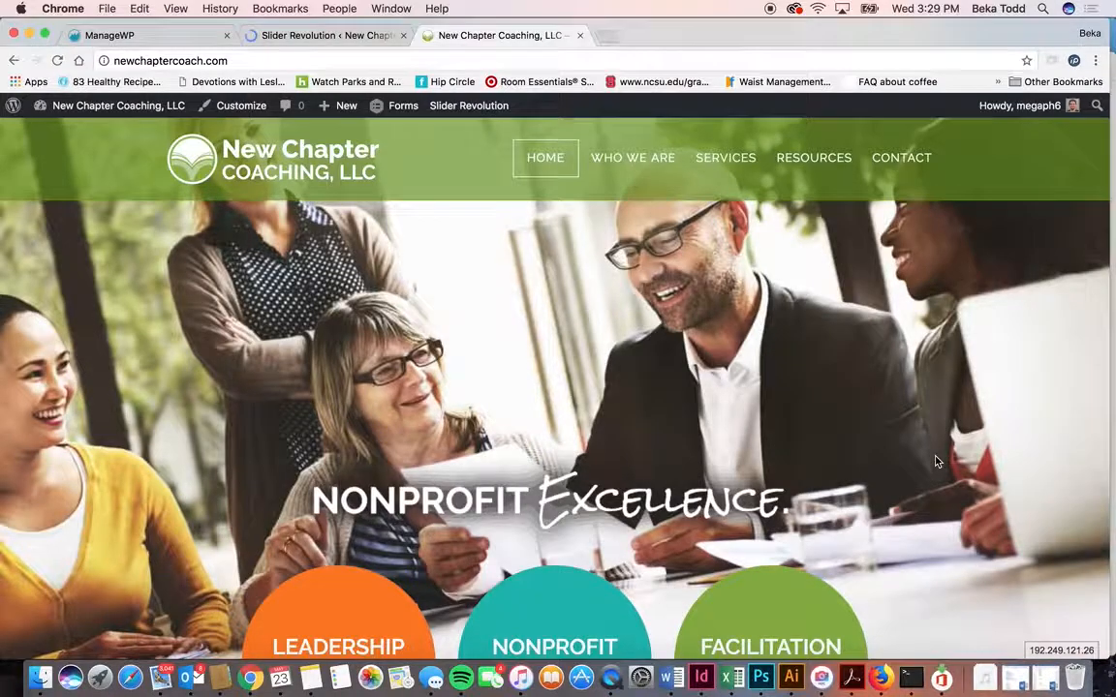
pyautogui.scroll(-10, 936, 462)
pyautogui.scroll(6, 936, 462)
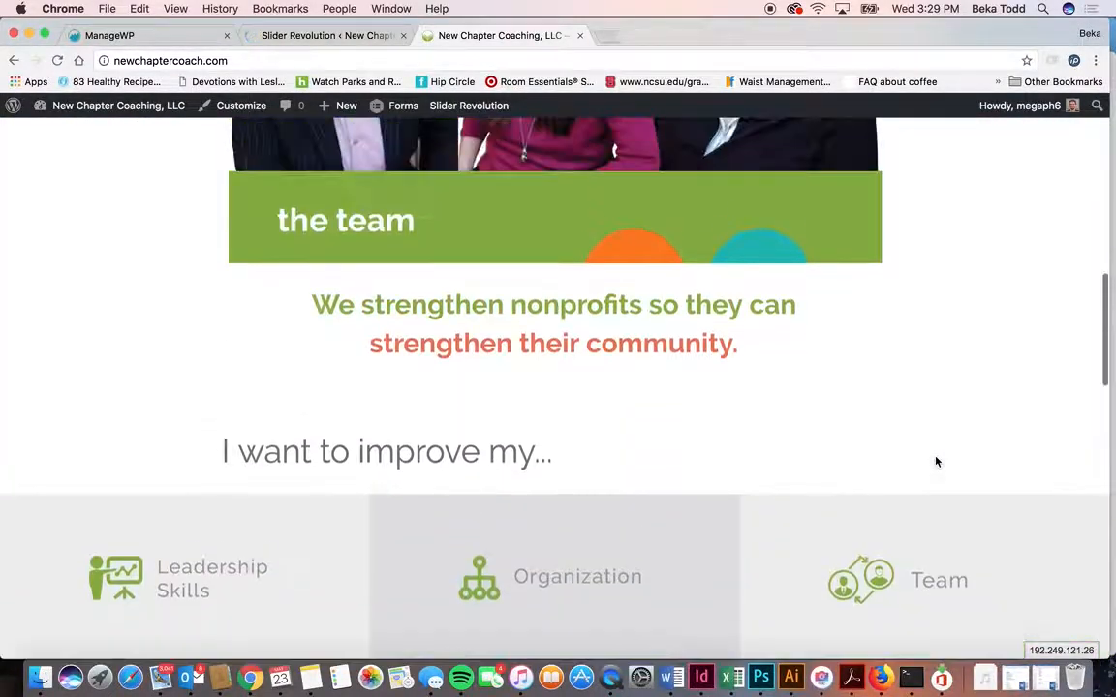
pyautogui.scroll(-8, 770, 461)
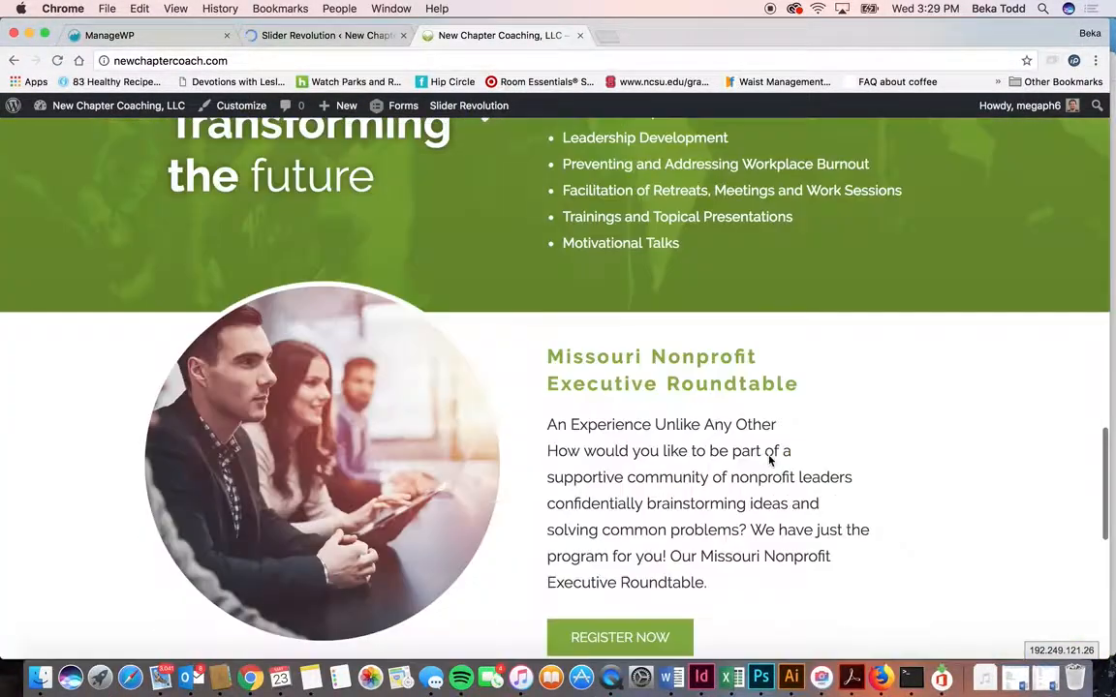
pyautogui.scroll(9, 770, 461)
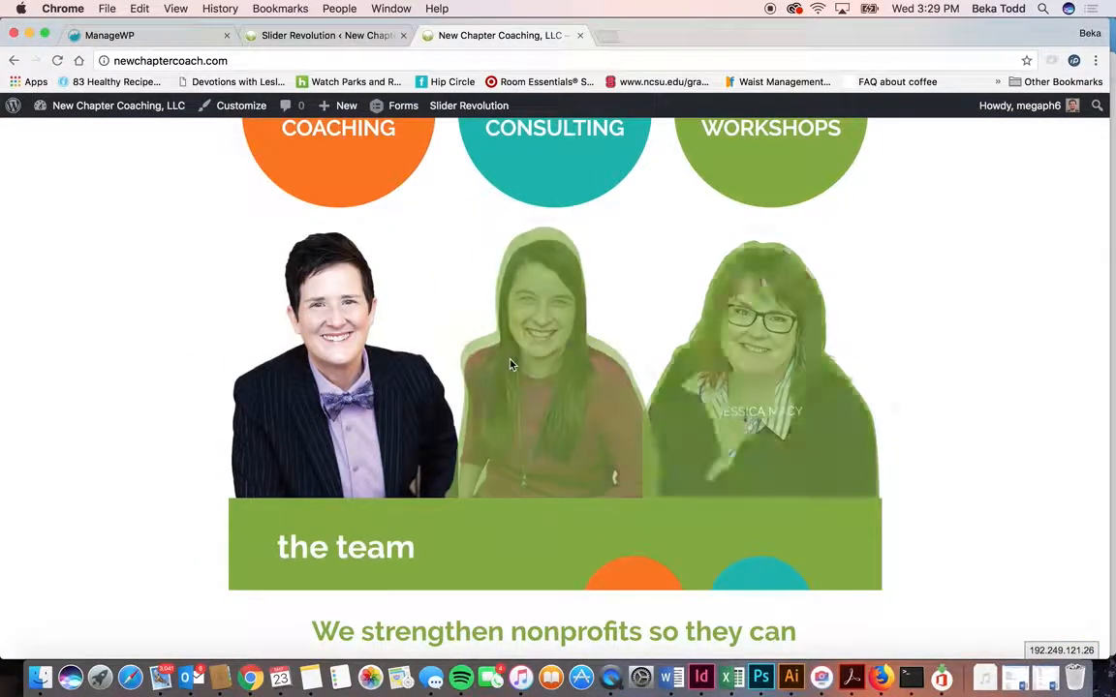
pyautogui.scroll(-5, 765, 357)
pyautogui.scroll(-15, 766, 358)
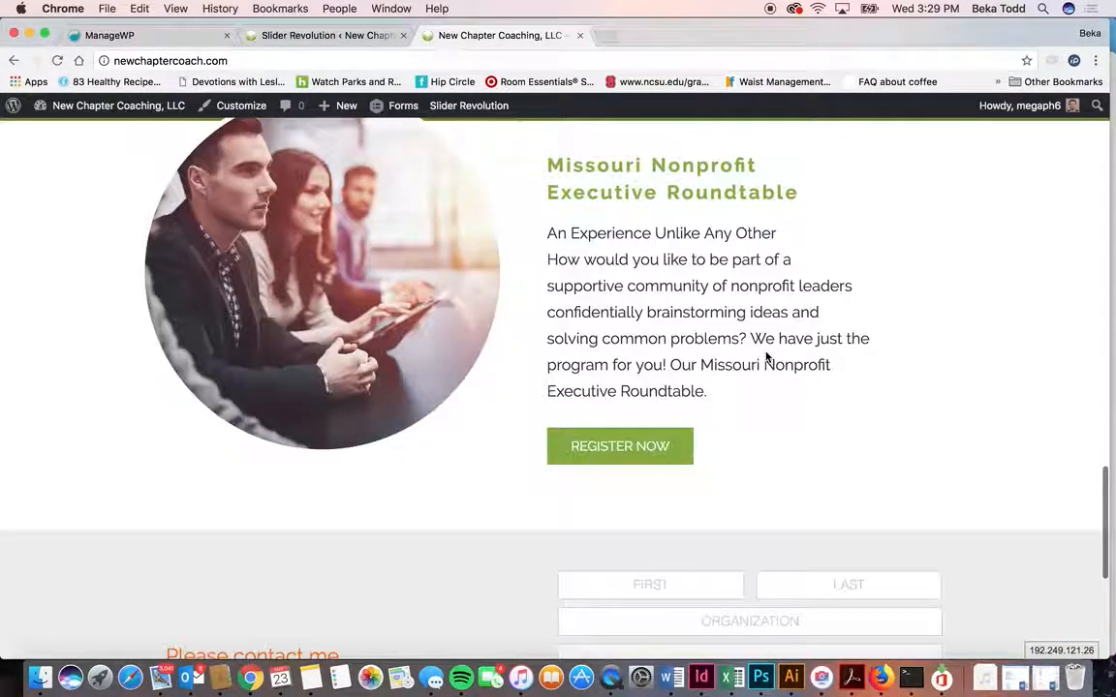
# - Open the home slider in the slide editor and select the "Nonprofit Excellence" image layer
pyautogui.click(326, 37)
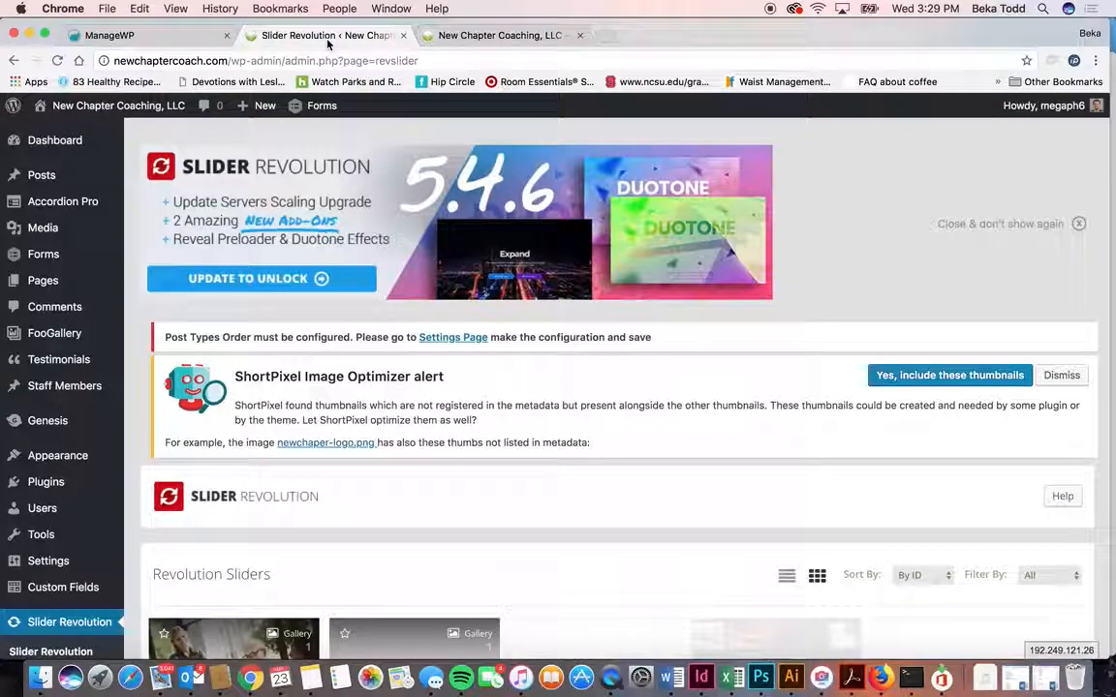
pyautogui.scroll(-5, 518, 384)
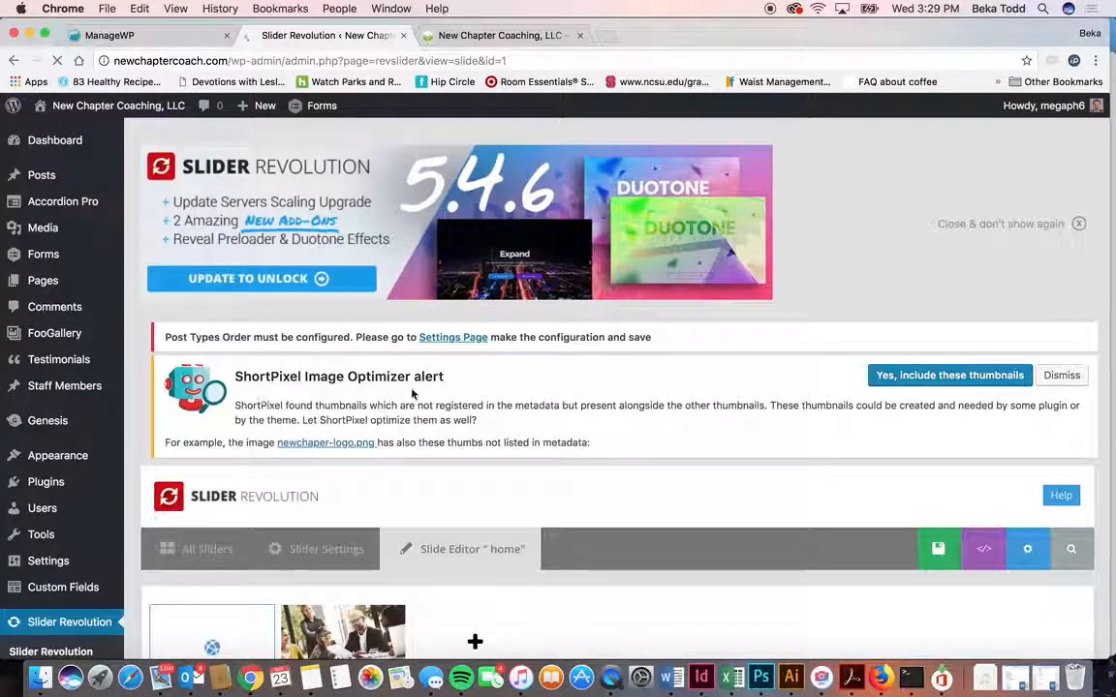
pyautogui.scroll(-10, 490, 408)
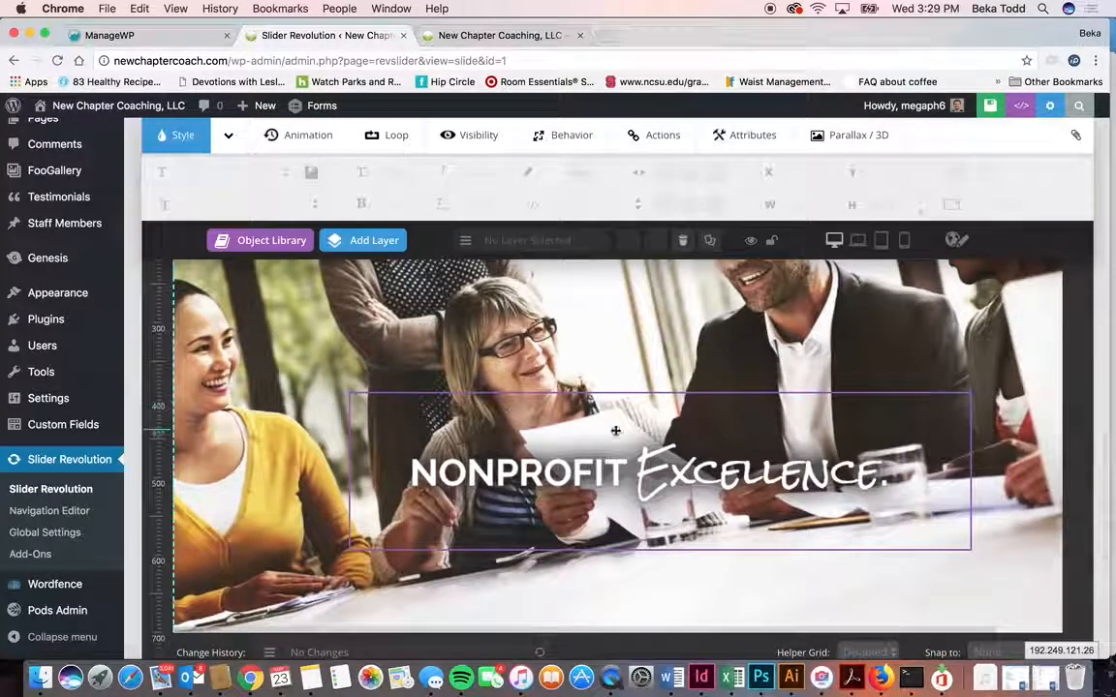
pyautogui.click(617, 431)
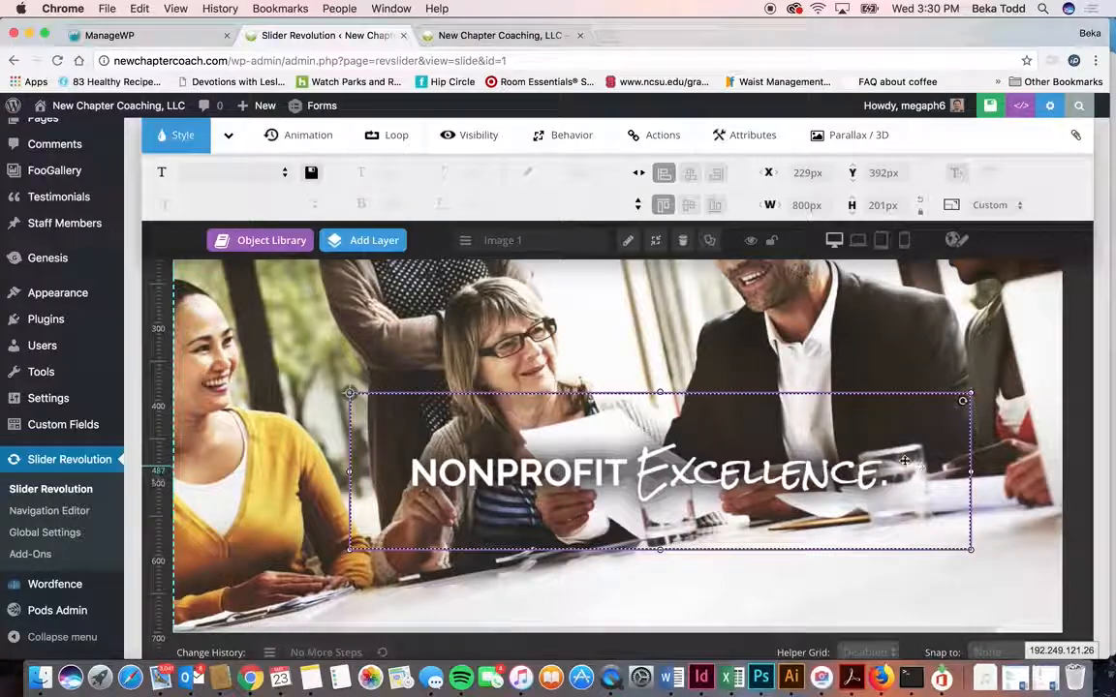
# - Open the media library for the slide's main background image, check its upload and library views, and close it without choosing an image
pyautogui.scroll(5, 851, 453)
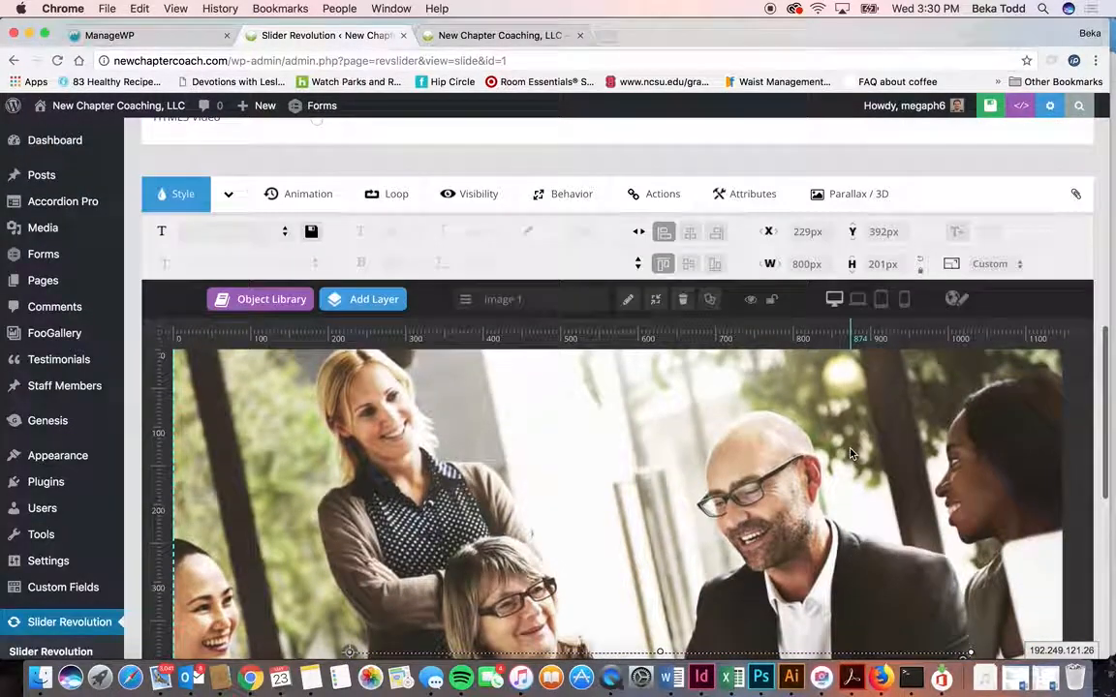
pyautogui.scroll(10, 850, 534)
pyautogui.scroll(-6, 553, 575)
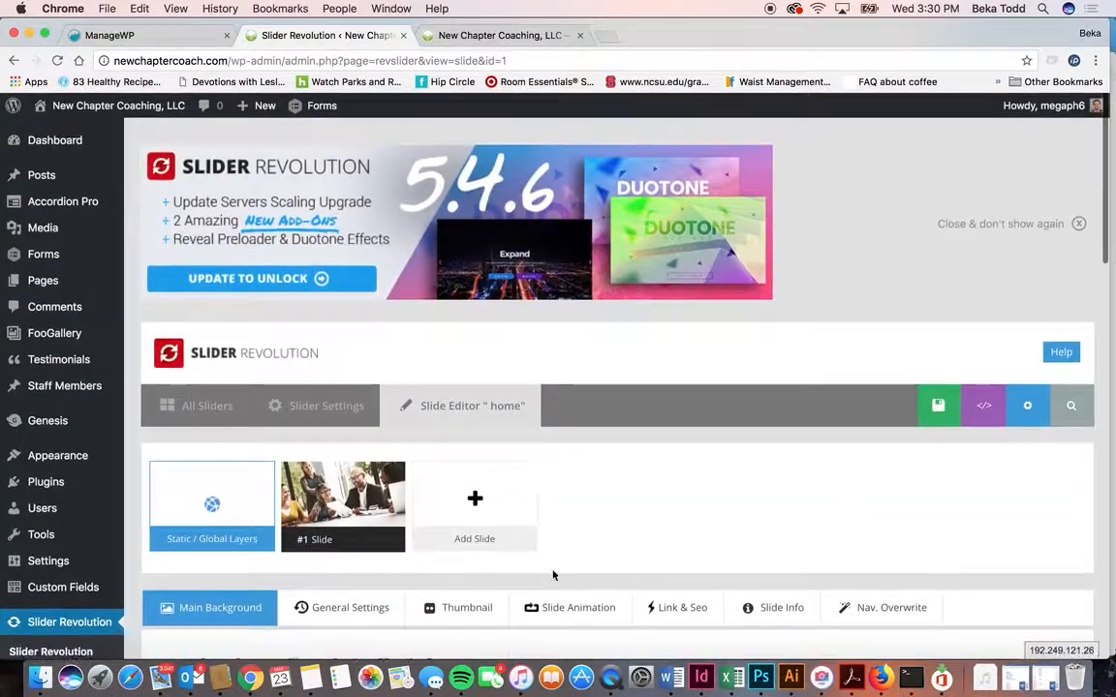
pyautogui.click(376, 386)
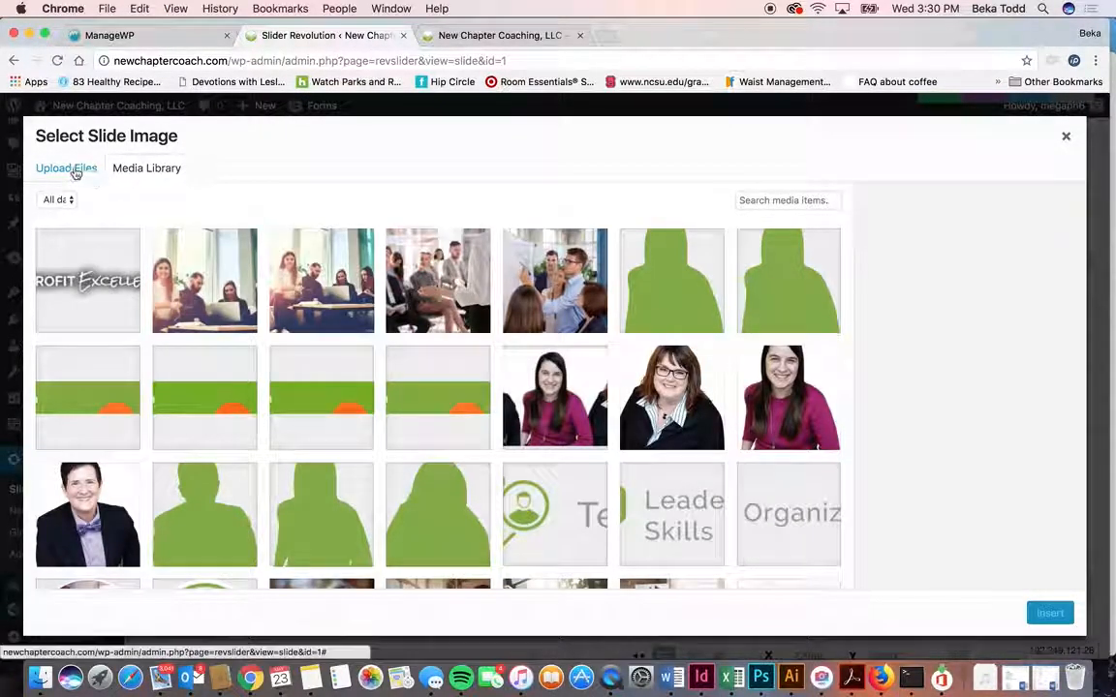
pyautogui.click(74, 170)
pyautogui.click(153, 175)
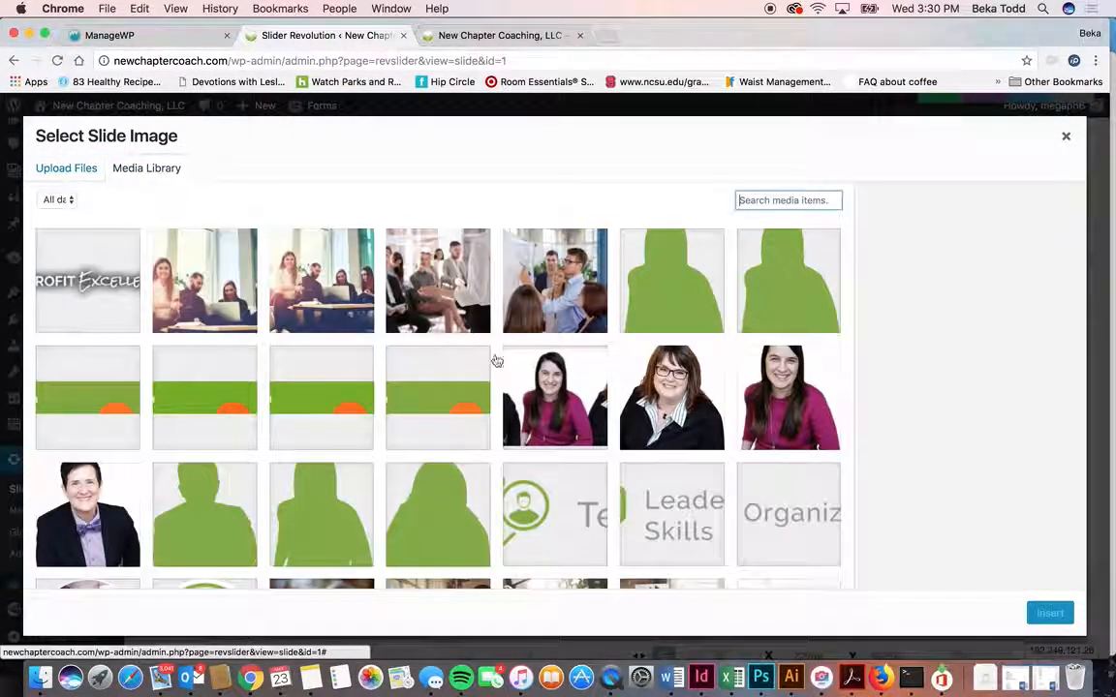
pyautogui.click(1065, 136)
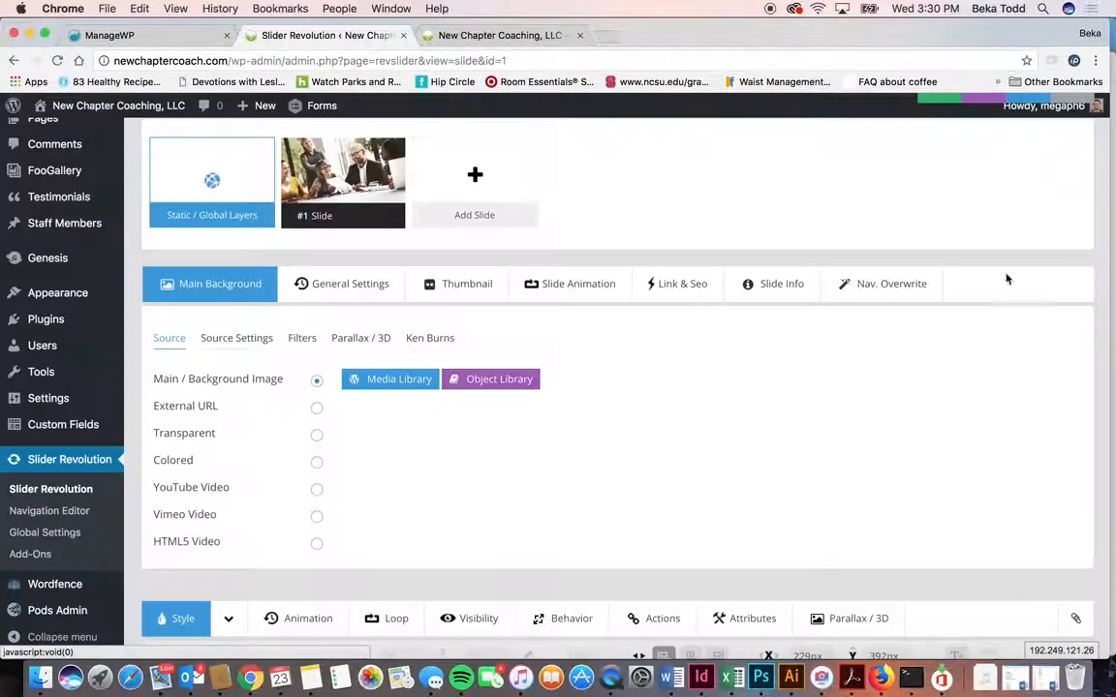
# - Locate the slide editor's save option and check the header image on the live home page
pyautogui.scroll(-5, 1006, 279)
pyautogui.scroll(5, 963, 479)
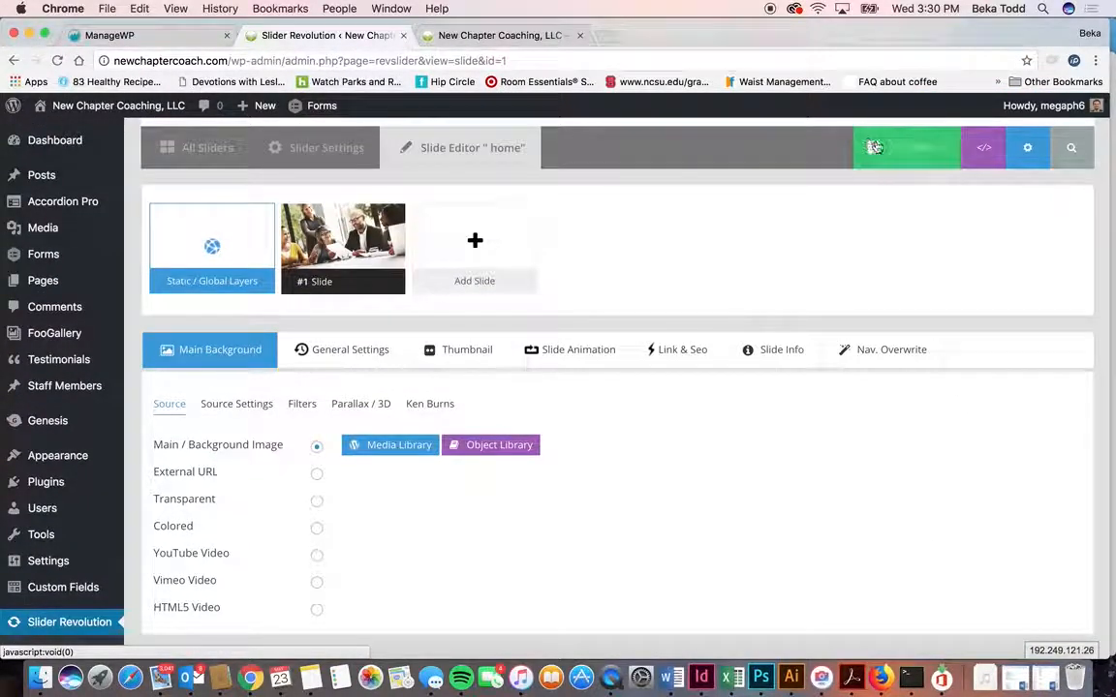
pyautogui.click(504, 36)
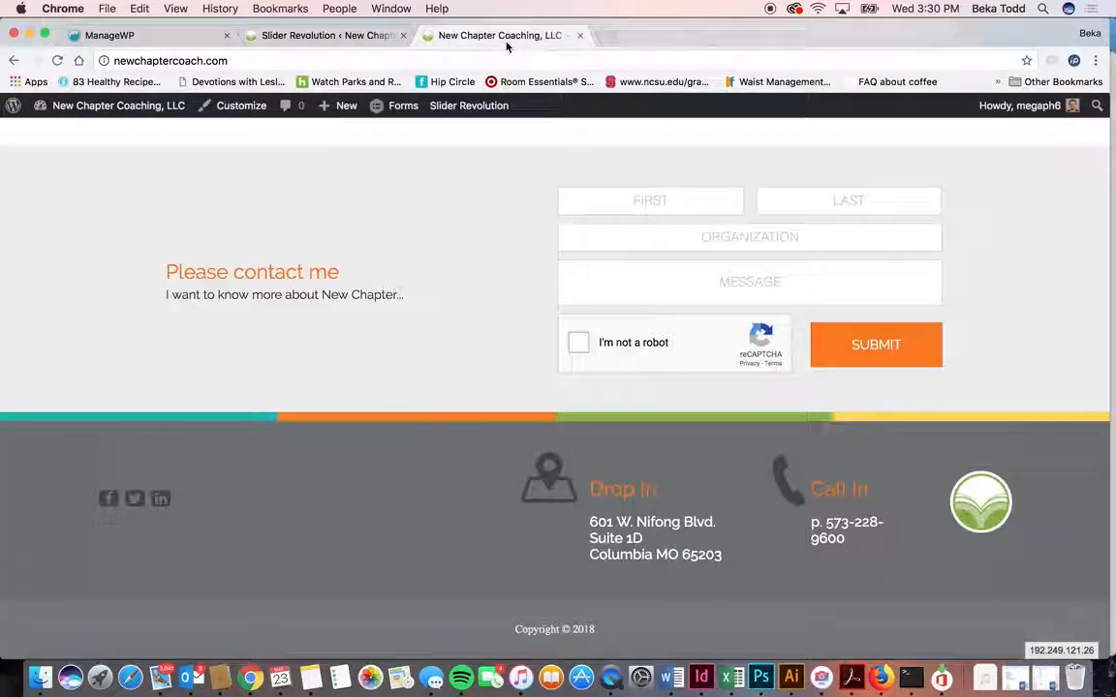
pyautogui.scroll(15, 524, 276)
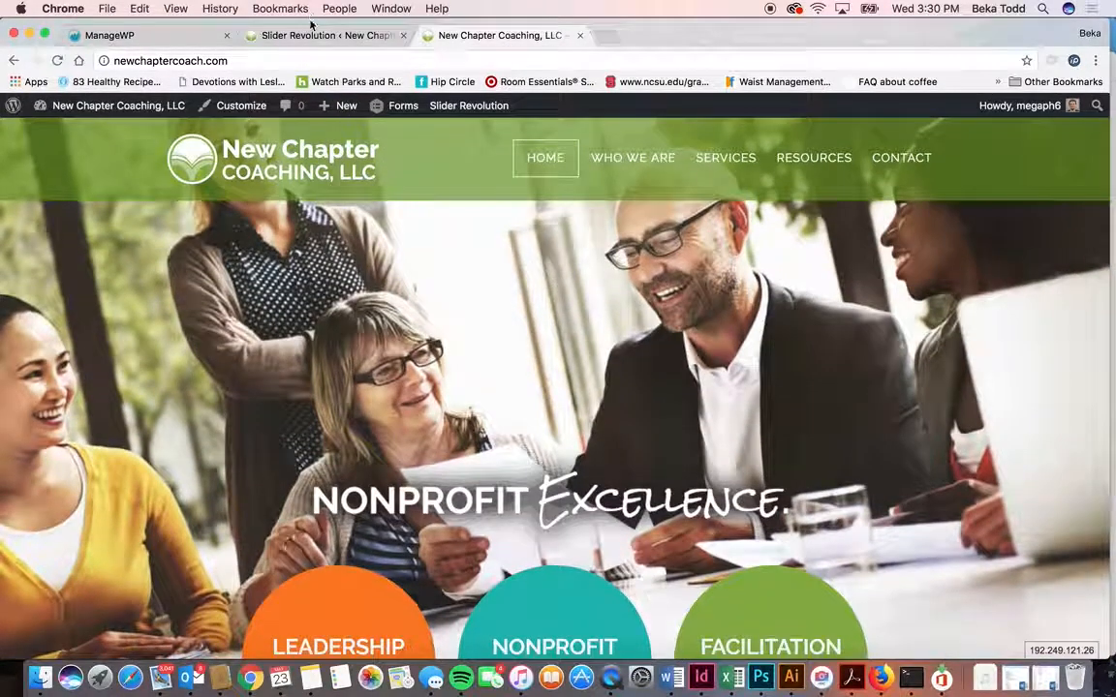
# - Duplicate slide #1 in the home slider and bring up the publishing options of the copy
pyautogui.click(326, 35)
pyautogui.click(344, 316)
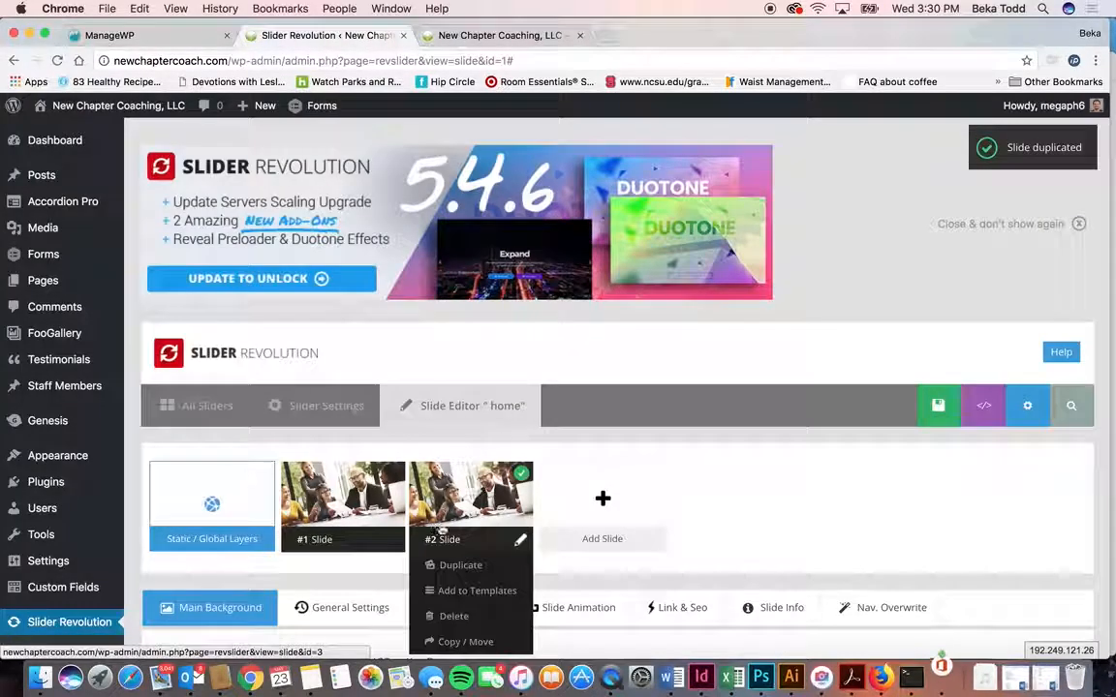
pyautogui.moveTo(501, 474)
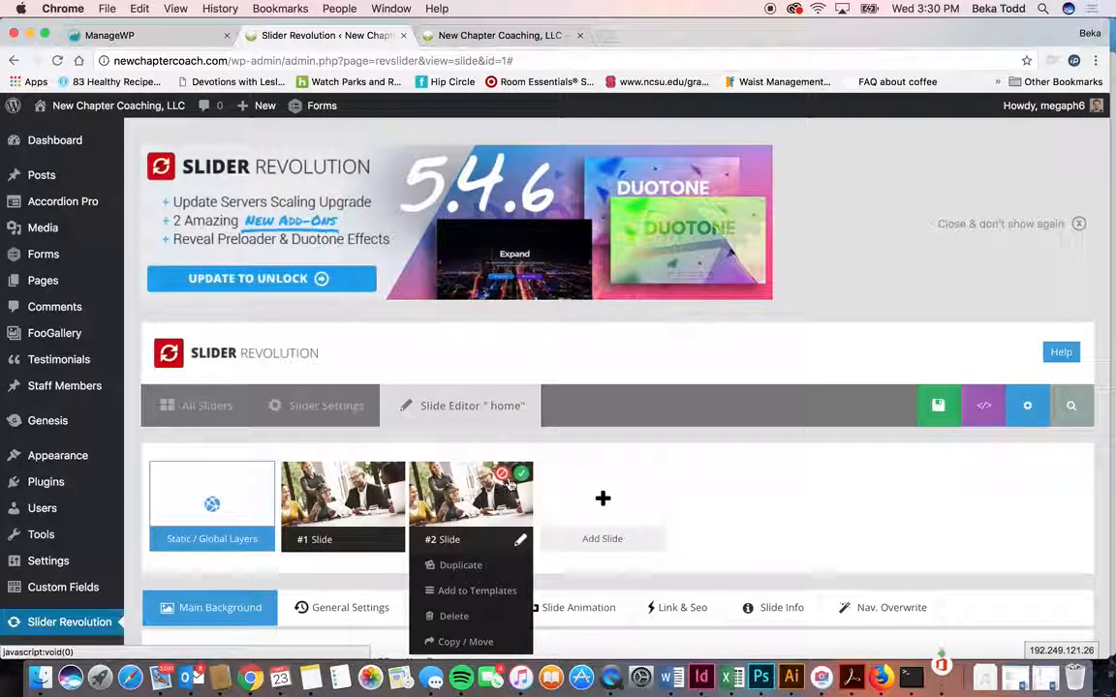
# - Deselect the text image layer and preview the slide layout at notebook, tablet and mobile sizes
pyautogui.scroll(-5, 480, 411)
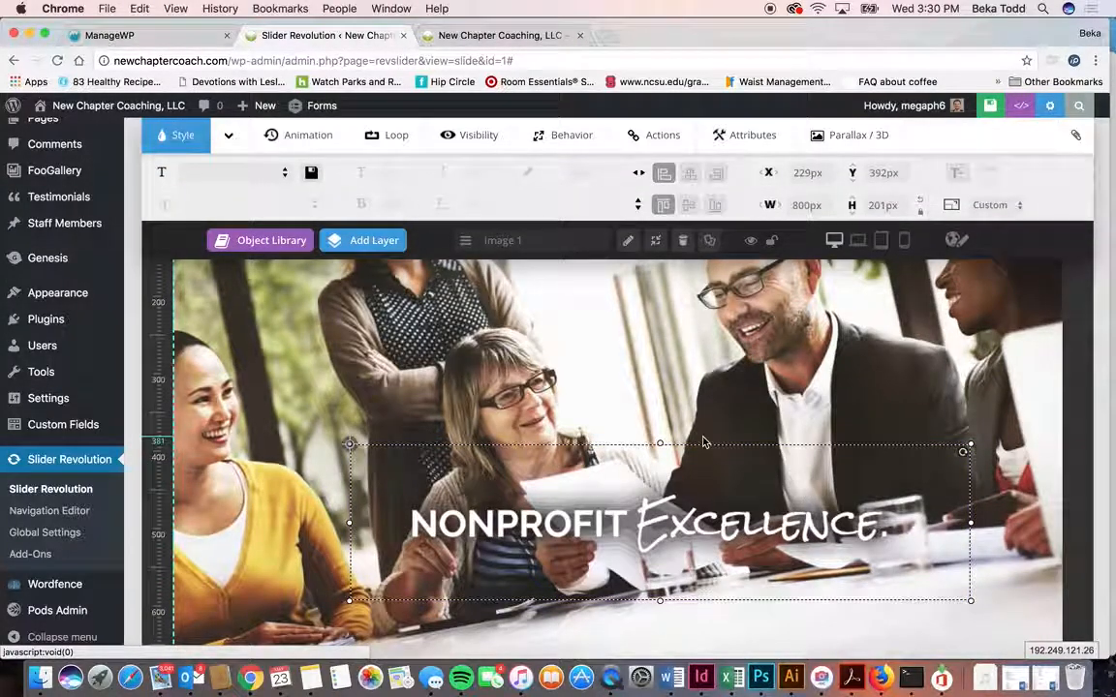
pyautogui.scroll(5, 704, 441)
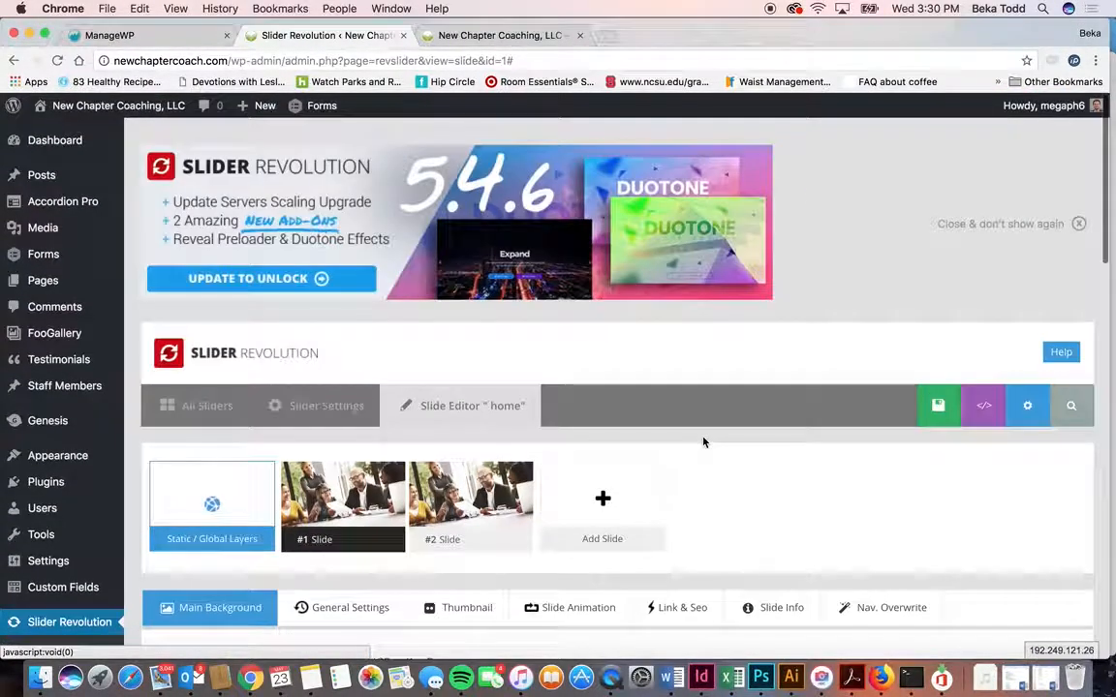
pyautogui.scroll(-5, 869, 528)
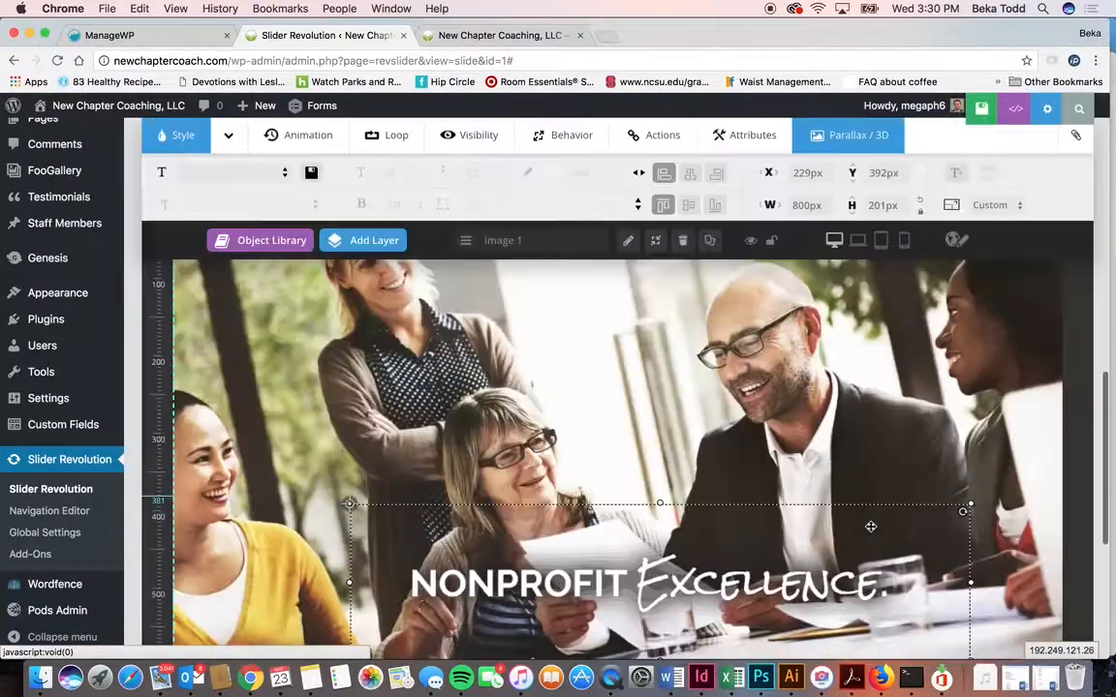
pyautogui.click(881, 324)
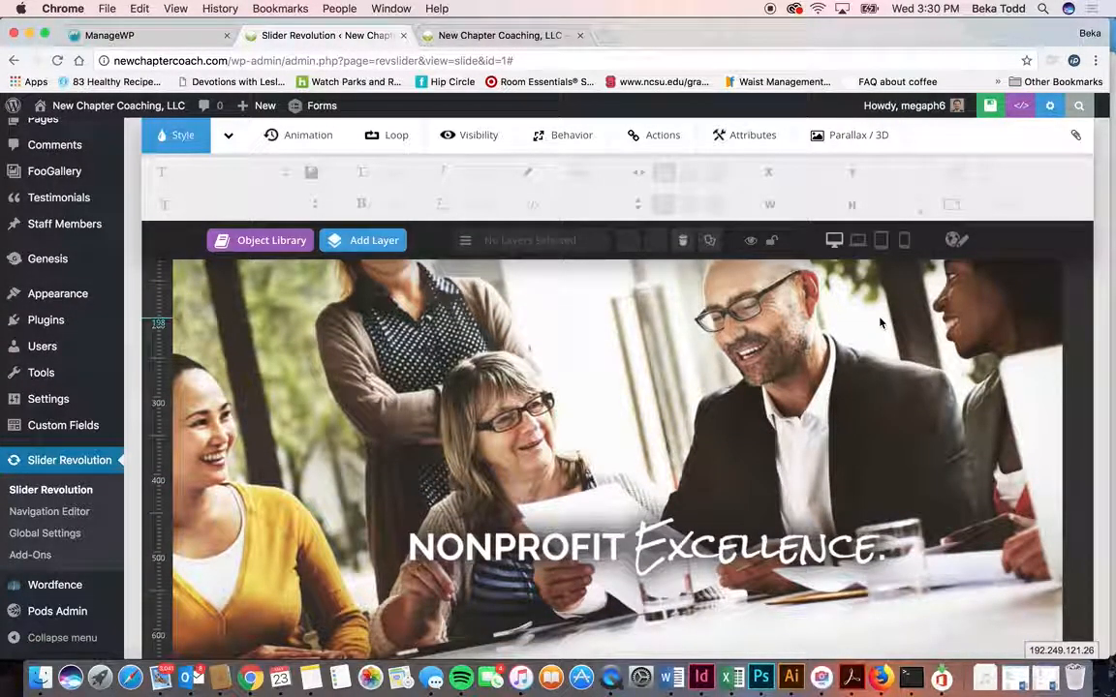
pyautogui.click(857, 242)
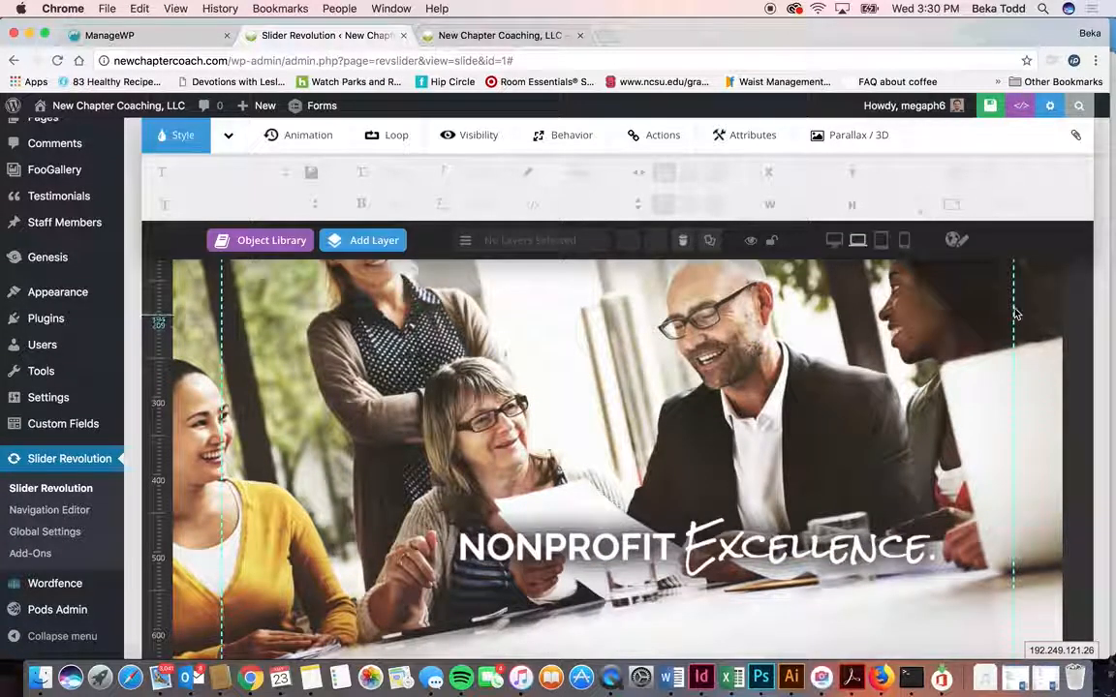
pyautogui.click(882, 244)
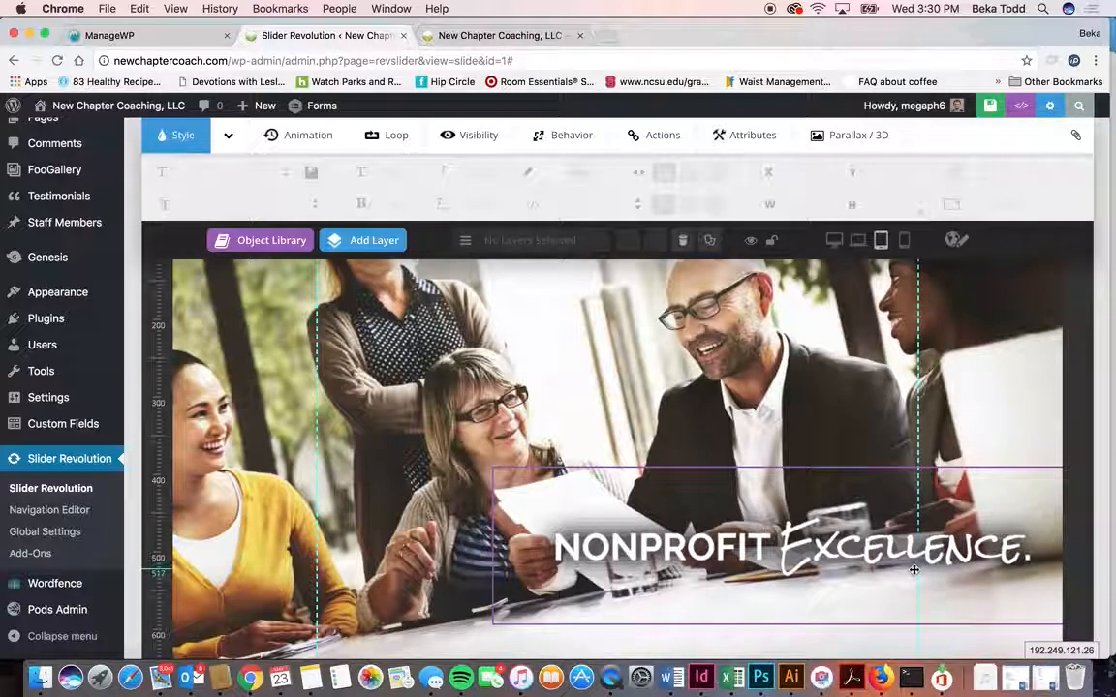
pyautogui.click(904, 241)
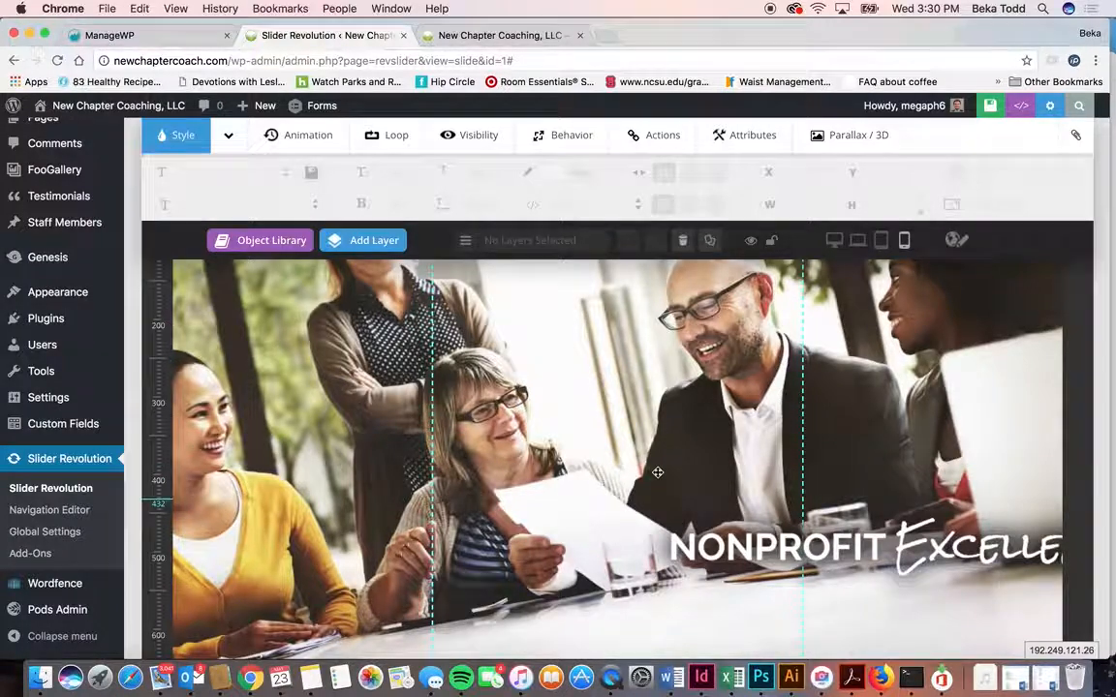
# - Compare the slide's desktop layout with the tablet and mobile ones, and finish in the notebook layout
pyautogui.click(837, 244)
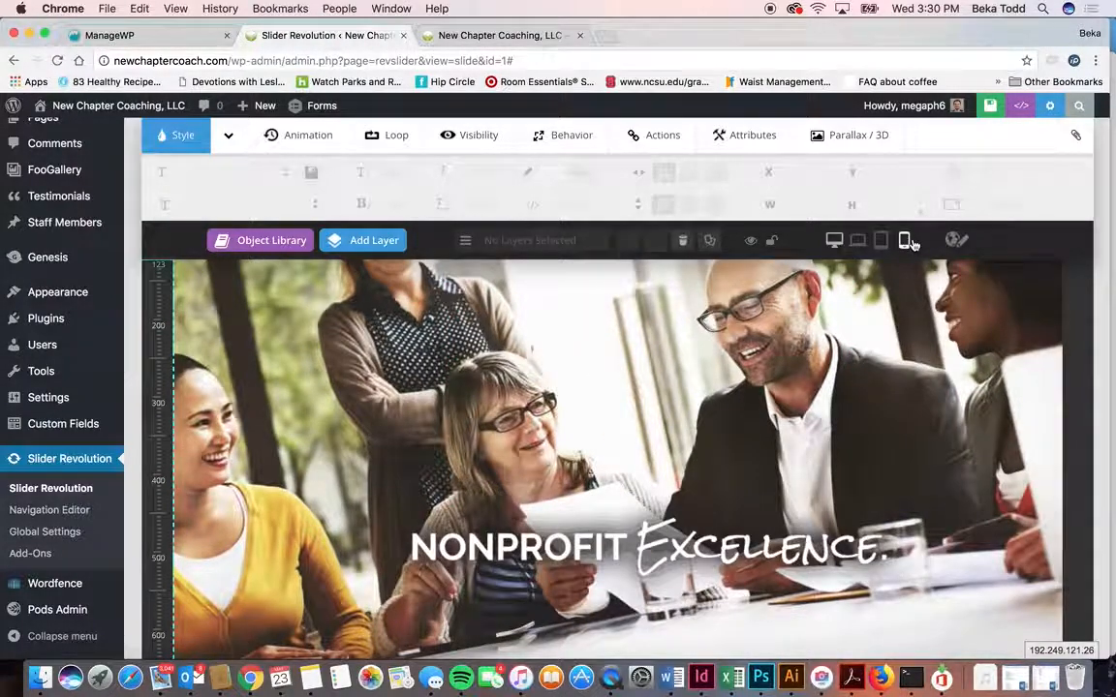
pyautogui.click(880, 241)
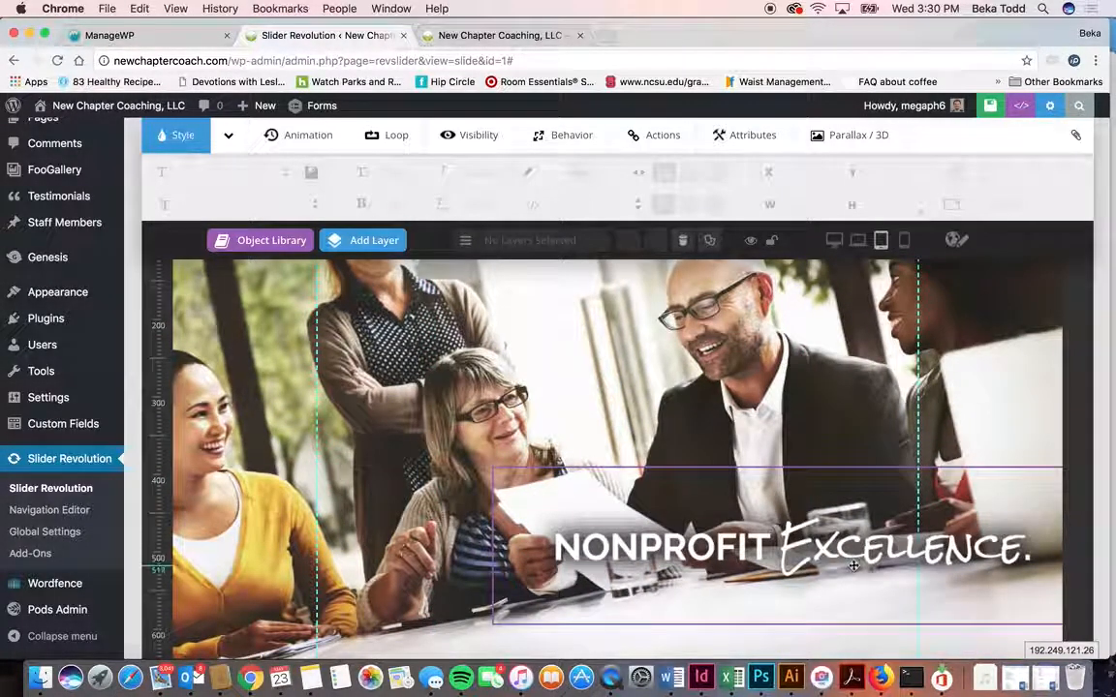
pyautogui.click(904, 243)
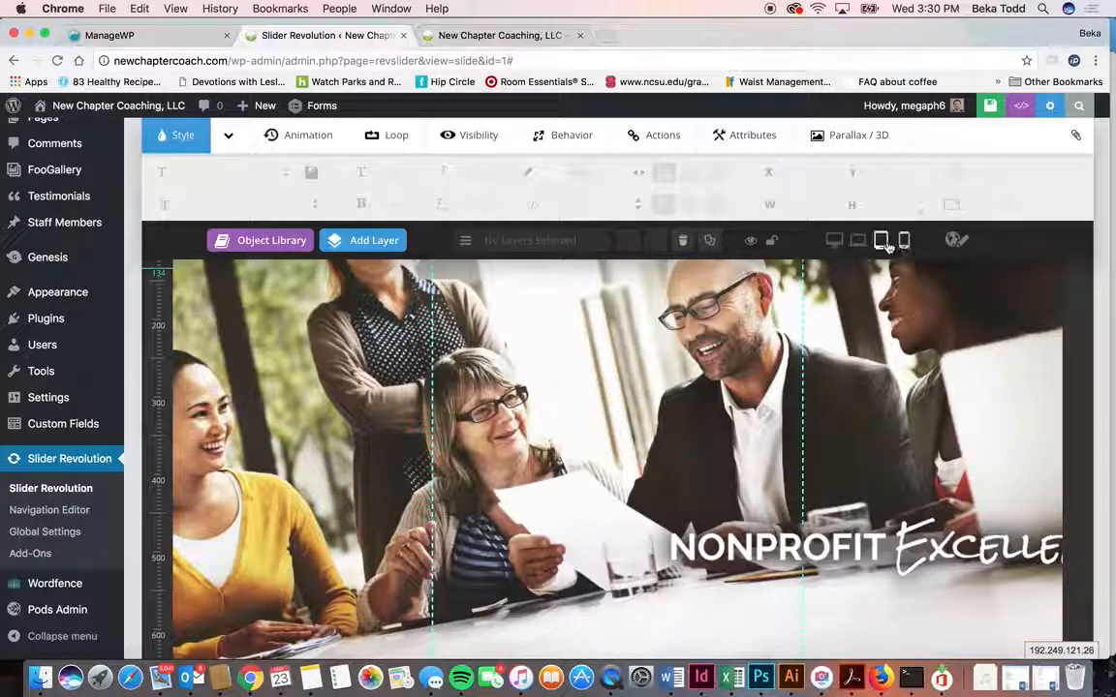
pyautogui.click(883, 243)
pyautogui.click(859, 242)
pyautogui.scroll(3, 931, 217)
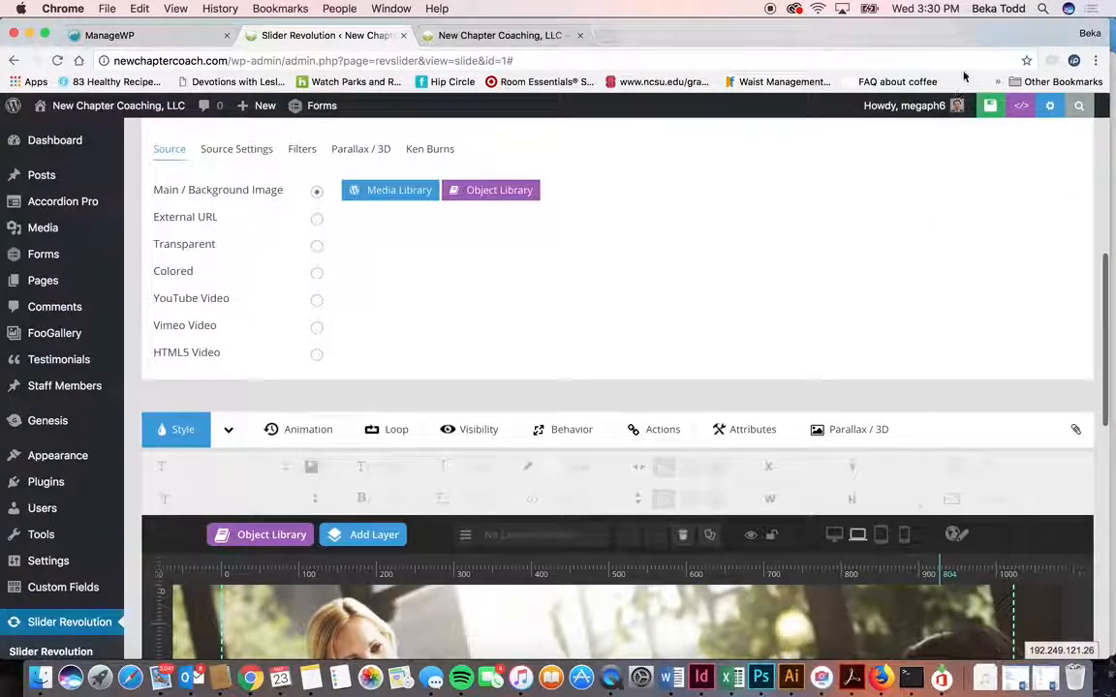
# - Unpublish the duplicated slide #2 in the home slider, then delete it and confirm the deletion
pyautogui.scroll(5, 815, 224)
pyautogui.moveTo(525, 491)
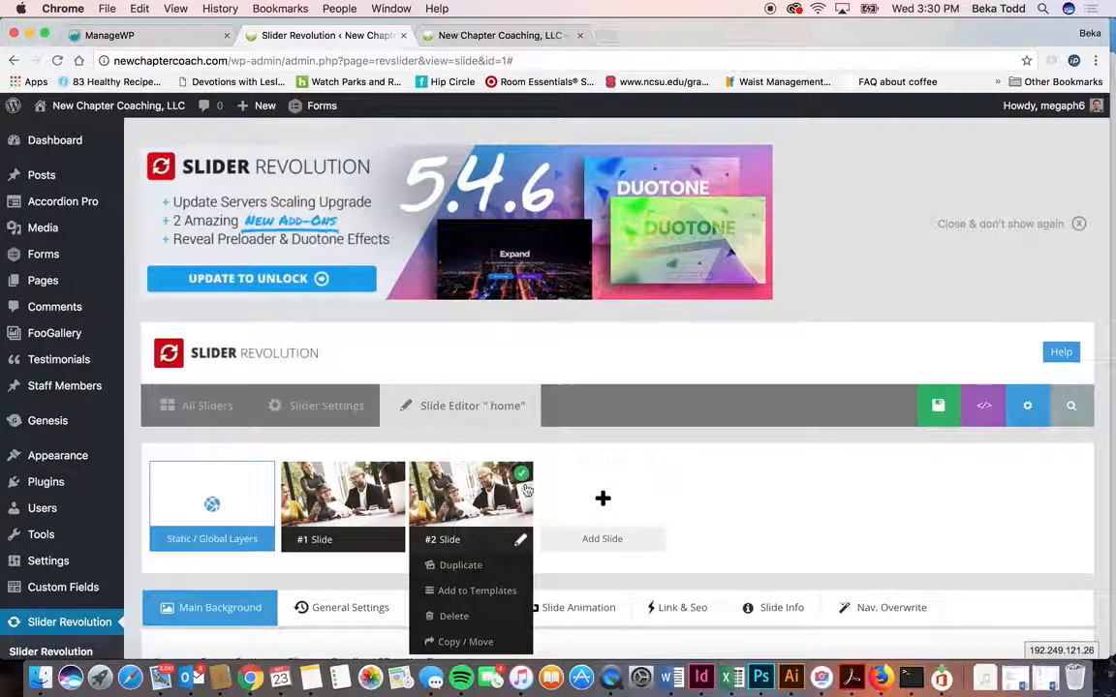
pyautogui.scroll(-4, 543, 426)
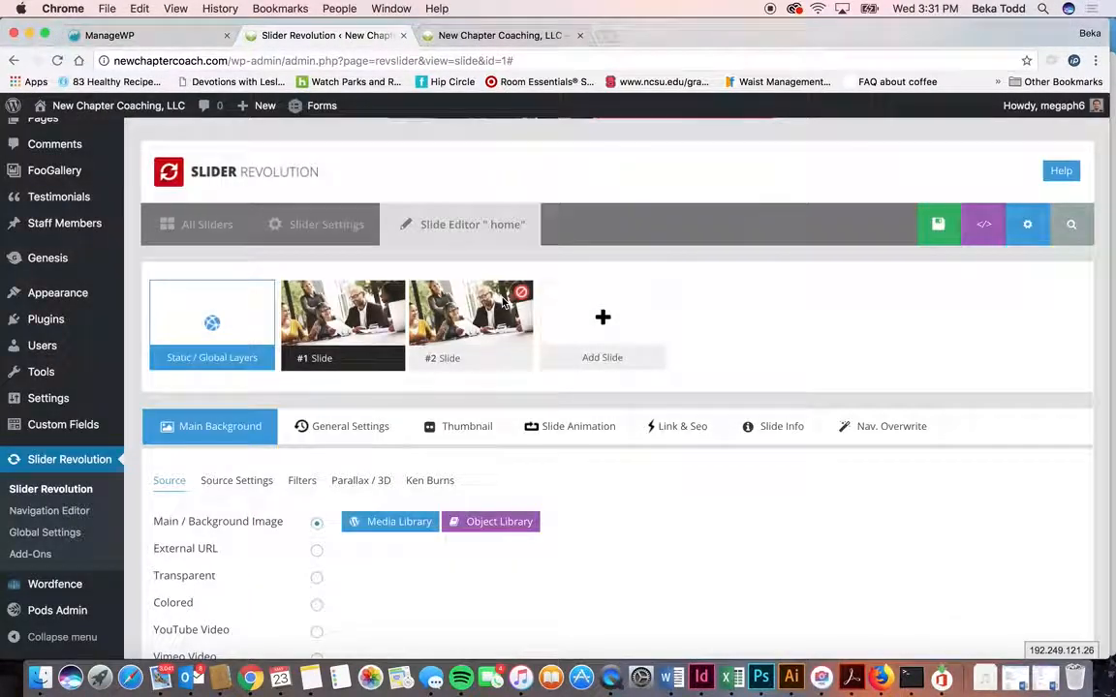
pyautogui.moveTo(503, 303)
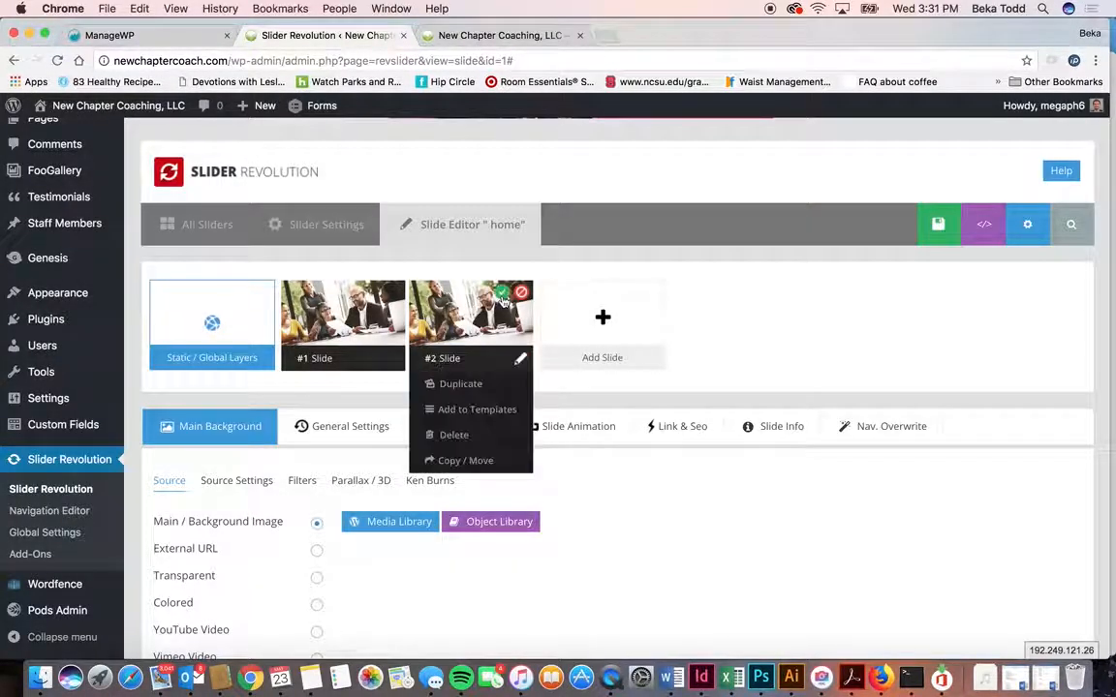
pyautogui.click(456, 436)
pyautogui.click(687, 164)
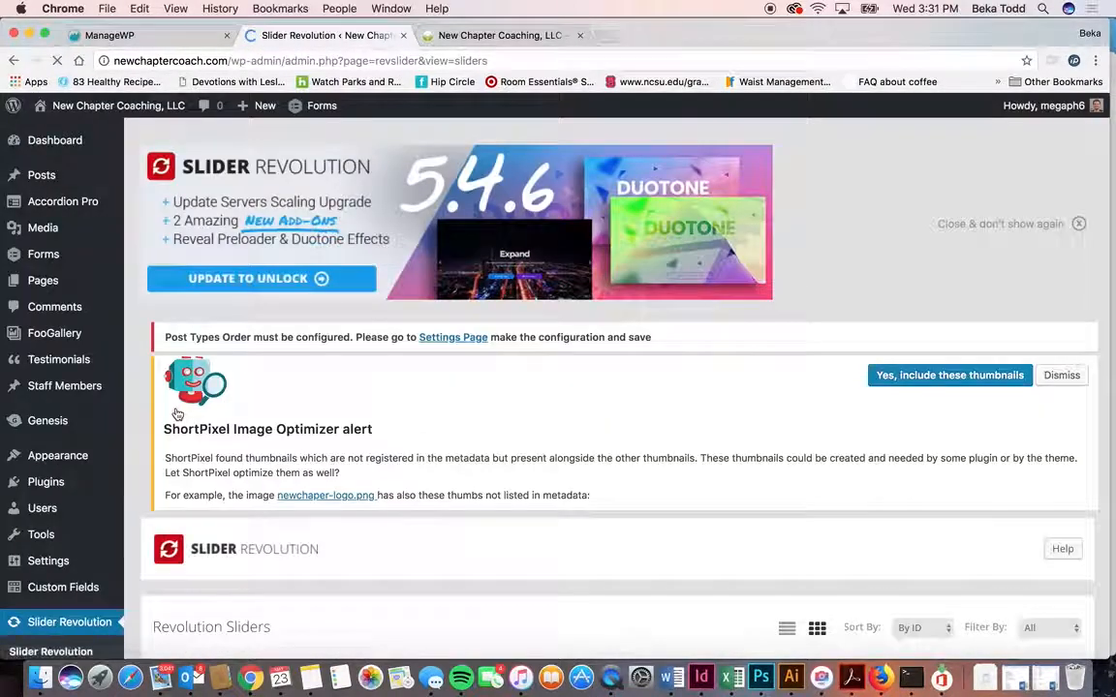
# - Open the staff slider from the slider overview in the slide editor and go to its canvas
pyautogui.scroll(-5, 468, 414)
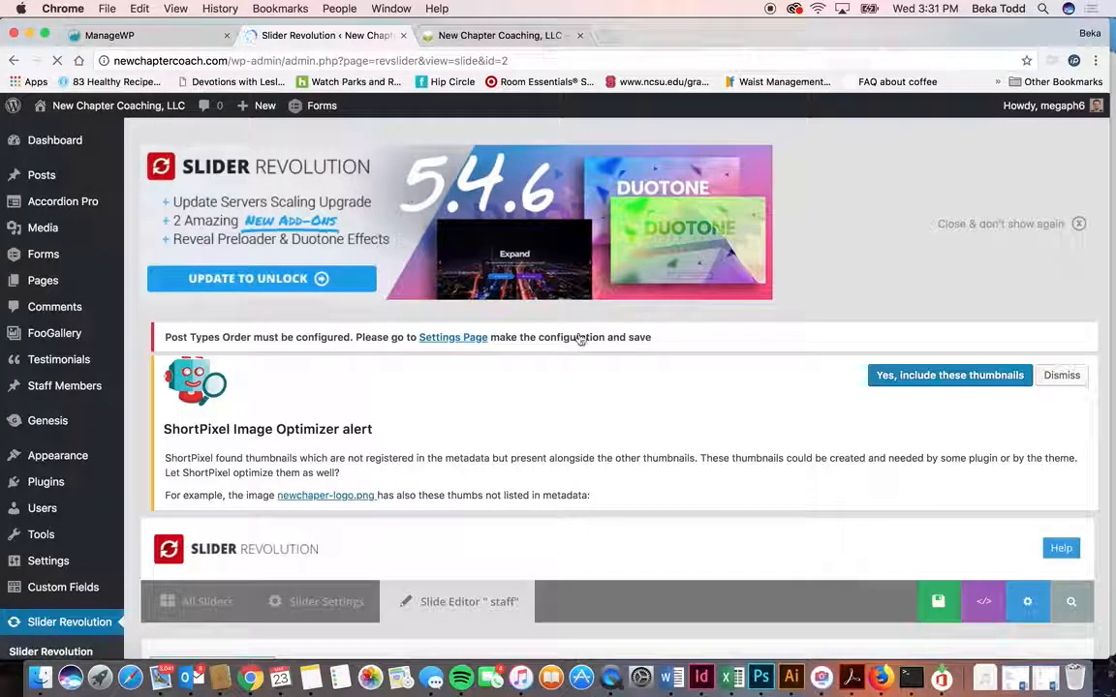
pyautogui.scroll(-7, 579, 333)
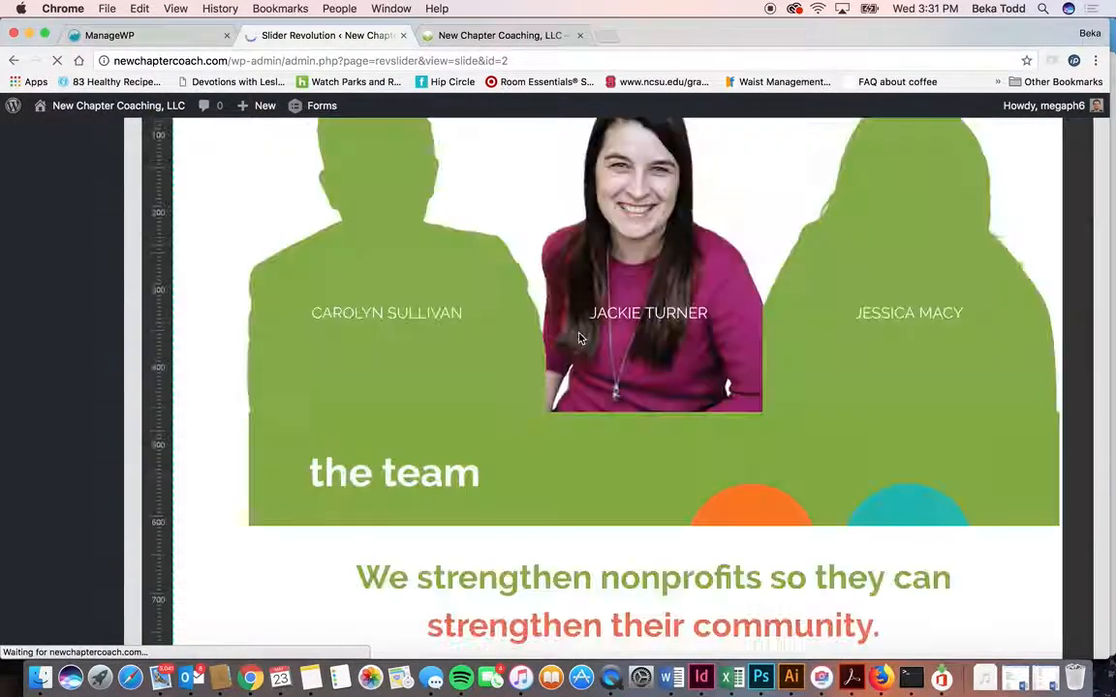
pyautogui.scroll(2, 579, 334)
pyautogui.scroll(5, 579, 333)
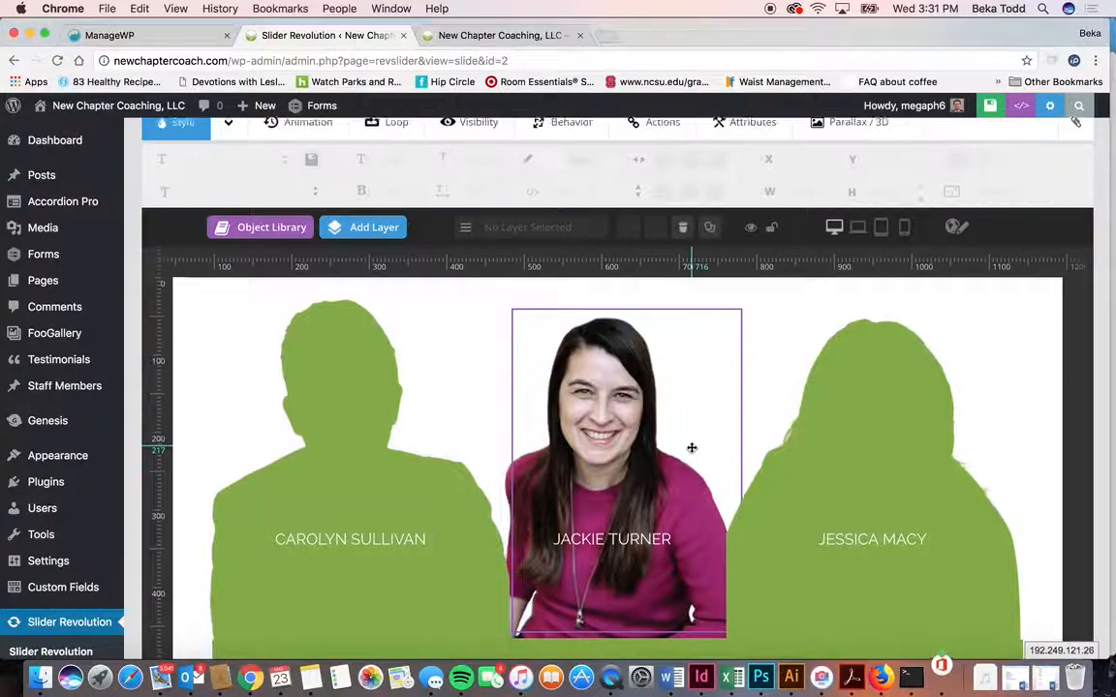
# - Examine the staff slide's three team portraits, name labels, "the team" banner, tagline and layer timeline
pyautogui.scroll(-8, 691, 448)
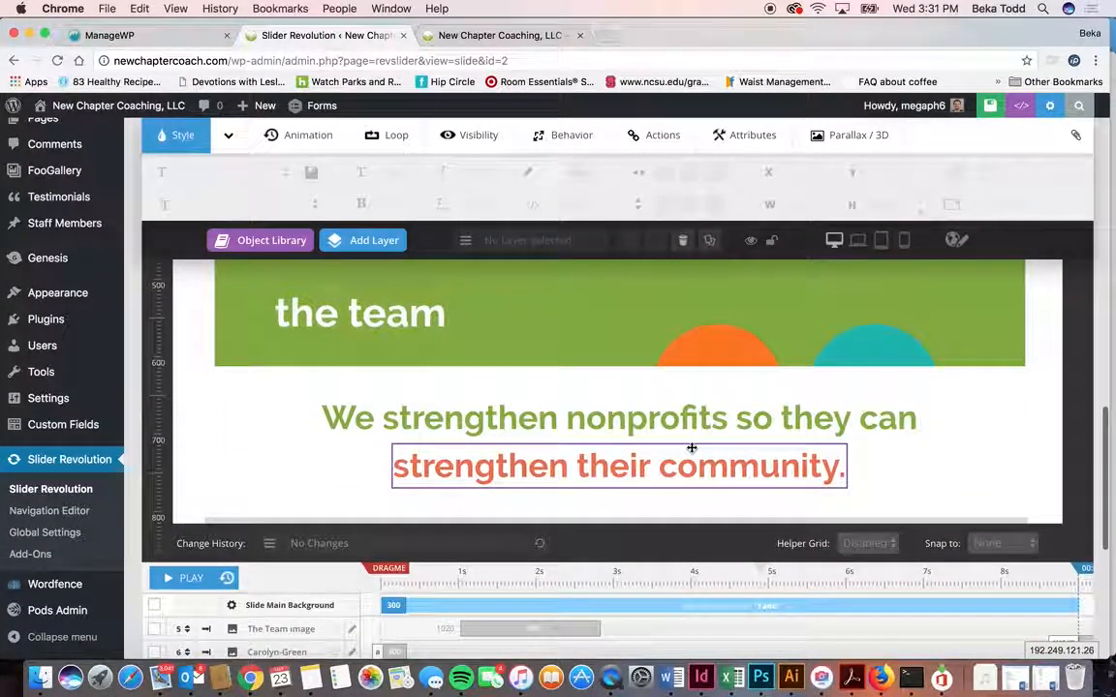
pyautogui.scroll(-6, 691, 447)
pyautogui.scroll(6, 691, 452)
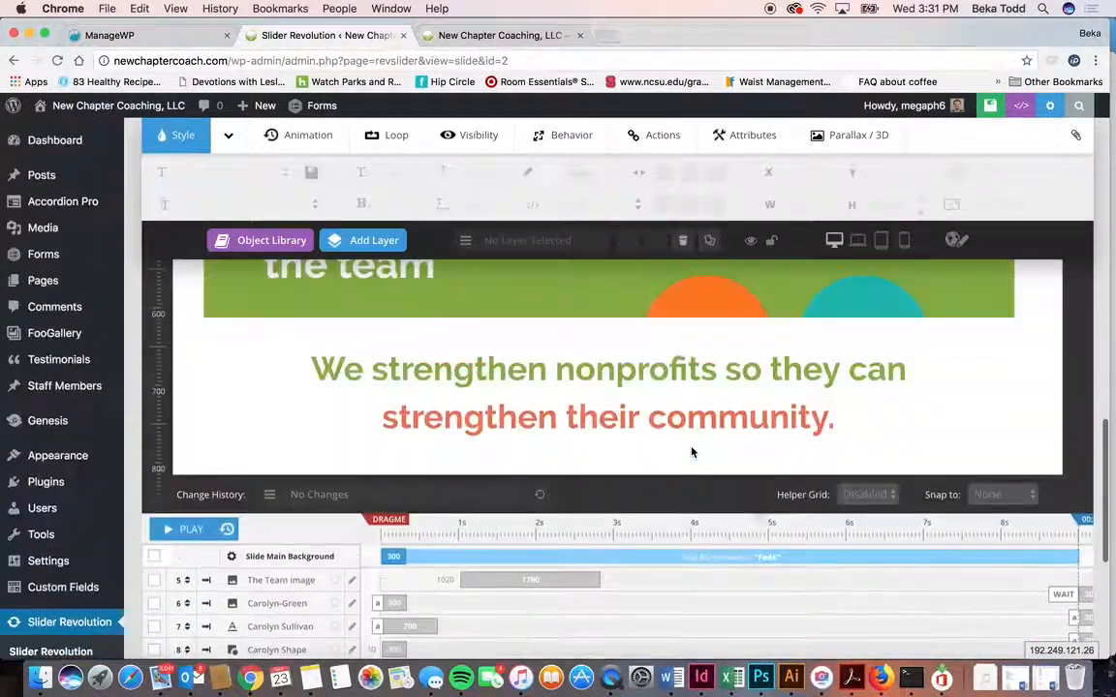
pyautogui.scroll(8, 691, 452)
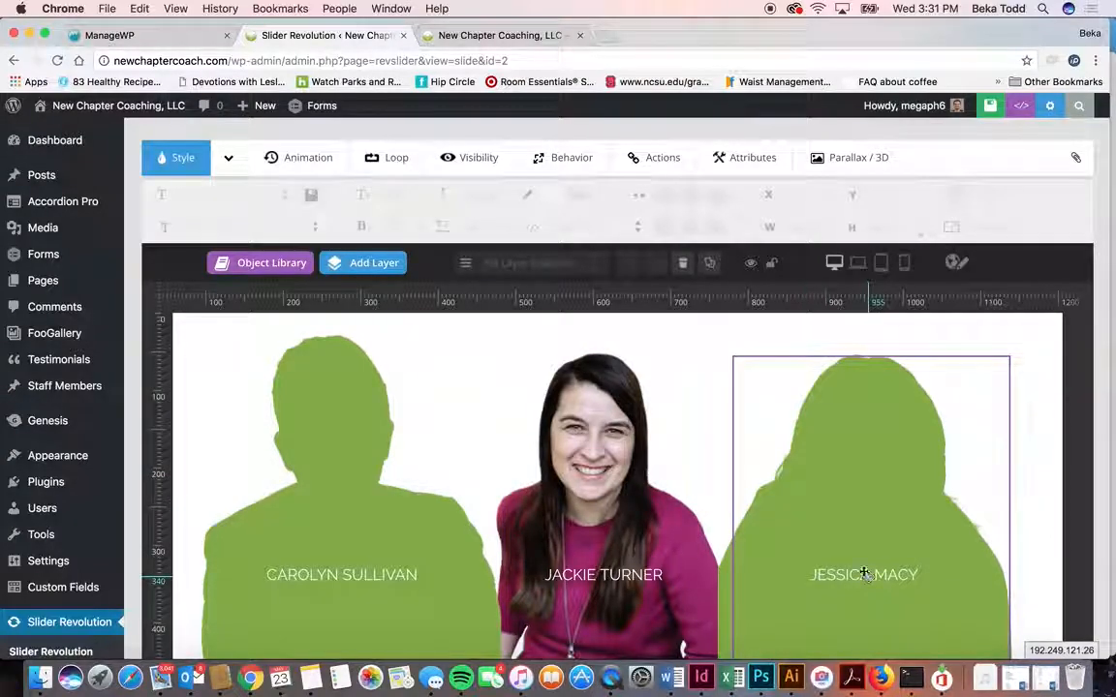
pyautogui.scroll(-3, 765, 525)
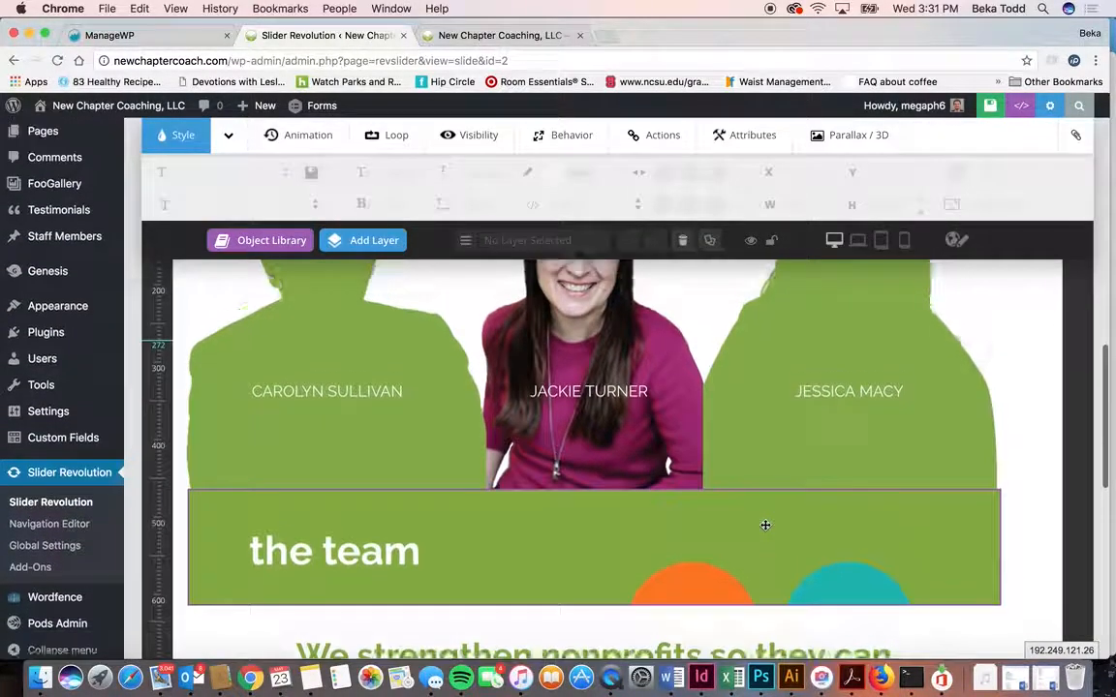
pyautogui.scroll(3, 765, 525)
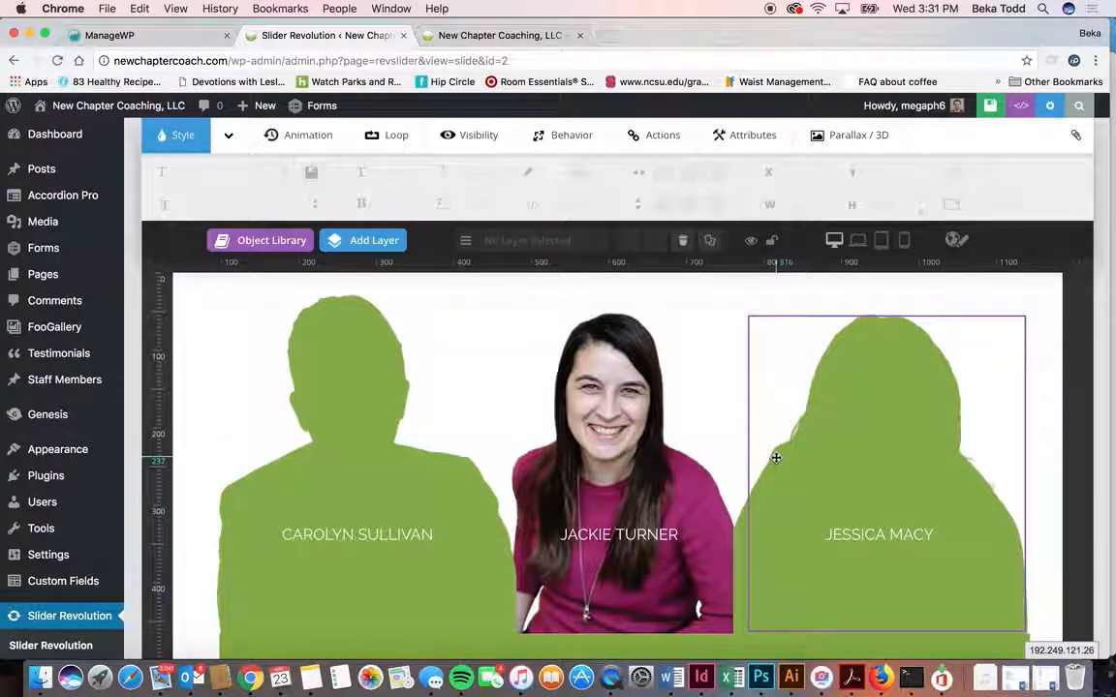
pyautogui.scroll(-3, 776, 457)
# - Look over the Wordfence and Pods Admin options in the admin navigation
pyautogui.scroll(-5, 776, 457)
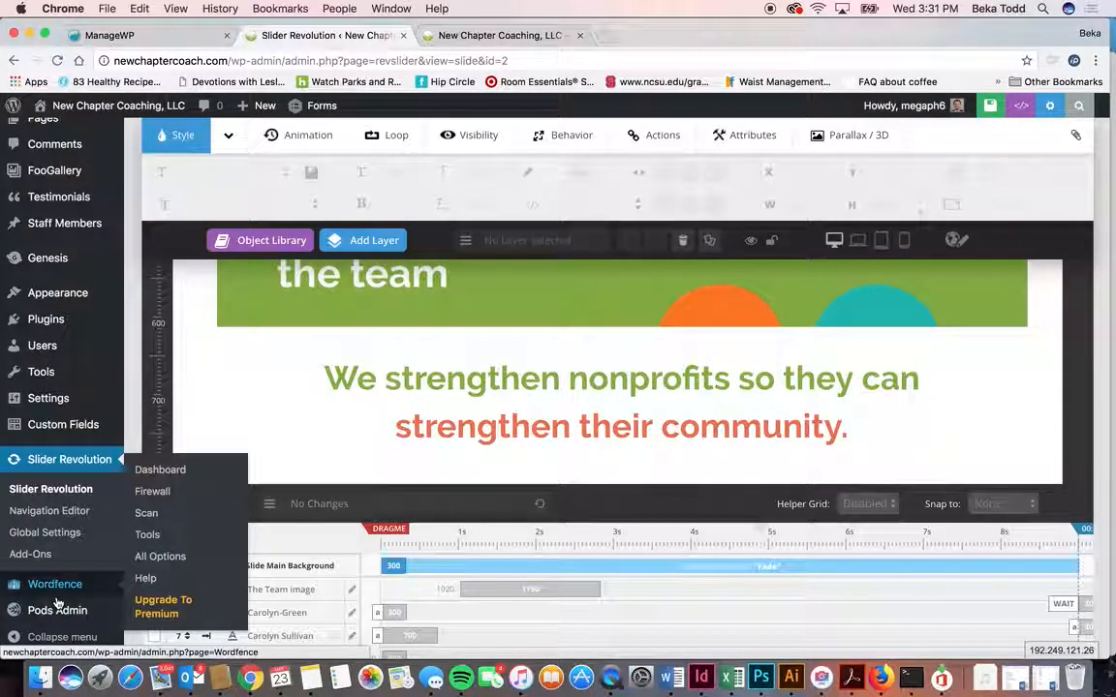
pyautogui.moveTo(51, 615)
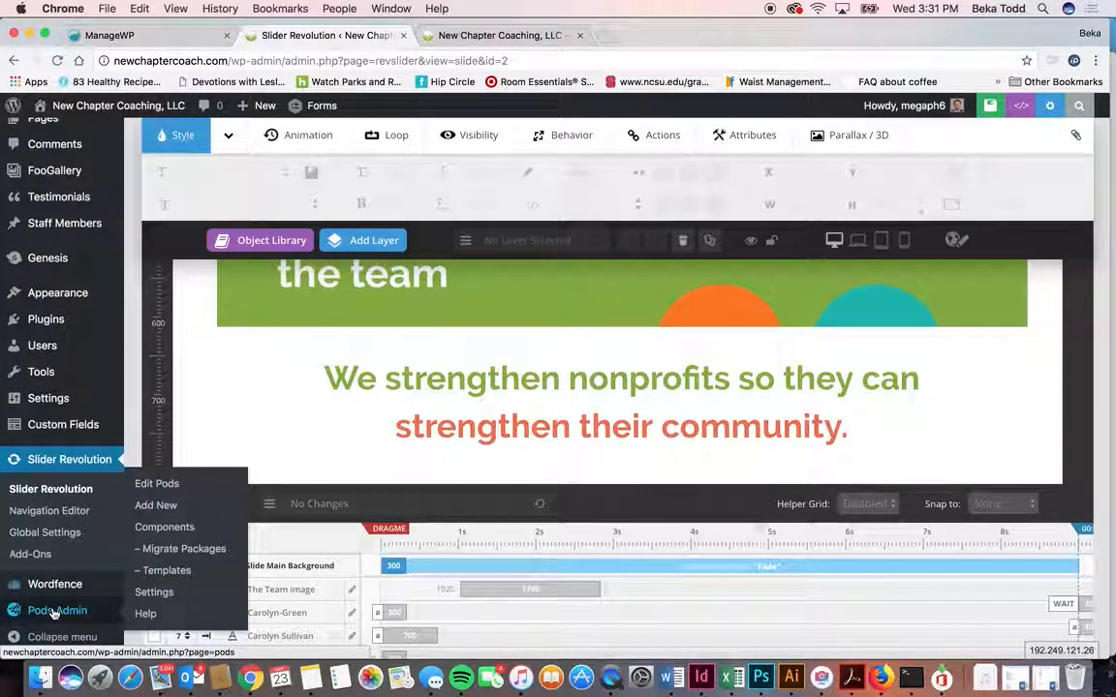
pyautogui.scroll(-3, 53, 613)
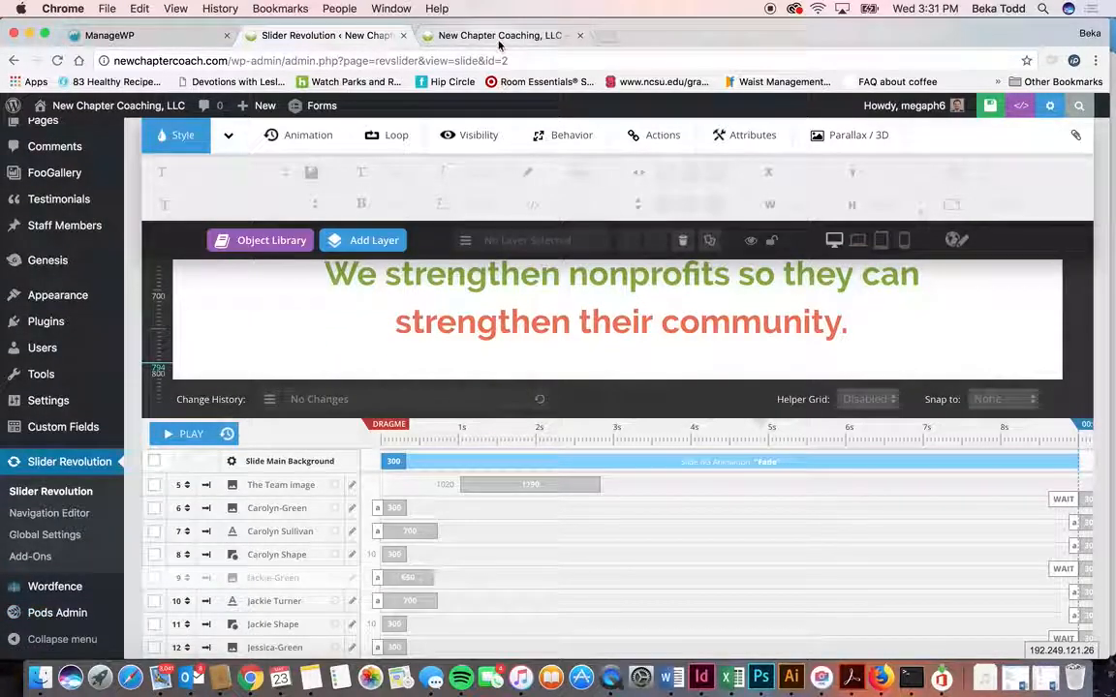
# - Switch to the live home page and review the header, service circles and team section
pyautogui.click(499, 36)
pyautogui.scroll(-12, 611, 322)
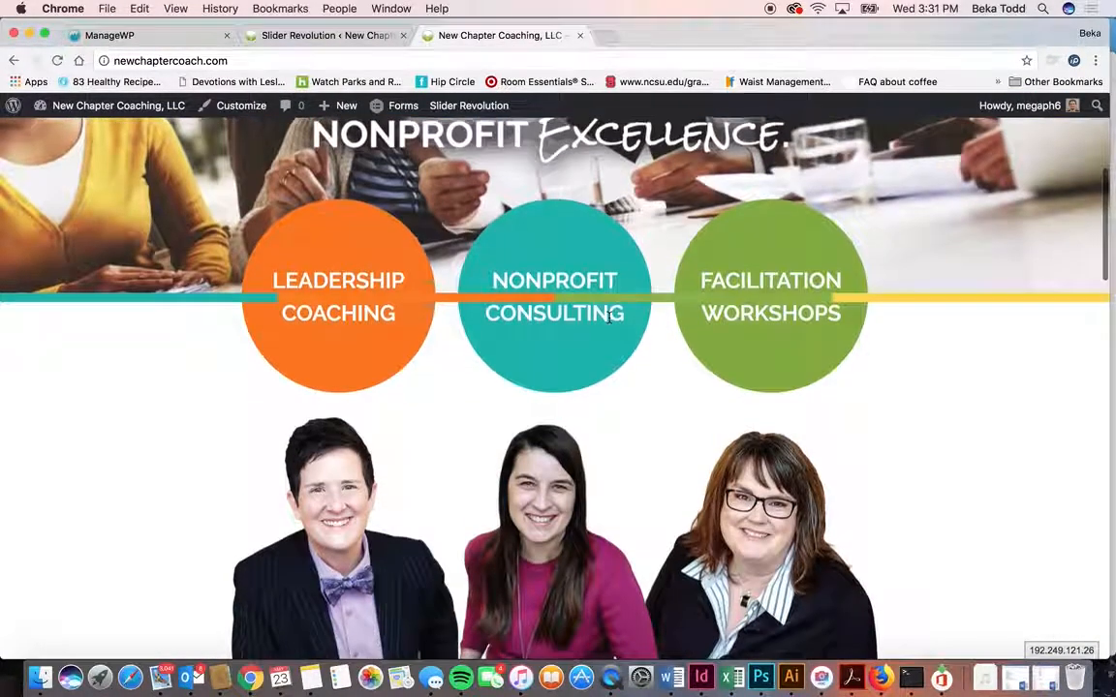
pyautogui.scroll(-10, 610, 320)
pyautogui.scroll(20, 610, 319)
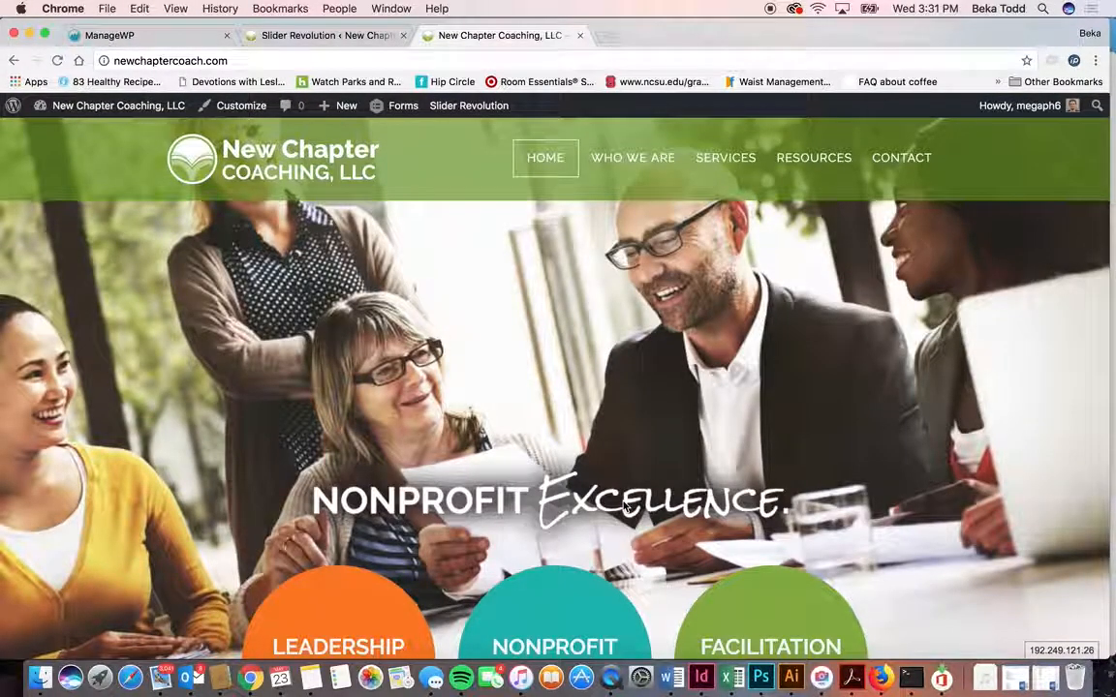
pyautogui.rightClick(613, 679)
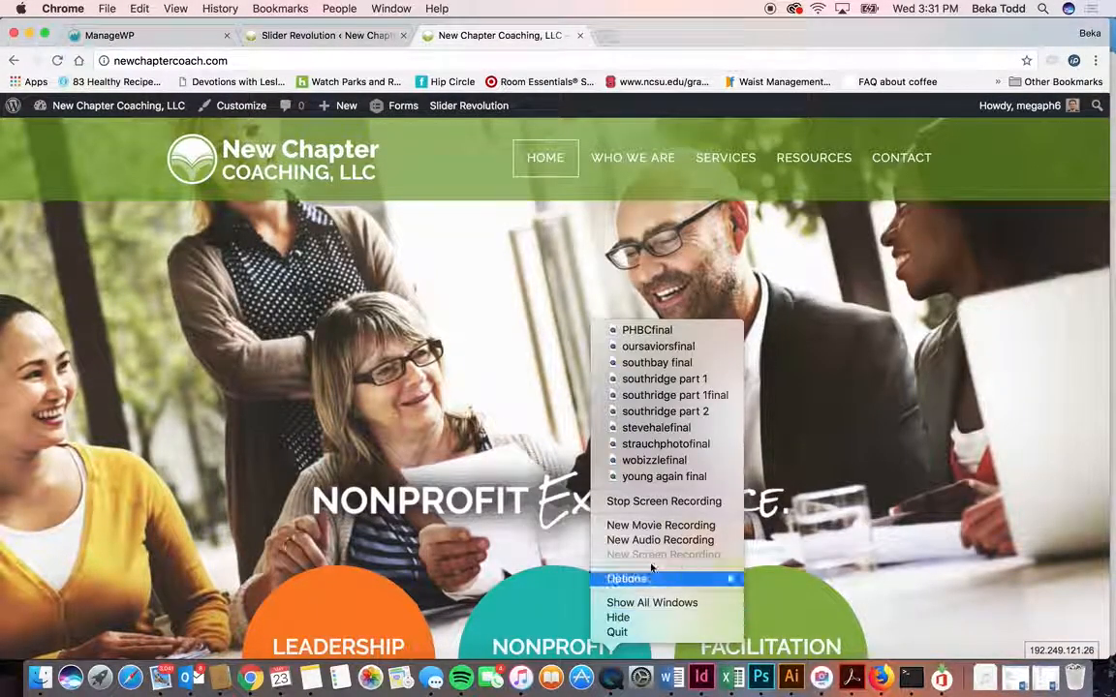